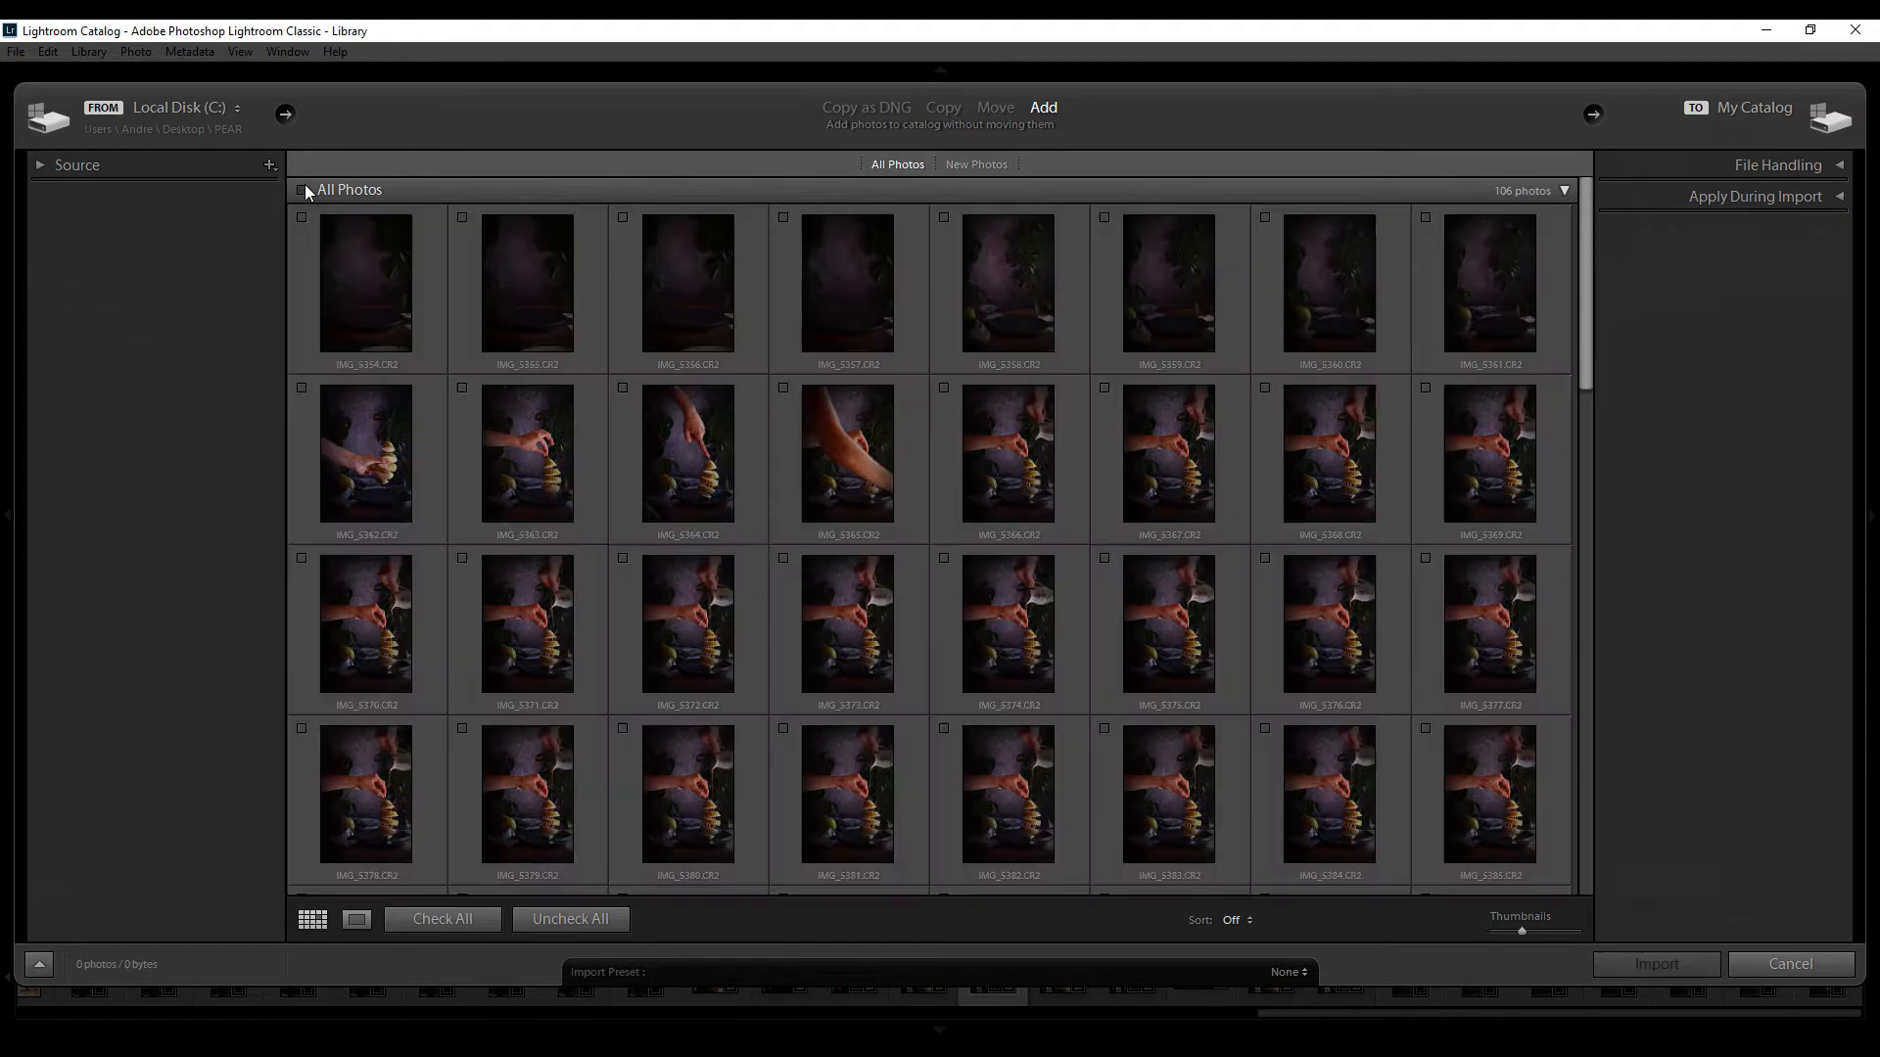
Preview the photos one at a time and include the first two pear shots with a hand in the import
{"action": "double_click", "coordinate": [364, 284]}
{"action": "key", "text": "Right"}
{"action": "key", "text": "Right"}
{"action": "key", "text": "Right"}
{"action": "key", "text": "Right"}
{"action": "key", "text": "Right"}
{"action": "key", "text": "Right"}
{"action": "key", "text": "Right"}
{"action": "left_click", "coordinate": [874, 921]}
{"action": "key", "text": "Right"}
{"action": "key", "text": "Right"}
{"action": "key", "text": "Right"}
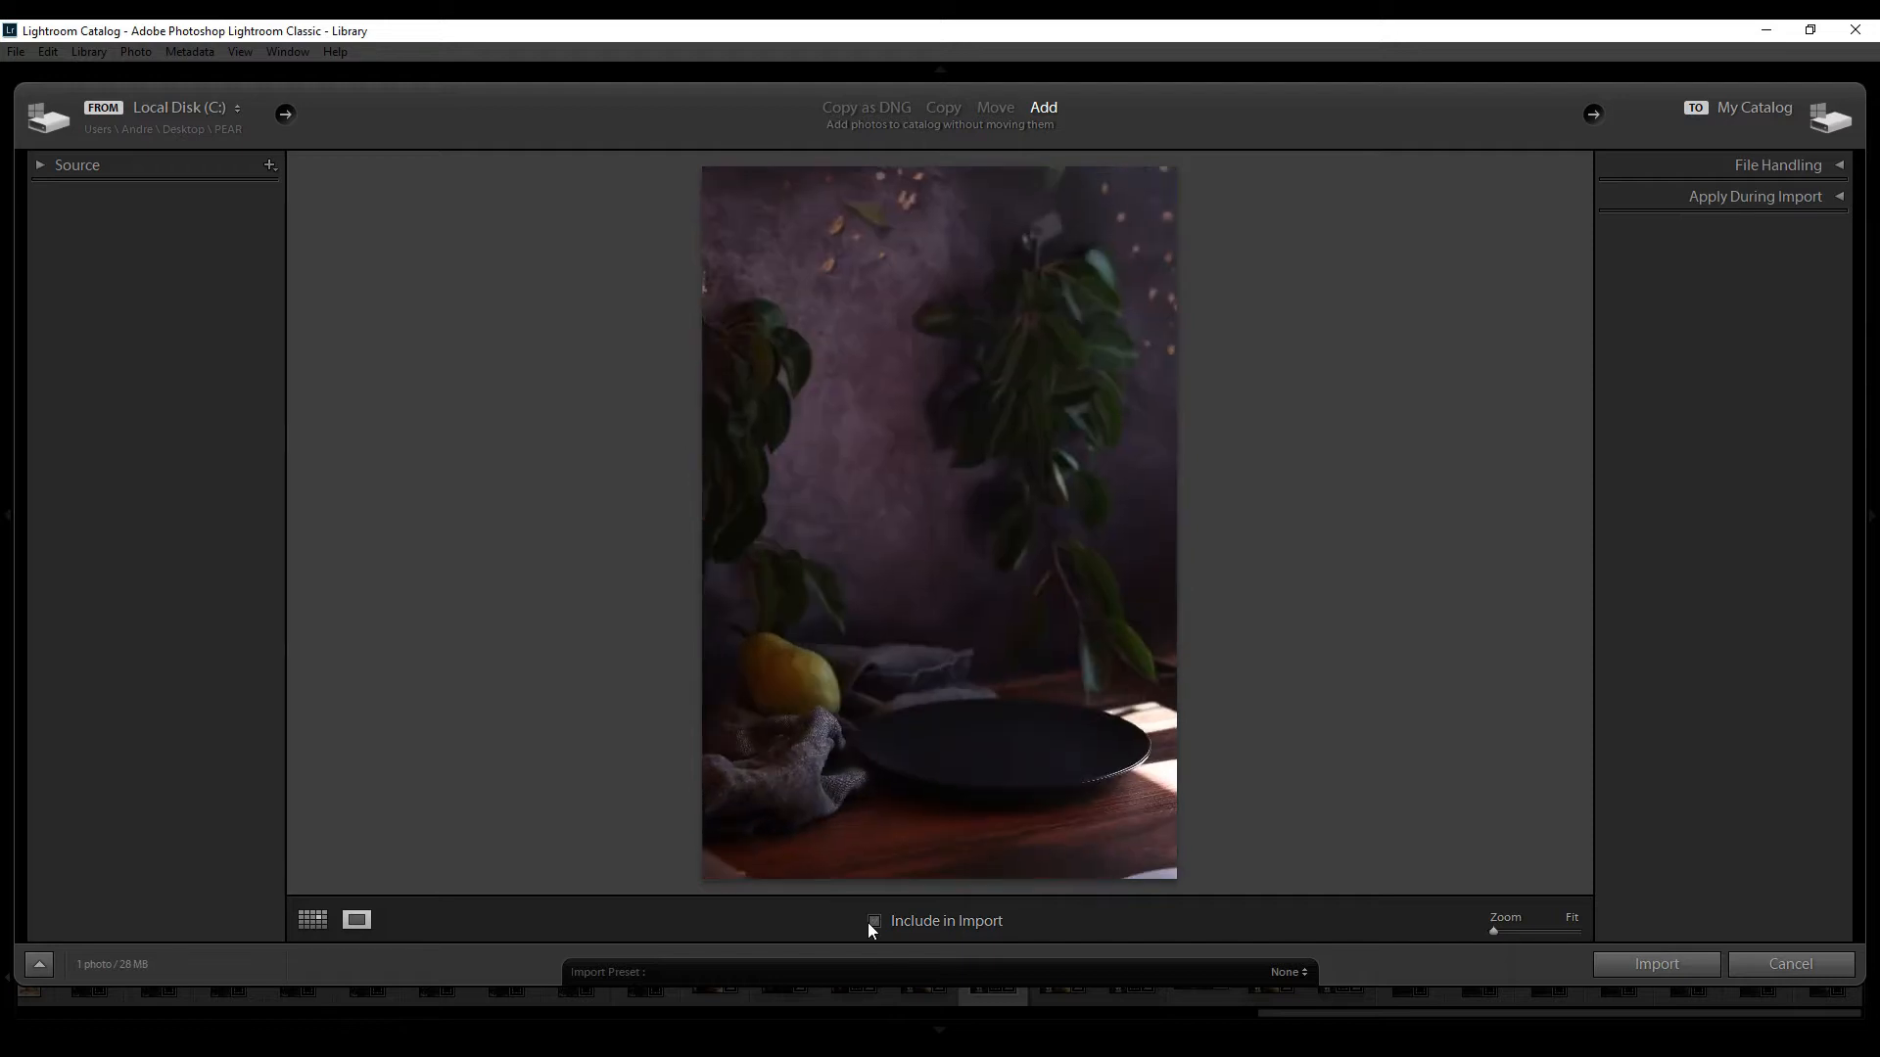
{"action": "left_click", "coordinate": [872, 922]}
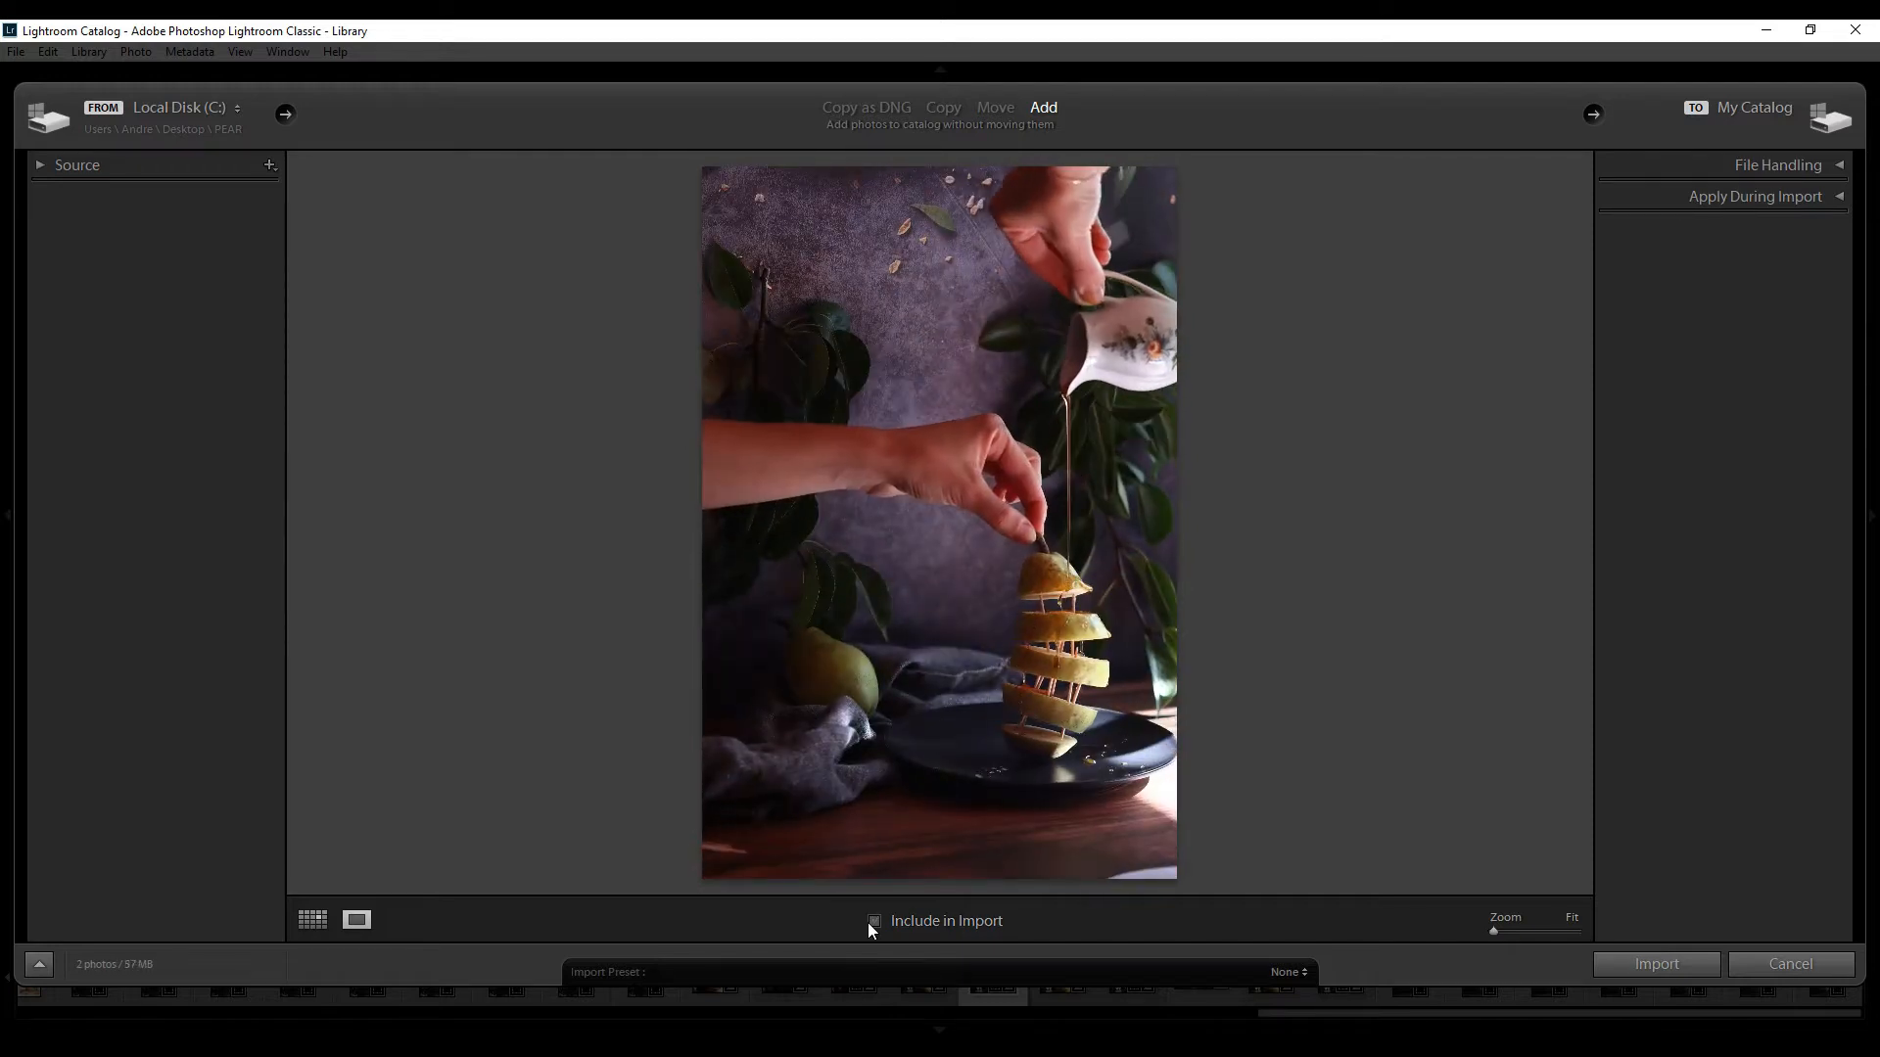
Continue through the previews and include two further shots from the pear series in the import
{"action": "key", "text": "Right"}
{"action": "key", "text": "Right"}
{"action": "key", "text": "Right"}
{"action": "key", "text": "Right"}
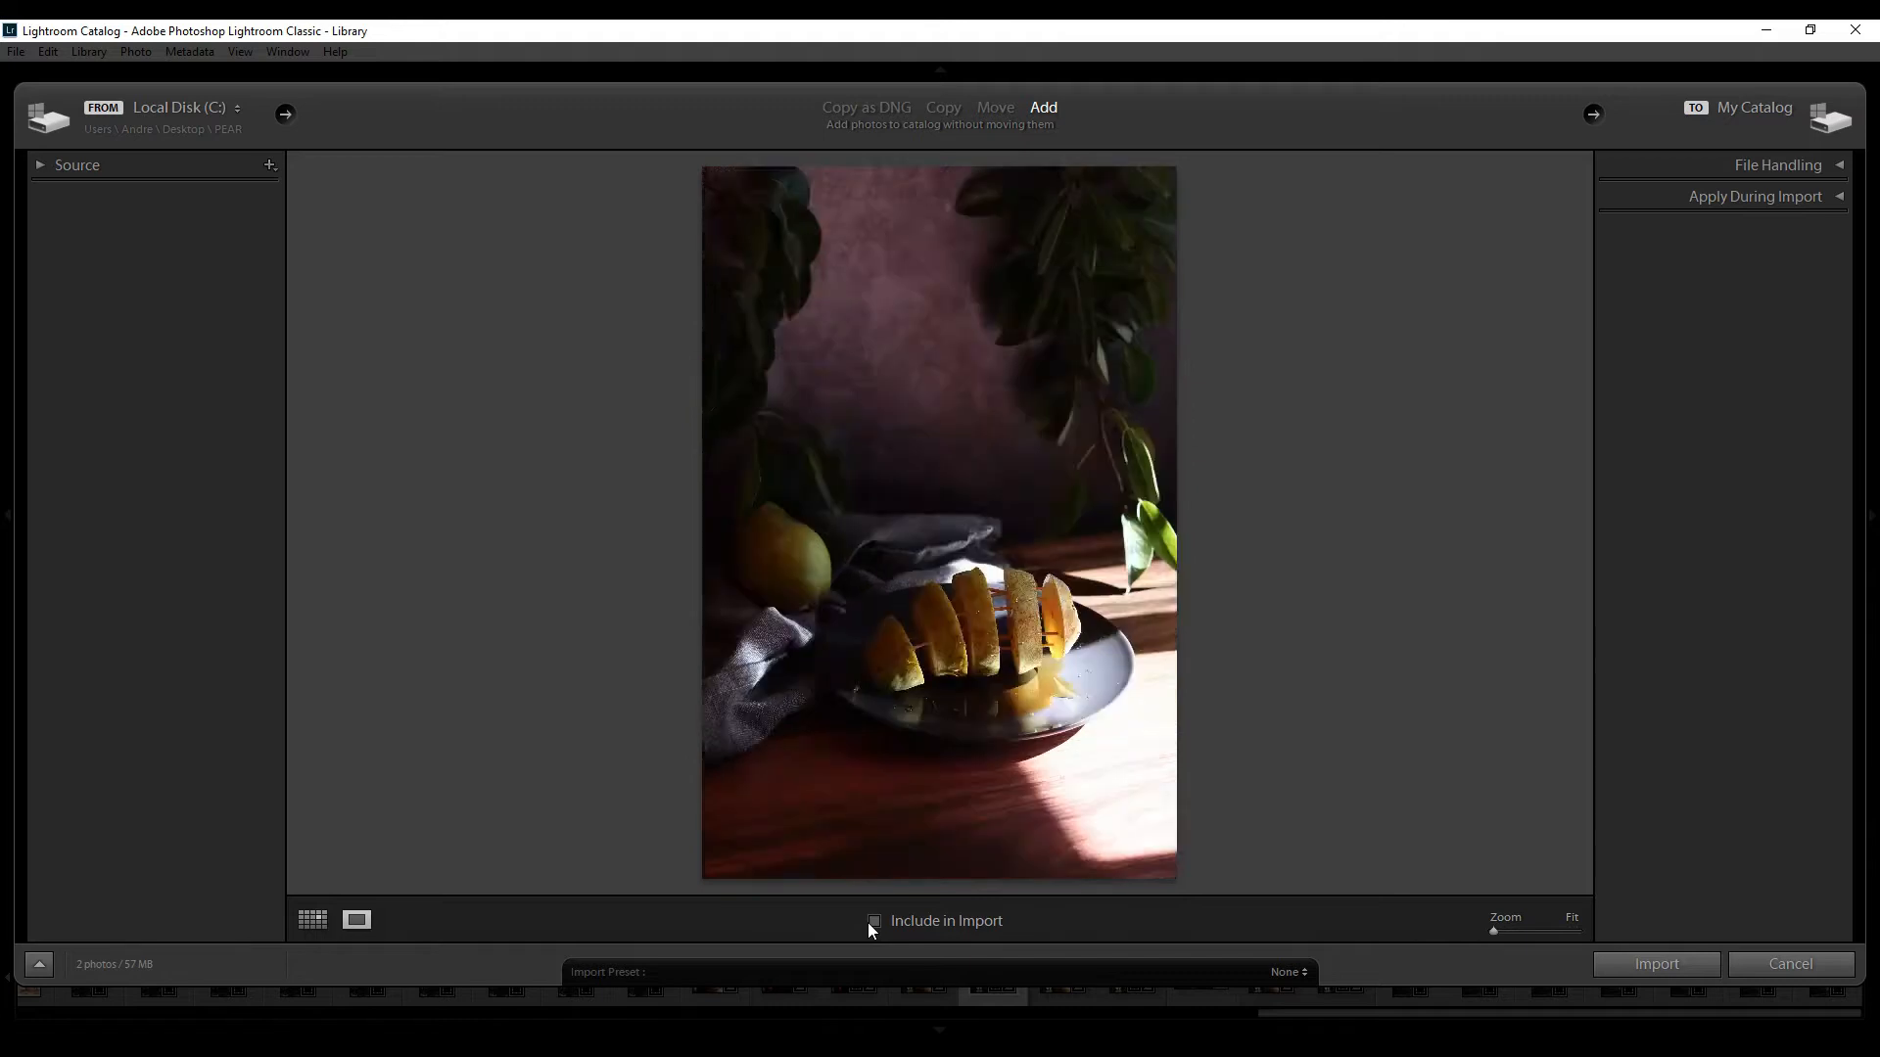
{"action": "key", "text": "Right"}
{"action": "key", "text": "Right"}
{"action": "key", "text": "Right"}
{"action": "left_click", "coordinate": [872, 922]}
{"action": "key", "text": "Right"}
Include the remaining wanted shots of the pear series, up to the first apple photos, in the import
{"action": "key", "text": "Right"}
{"action": "left_click", "coordinate": [869, 922]}
{"action": "key", "text": "Right"}
{"action": "key", "text": "Right"}
{"action": "key", "text": "Right"}
{"action": "key", "text": "Right"}
{"action": "key", "text": "Right"}
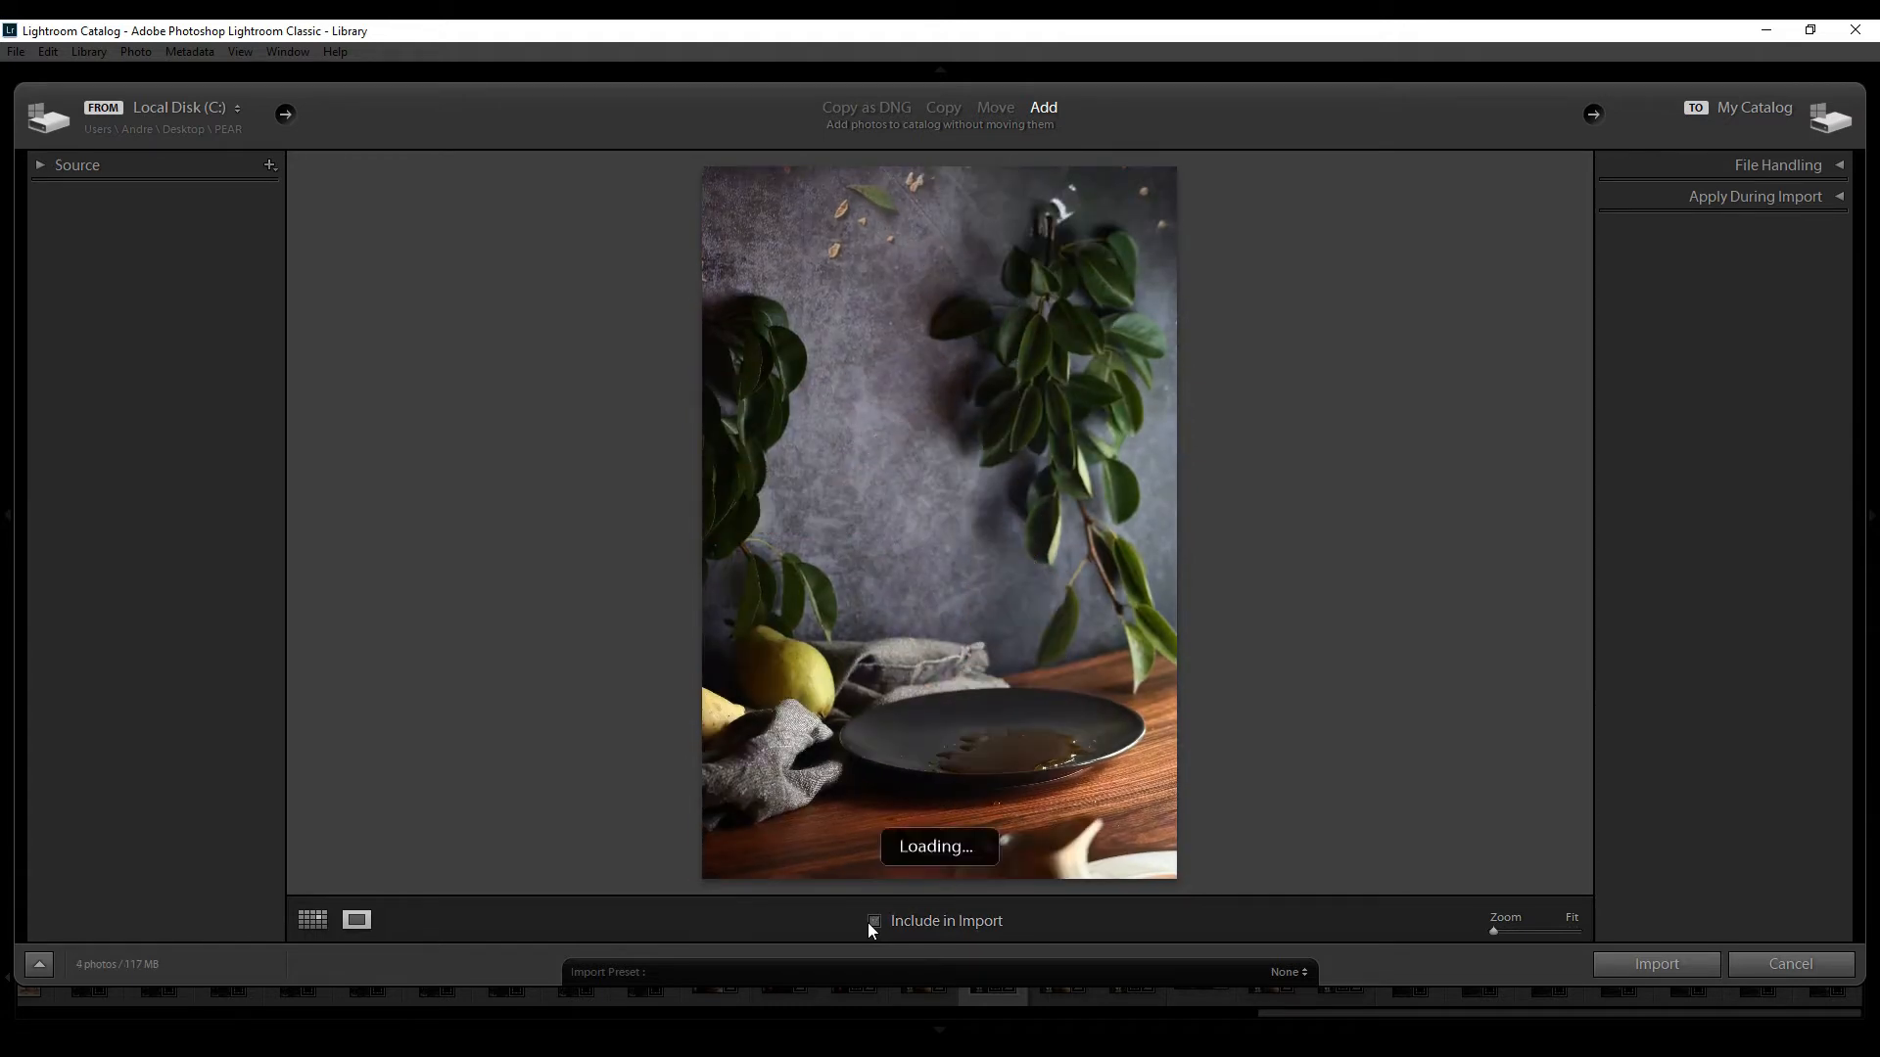
{"action": "key", "text": "Right"}
{"action": "key", "text": "Right"}
{"action": "key", "text": "Right"}
{"action": "key", "text": "Right"}
{"action": "left_click", "coordinate": [870, 922]}
Include one more shot from the apple series and import all marked photos into the catalog
{"action": "key", "text": "Right"}
{"action": "left_click", "coordinate": [869, 922]}
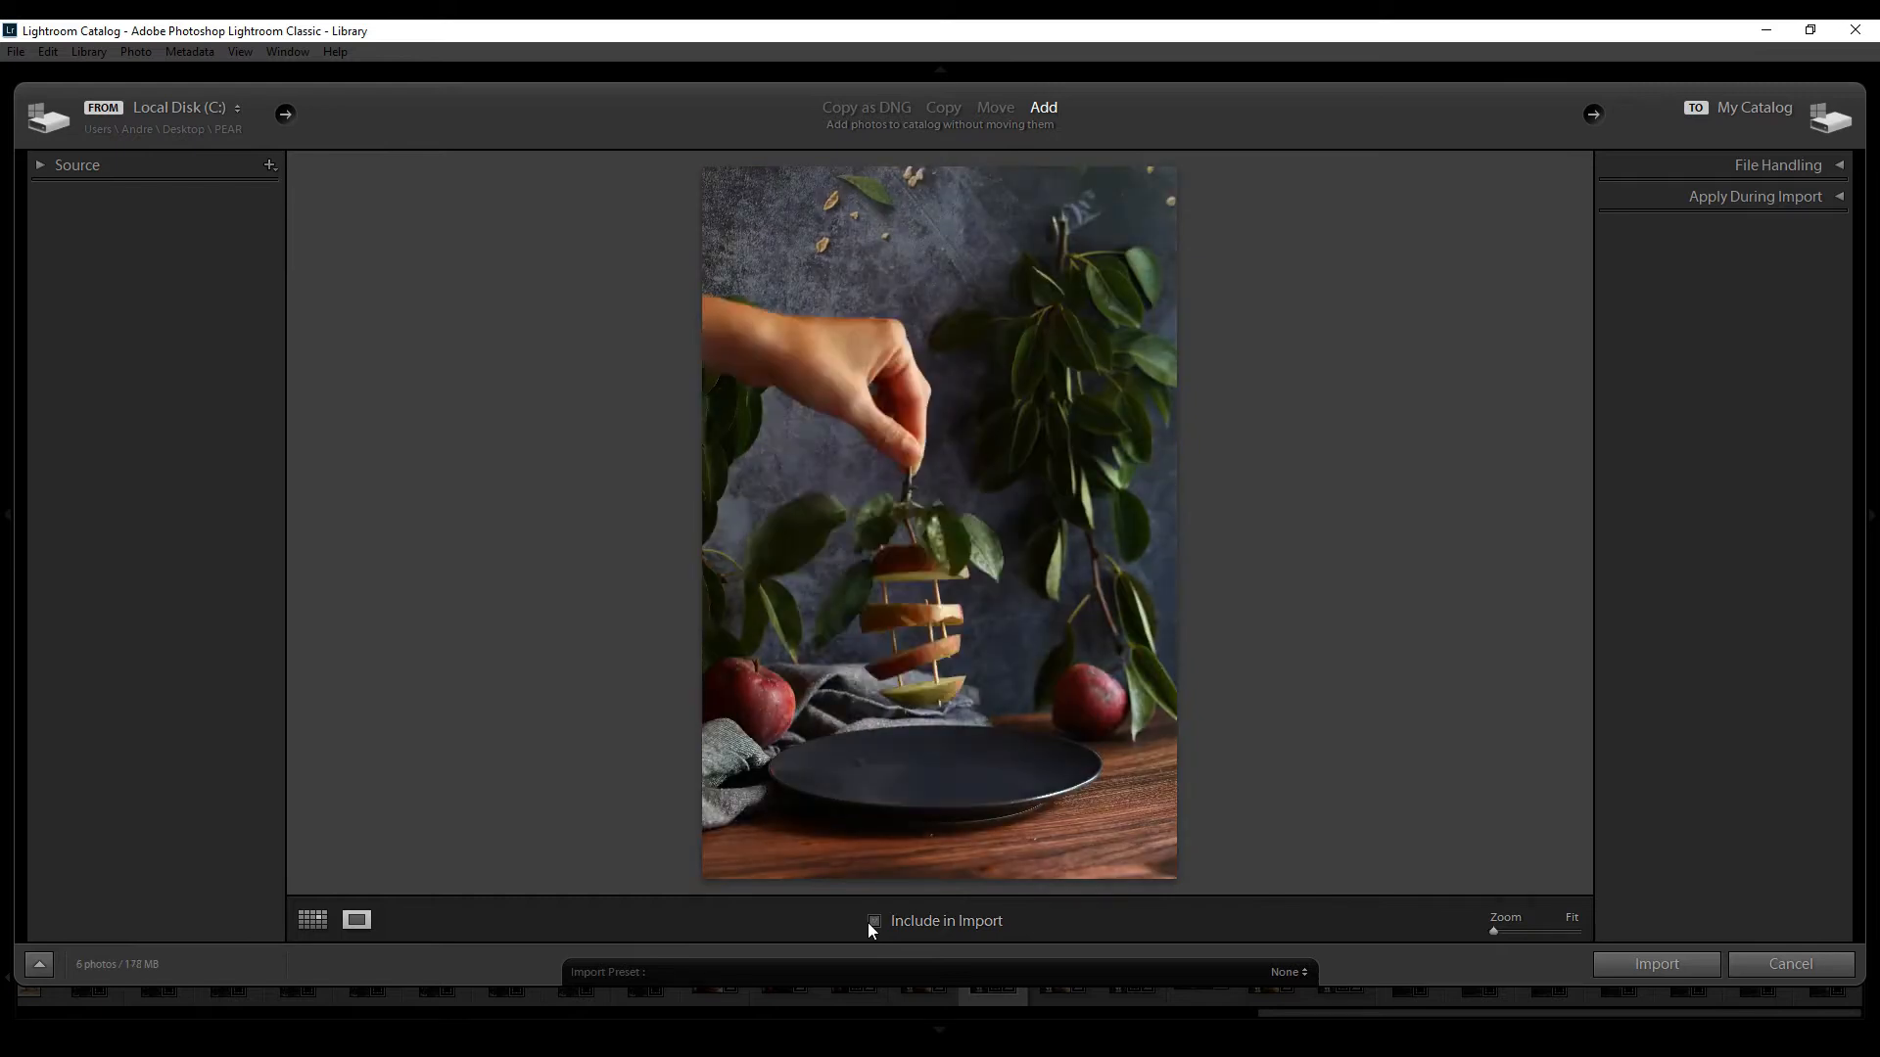
{"action": "key", "text": "Right"}
{"action": "key", "text": "Right"}
{"action": "key", "text": "Right"}
{"action": "key", "text": "Right"}
{"action": "key", "text": "Right"}
{"action": "key", "text": "Right"}
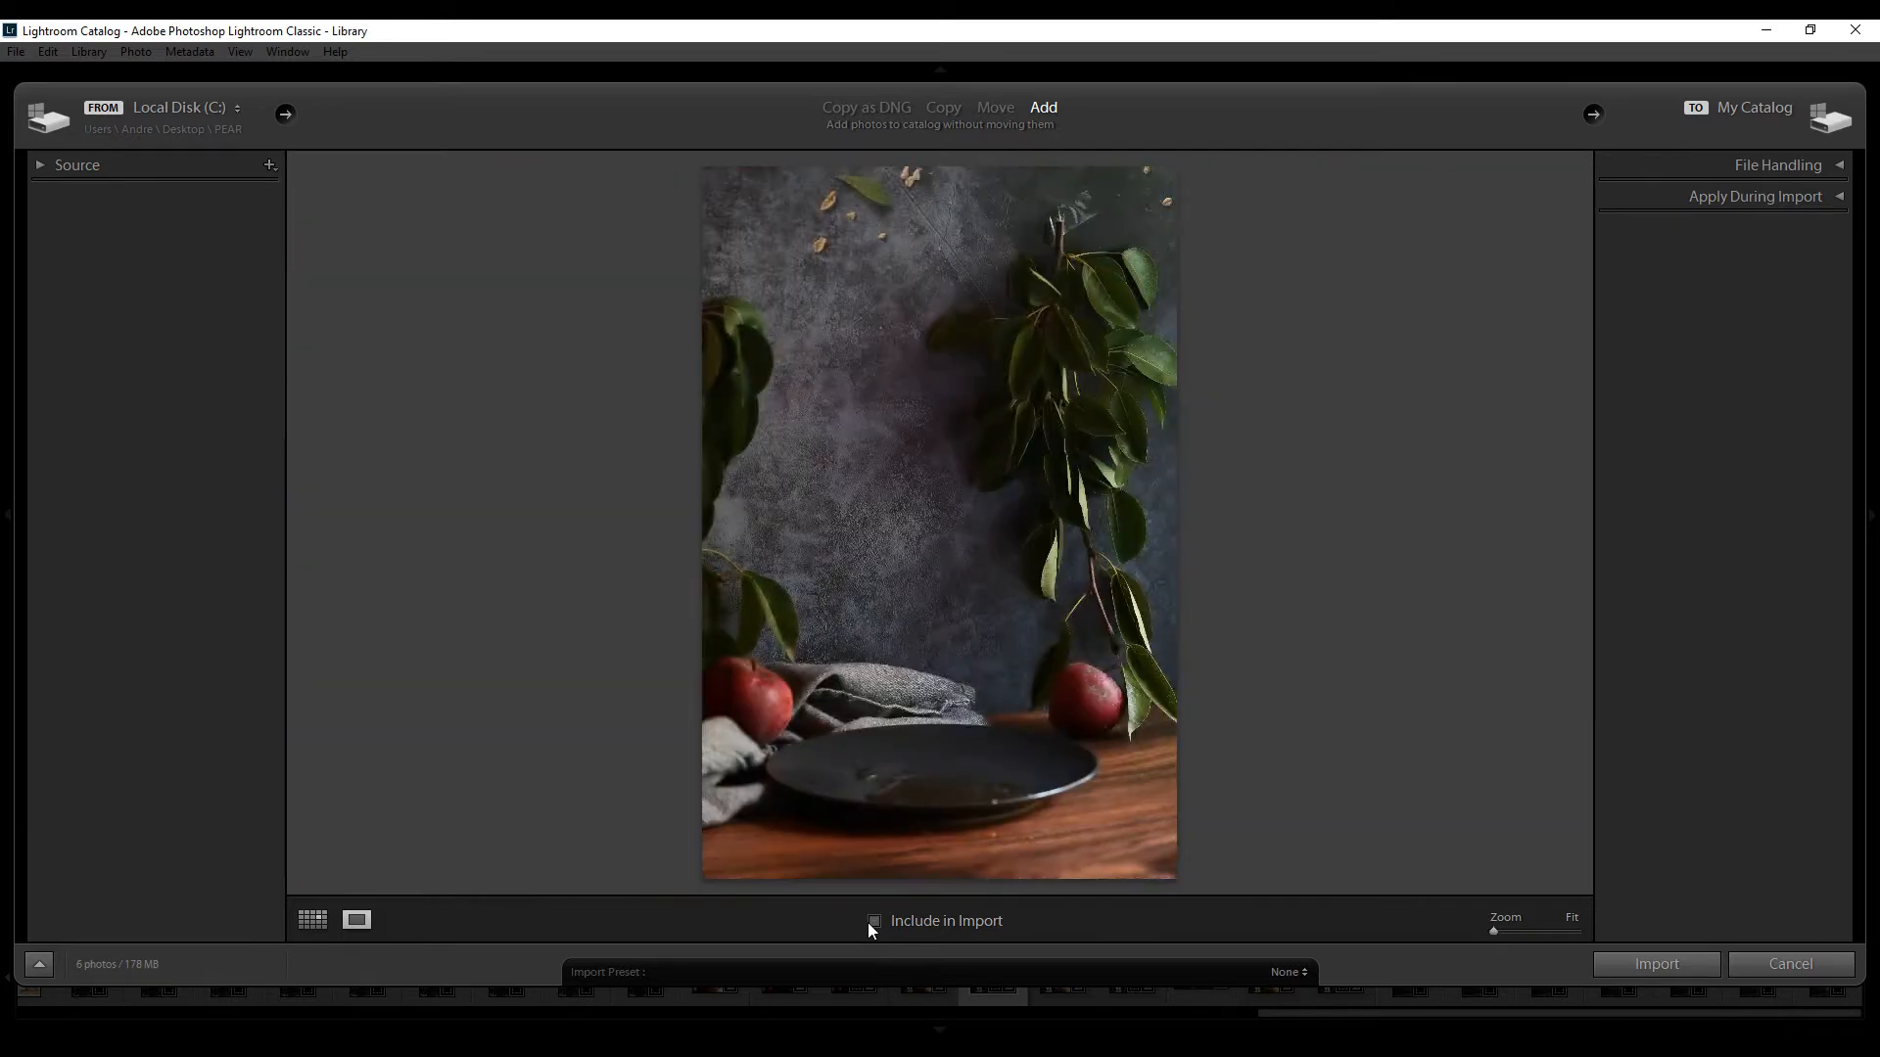
{"action": "left_click", "coordinate": [870, 923]}
{"action": "key", "text": "Right"}
{"action": "key", "text": "Right"}
{"action": "left_click", "coordinate": [1655, 966]}
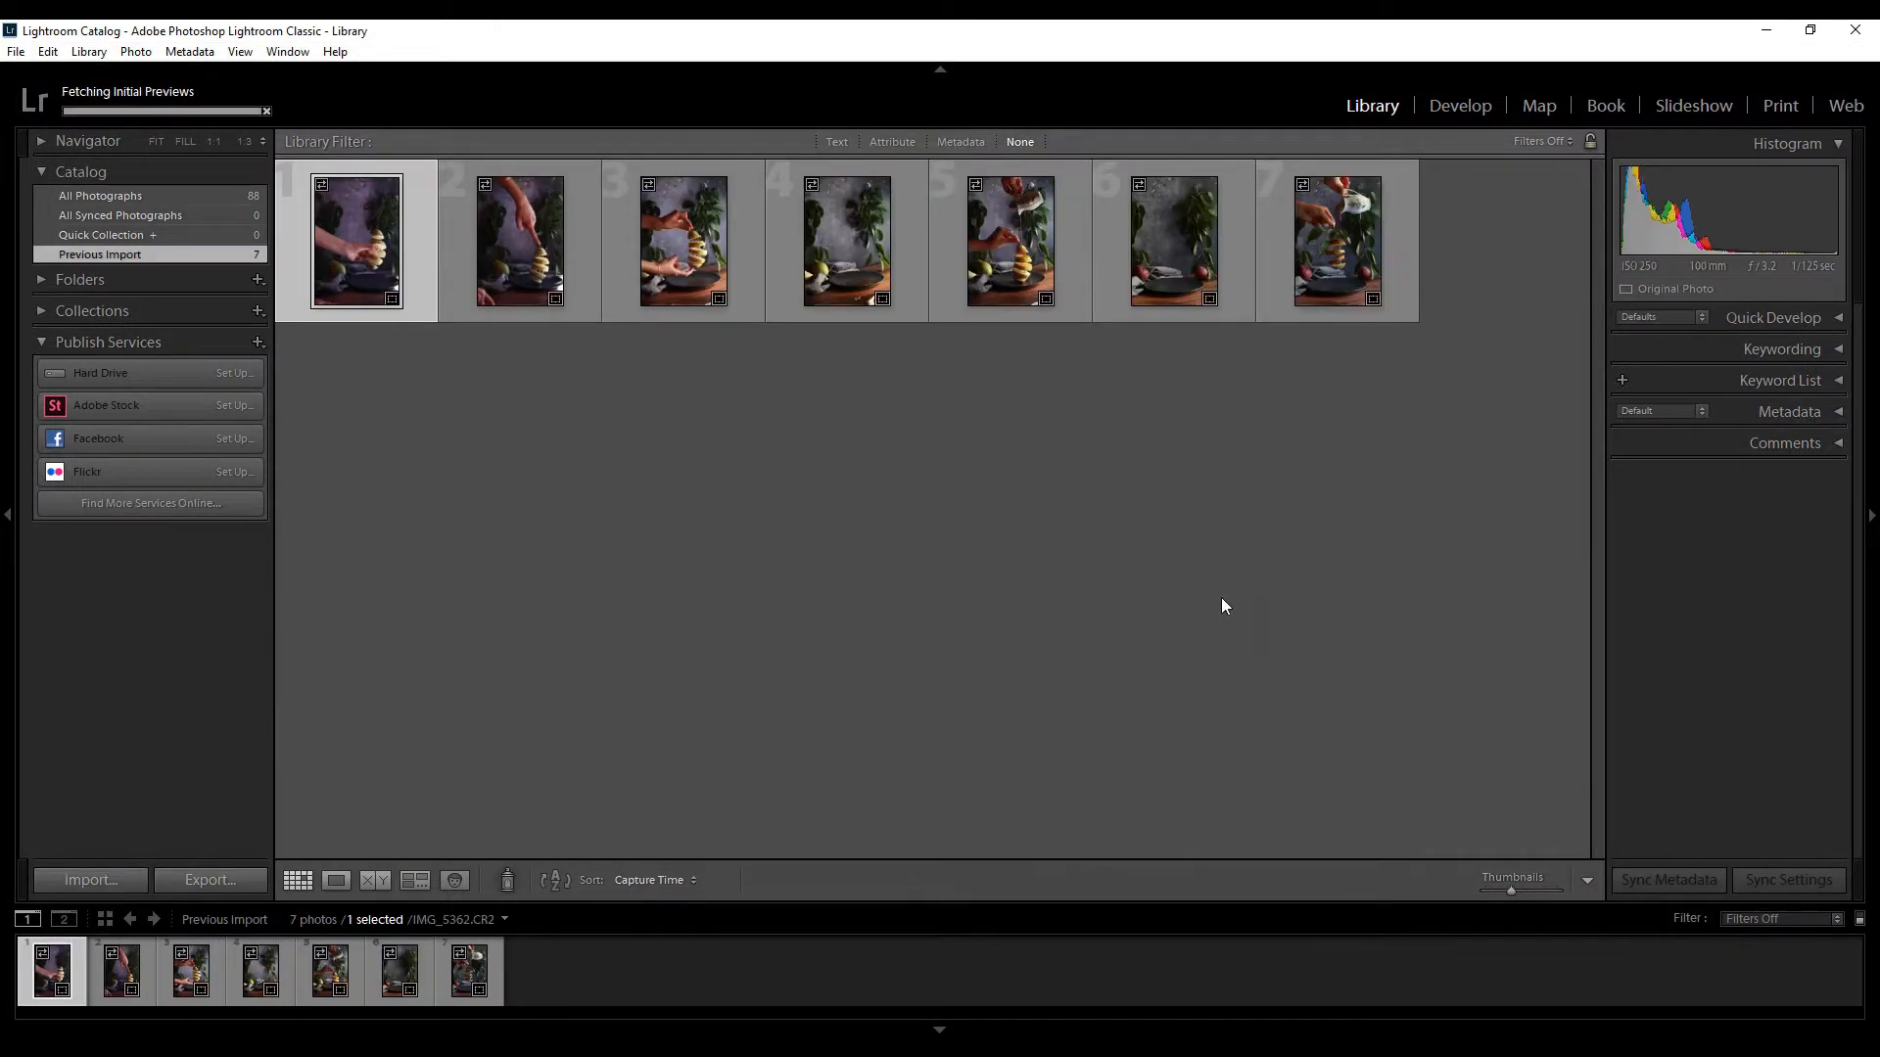
Select the third to fifth photos, showing two hands, the empty plate and the pouring, and open them as layers in Photoshop
{"action": "left_click", "coordinate": [665, 241]}
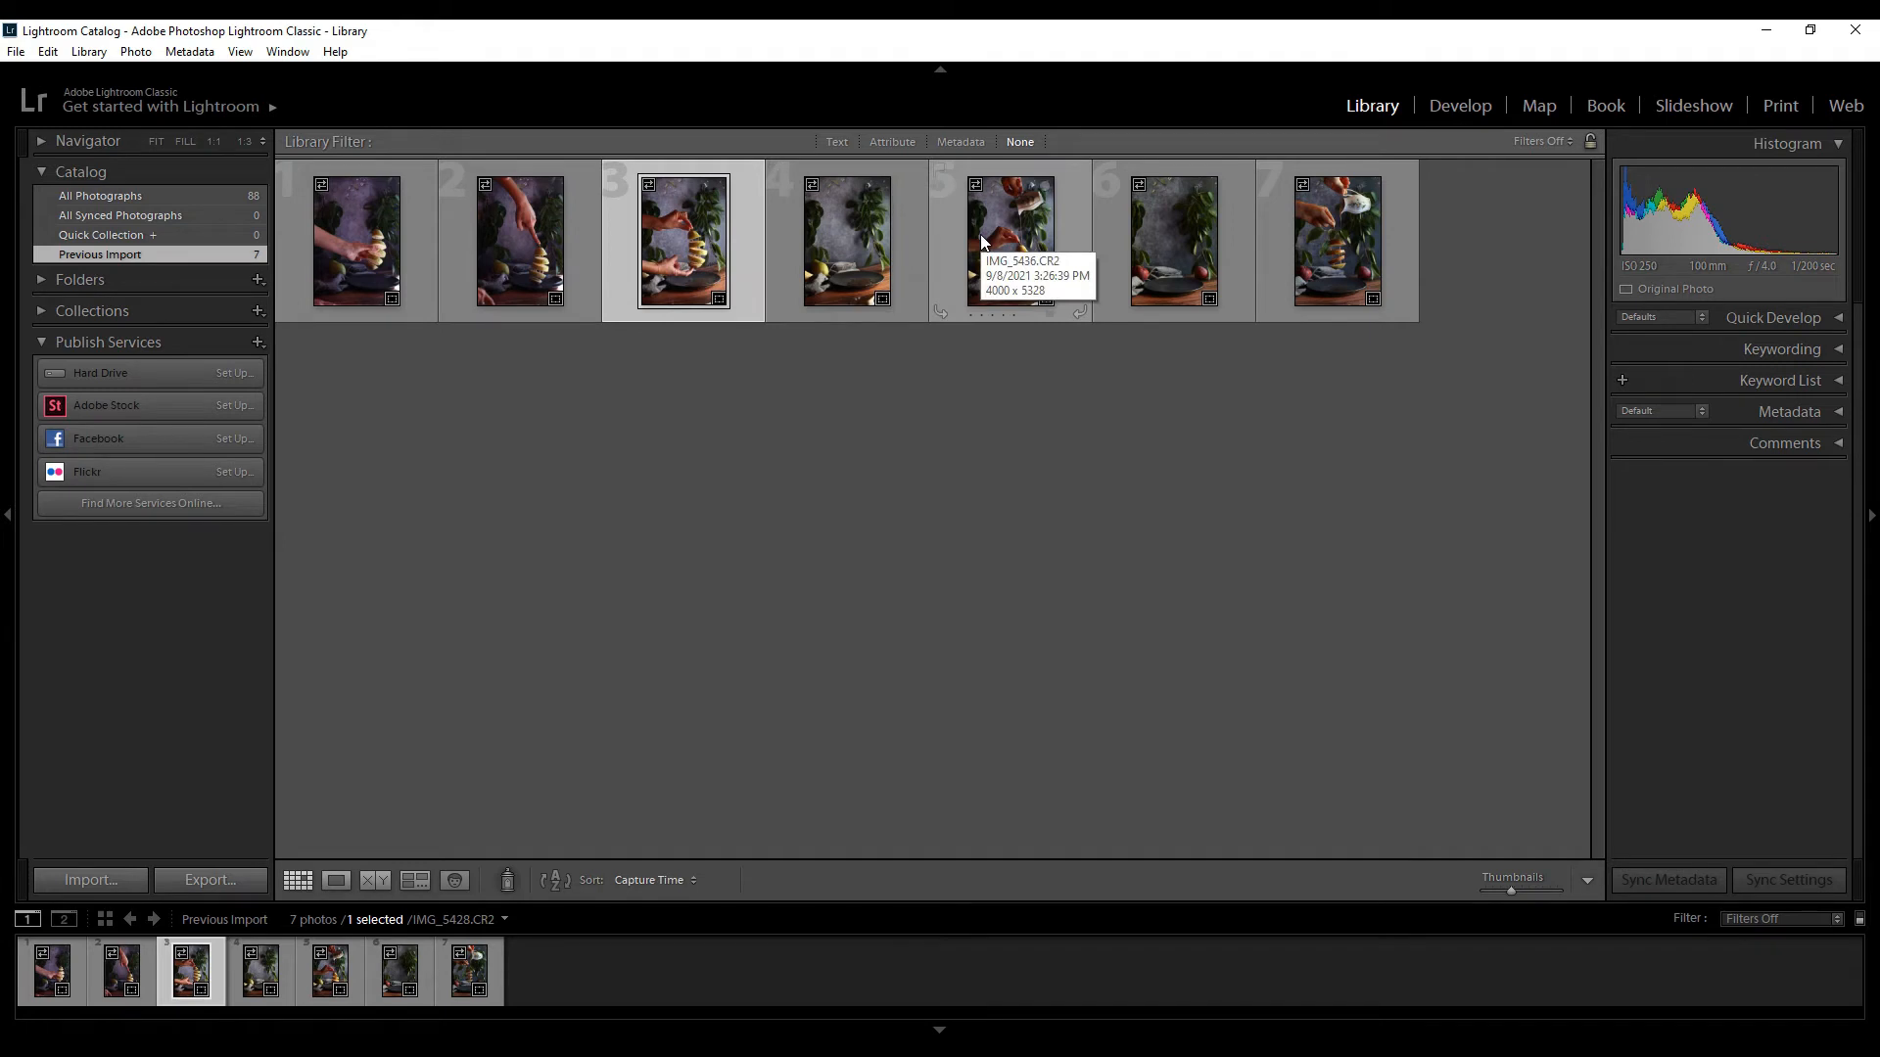
{"action": "left_click", "coordinate": [983, 241], "text": "shift"}
{"action": "right_click", "coordinate": [981, 235]}
{"action": "mouse_move", "coordinate": [1216, 470]}
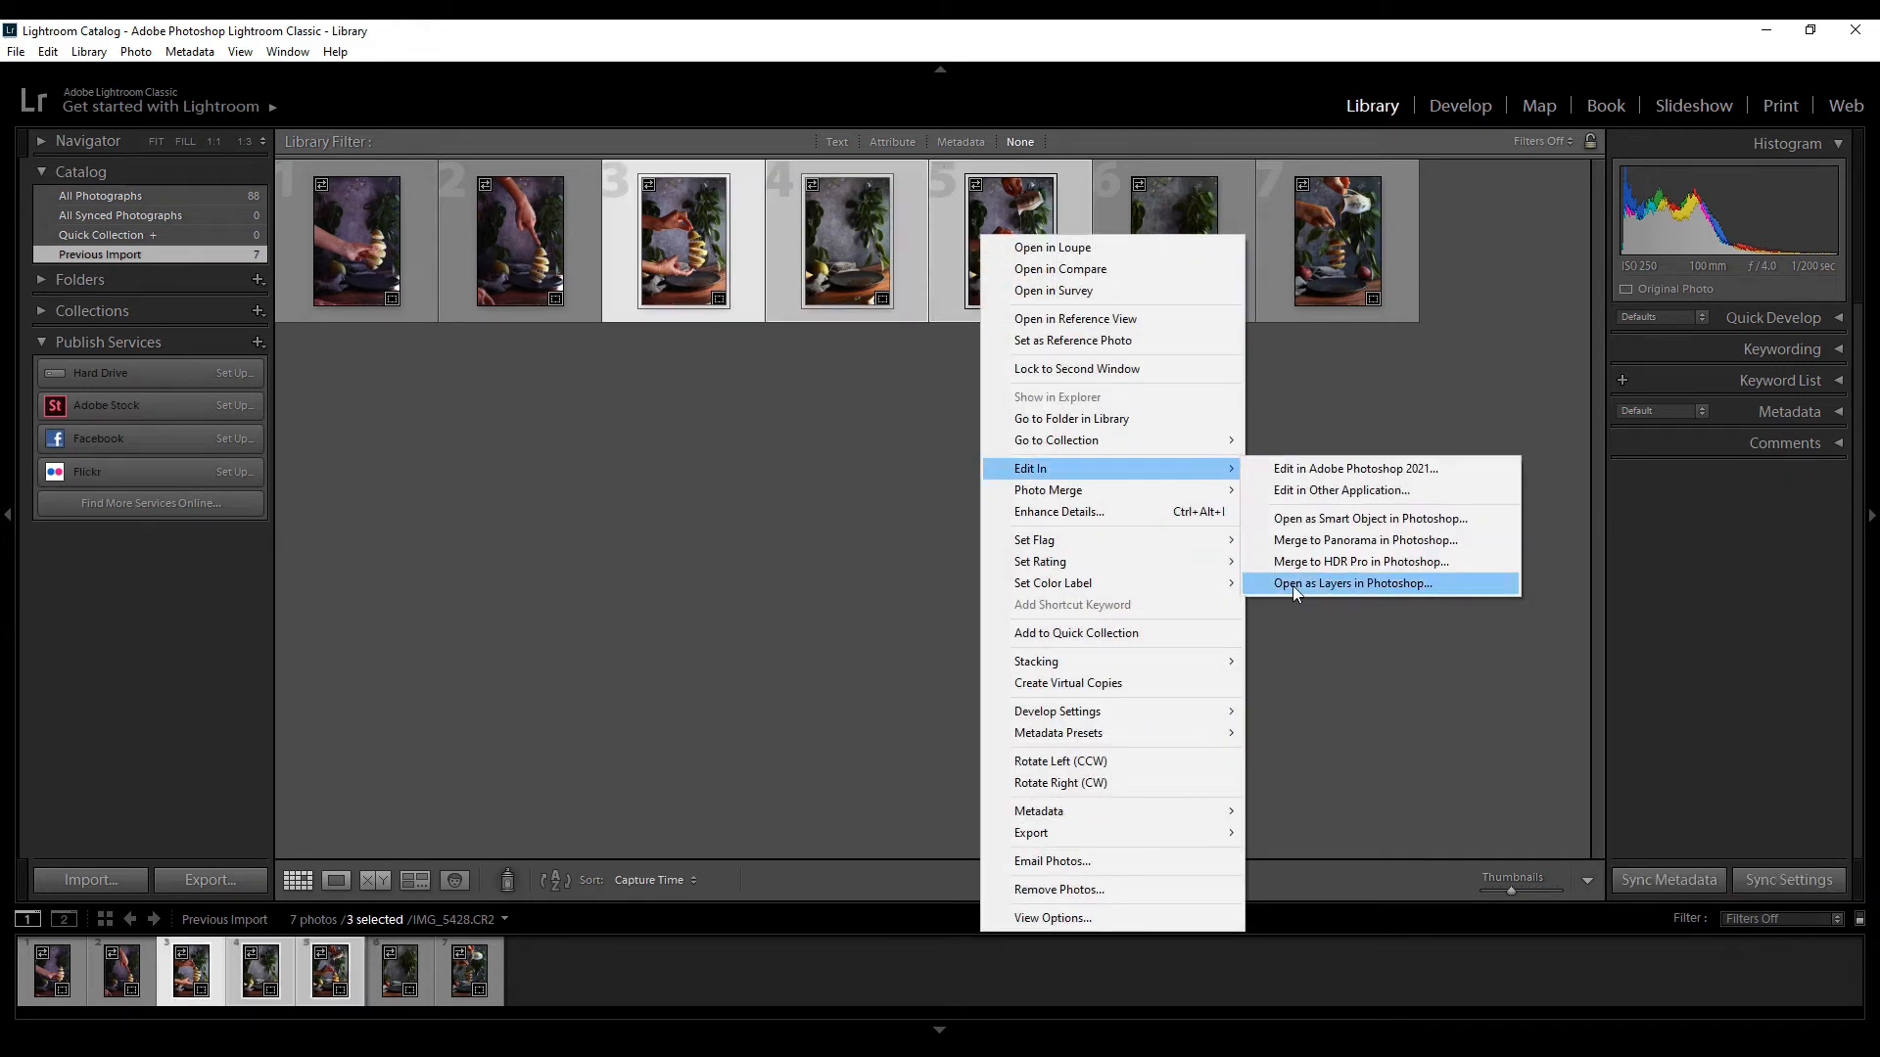
{"action": "left_click", "coordinate": [1351, 584]}
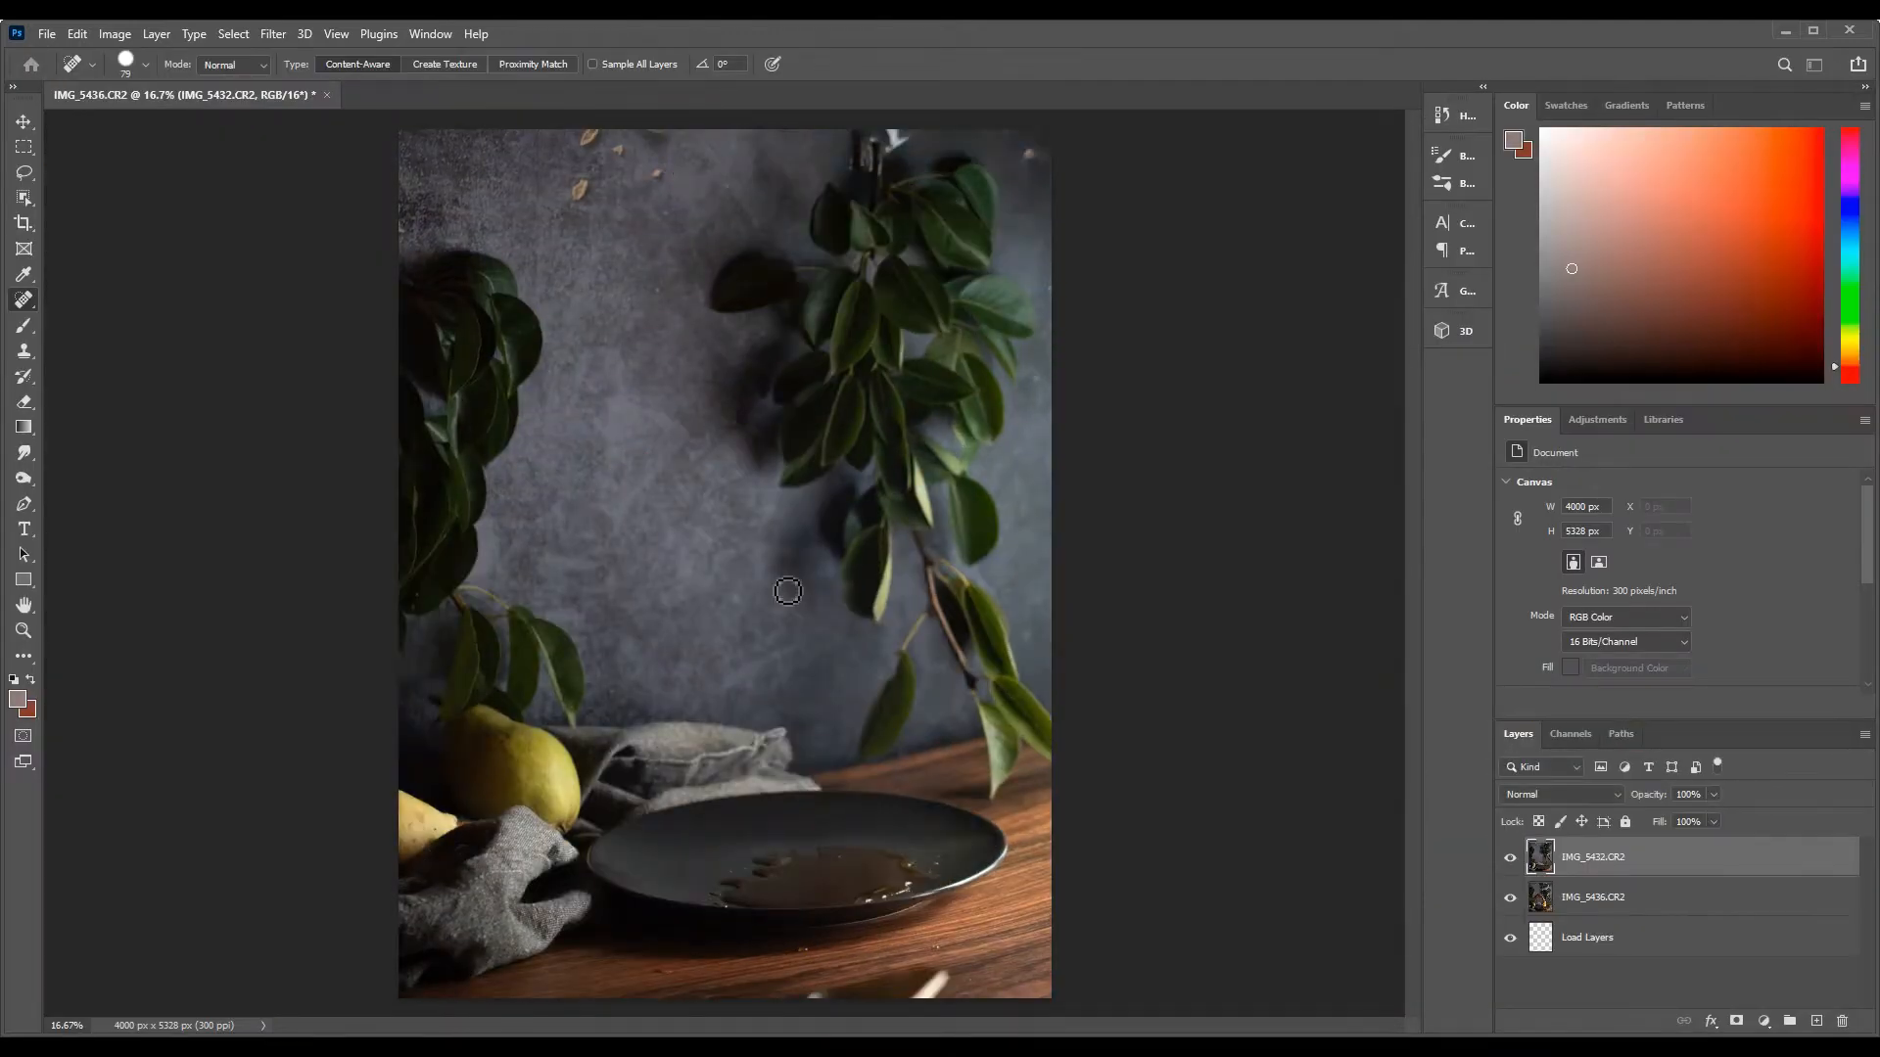
Place IMG_5432.CR2 at the bottom, show IMG_5428.CR2 above it with IMG_5436.CR2 hidden, and add a layer mask to IMG_5428.CR2
{"action": "left_click", "coordinate": [1510, 857]}
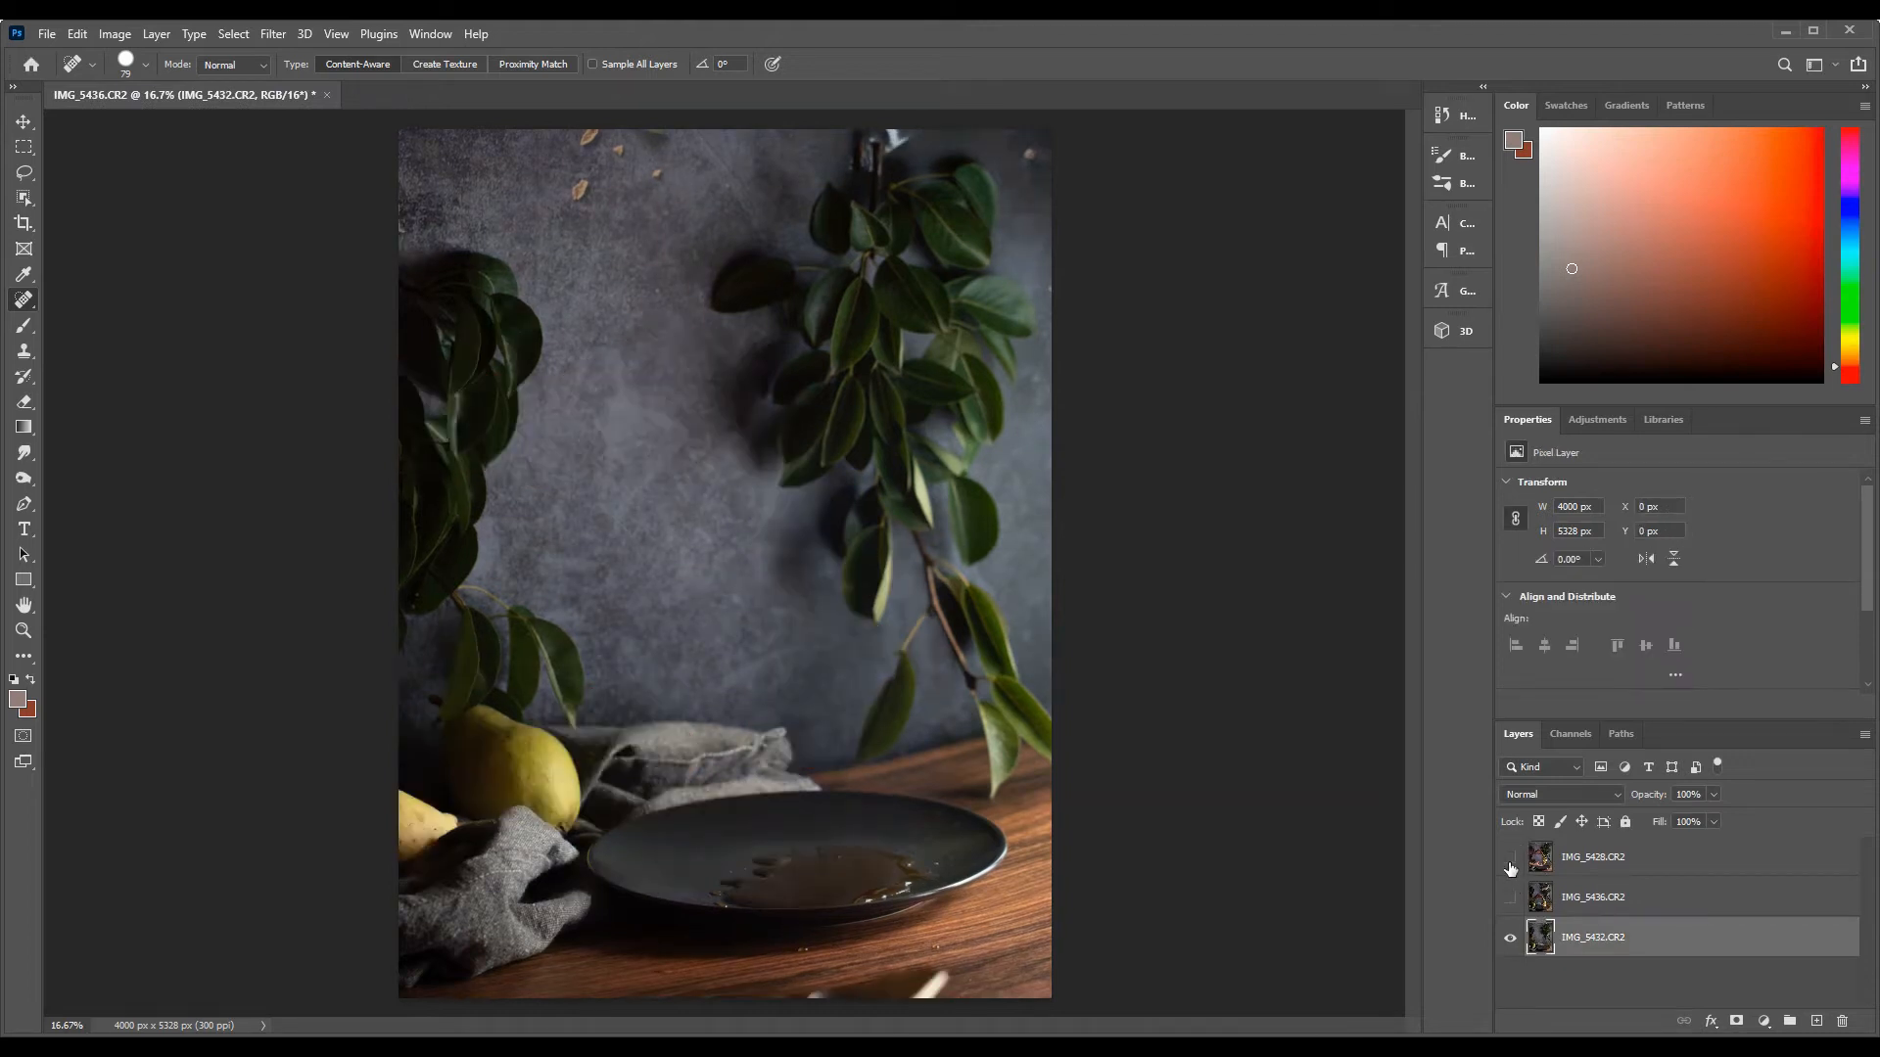
{"action": "left_click", "coordinate": [1510, 860]}
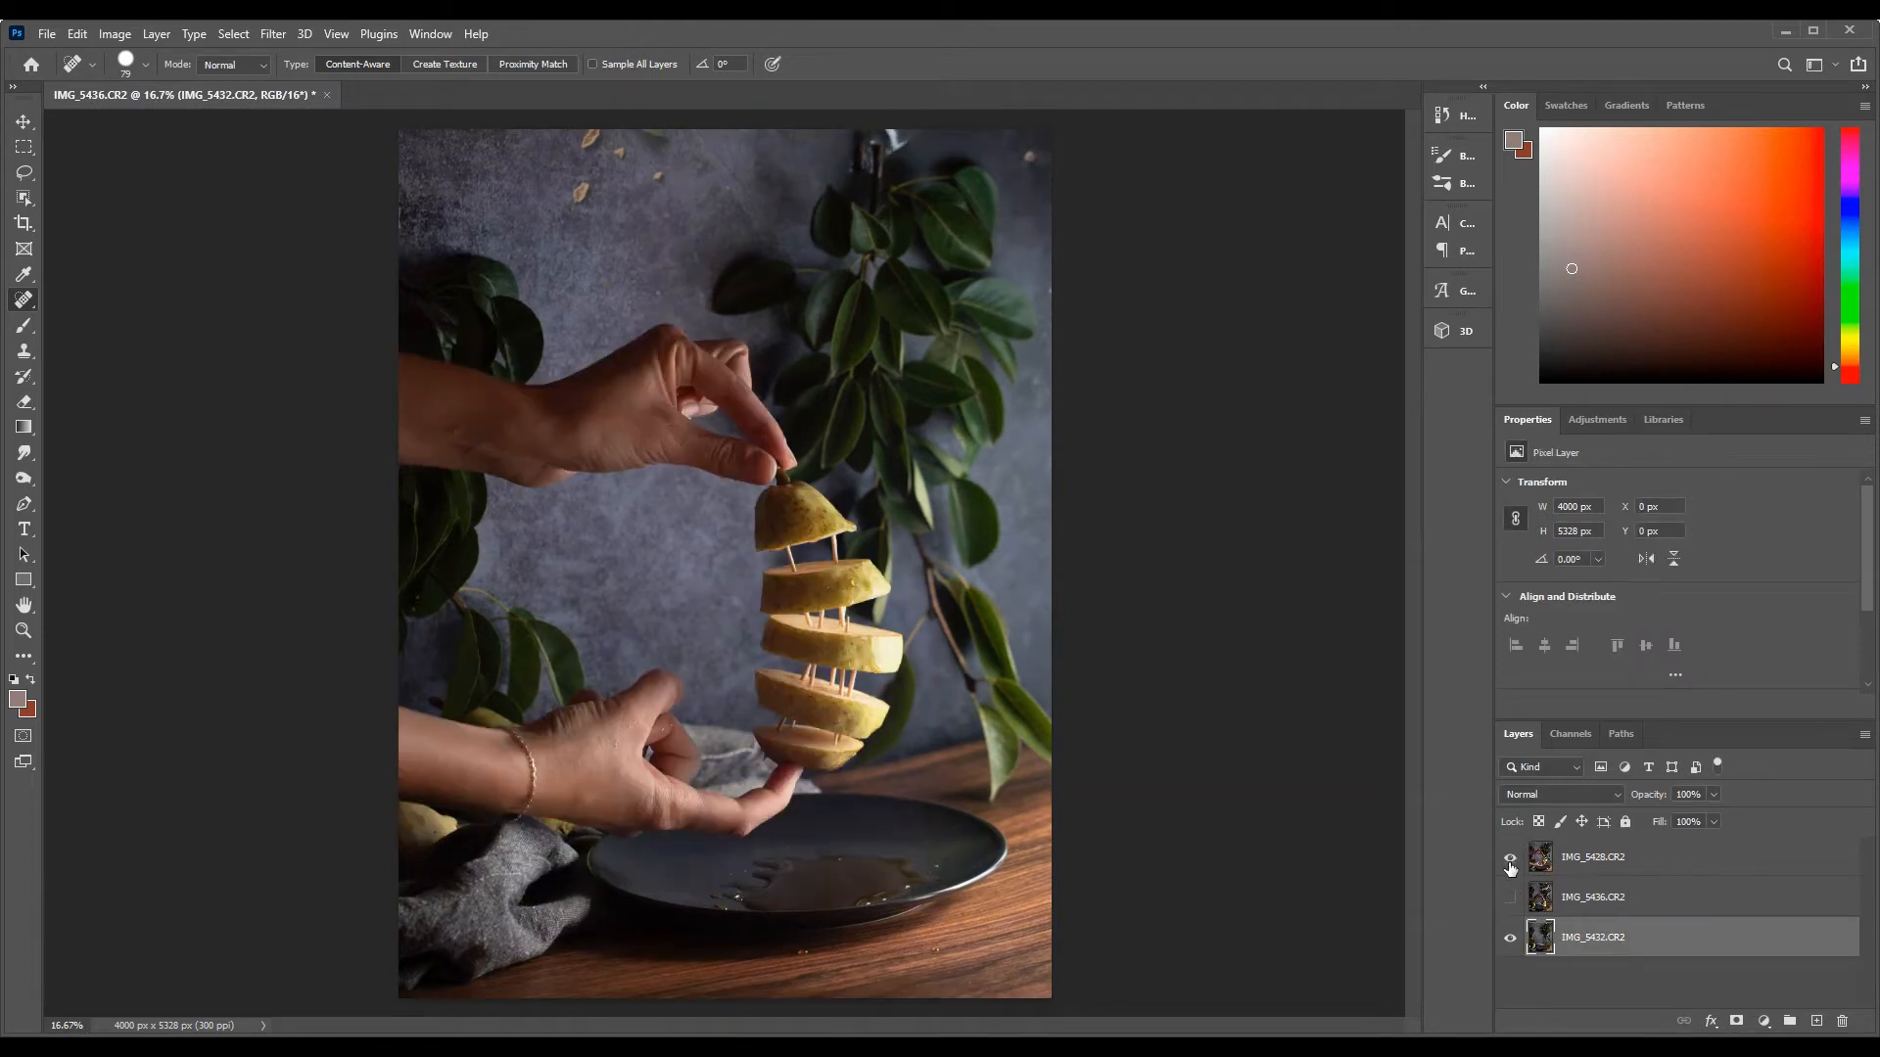
{"action": "left_click", "coordinate": [1639, 868]}
{"action": "left_click", "coordinate": [1738, 1021]}
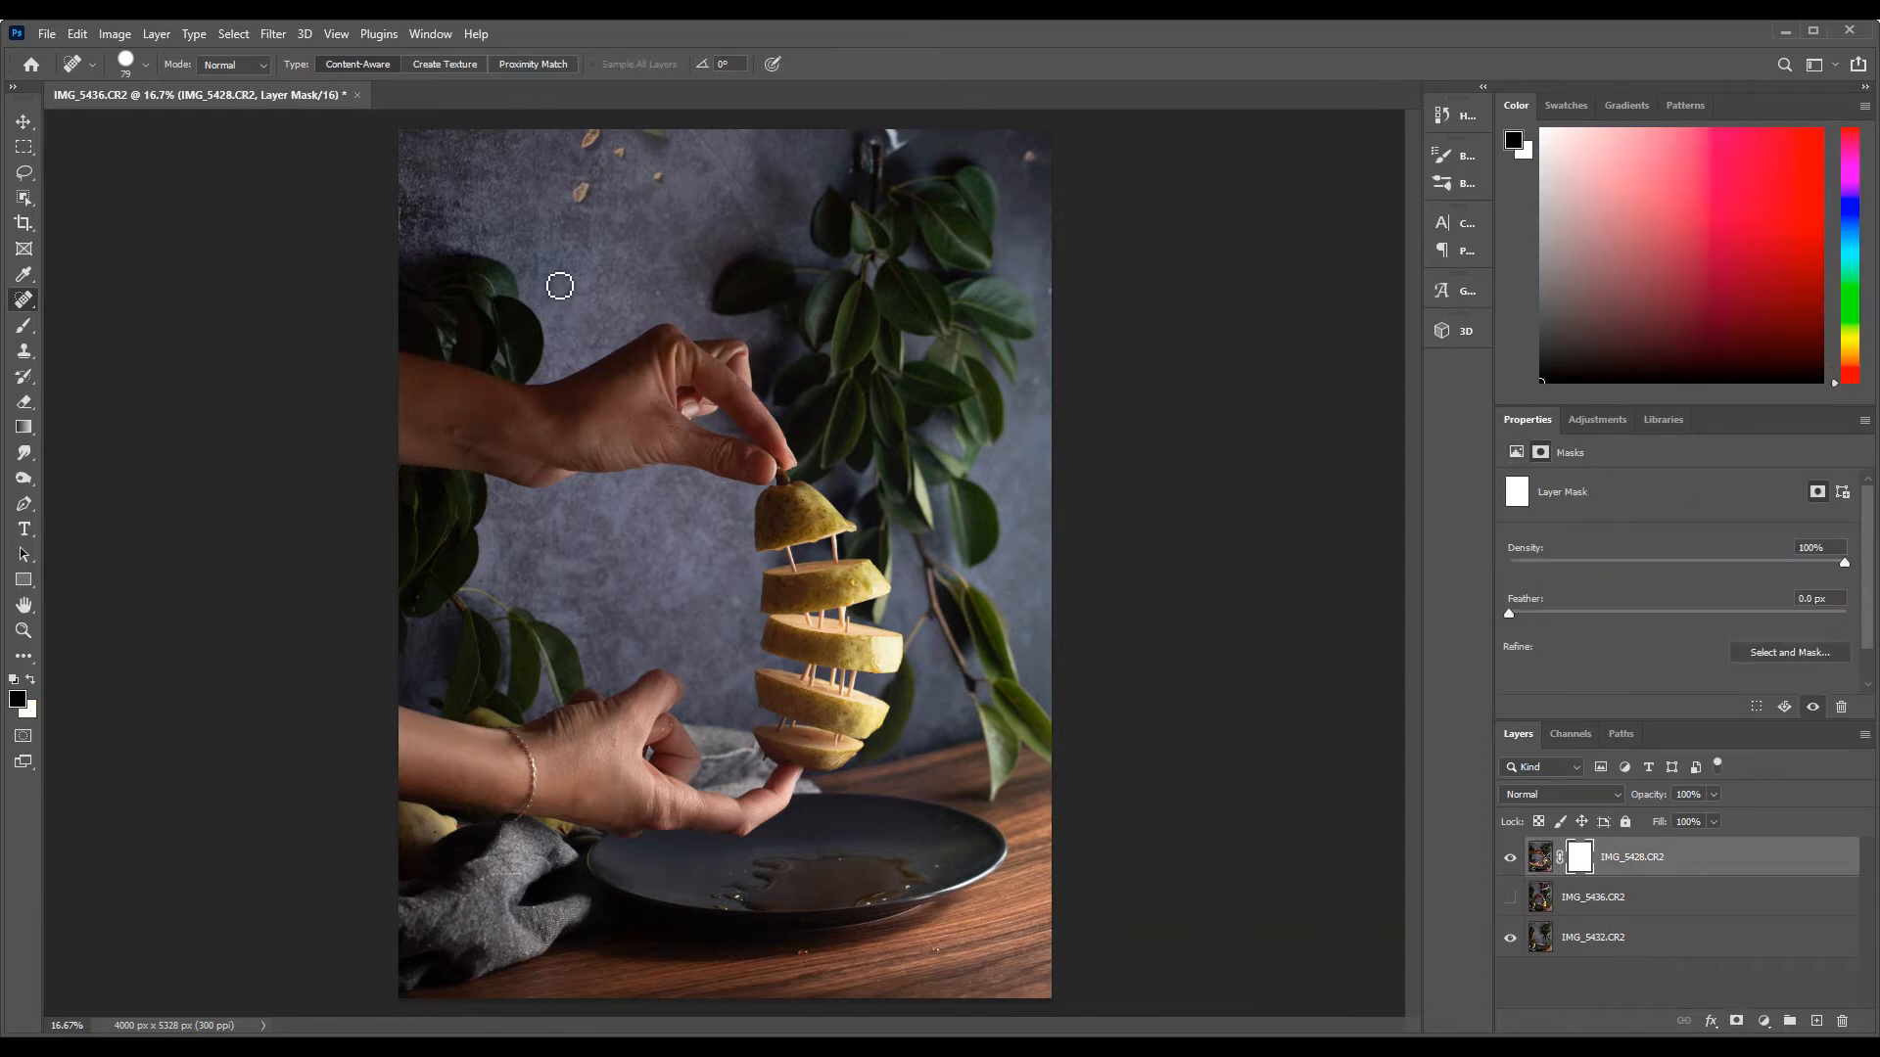
Paint black on the IMG_5428.CR2 mask with a 275 px soft round brush to hide both hands and their surroundings
{"action": "left_click", "coordinate": [25, 326]}
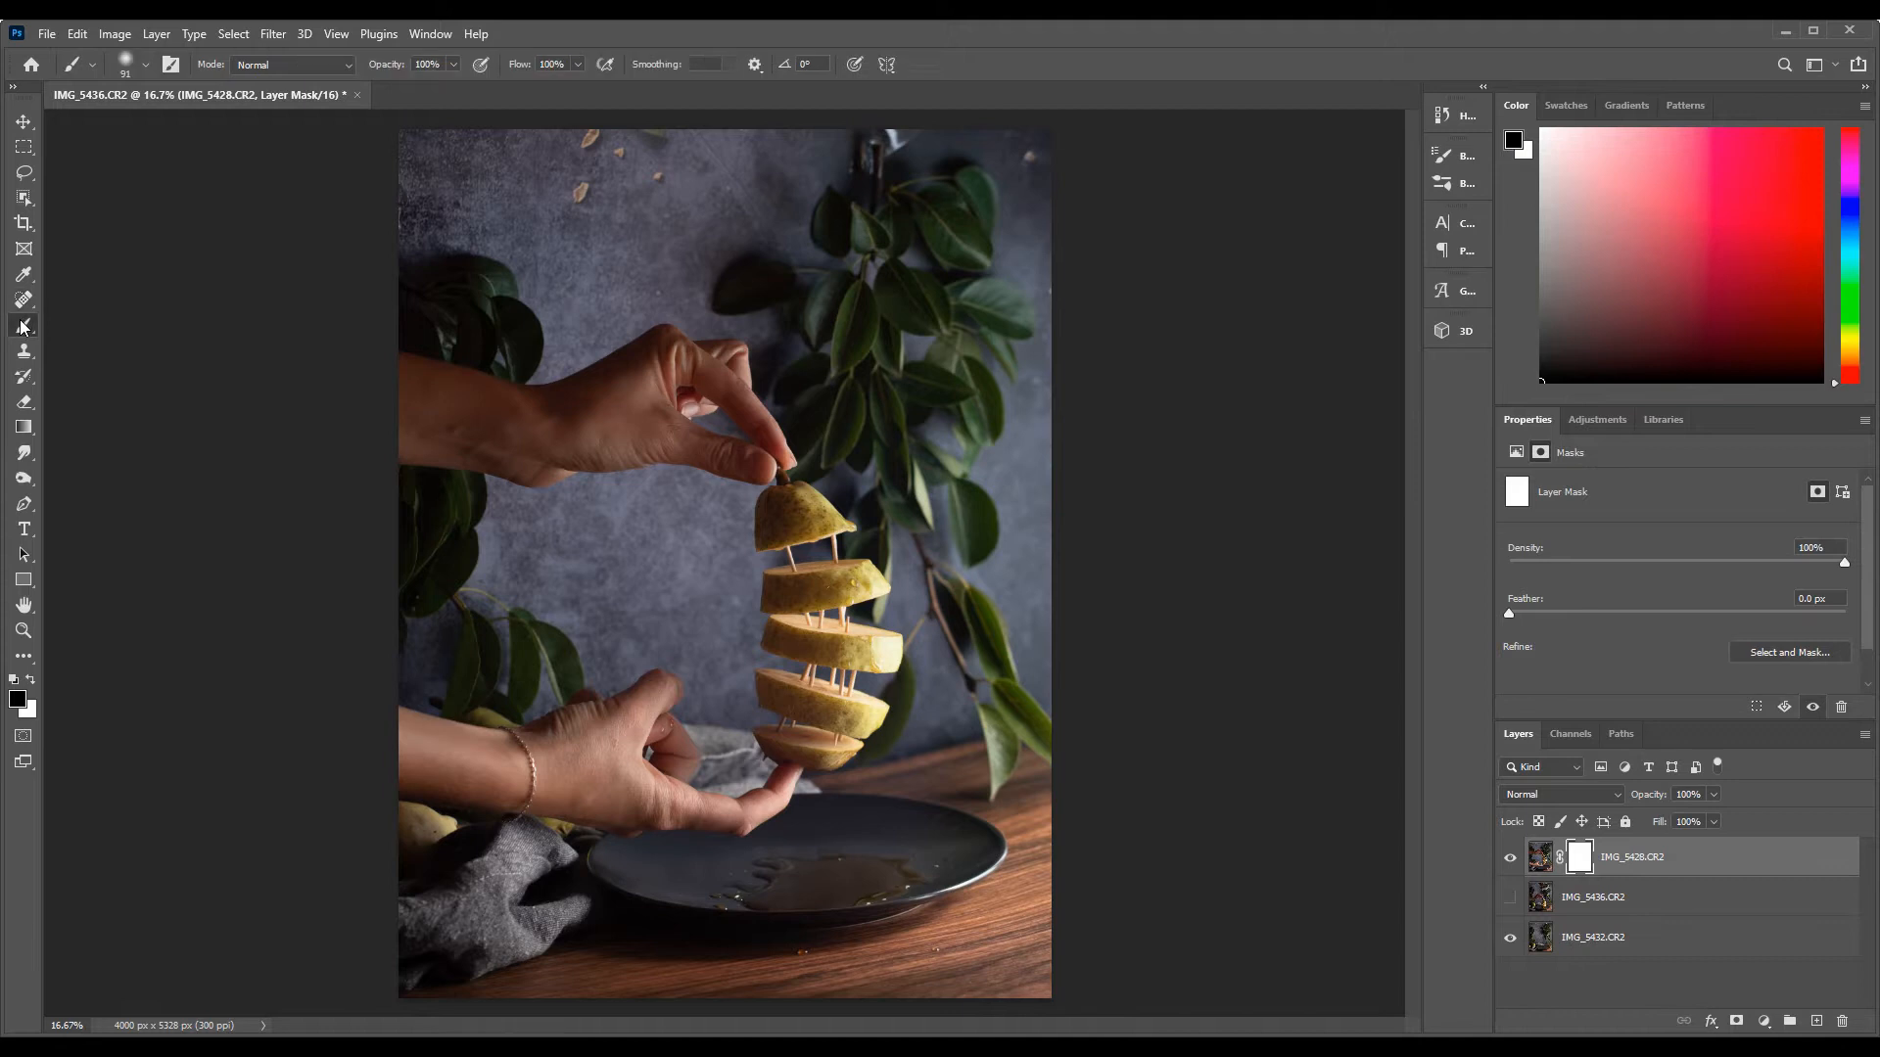
{"action": "left_click", "coordinate": [125, 67]}
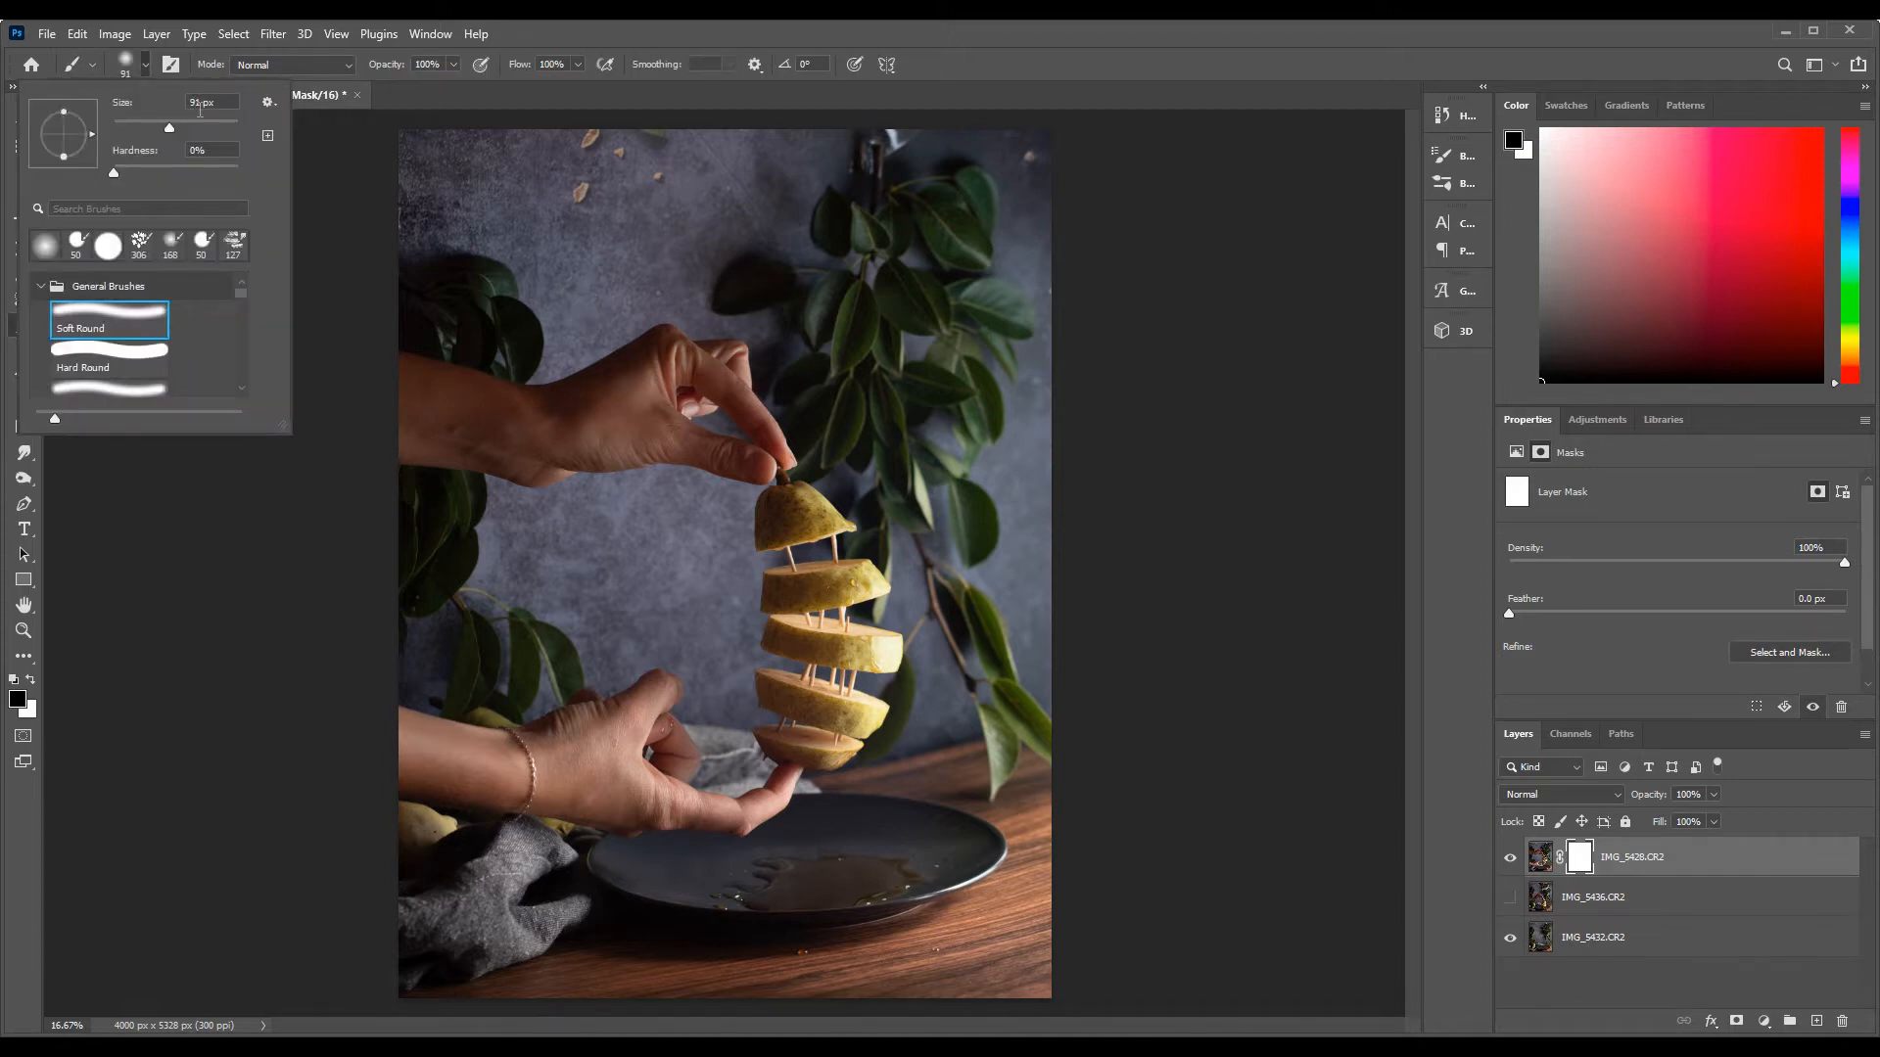
{"action": "left_click", "coordinate": [754, 352]}
{"action": "mouse_move", "coordinate": [754, 353]}
{"action": "left_mouse_down"}
{"action": "mouse_move", "coordinate": [643, 463]}
{"action": "mouse_move", "coordinate": [672, 458]}
{"action": "mouse_move", "coordinate": [673, 480]}
{"action": "mouse_move", "coordinate": [783, 461]}
{"action": "mouse_move", "coordinate": [775, 432]}
{"action": "mouse_move", "coordinate": [750, 464]}
{"action": "mouse_move", "coordinate": [760, 330]}
{"action": "mouse_move", "coordinate": [580, 461]}
{"action": "mouse_move", "coordinate": [361, 516]}
{"action": "mouse_move", "coordinate": [487, 570]}
{"action": "mouse_move", "coordinate": [427, 852]}
{"action": "mouse_move", "coordinate": [502, 751]}
{"action": "mouse_move", "coordinate": [692, 771]}
{"action": "mouse_move", "coordinate": [542, 766]}
{"action": "mouse_move", "coordinate": [503, 723]}
{"action": "mouse_move", "coordinate": [748, 813]}
{"action": "mouse_move", "coordinate": [731, 793]}
{"action": "mouse_move", "coordinate": [786, 791]}
{"action": "left_mouse_up"}
{"action": "mouse_move", "coordinate": [667, 807]}
{"action": "left_mouse_down"}
{"action": "mouse_move", "coordinate": [904, 845]}
{"action": "mouse_move", "coordinate": [665, 914]}
{"action": "mouse_move", "coordinate": [893, 836]}
{"action": "left_mouse_up"}
{"action": "left_click_drag", "start_coordinate": [520, 181], "coordinate": [432, 110]}
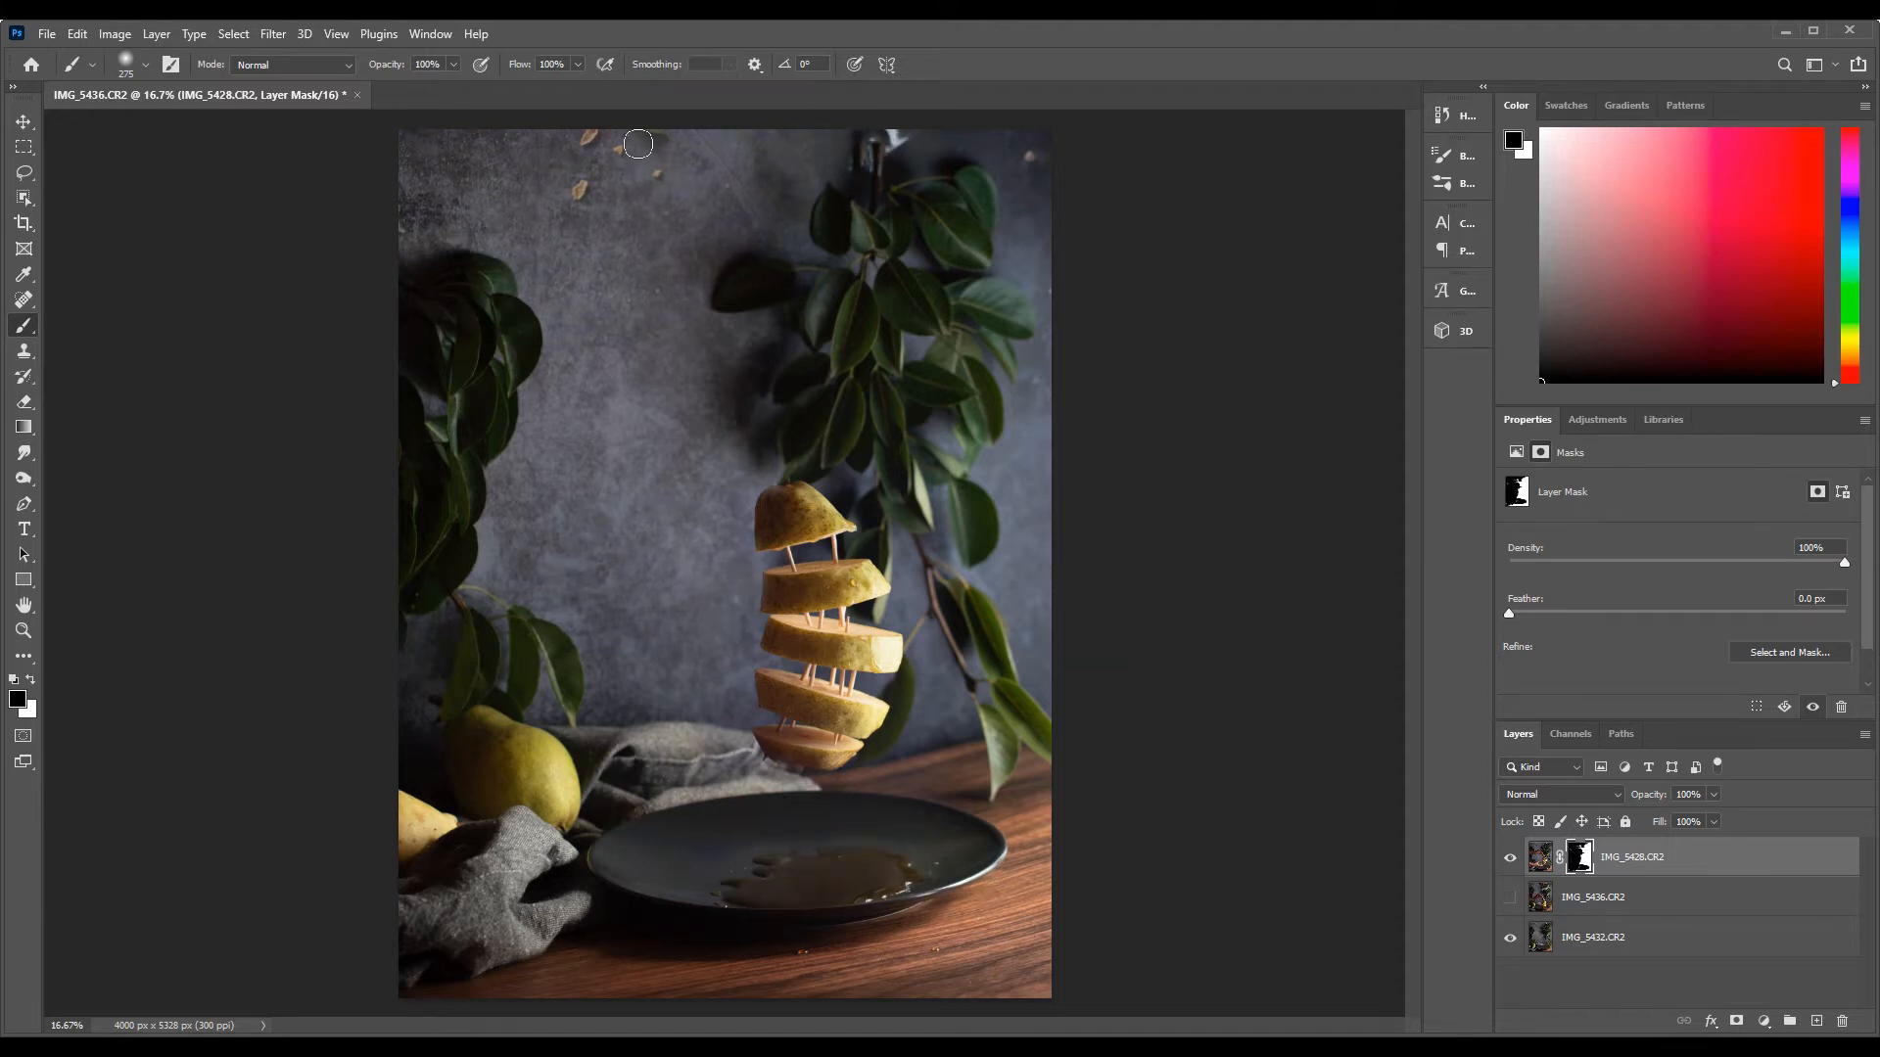
Paint white on the mask with a 53 px soft brush to bring back the stem on the pear's top piece
{"action": "key", "text": "z"}
{"action": "double_click", "coordinate": [805, 463]}
{"action": "key", "text": "x"}
{"action": "key", "text": "b"}
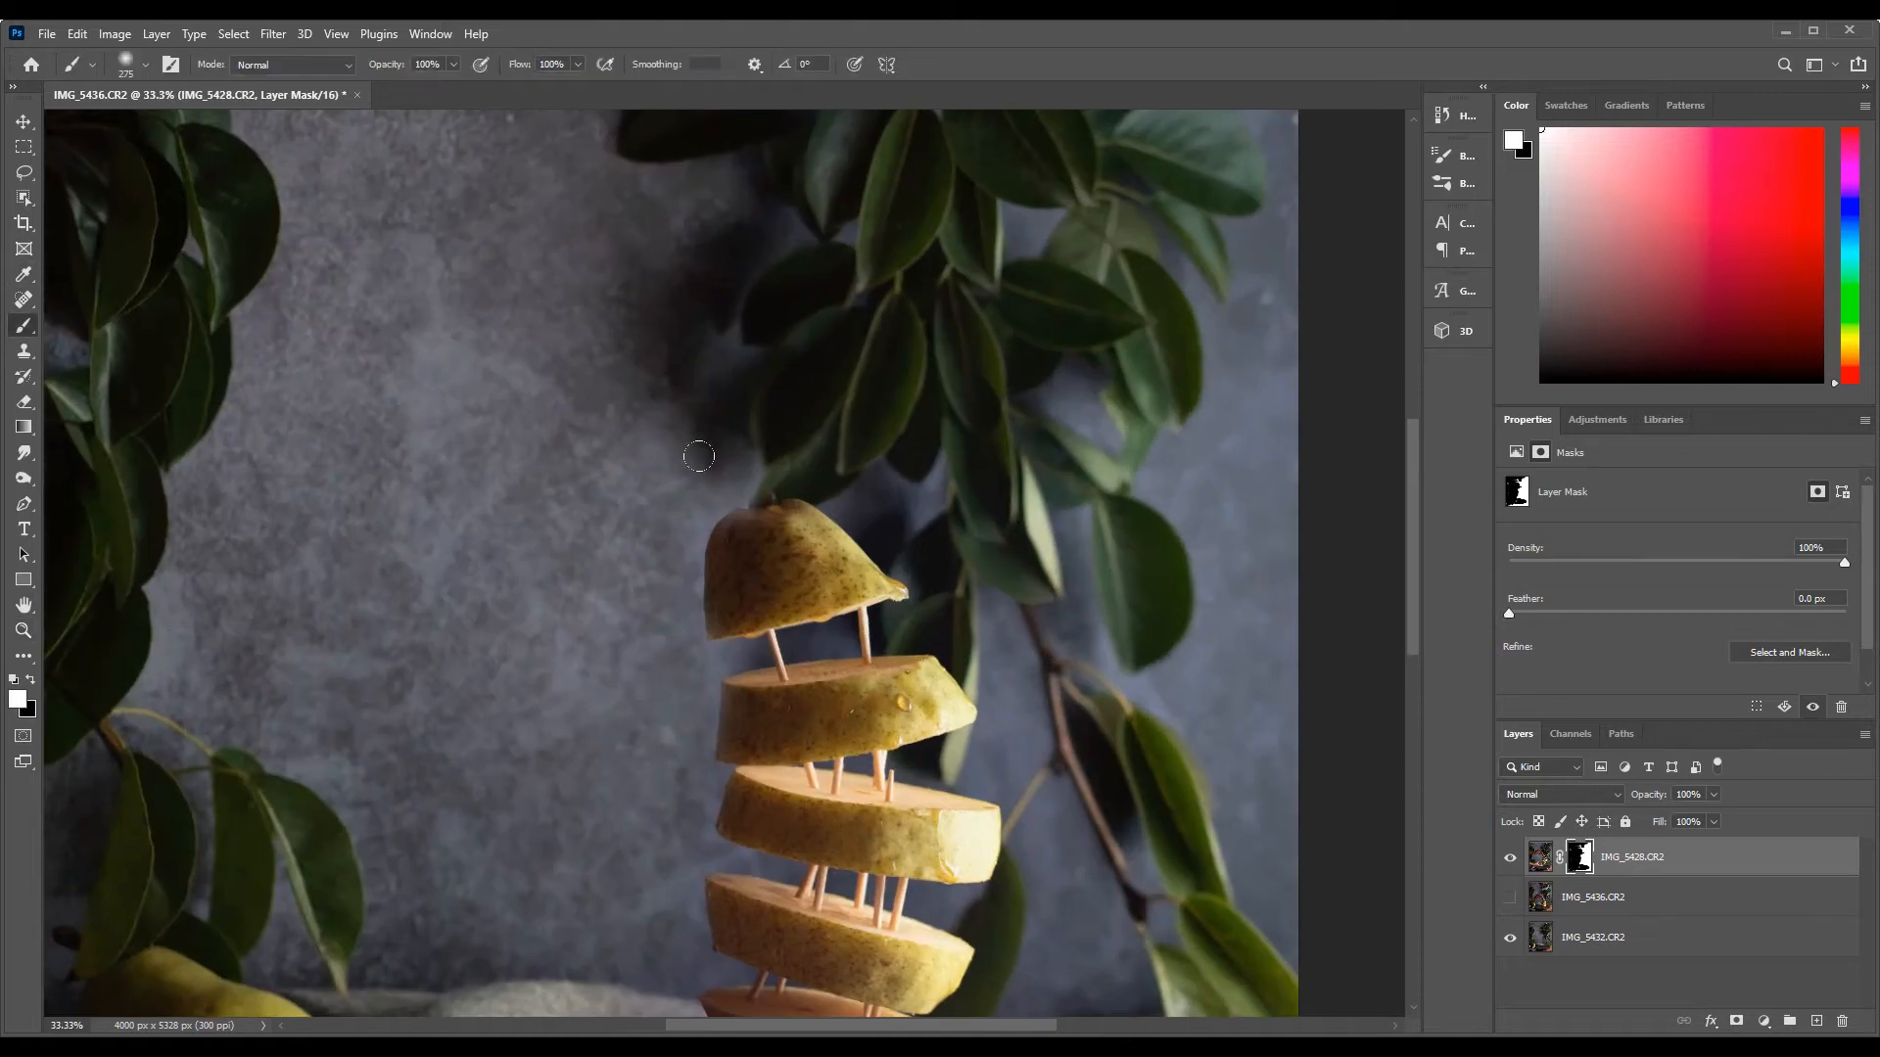
{"action": "left_click", "coordinate": [129, 71]}
{"action": "left_click", "coordinate": [145, 125]}
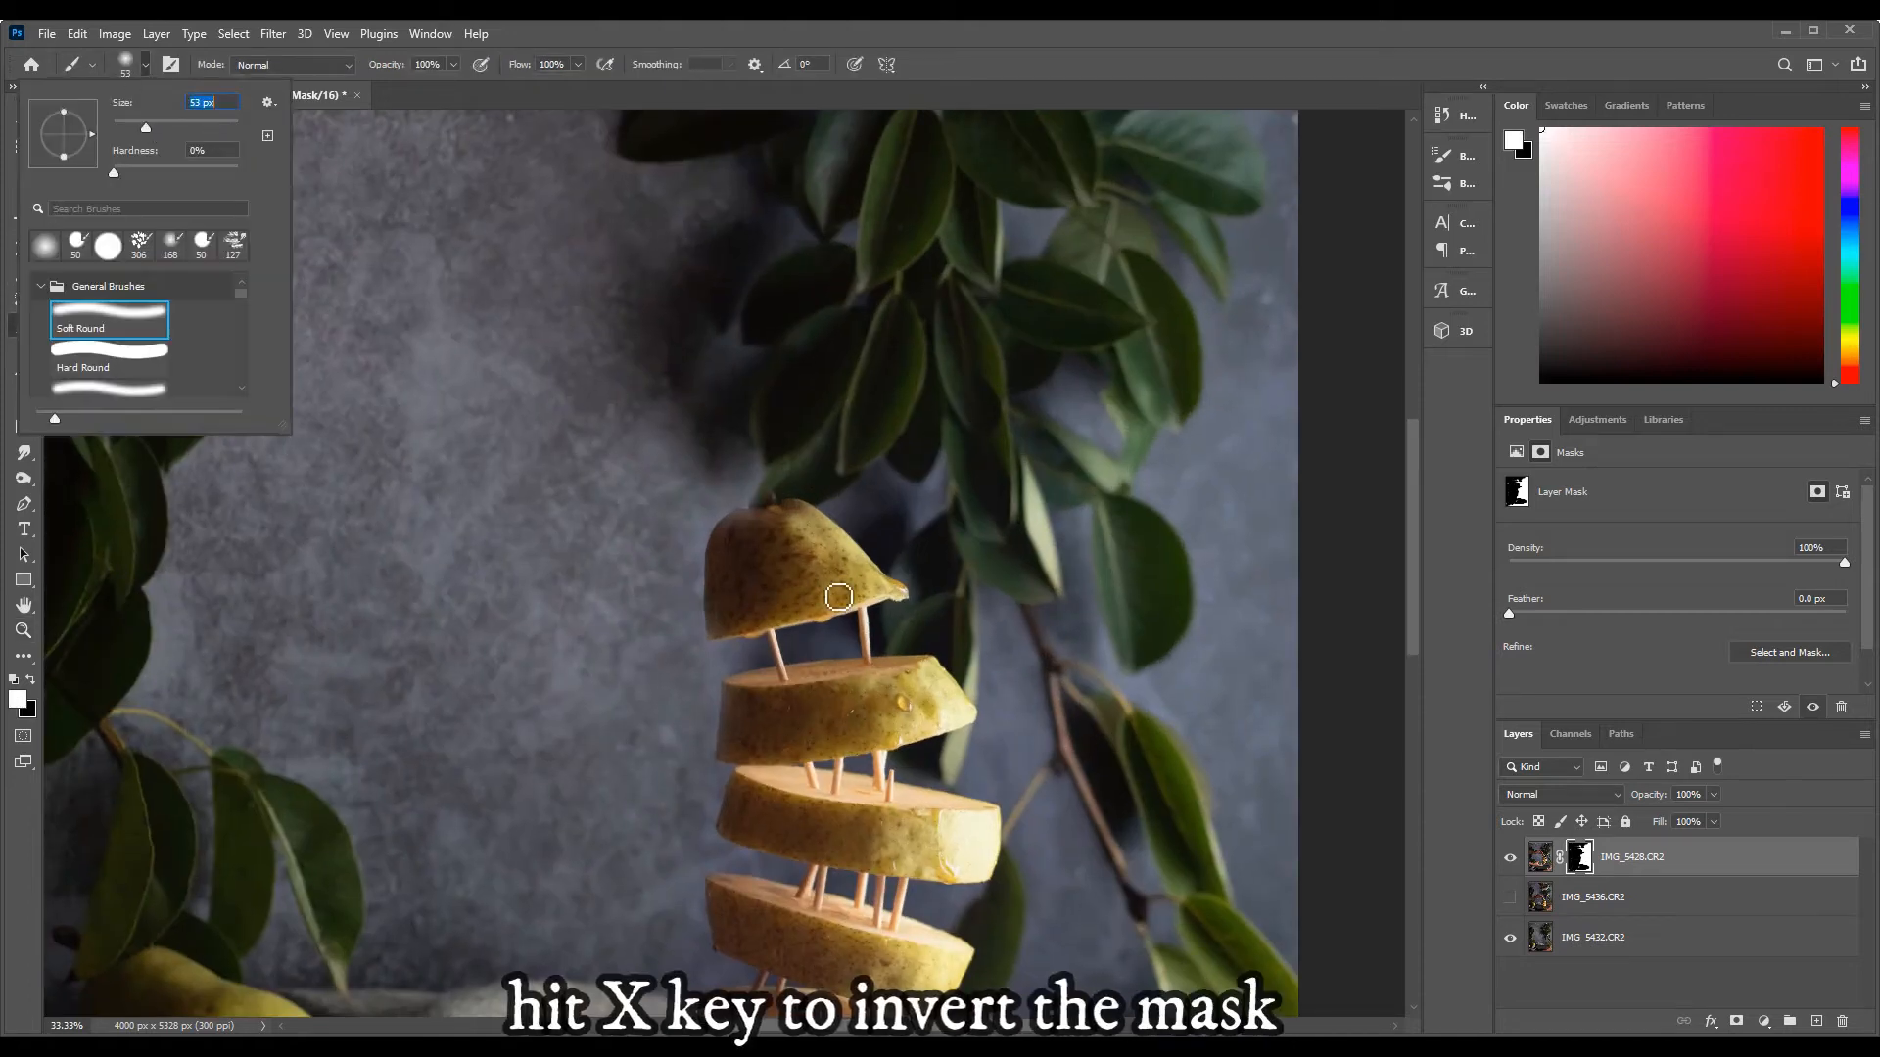
{"action": "left_click", "coordinate": [771, 504]}
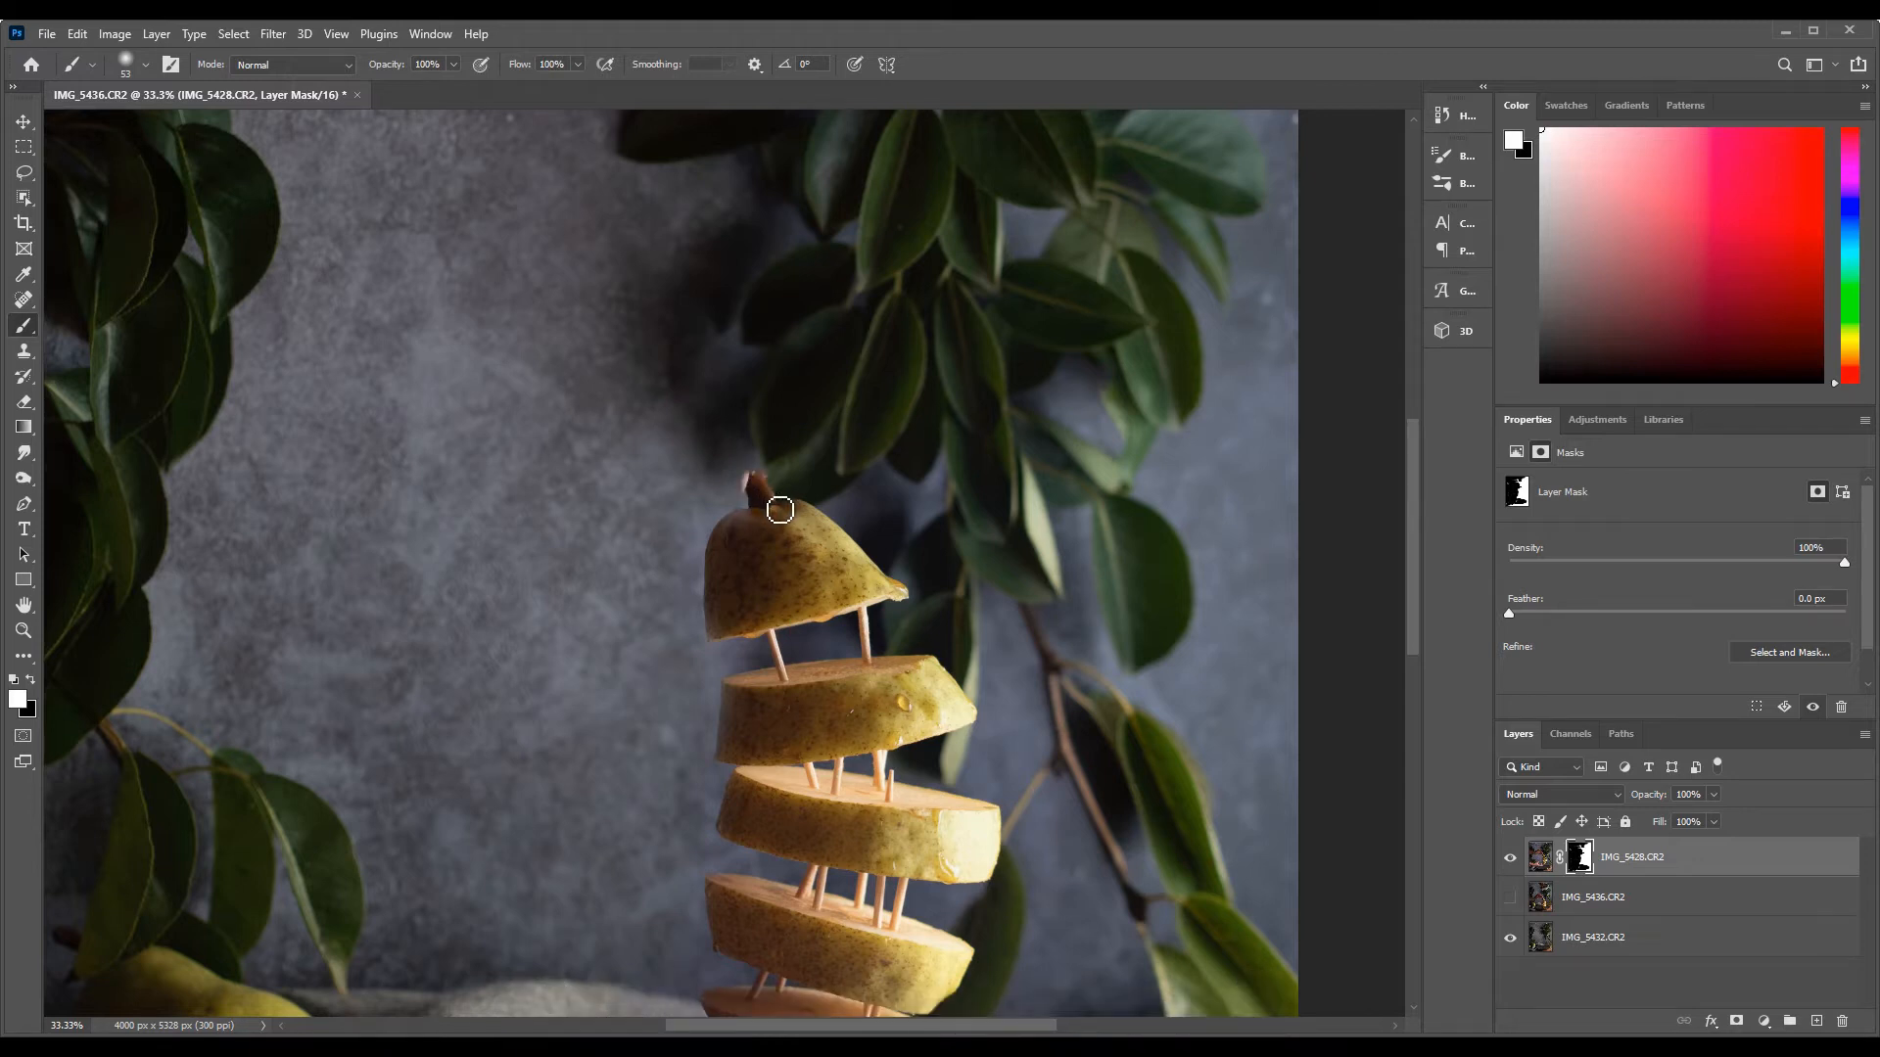
Refine the mask around the stem and the edges of the pear slices, alternating black and white paint
{"action": "key", "text": "x"}
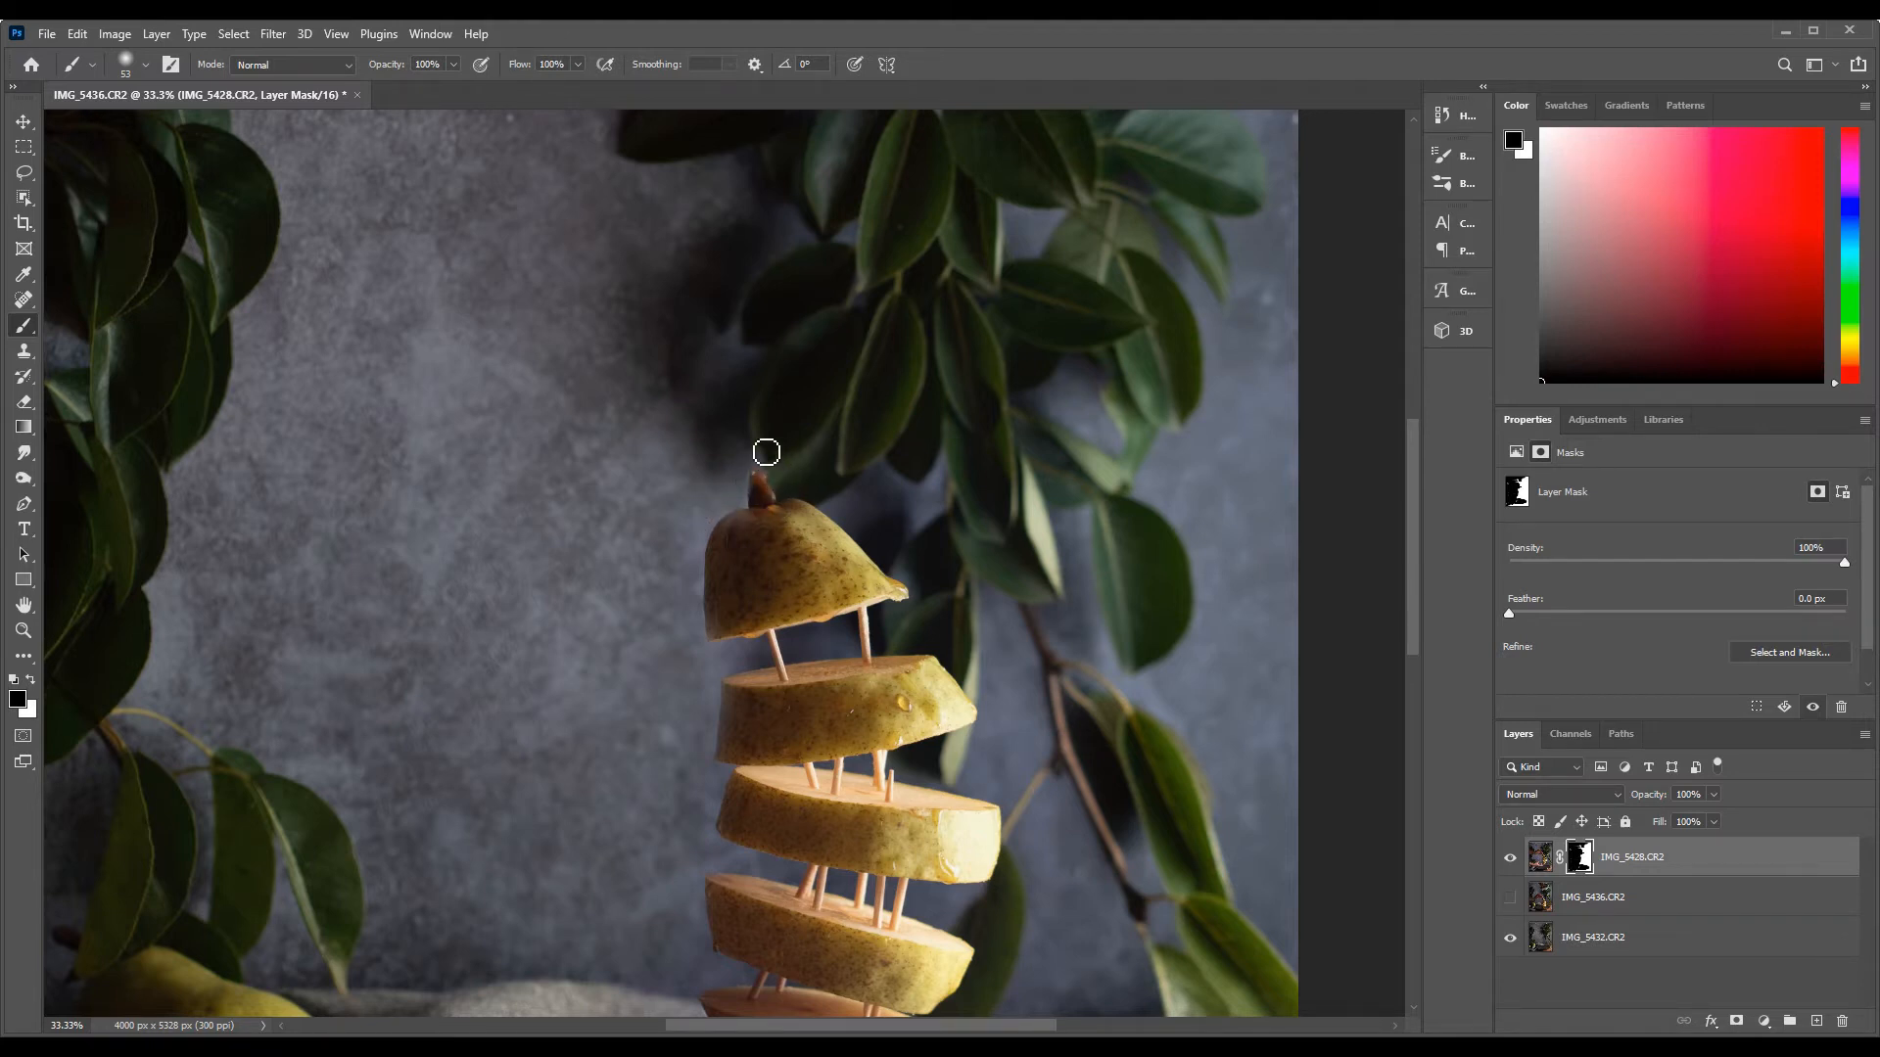
{"action": "key", "text": "x"}
{"action": "scroll", "coordinate": [736, 696], "scroll_direction": "down", "scroll_amount": 5}
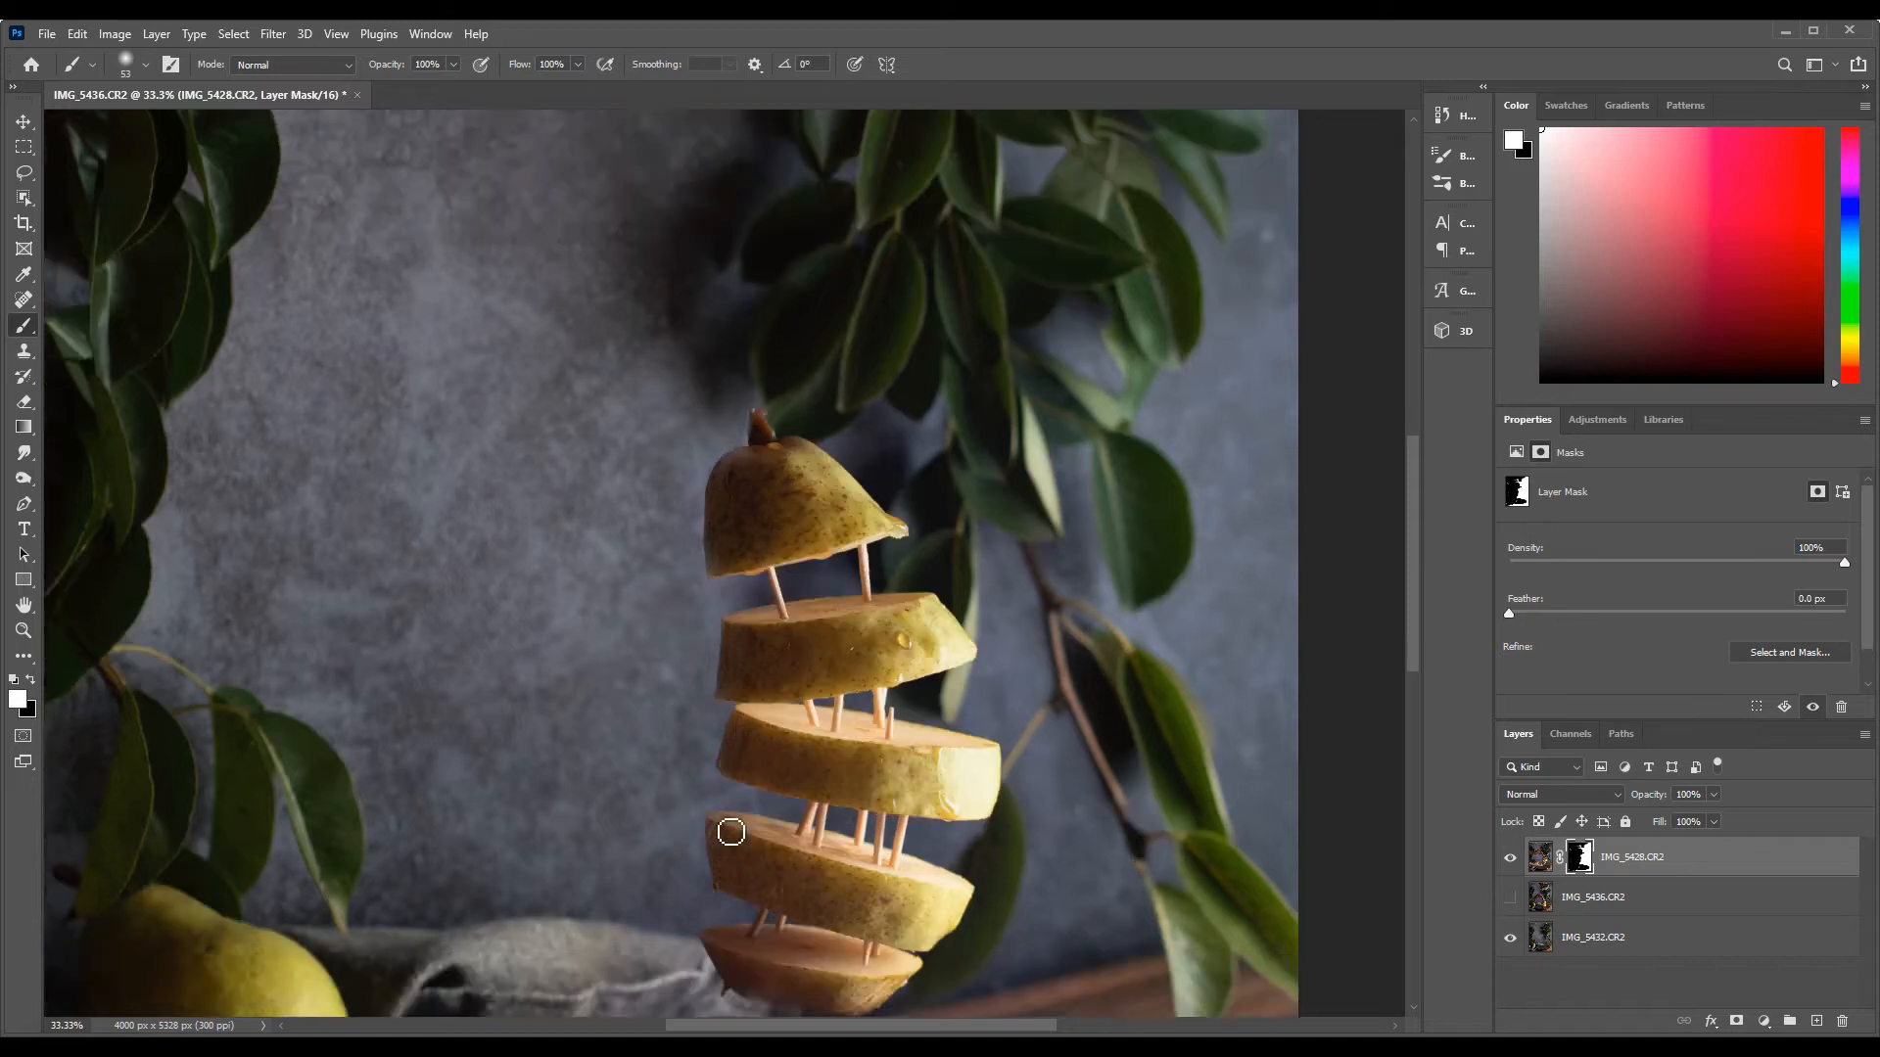
{"action": "key", "text": "x"}
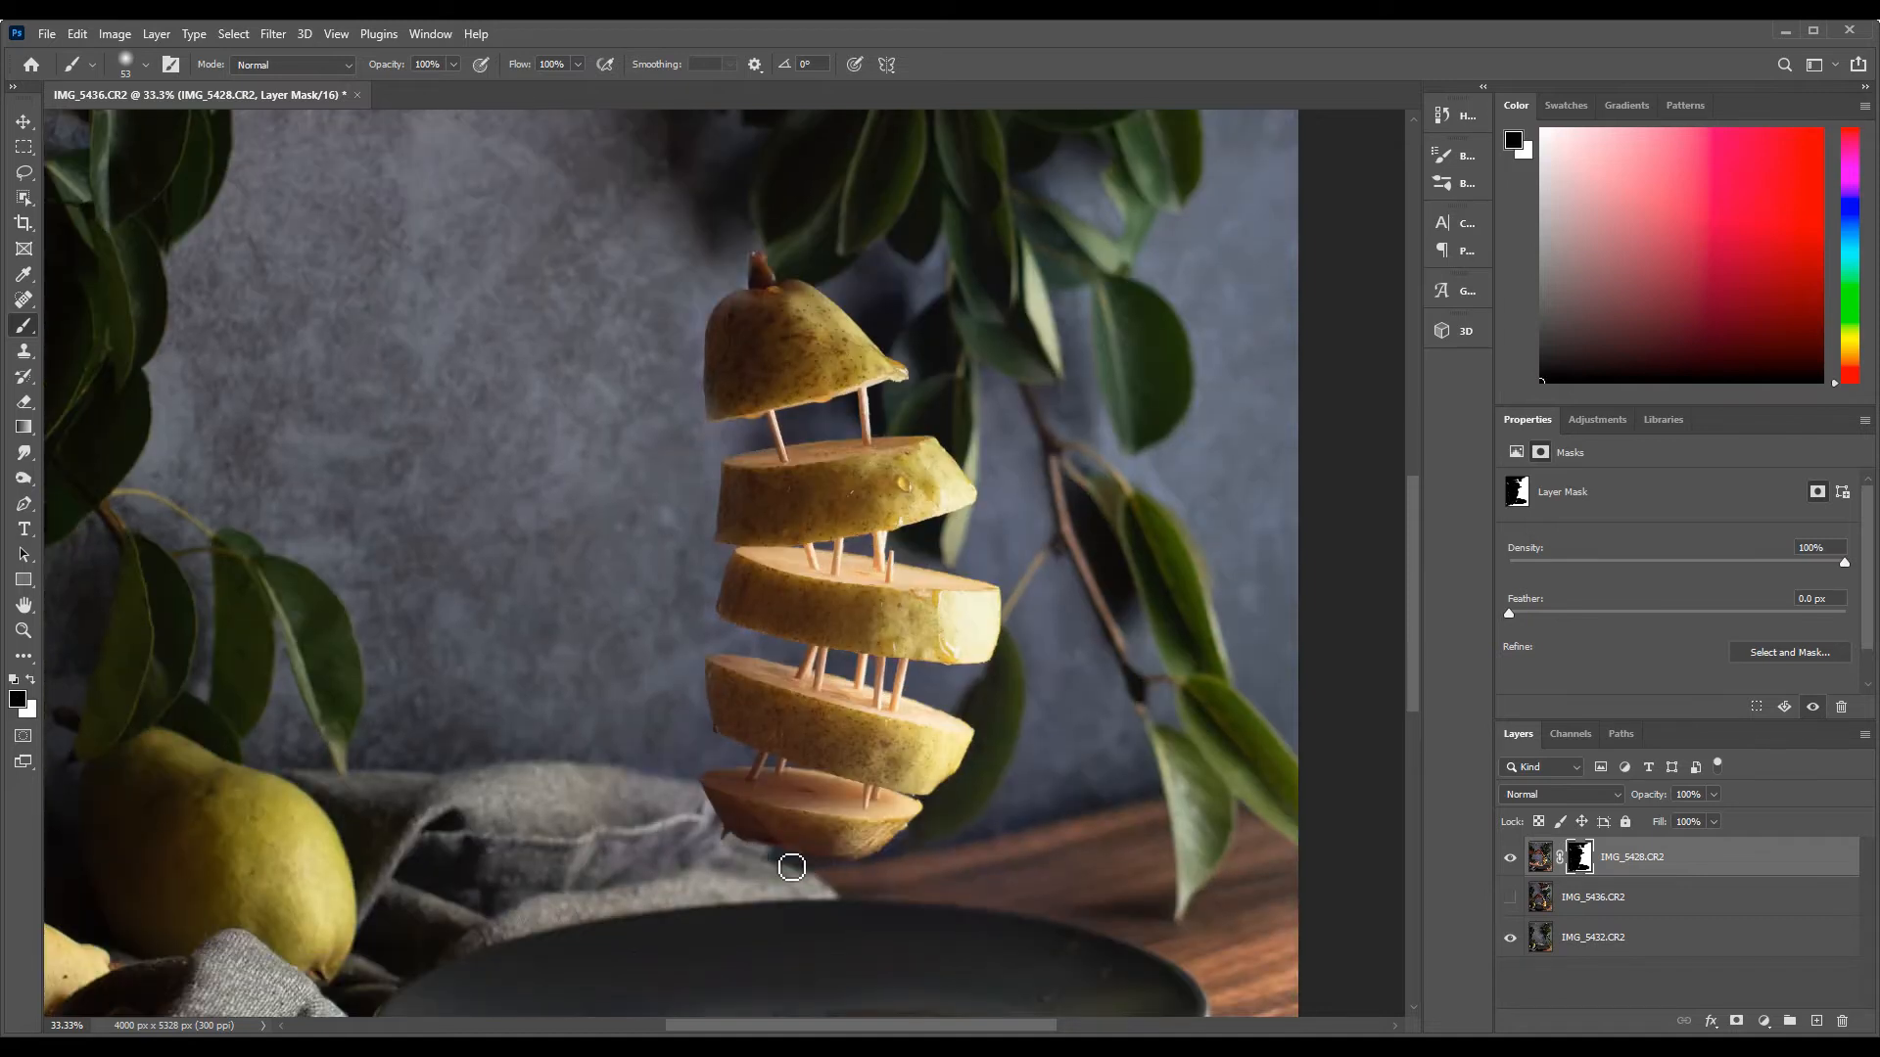
Paint black on the mask to hide the toothpicks under the top piece and the rightmost ones under the second slice
{"action": "left_click", "coordinate": [1539, 863]}
{"action": "left_click", "coordinate": [24, 301]}
{"action": "left_click", "coordinate": [23, 631]}
{"action": "left_click", "coordinate": [790, 418]}
{"action": "left_click", "coordinate": [790, 418]}
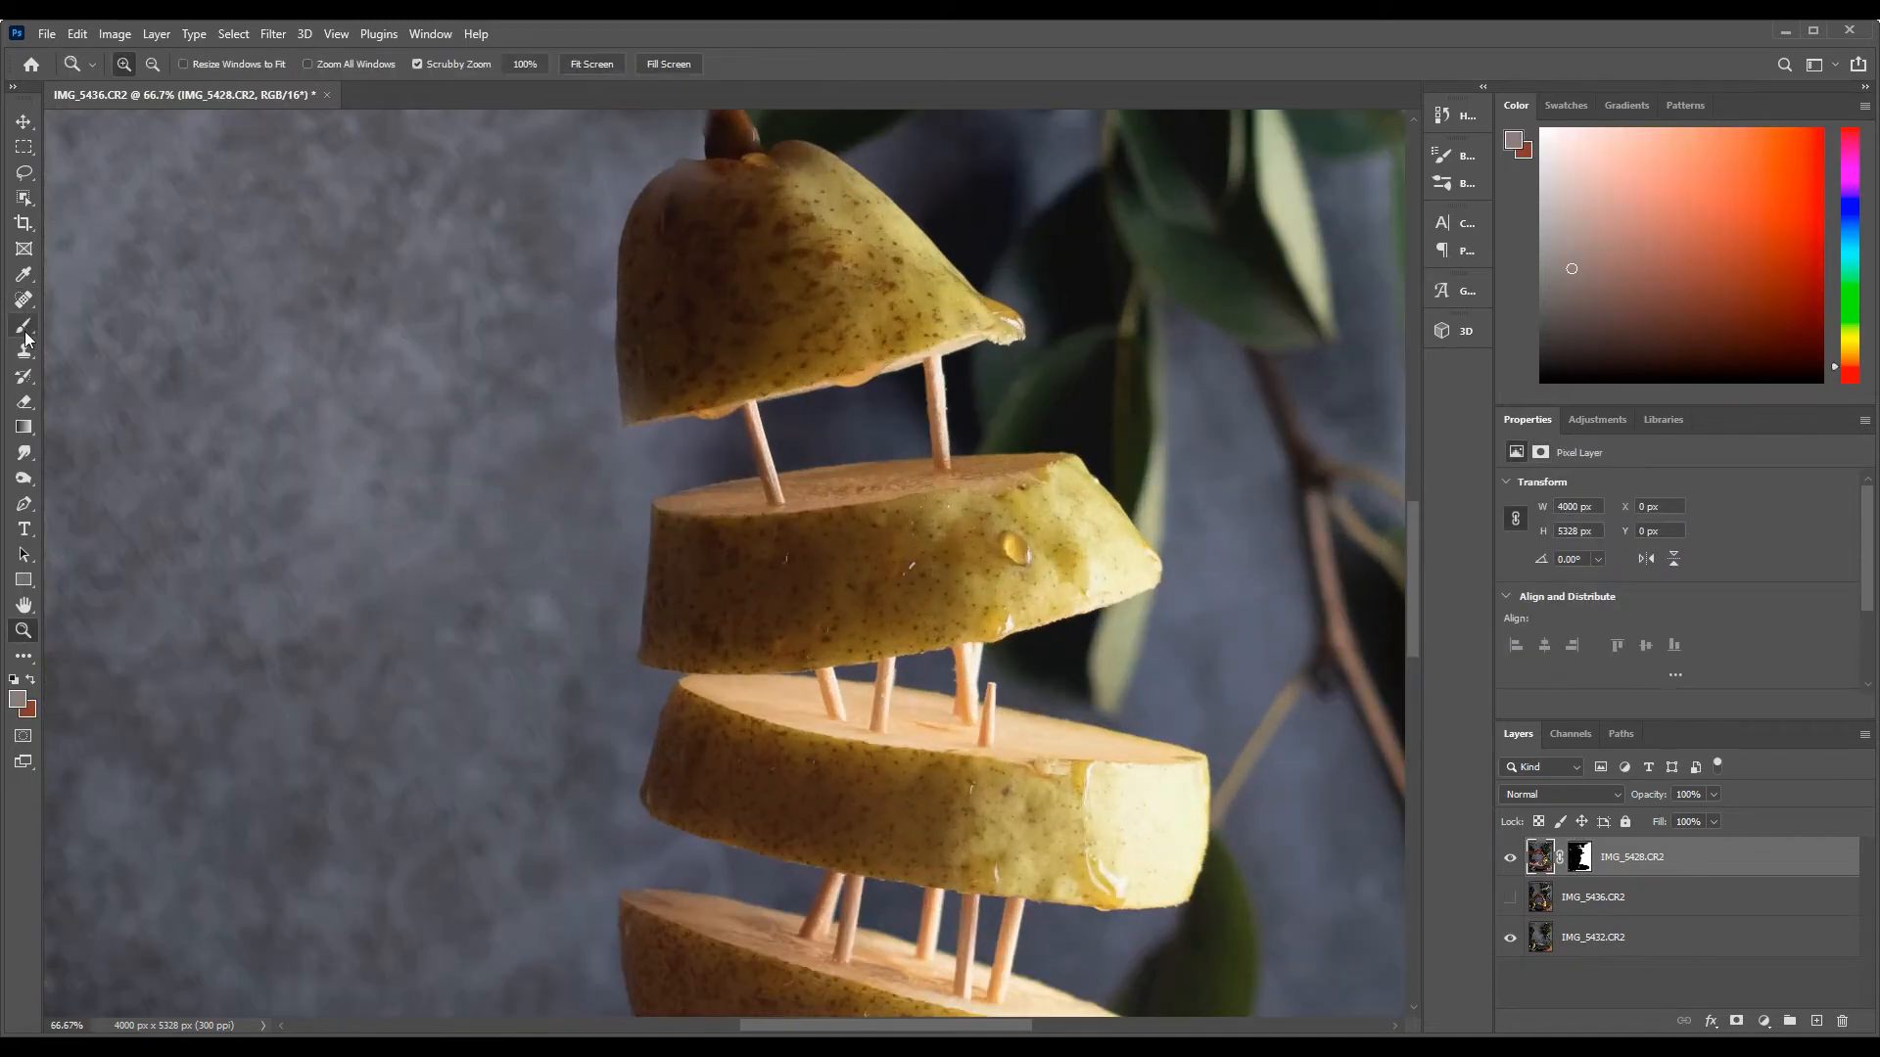
{"action": "left_click", "coordinate": [23, 300]}
{"action": "left_click", "coordinate": [130, 65]}
{"action": "left_click", "coordinate": [1580, 858]}
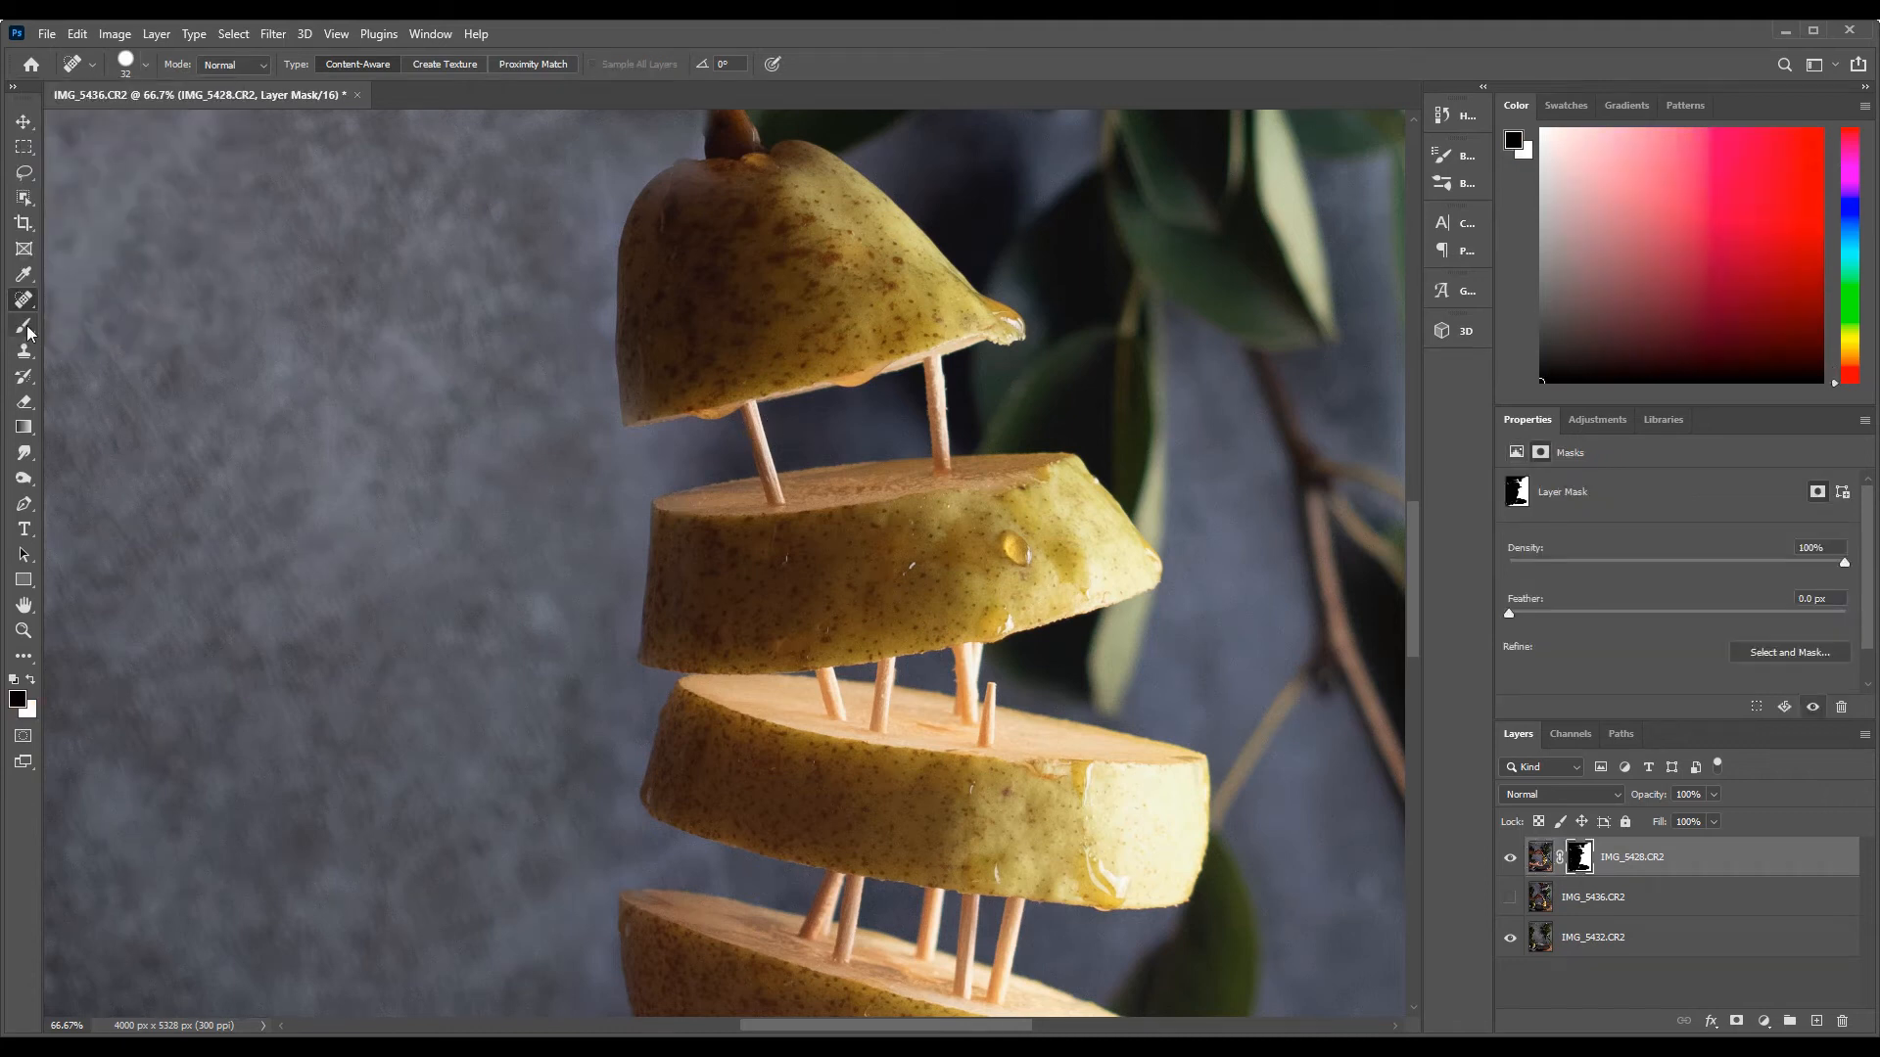
{"action": "left_click", "coordinate": [23, 326]}
{"action": "left_click_drag", "start_coordinate": [772, 461], "coordinate": [762, 420]}
{"action": "left_click_drag", "start_coordinate": [932, 456], "coordinate": [922, 409]}
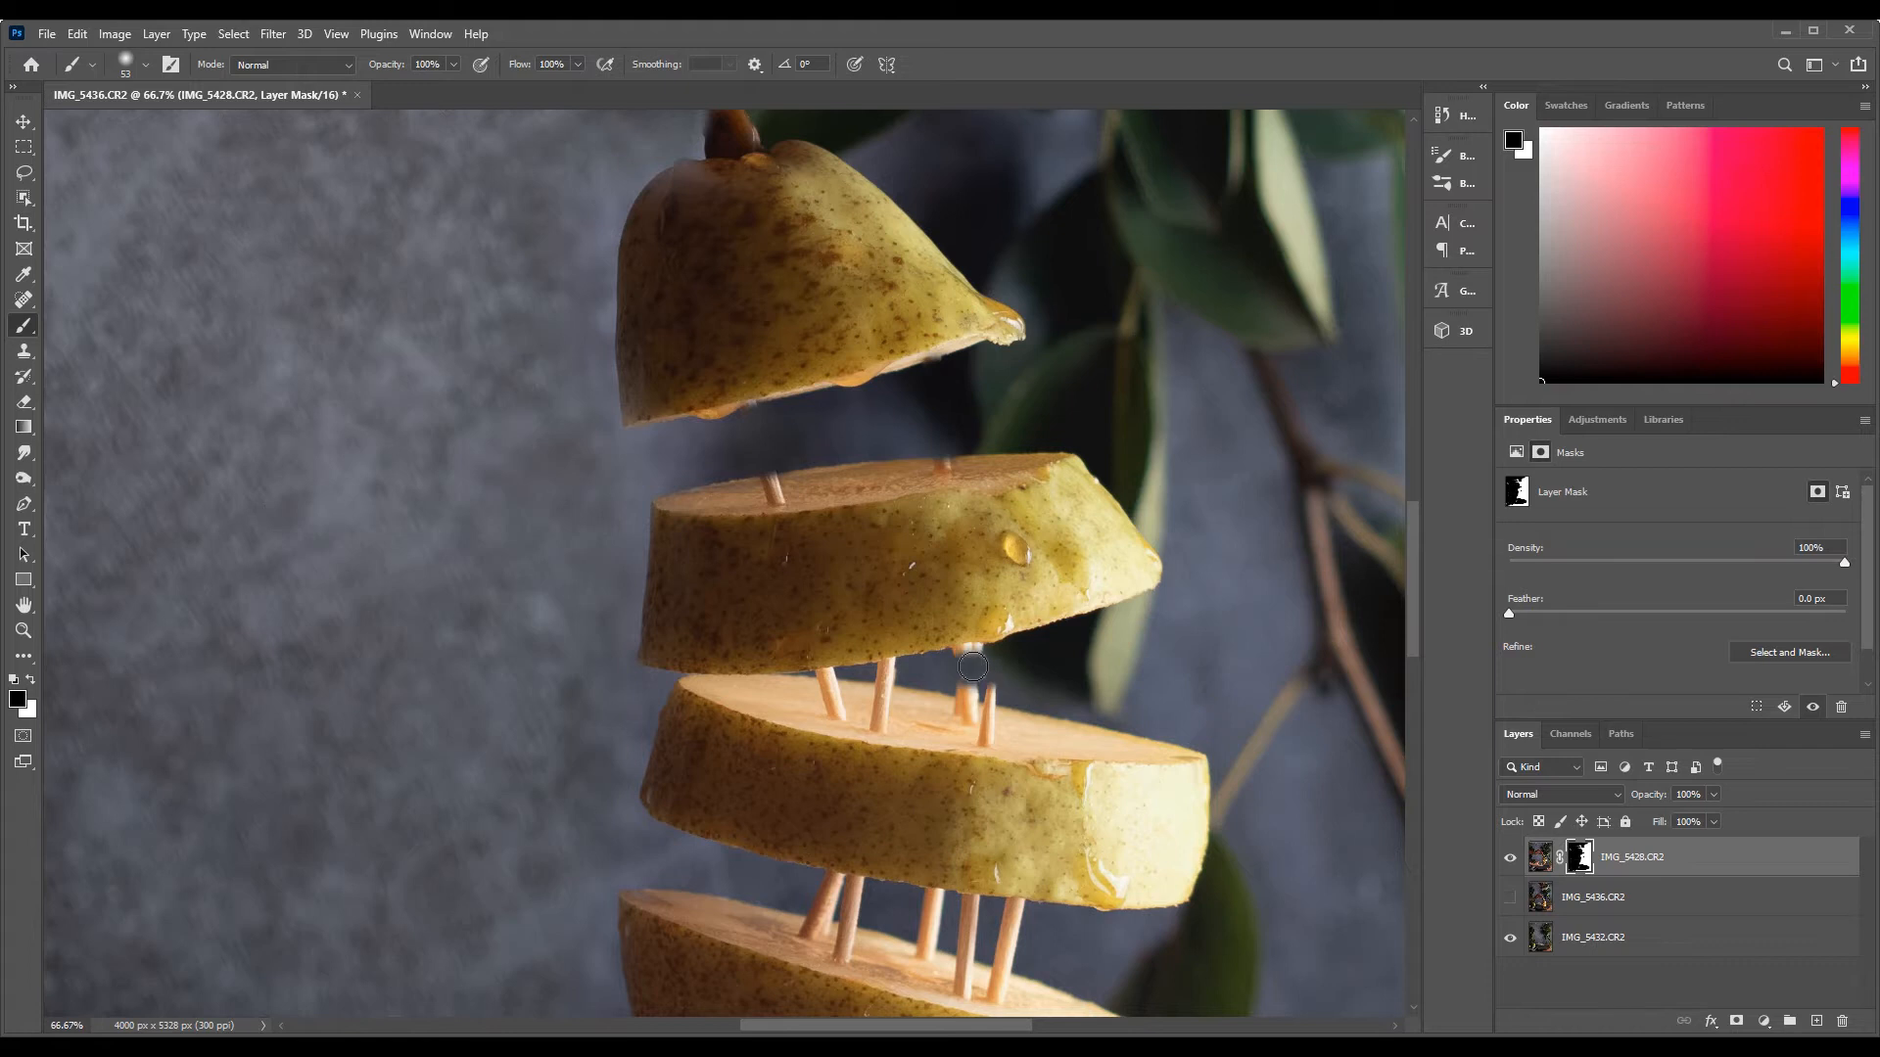
{"action": "mouse_move", "coordinate": [975, 662]}
{"action": "left_mouse_down"}
{"action": "mouse_move", "coordinate": [1019, 699]}
{"action": "mouse_move", "coordinate": [965, 667]}
{"action": "left_mouse_up"}
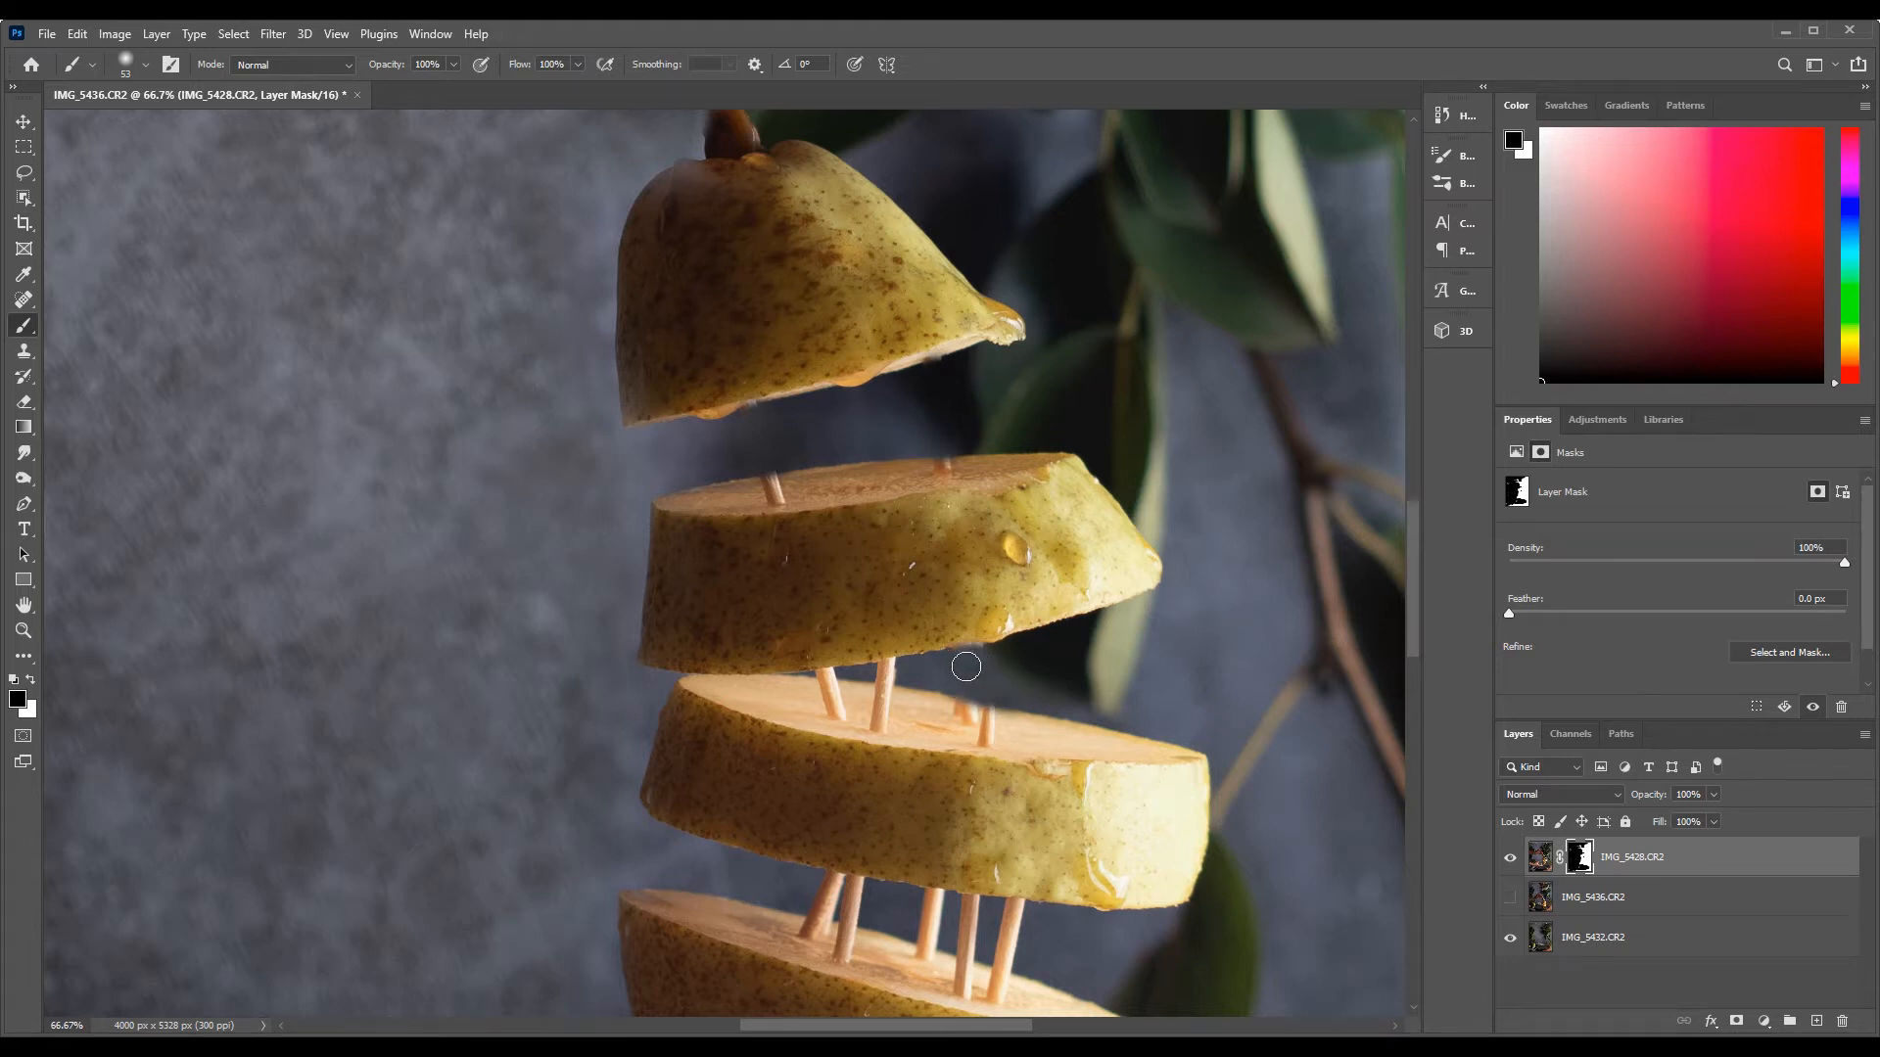
Shrink the soft brush and mask out the remaining toothpicks in the gap between the second and third slices
{"action": "left_click", "coordinate": [23, 630]}
{"action": "left_click", "coordinate": [861, 683]}
{"action": "left_click", "coordinate": [862, 684]}
{"action": "left_click", "coordinate": [23, 299]}
{"action": "left_click", "coordinate": [24, 325]}
{"action": "left_click", "coordinate": [145, 64]}
{"action": "left_click_drag", "start_coordinate": [130, 127], "coordinate": [123, 126]}
{"action": "left_click_drag", "start_coordinate": [729, 654], "coordinate": [780, 658]}
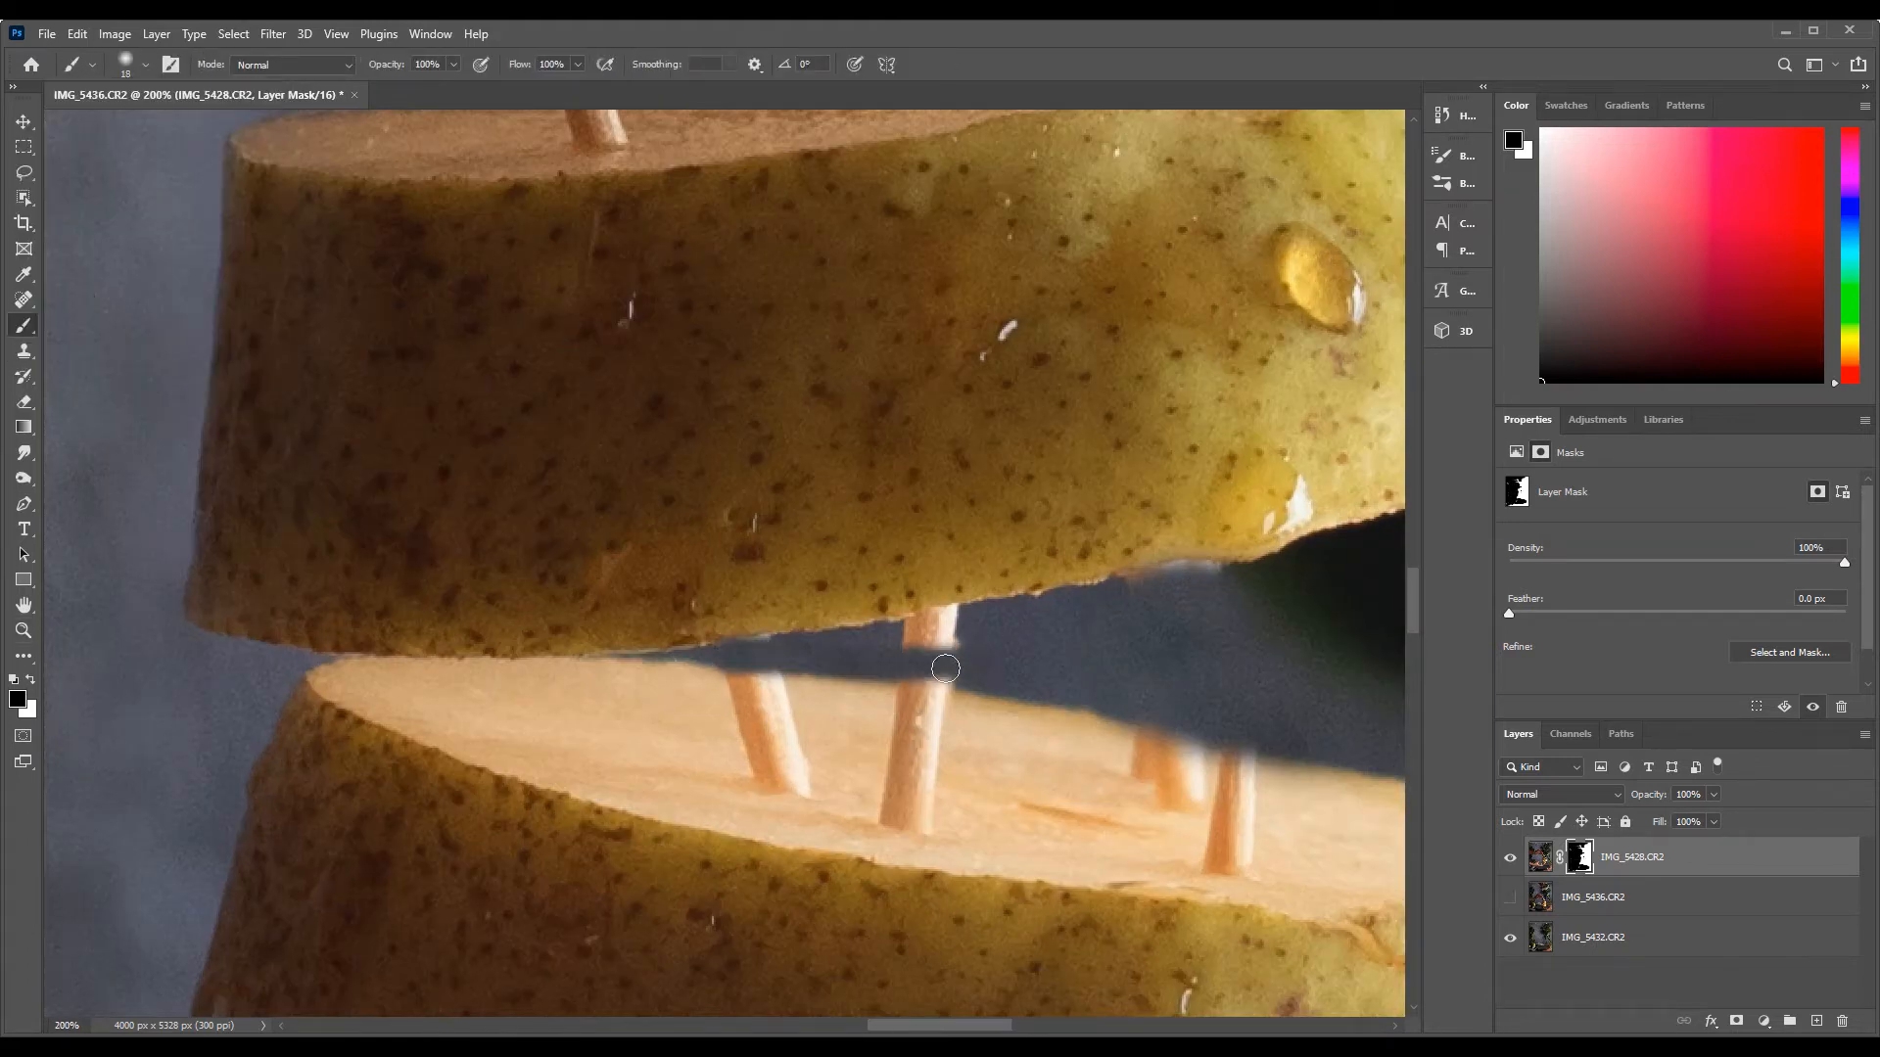
{"action": "left_click_drag", "start_coordinate": [945, 669], "coordinate": [978, 621]}
Mask out the toothpicks in the gap between the third and fourth pear slices
{"action": "scroll", "coordinate": [1078, 680], "scroll_direction": "down", "scroll_amount": 5}
{"action": "mouse_move", "coordinate": [712, 726]}
{"action": "left_mouse_down"}
{"action": "mouse_move", "coordinate": [947, 728]}
{"action": "mouse_move", "coordinate": [821, 632]}
{"action": "mouse_move", "coordinate": [1035, 675]}
{"action": "mouse_move", "coordinate": [1142, 728]}
{"action": "mouse_move", "coordinate": [1092, 793]}
{"action": "mouse_move", "coordinate": [1023, 811]}
{"action": "left_mouse_up"}
{"action": "scroll", "coordinate": [1054, 750], "scroll_direction": "right", "scroll_amount": 1}
{"action": "scroll", "coordinate": [1054, 750], "scroll_direction": "right", "scroll_amount": 3}
{"action": "mouse_move", "coordinate": [812, 676]}
{"action": "left_mouse_down"}
{"action": "mouse_move", "coordinate": [734, 827]}
{"action": "mouse_move", "coordinate": [927, 759]}
{"action": "mouse_move", "coordinate": [778, 690]}
{"action": "left_mouse_up"}
Mask out the toothpicks above the bottom slice and the bit protruding beneath that slice
{"action": "scroll", "coordinate": [844, 730], "scroll_direction": "left", "scroll_amount": 5}
{"action": "scroll", "coordinate": [844, 731], "scroll_direction": "down", "scroll_amount": 7}
{"action": "left_click_drag", "start_coordinate": [520, 549], "coordinate": [674, 550]}
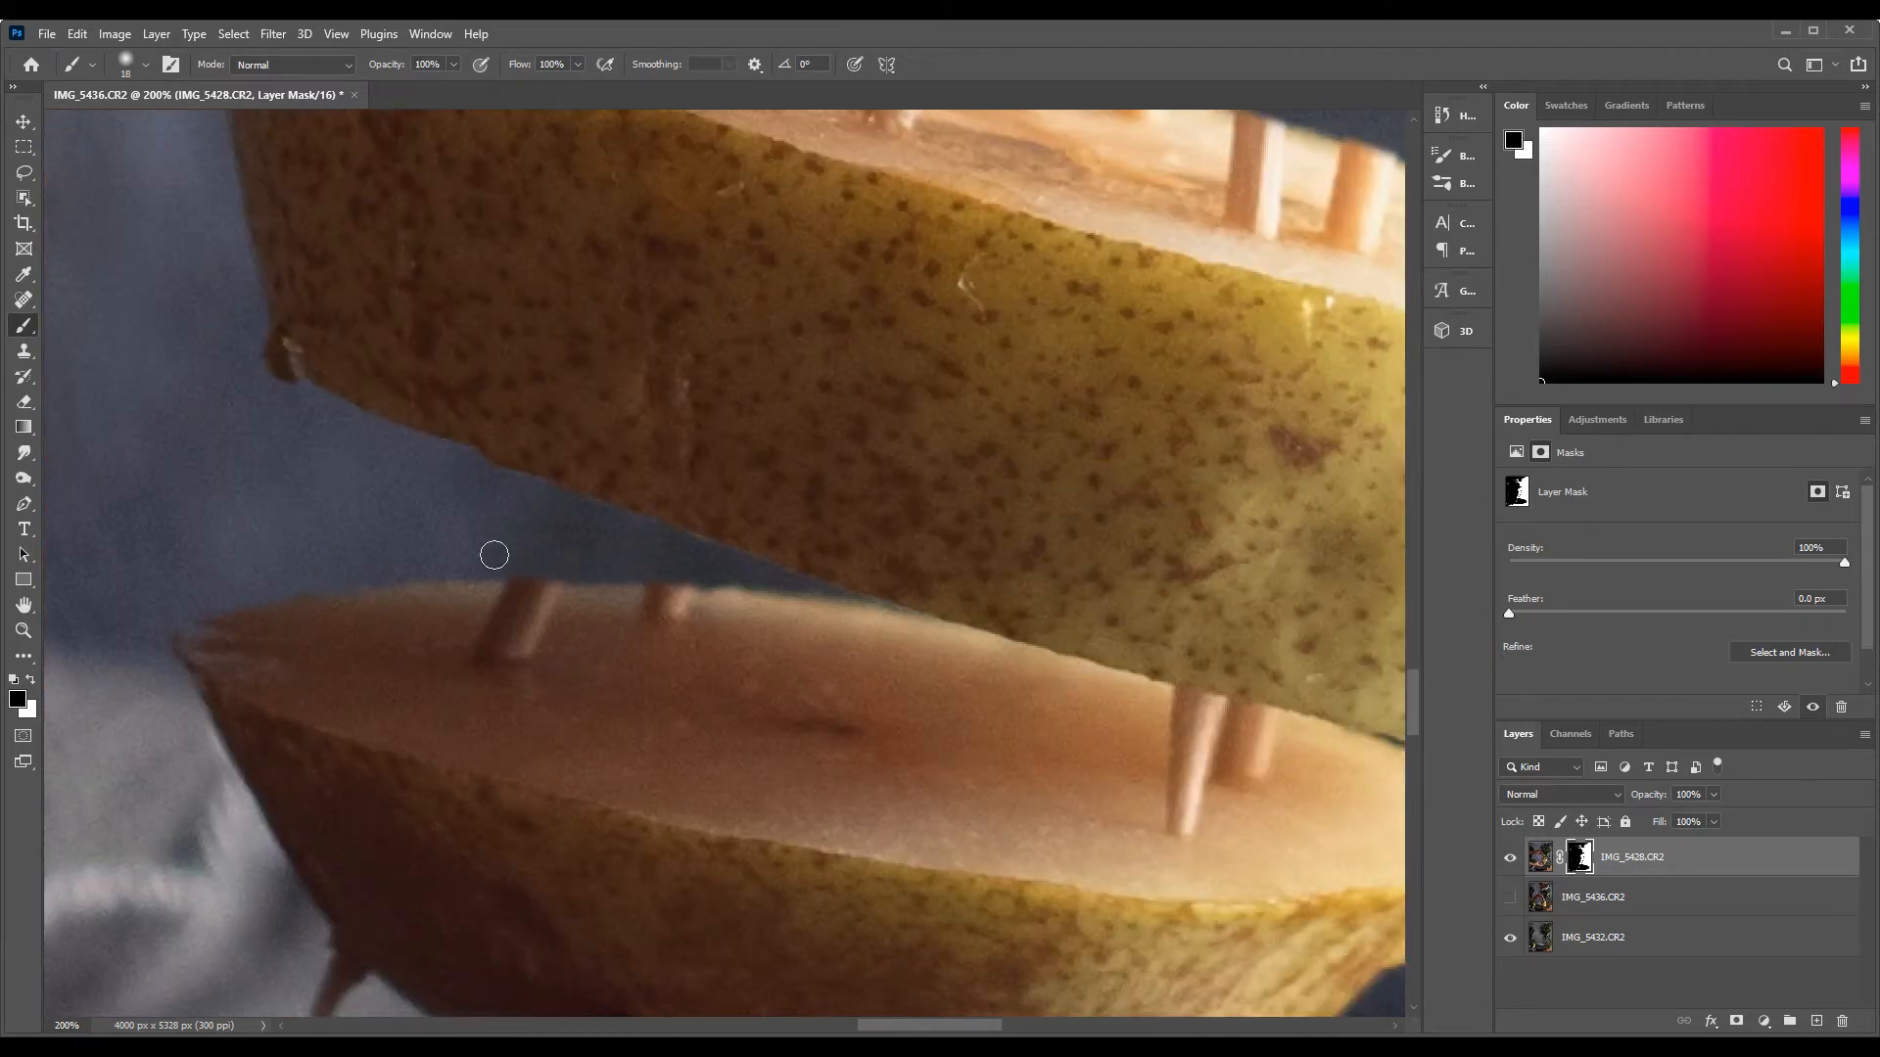
{"action": "scroll", "coordinate": [495, 555], "scroll_direction": "down", "scroll_amount": 2}
{"action": "left_click_drag", "start_coordinate": [305, 903], "coordinate": [320, 818]}
{"action": "scroll", "coordinate": [320, 818], "scroll_direction": "down", "scroll_amount": 1}
{"action": "scroll", "coordinate": [55, 316], "scroll_direction": "up", "scroll_amount": 2}
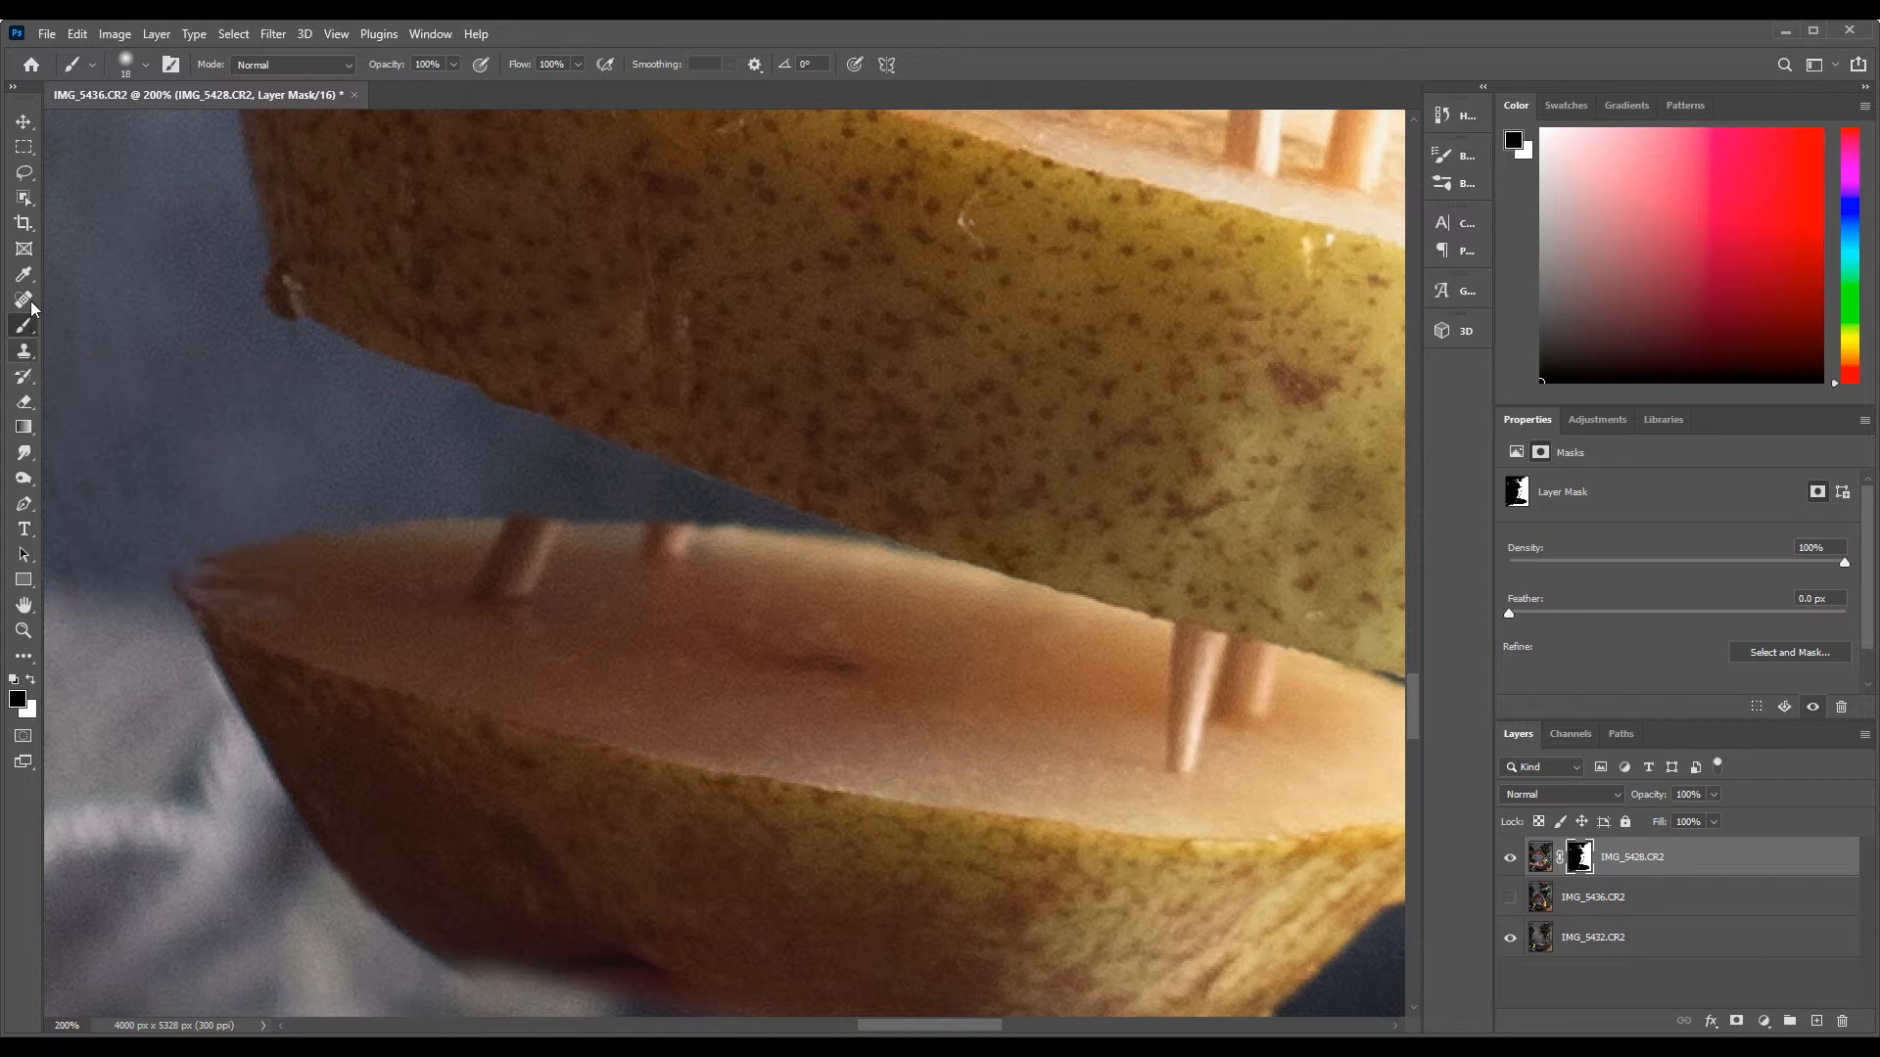
Target the IMG_5428.CR2 image instead of its mask and remove the bottom slice's toothpick stubs with the Spot Healing Brush
{"action": "left_click", "coordinate": [31, 300]}
{"action": "left_click", "coordinate": [480, 570]}
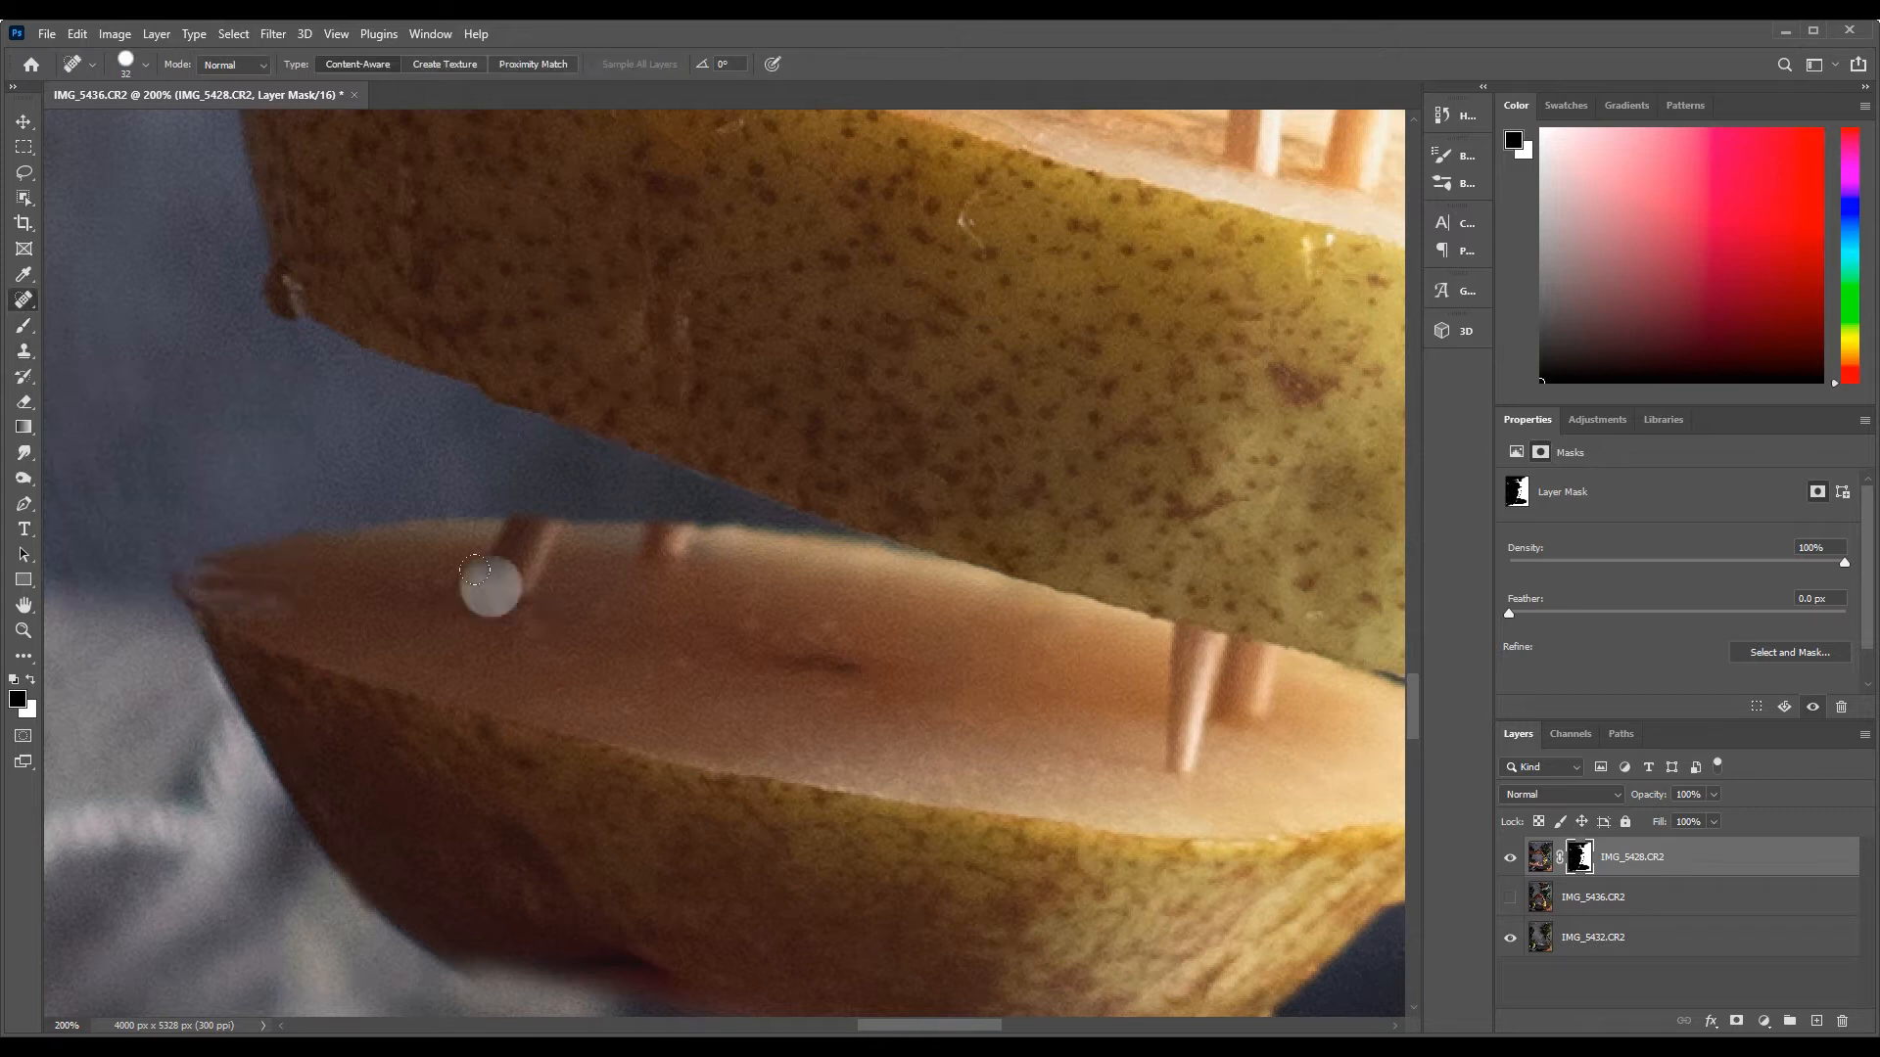
{"action": "left_click", "coordinate": [510, 560]}
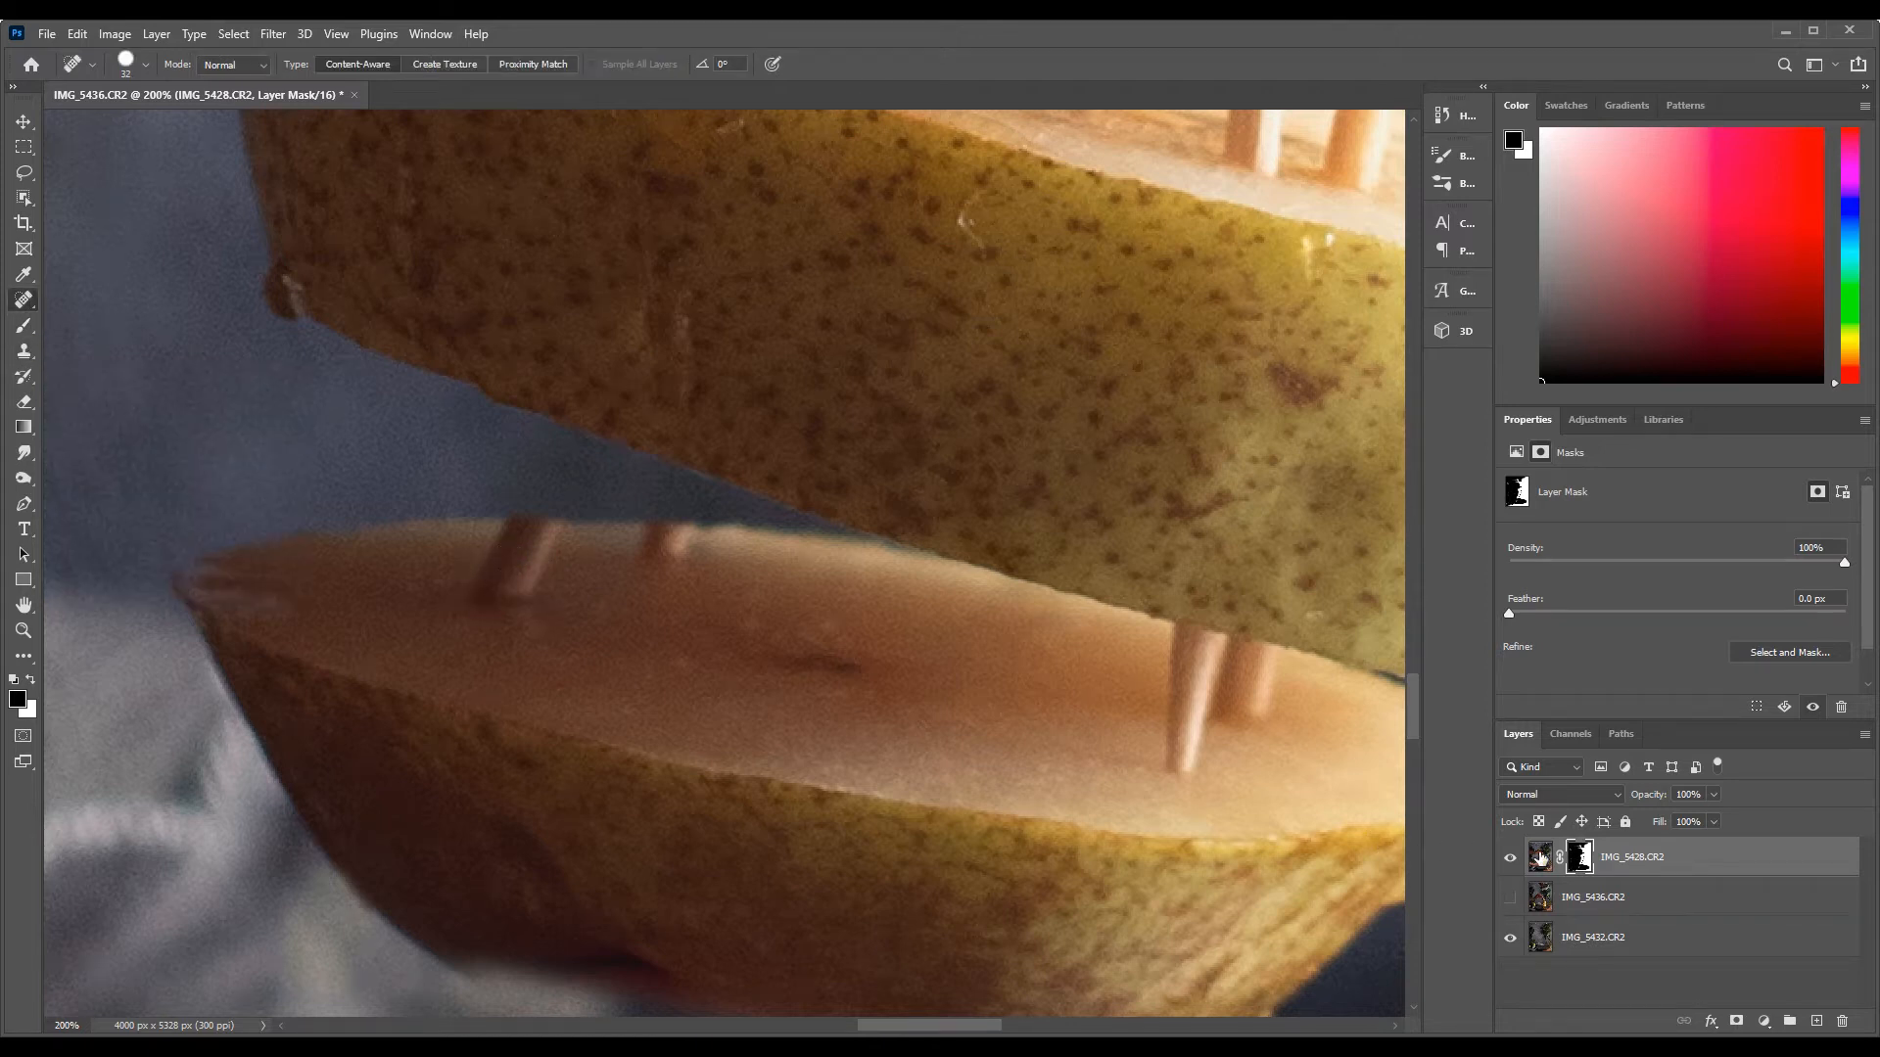
{"action": "left_click", "coordinate": [1540, 858]}
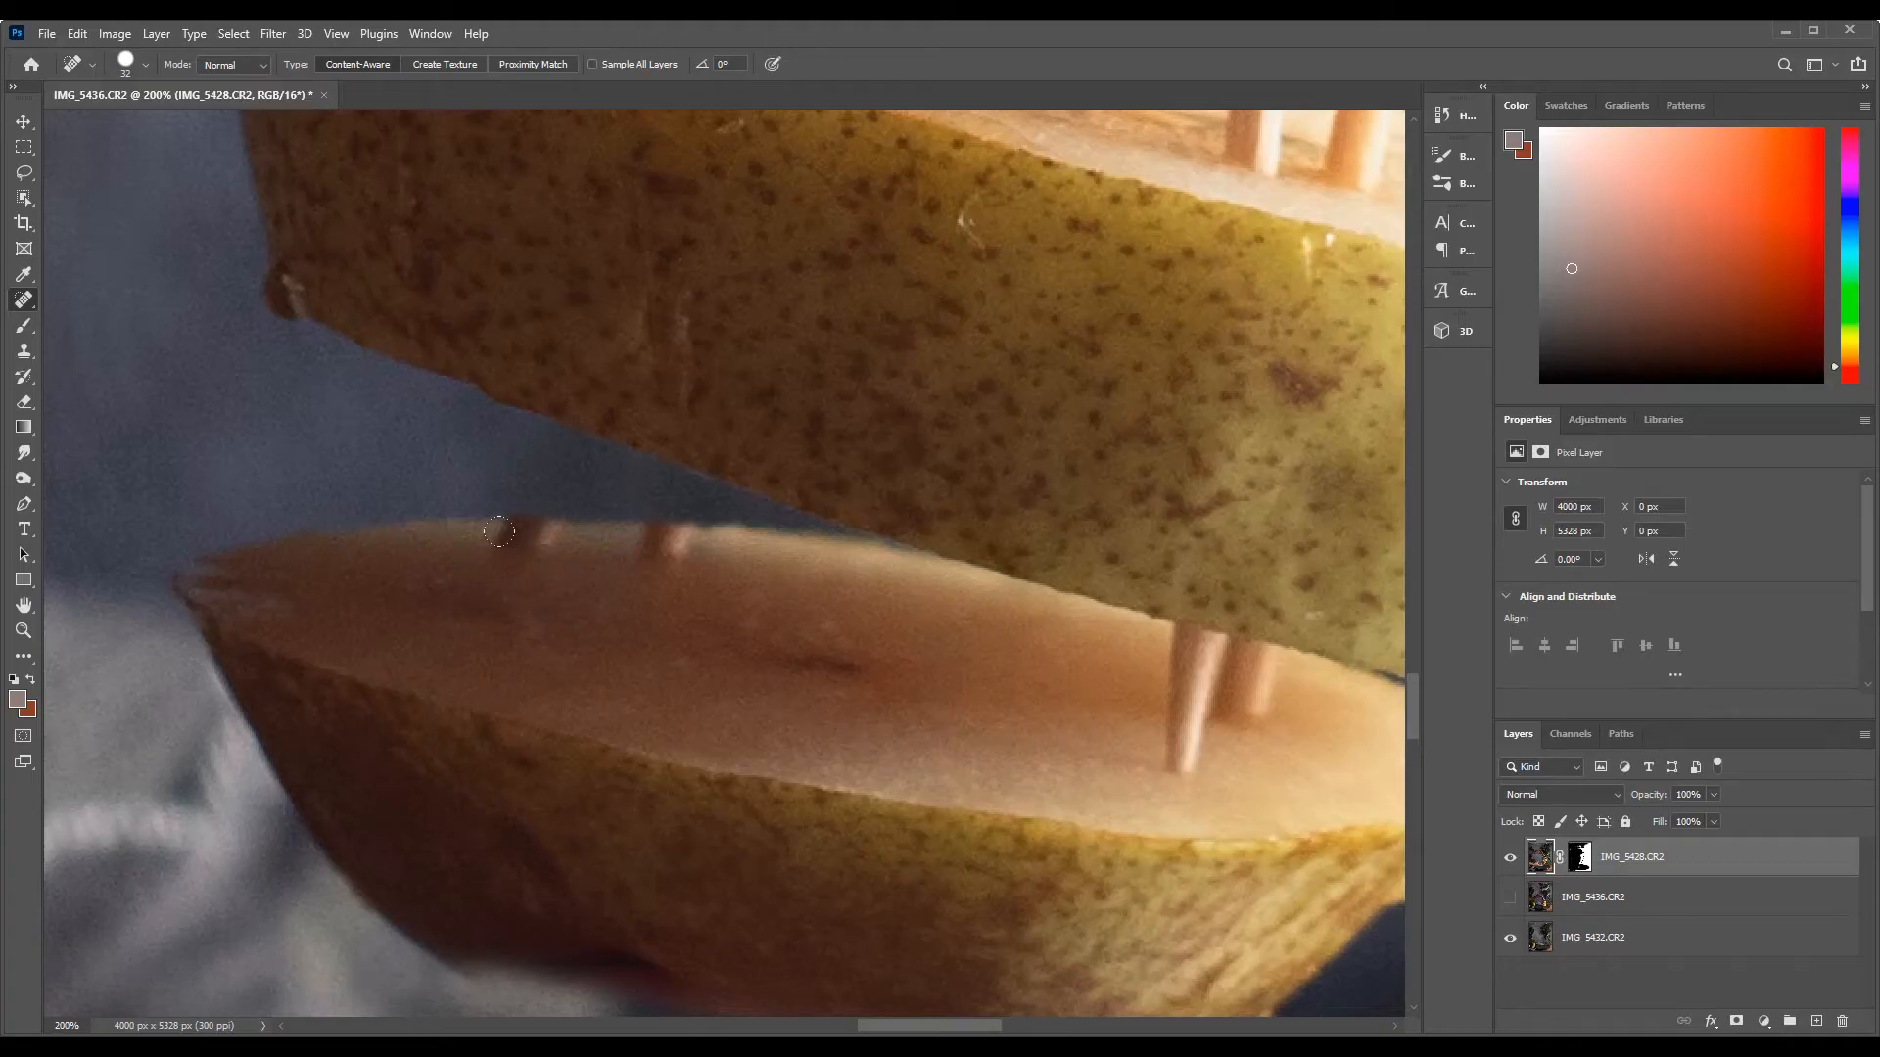
{"action": "left_click_drag", "start_coordinate": [518, 540], "coordinate": [538, 538]}
{"action": "left_click", "coordinate": [666, 545]}
{"action": "left_click_drag", "start_coordinate": [1183, 750], "coordinate": [1239, 653]}
{"action": "left_click", "coordinate": [1257, 716]}
Heal away the toothpick stubs and leftover marks on the cut face of the fourth slice
{"action": "mouse_move", "coordinate": [1126, 411]}
{"action": "left_mouse_down"}
{"action": "mouse_move", "coordinate": [1126, 684]}
{"action": "mouse_move", "coordinate": [965, 785]}
{"action": "left_mouse_up"}
{"action": "left_click_drag", "start_coordinate": [982, 392], "coordinate": [982, 423]}
{"action": "left_click_drag", "start_coordinate": [737, 366], "coordinate": [736, 415]}
{"action": "left_click", "coordinate": [727, 343]}
{"action": "left_click_drag", "start_coordinate": [574, 333], "coordinate": [663, 363]}
{"action": "left_click", "coordinate": [772, 364]}
{"action": "left_click_drag", "start_coordinate": [1092, 460], "coordinate": [1121, 530]}
{"action": "left_click", "coordinate": [1223, 539]}
{"action": "left_click", "coordinate": [1182, 506]}
{"action": "scroll", "coordinate": [1126, 519], "scroll_direction": "up", "scroll_amount": 3}
{"action": "left_click", "coordinate": [1086, 545]}
Heal away the toothpick stubs on the cut face of the third slice
{"action": "scroll", "coordinate": [979, 441], "scroll_direction": "up", "scroll_amount": 2}
{"action": "scroll", "coordinate": [904, 362], "scroll_direction": "up", "scroll_amount": 6}
{"action": "left_click_drag", "start_coordinate": [1126, 377], "coordinate": [1186, 487]}
{"action": "left_click_drag", "start_coordinate": [666, 311], "coordinate": [733, 405]}
{"action": "left_click_drag", "start_coordinate": [867, 318], "coordinate": [844, 454]}
Heal away the two toothpick stubs on the cut face of the second slice
{"action": "scroll", "coordinate": [1077, 402], "scroll_direction": "up", "scroll_amount": 7}
{"action": "left_click_drag", "start_coordinate": [1049, 297], "coordinate": [1006, 300]}
{"action": "left_click_drag", "start_coordinate": [499, 350], "coordinate": [533, 392]}
{"action": "scroll", "coordinate": [587, 421], "scroll_direction": "up", "scroll_amount": 8}
{"action": "scroll", "coordinate": [587, 421], "scroll_direction": "down", "scroll_amount": 5}
Clone clean flesh over the greenish residue on the fourth slice's cut face with a 29 px Clone Stamp
{"action": "left_click", "coordinate": [24, 350]}
{"action": "left_click", "coordinate": [145, 64]}
{"action": "left_click_drag", "start_coordinate": [142, 133], "coordinate": [131, 125]}
{"action": "key", "text": "Return"}
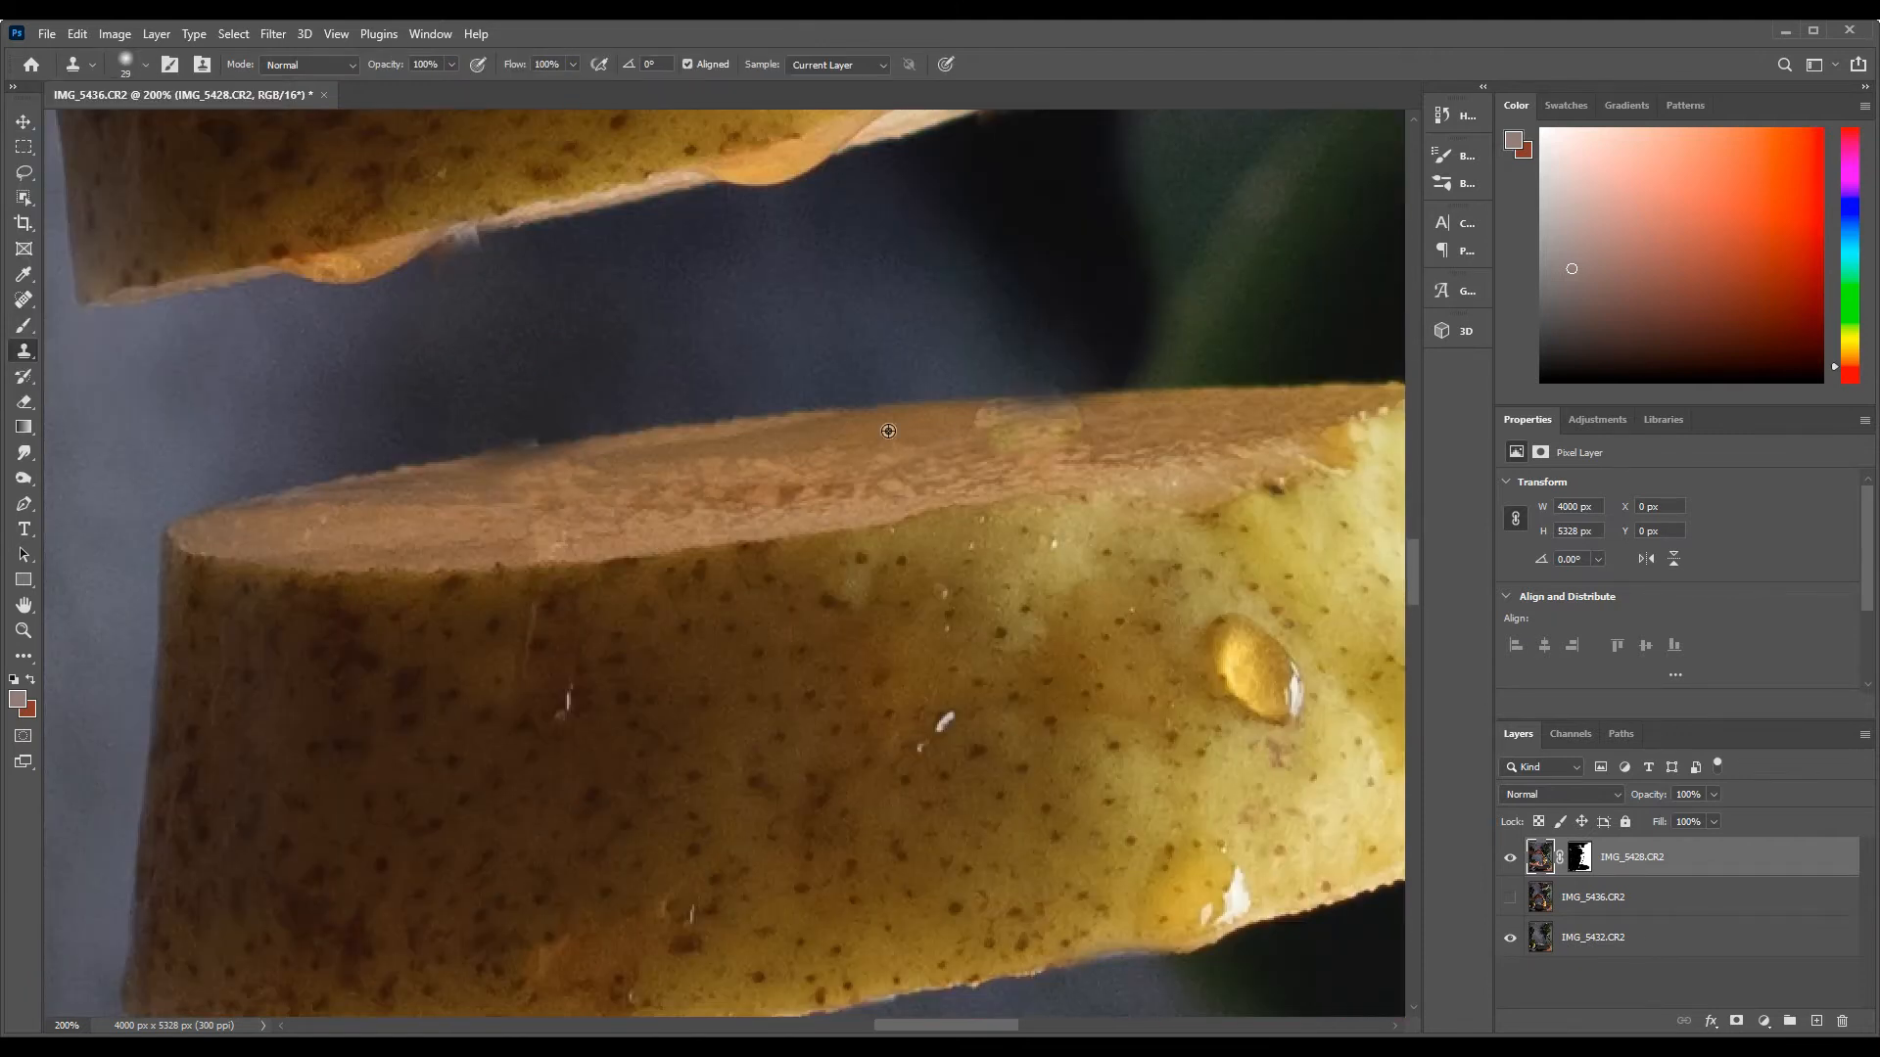
{"action": "scroll", "coordinate": [1058, 558], "scroll_direction": "down", "scroll_amount": 6}
{"action": "scroll", "coordinate": [1292, 676], "scroll_direction": "down", "scroll_amount": 7}
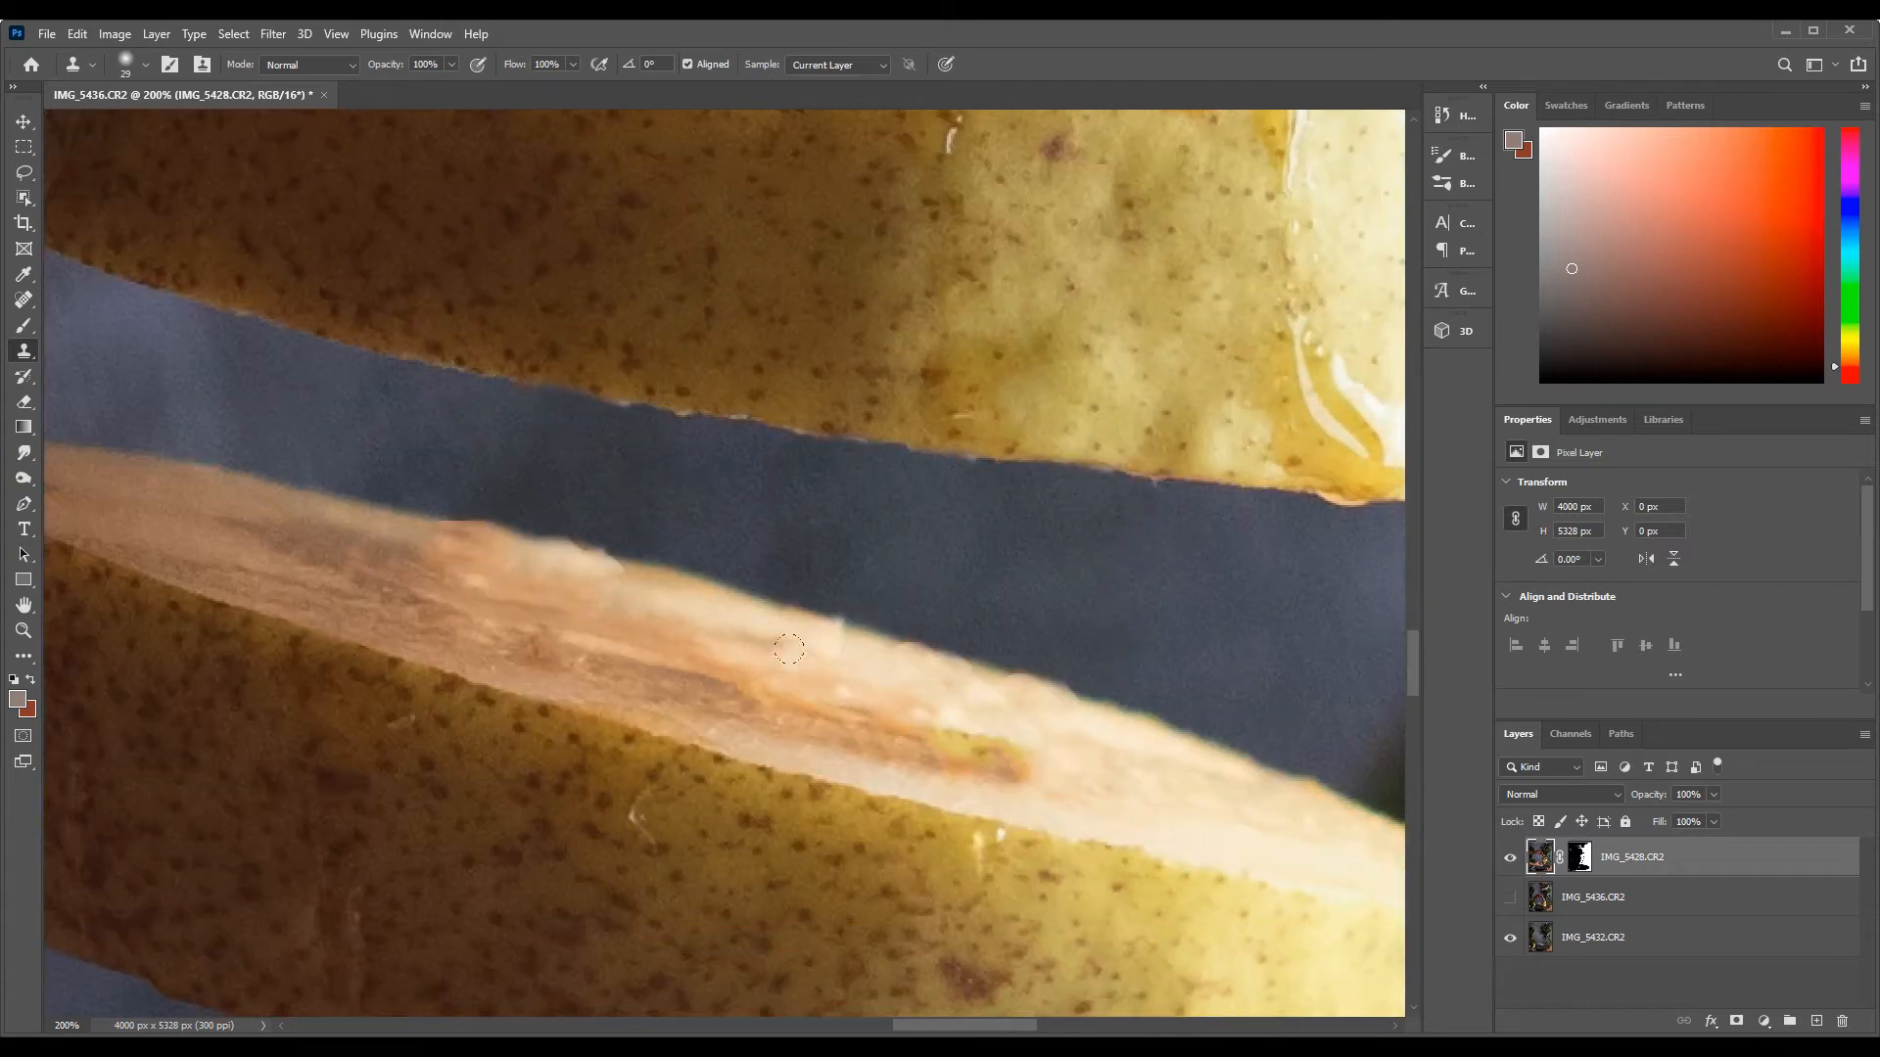
{"action": "left_click_drag", "start_coordinate": [944, 748], "coordinate": [1015, 760]}
Clone over the leftover toothpick marks along the upper edge of the bottom slice
{"action": "scroll", "coordinate": [979, 705], "scroll_direction": "down", "scroll_amount": 2}
{"action": "scroll", "coordinate": [882, 626], "scroll_direction": "down", "scroll_amount": 5}
{"action": "scroll", "coordinate": [881, 627], "scroll_direction": "left", "scroll_amount": 5}
{"action": "left_click_drag", "start_coordinate": [751, 576], "coordinate": [832, 576]}
{"action": "left_click_drag", "start_coordinate": [844, 576], "coordinate": [899, 576]}
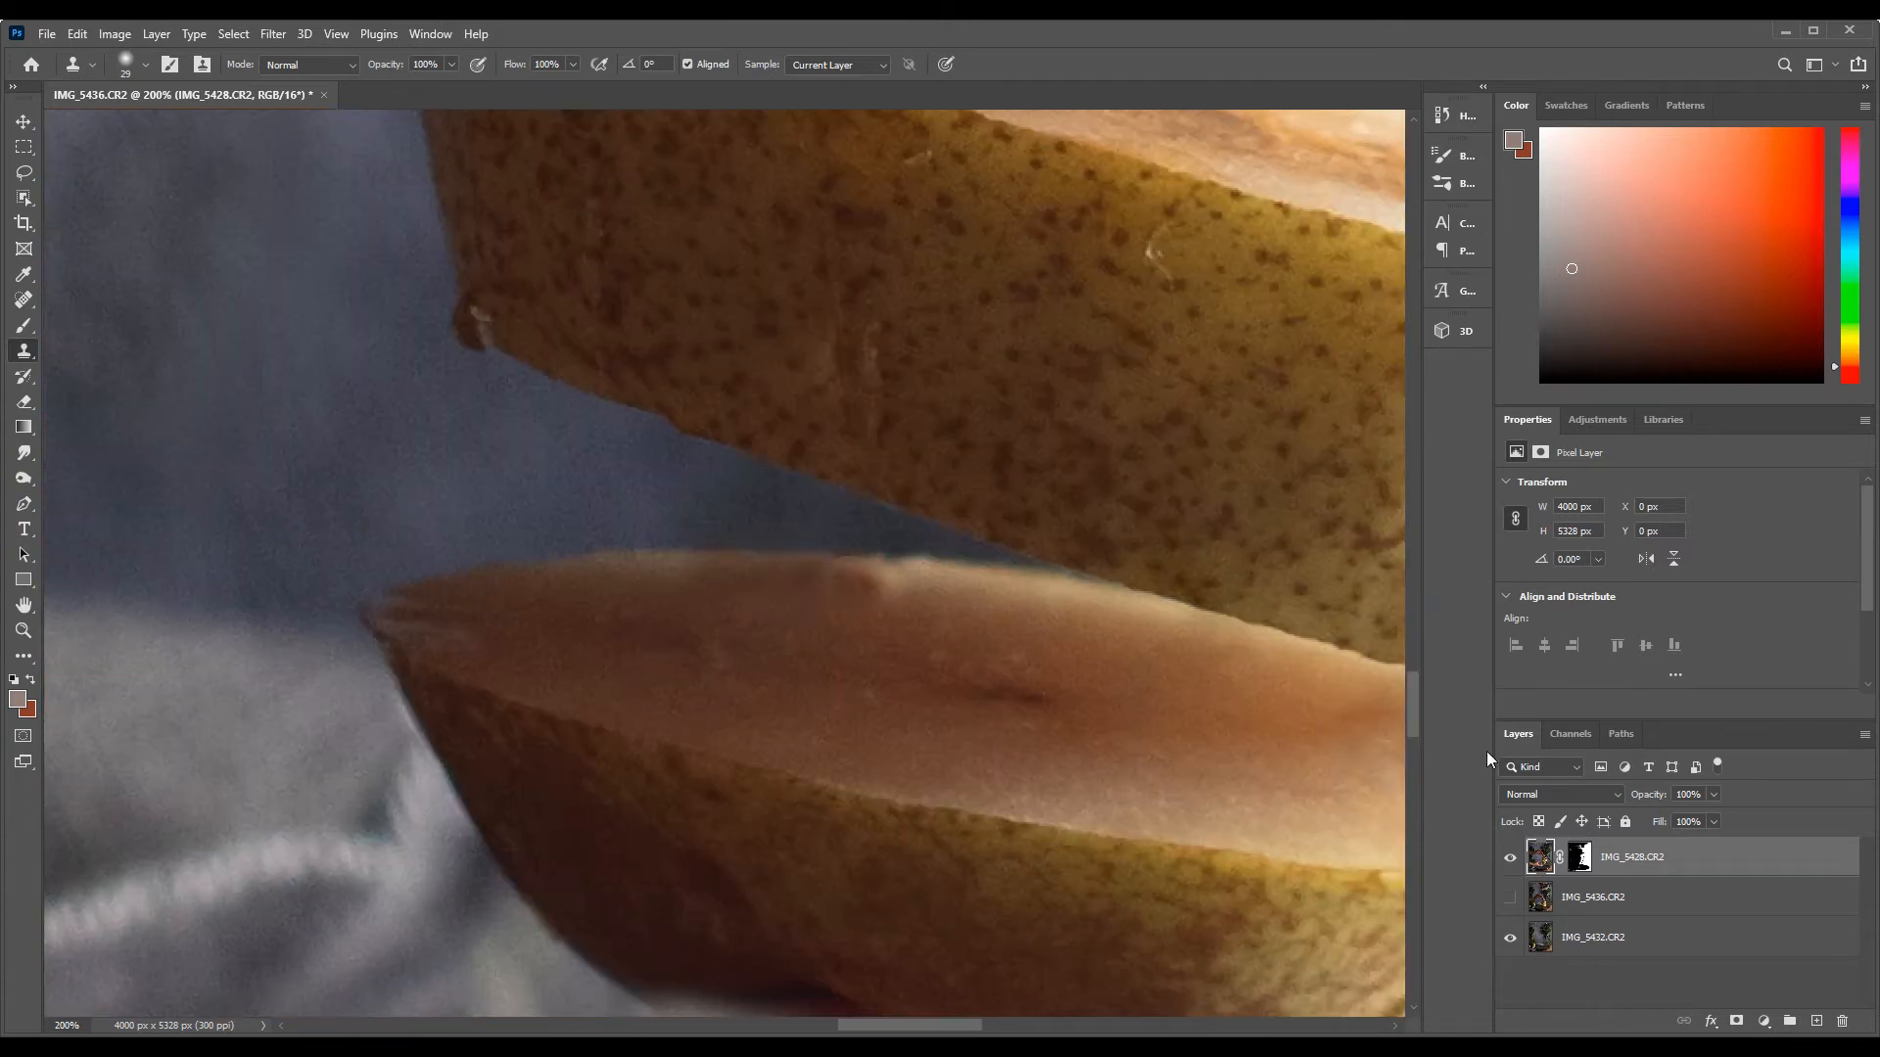
Show the IMG_5436.CR2 layer, move it above IMG_5428.CR2 and lower its opacity to 39%
{"action": "key", "text": "z"}
{"action": "right_click", "coordinate": [369, 704]}
{"action": "left_click", "coordinate": [402, 717]}
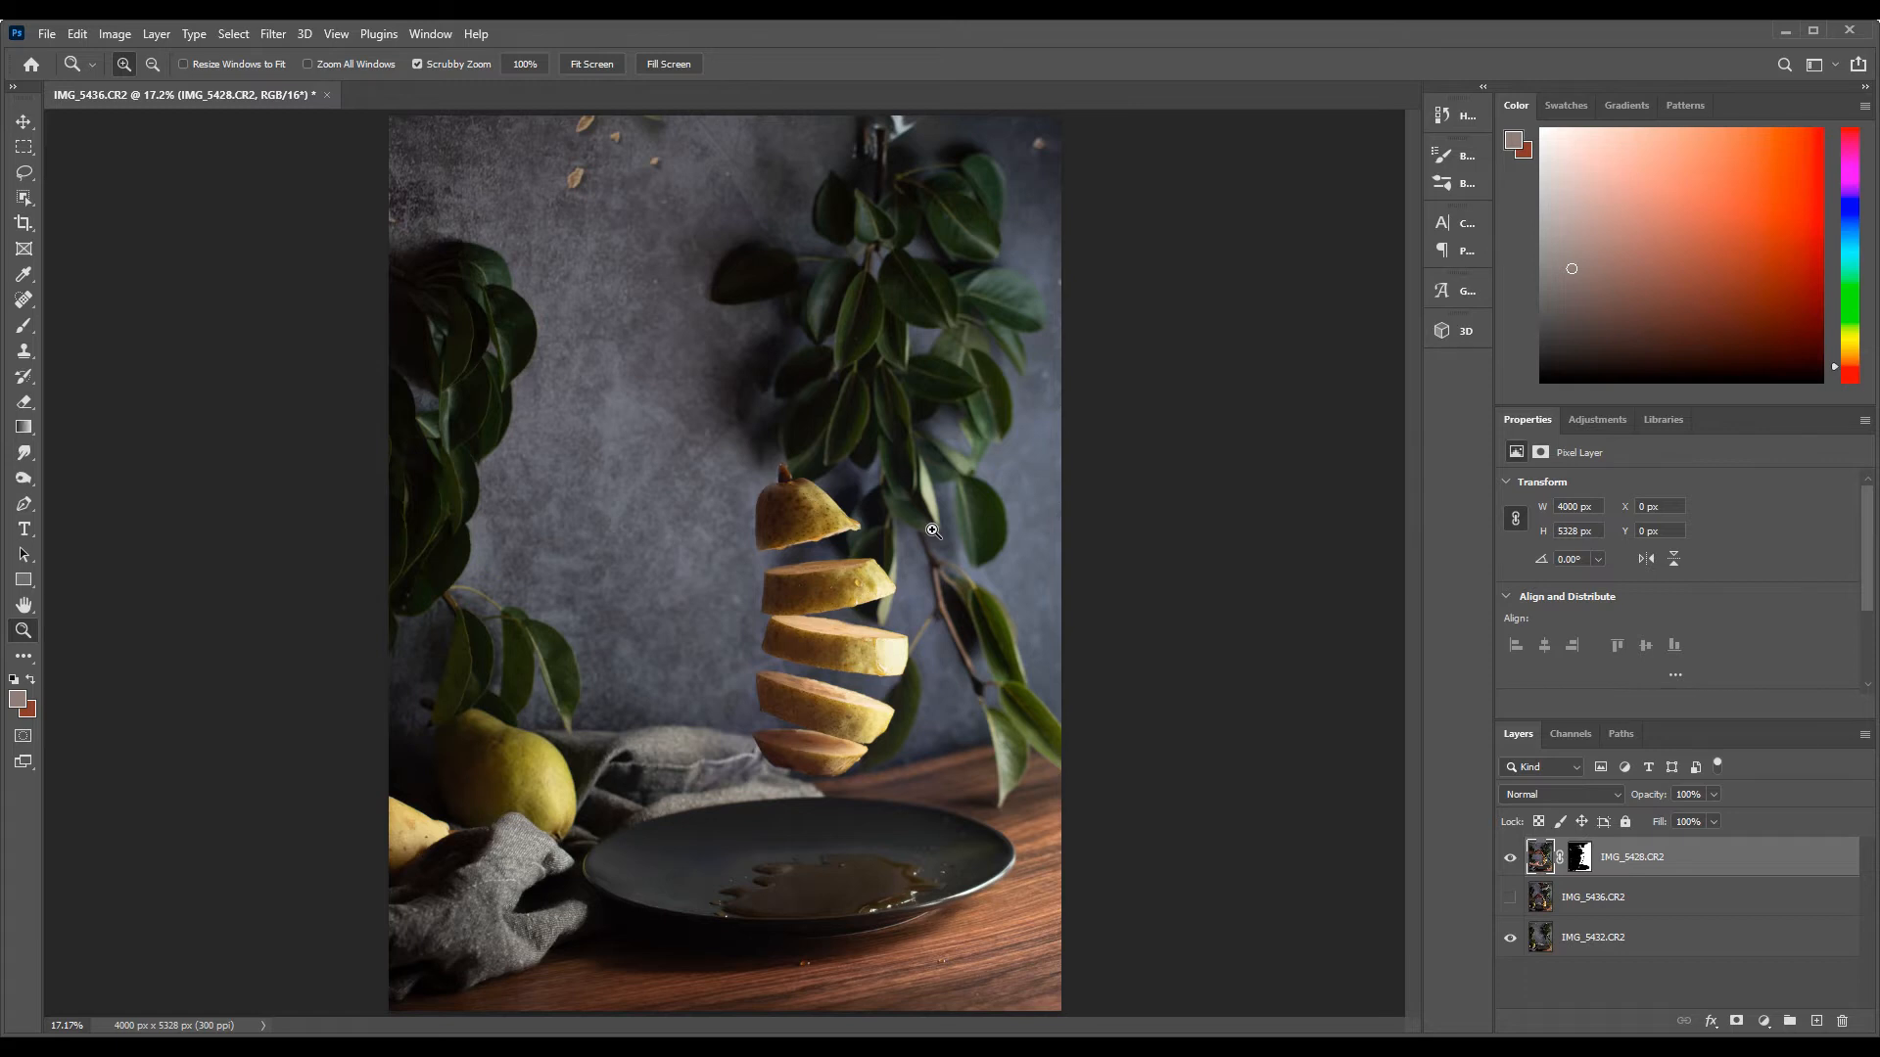
{"action": "left_click", "coordinate": [1512, 903]}
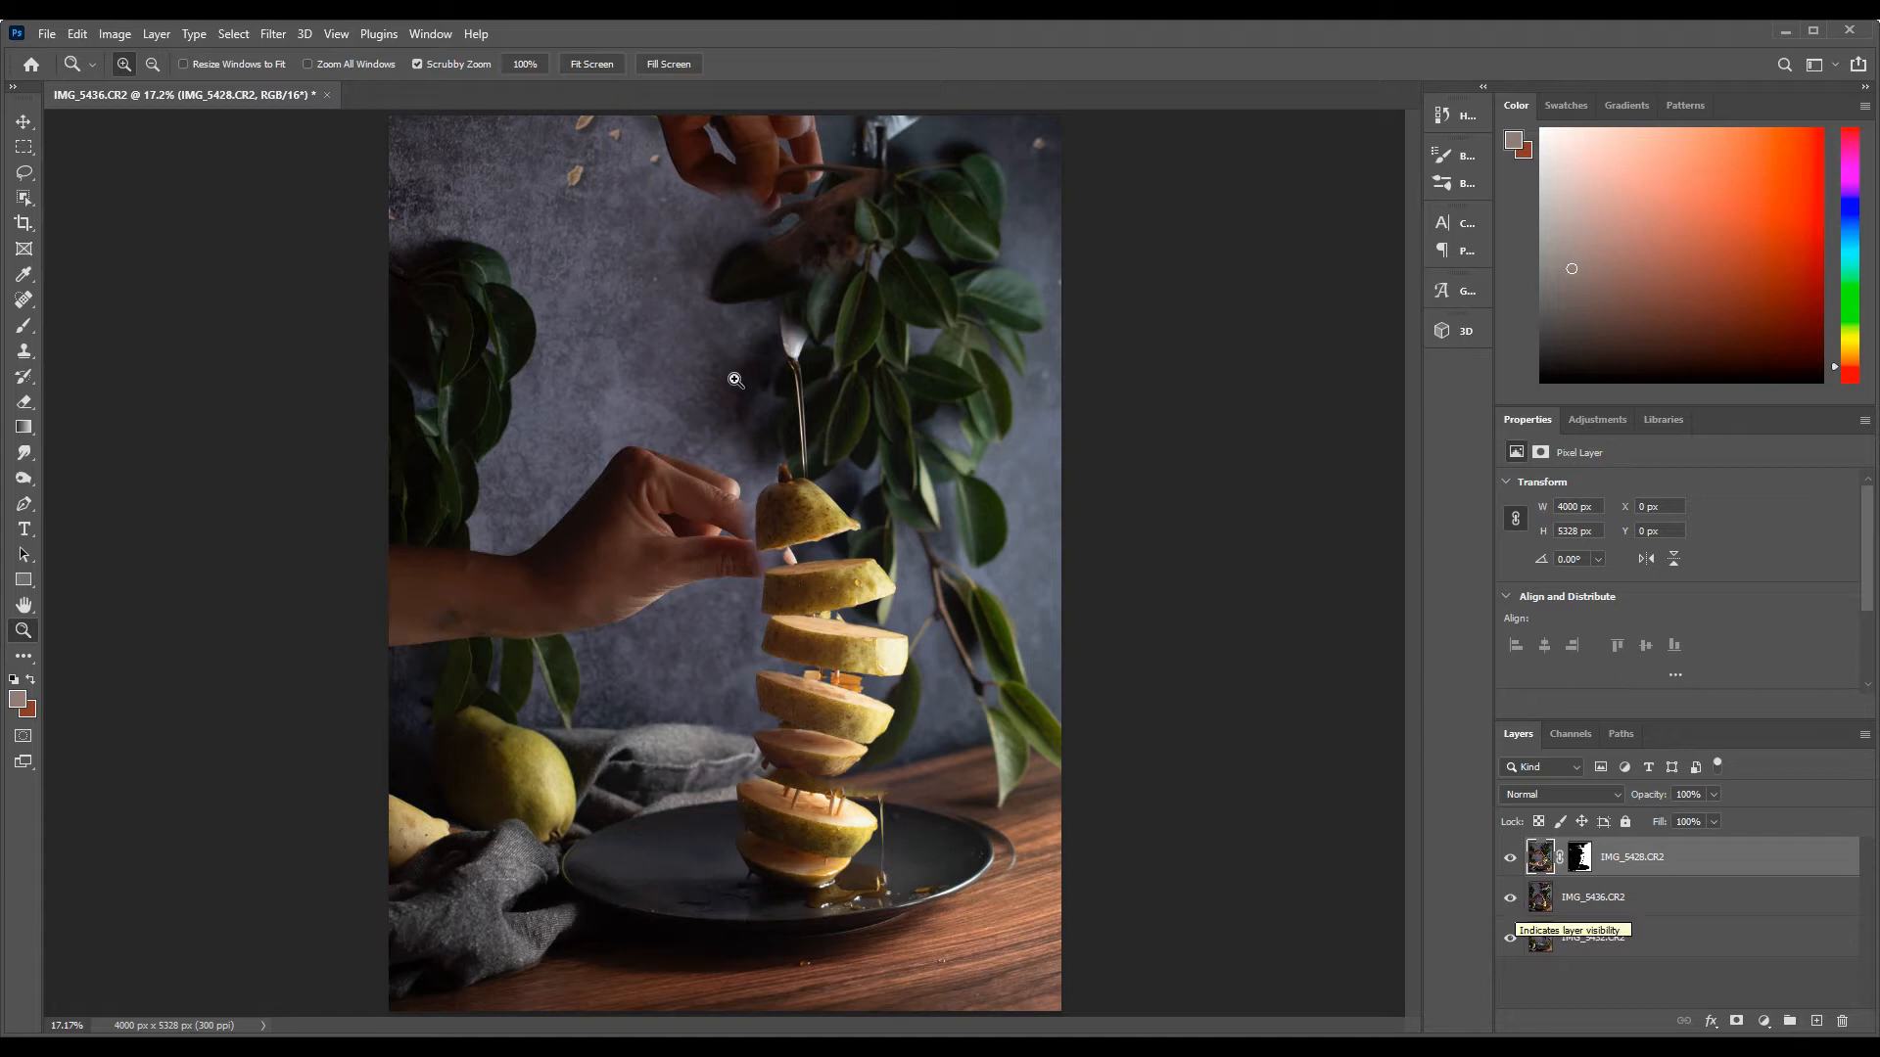
{"action": "left_click_drag", "start_coordinate": [1593, 911], "coordinate": [1586, 859]}
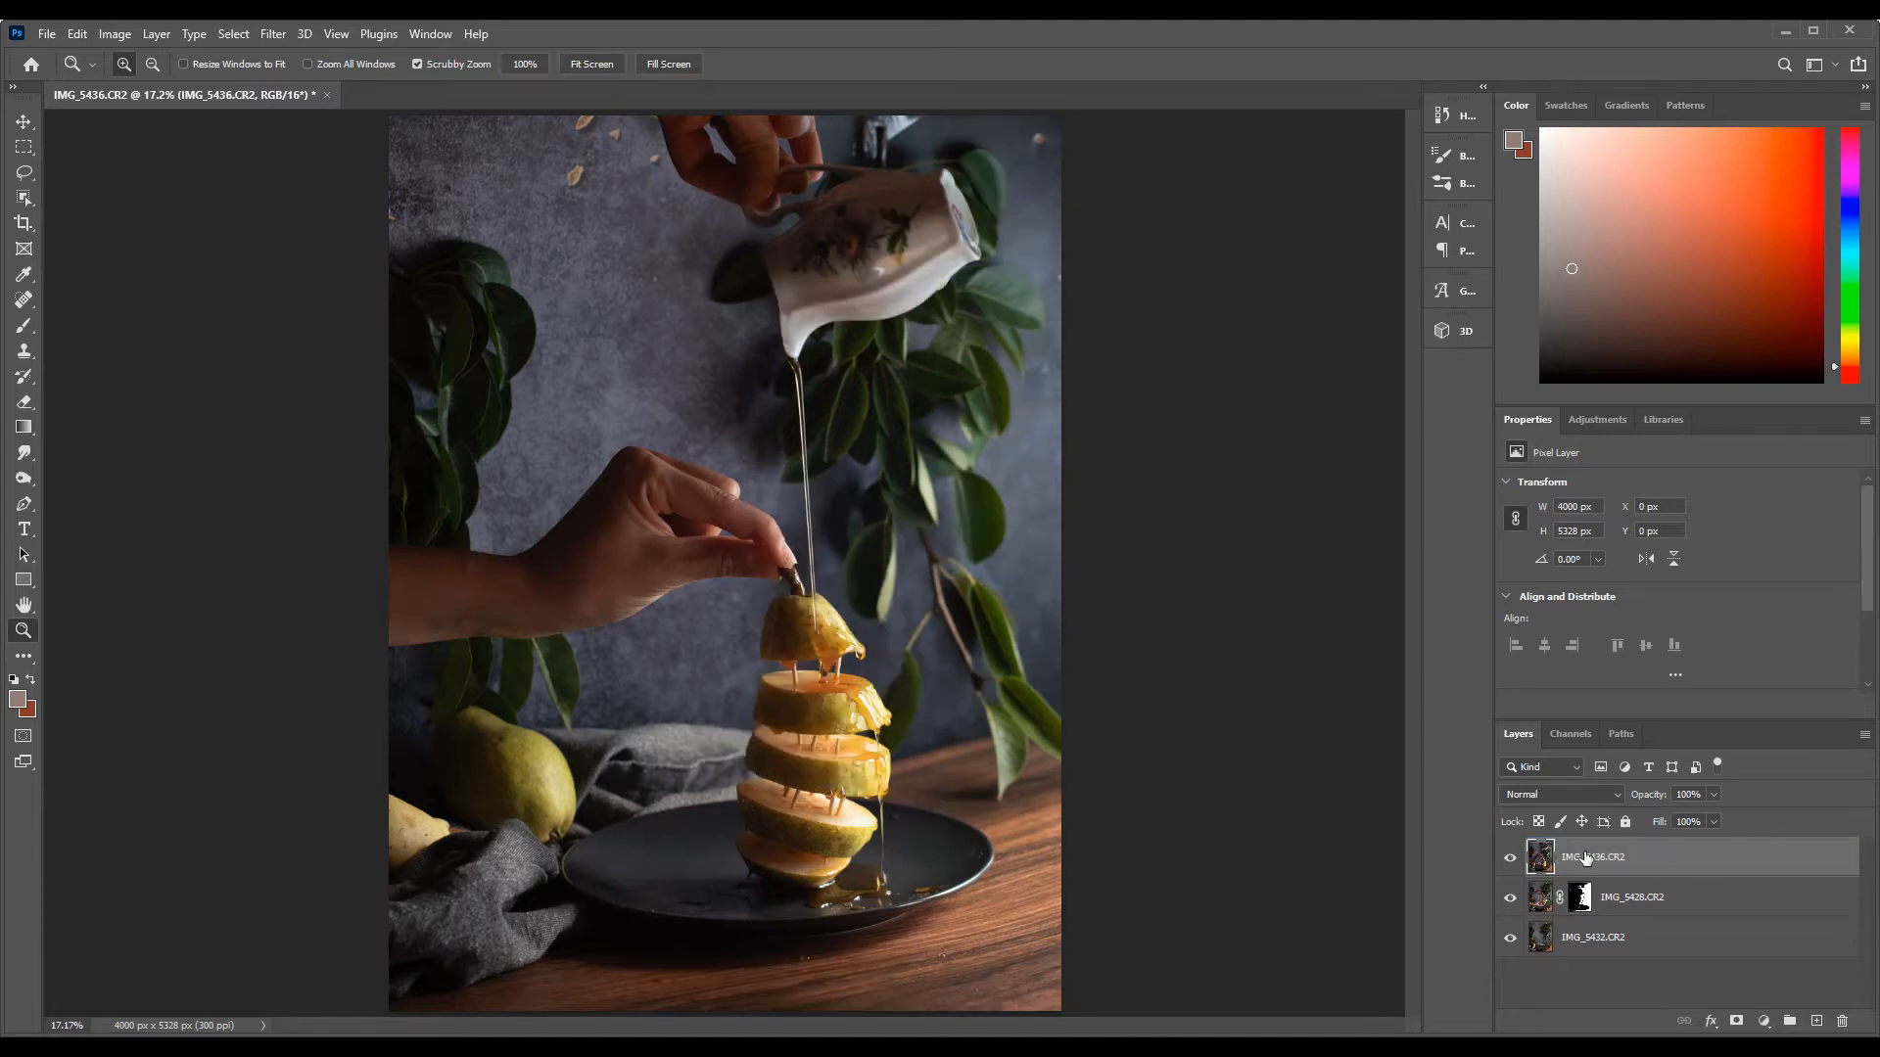
{"action": "left_click", "coordinate": [1713, 795]}
{"action": "left_click", "coordinate": [1661, 817]}
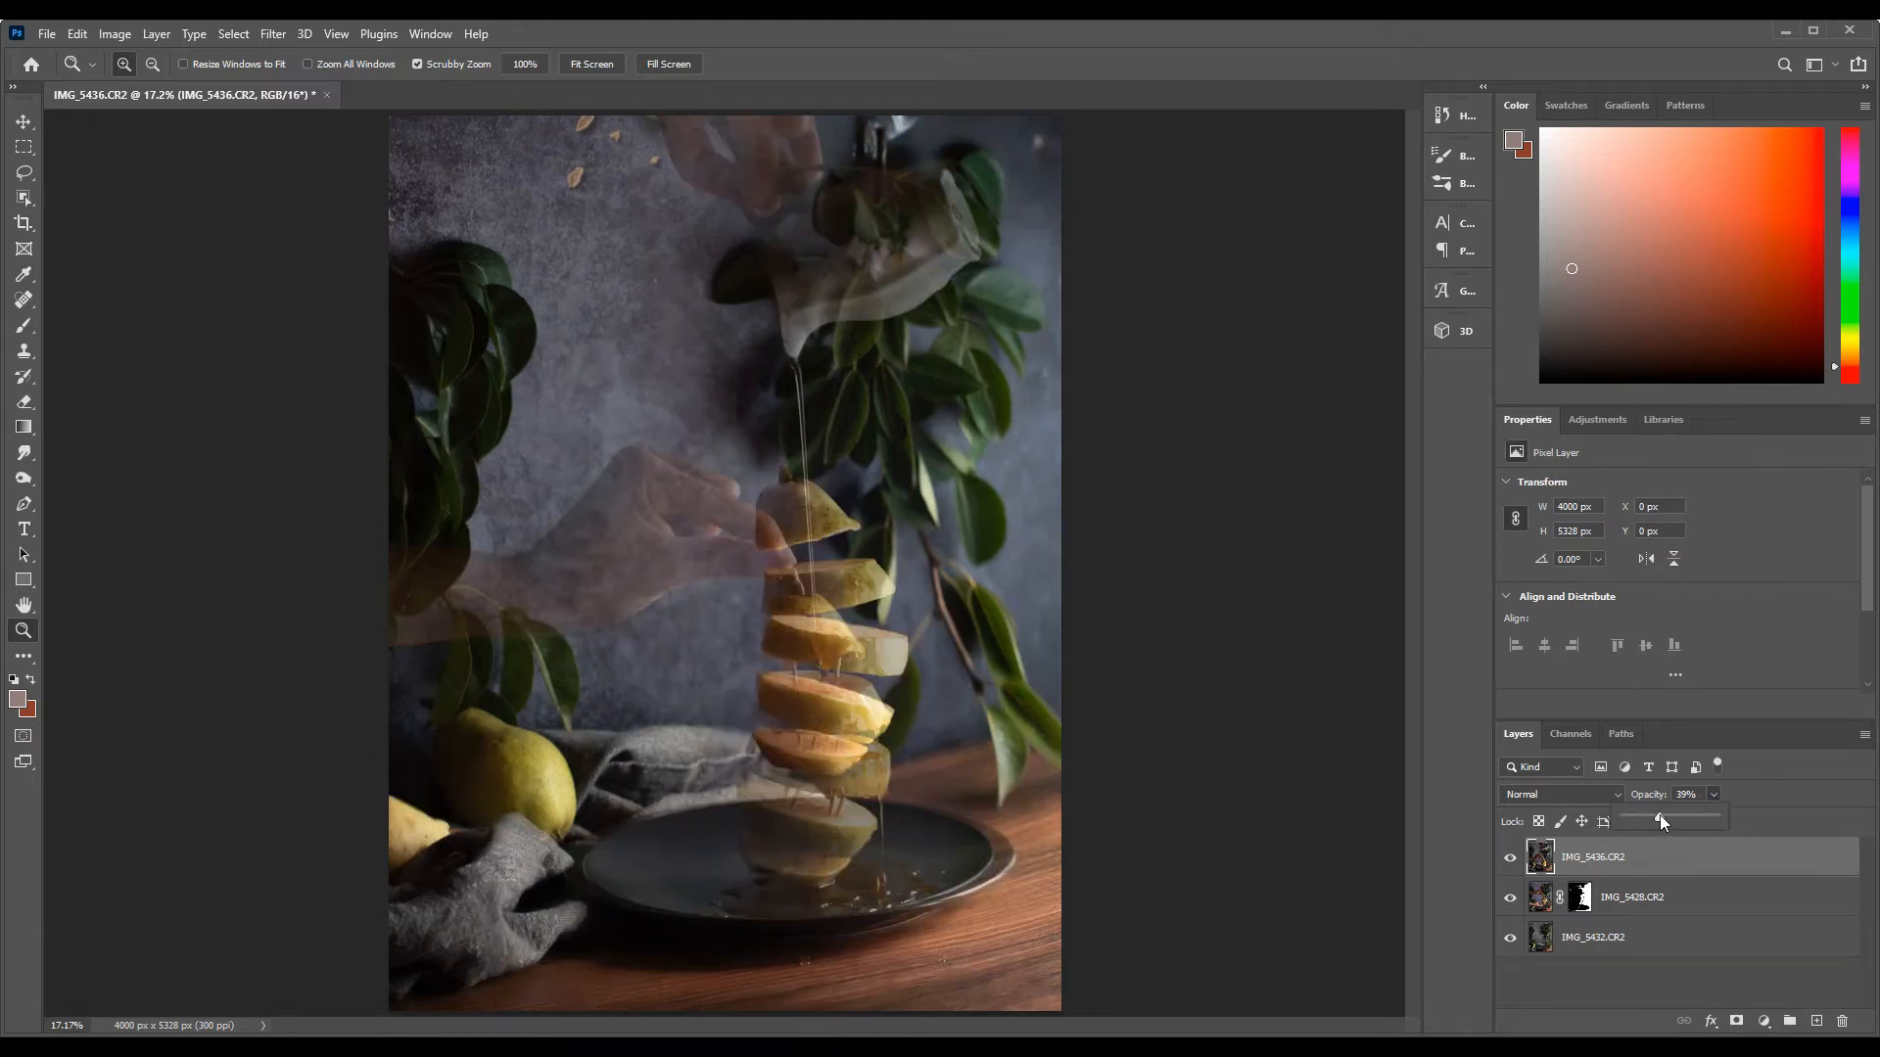
Move the IMG_5436.CR2 layer up and rotate it -7.76° so its top pear piece overlays the levitating one beneath
{"action": "left_click", "coordinate": [23, 126]}
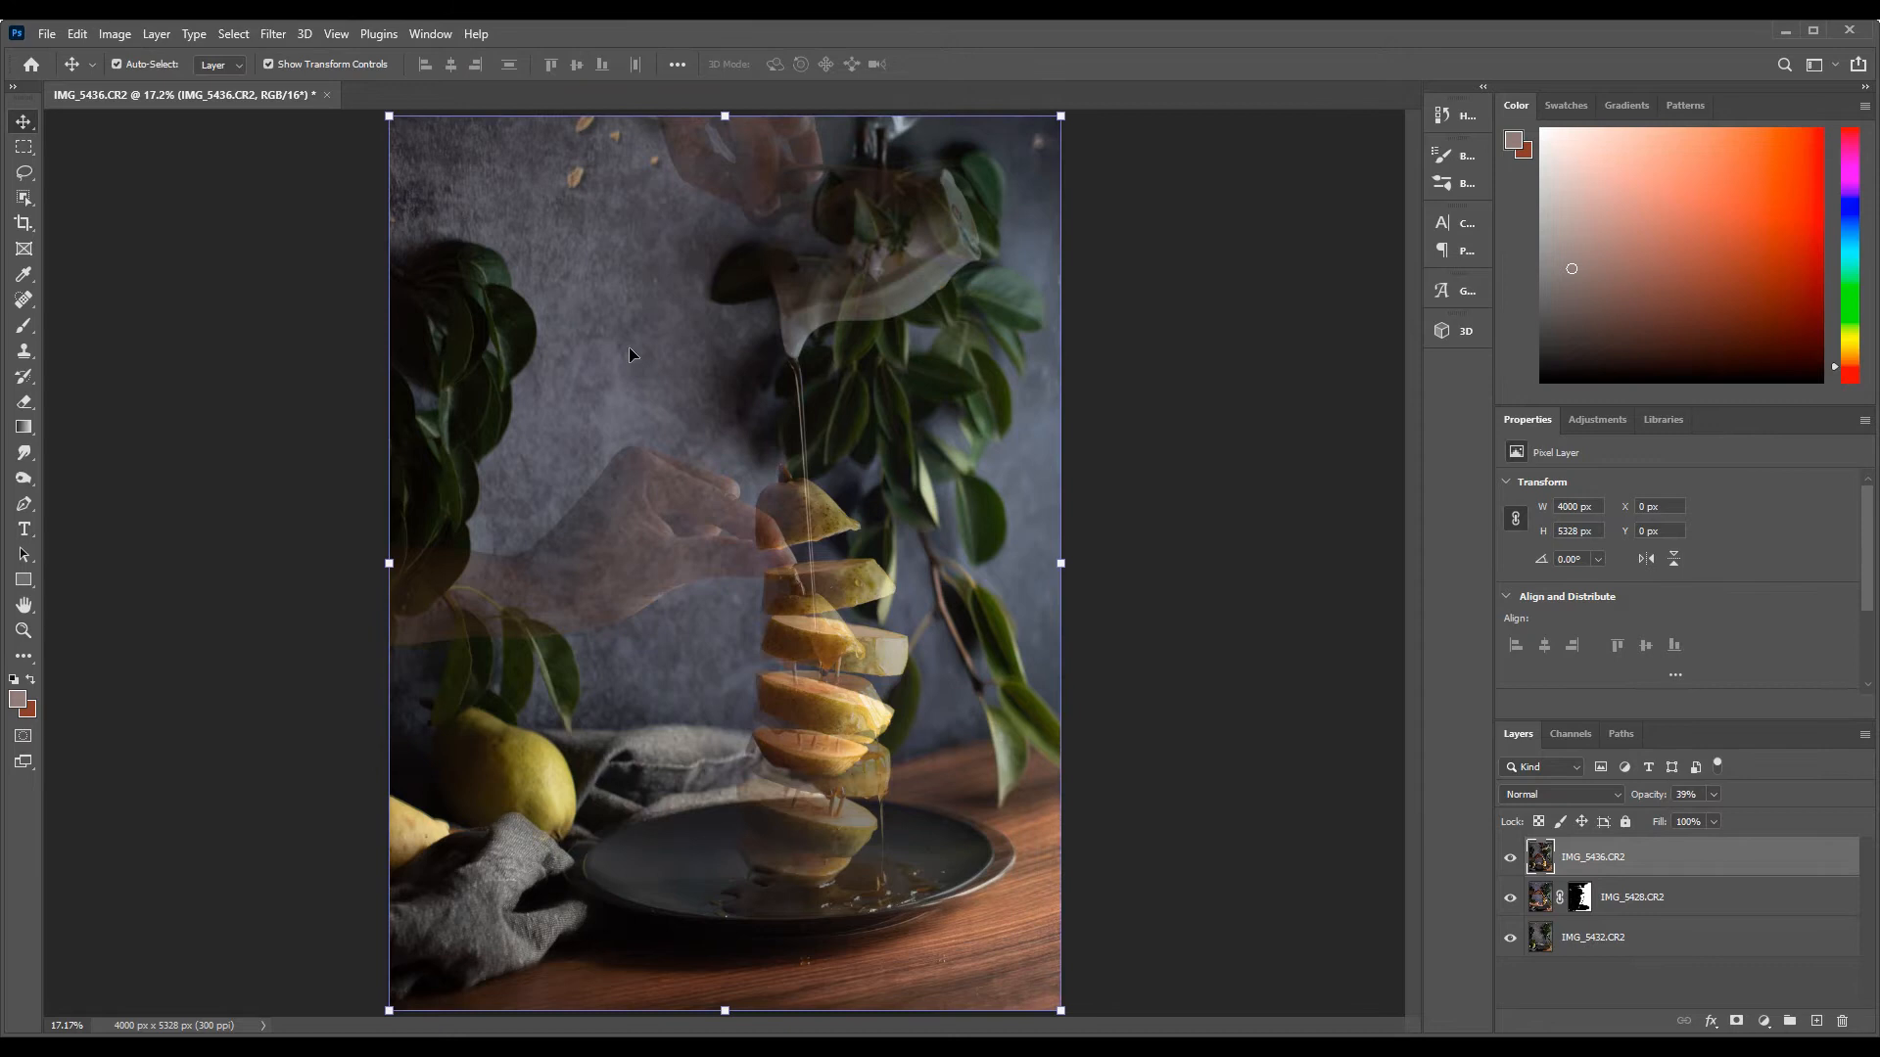
{"action": "left_click_drag", "start_coordinate": [632, 548], "coordinate": [642, 443]}
{"action": "key", "text": "ctrl+t"}
{"action": "left_click_drag", "start_coordinate": [851, 935], "coordinate": [865, 908]}
{"action": "left_click_drag", "start_coordinate": [818, 593], "coordinate": [825, 593]}
{"action": "left_click_drag", "start_coordinate": [858, 915], "coordinate": [868, 912]}
{"action": "left_click_drag", "start_coordinate": [899, 576], "coordinate": [894, 585]}
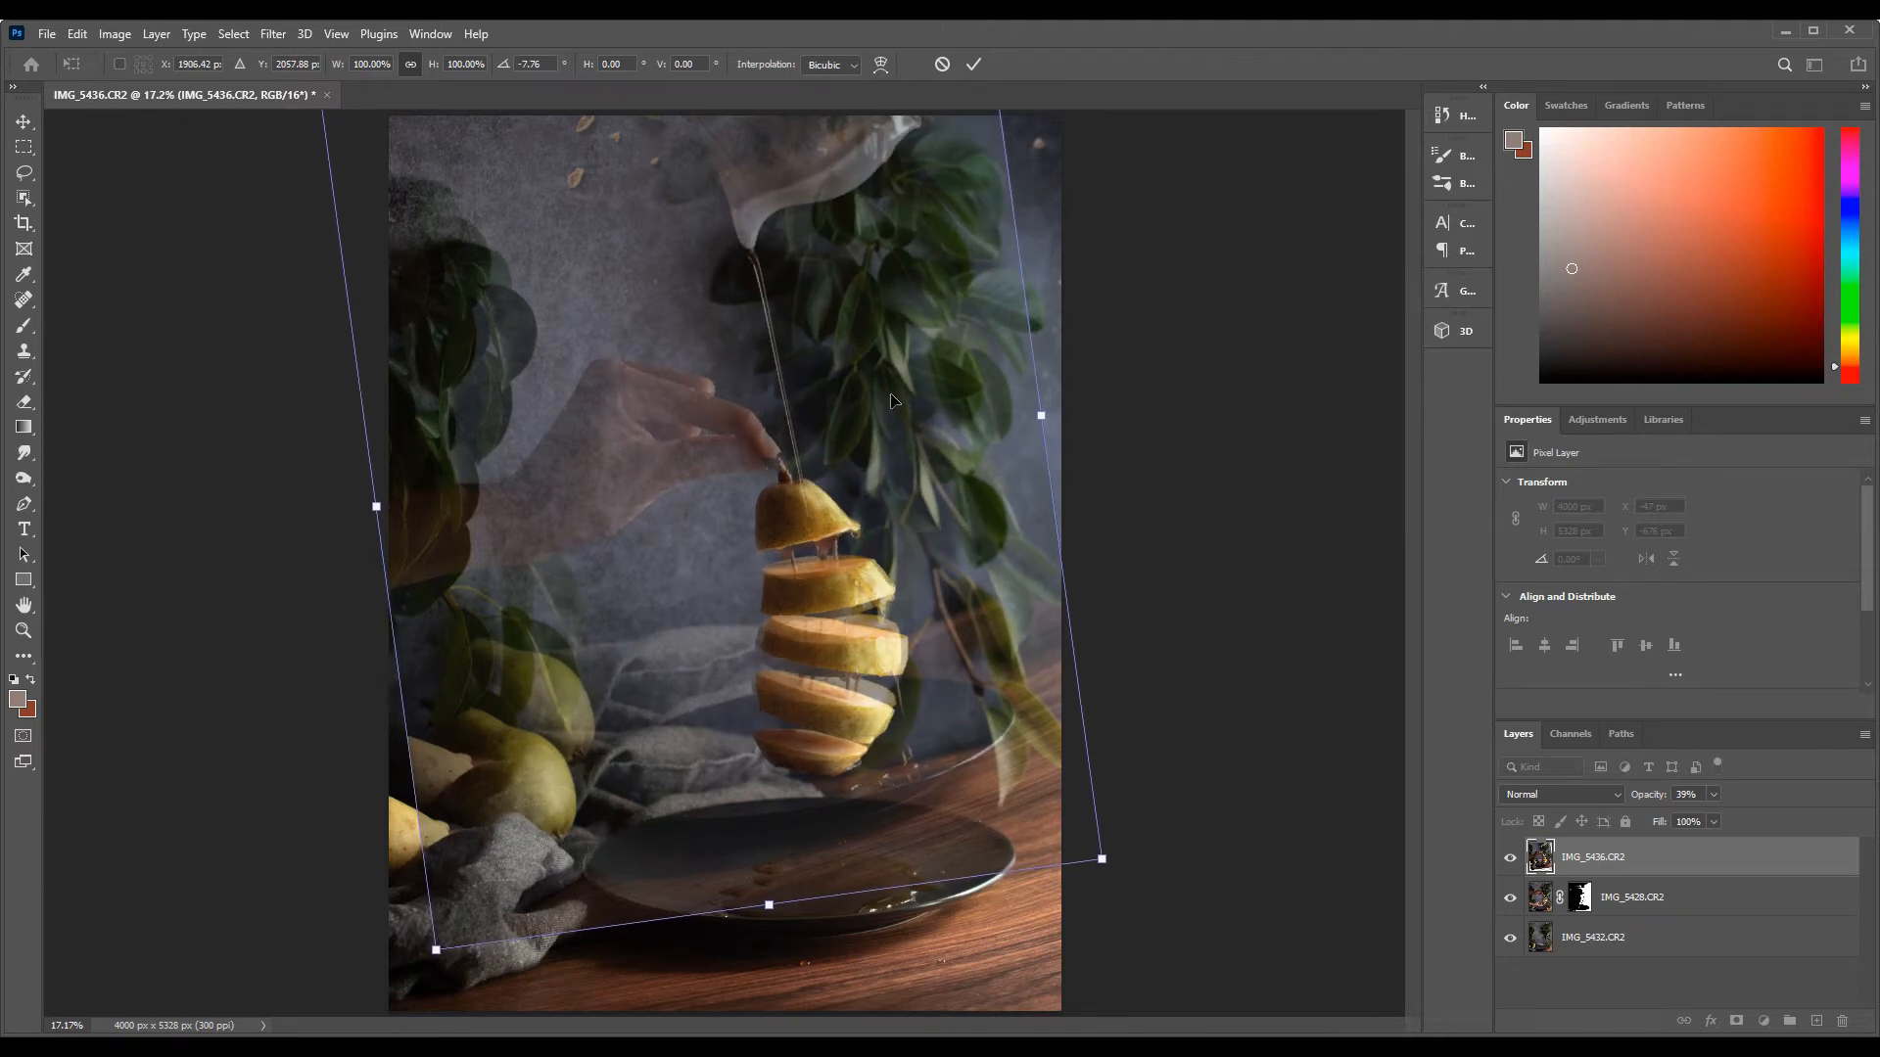
{"action": "key", "text": "Return"}
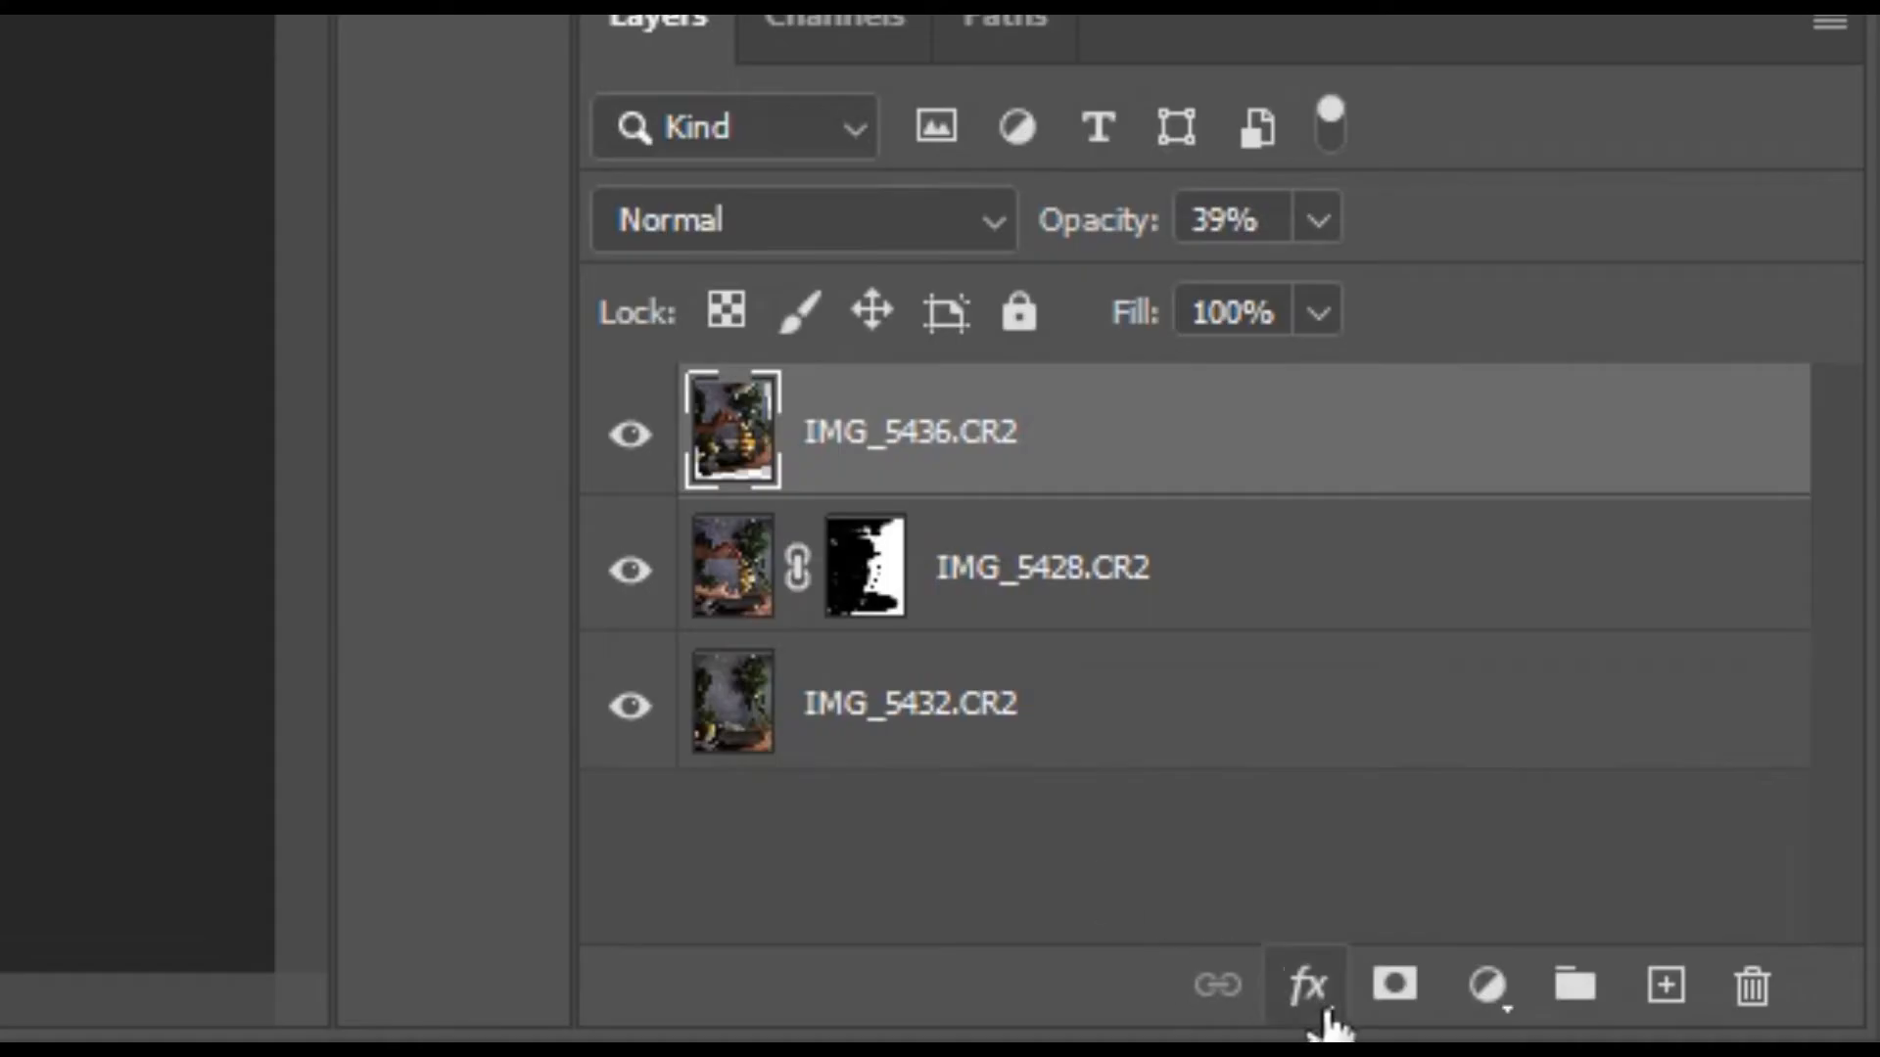
Add a layer mask to IMG_5436.CR2 and brush out the area beside the stem near the fingertips in black
{"action": "left_click", "coordinate": [1738, 1021]}
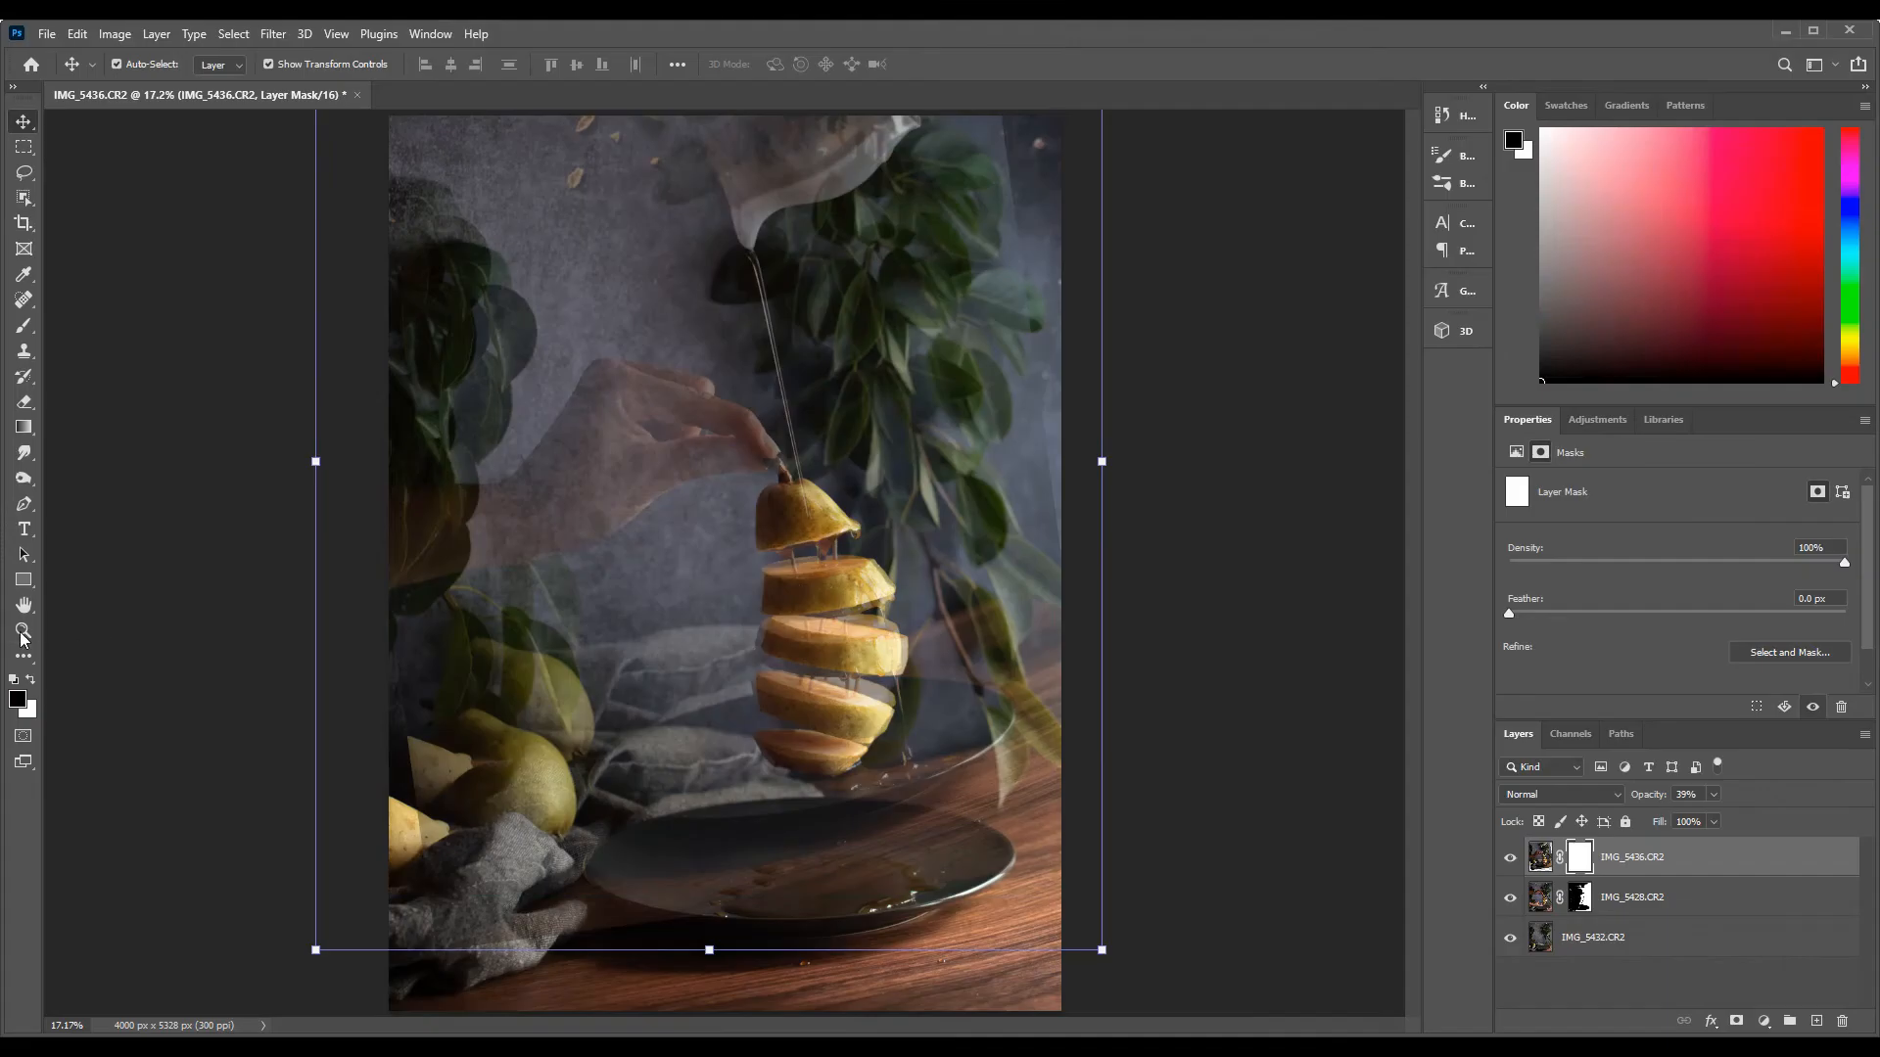
{"action": "key", "text": "z"}
{"action": "left_click", "coordinate": [834, 510]}
{"action": "left_click", "coordinate": [833, 510]}
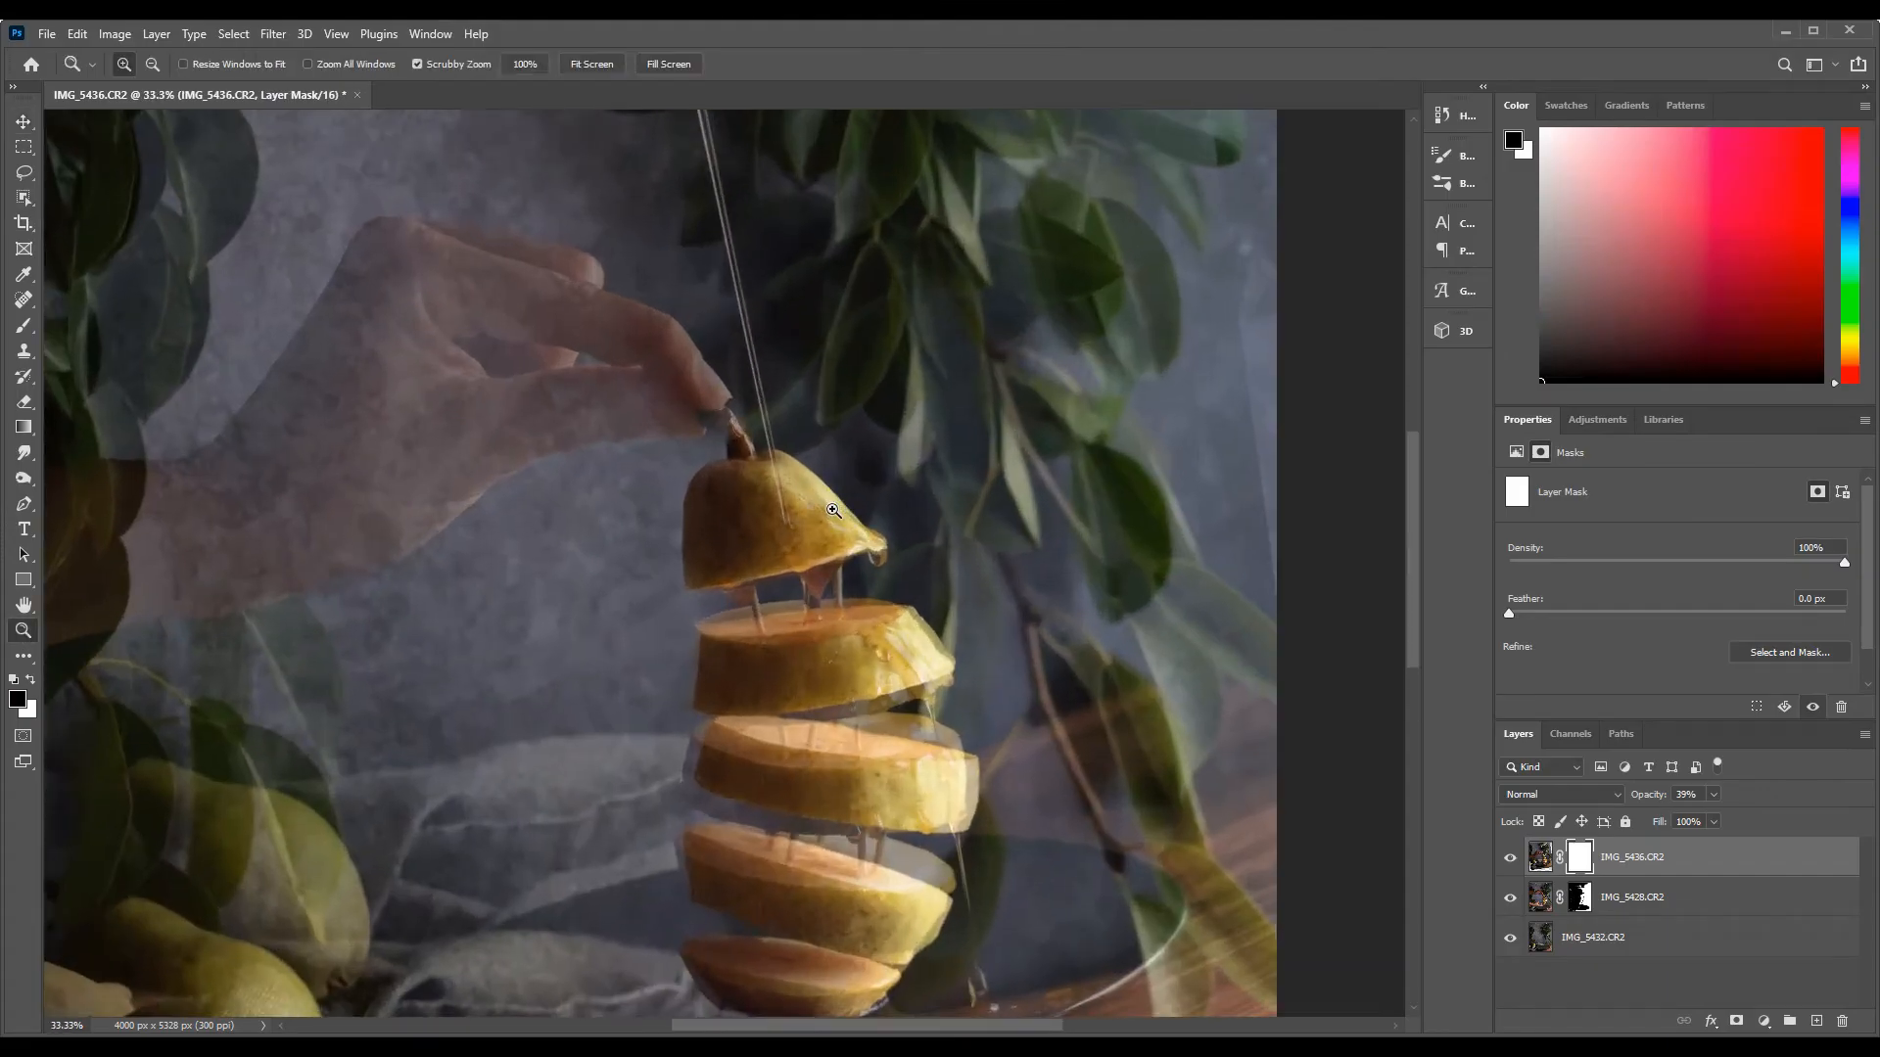
{"action": "left_click", "coordinate": [833, 510]}
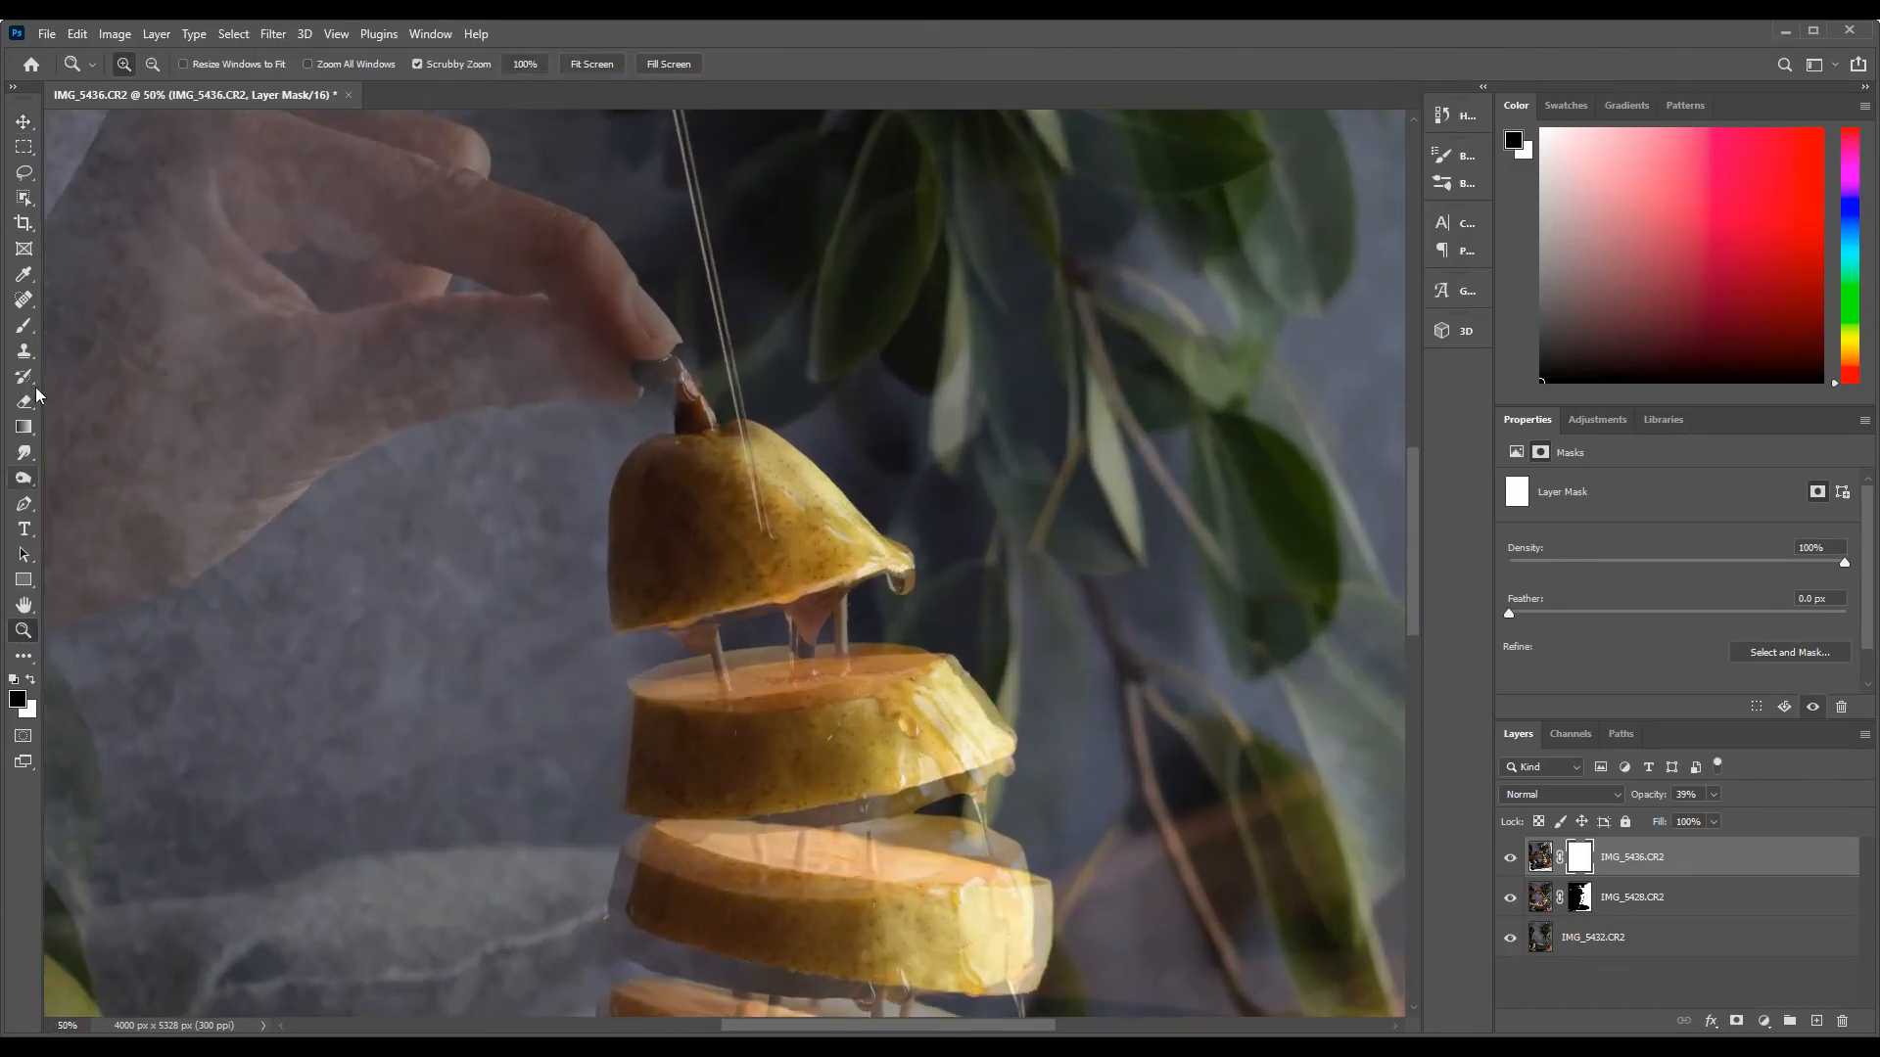
{"action": "left_click", "coordinate": [25, 328]}
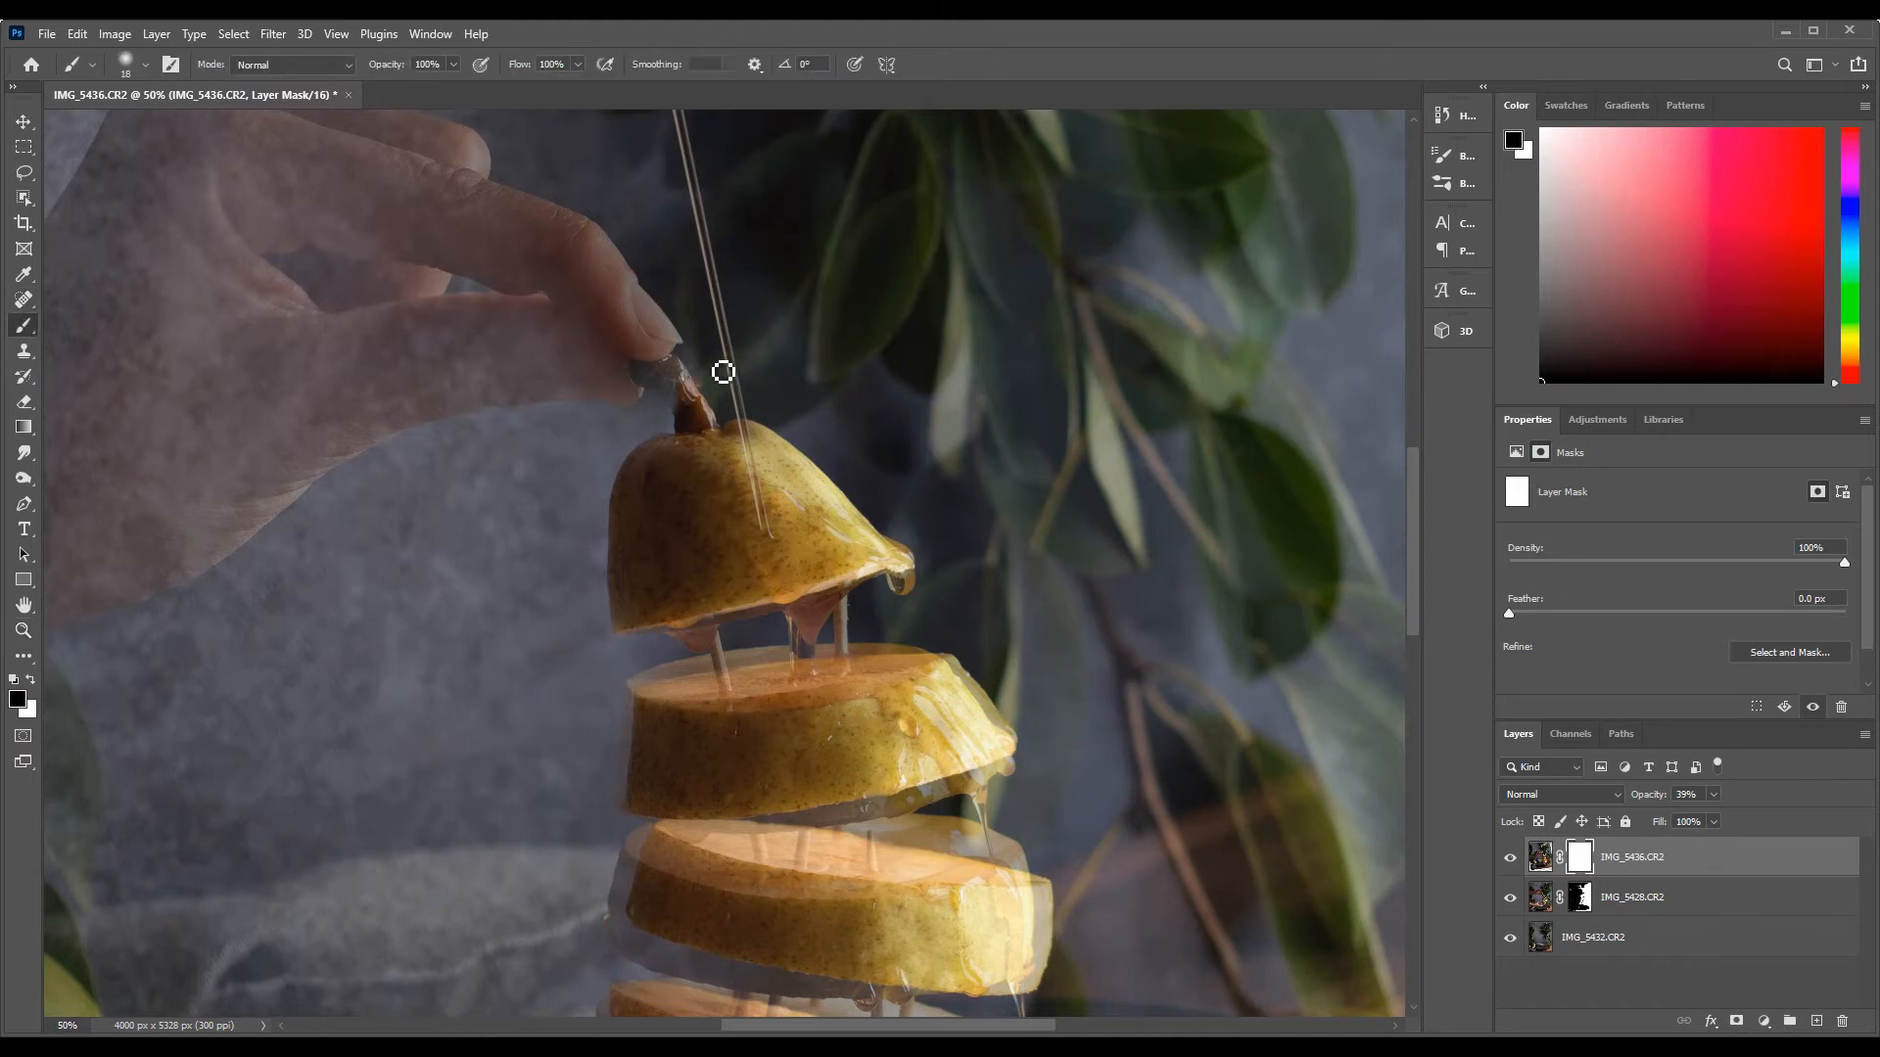
{"action": "mouse_move", "coordinate": [729, 390]}
{"action": "left_mouse_down"}
{"action": "mouse_move", "coordinate": [725, 449]}
{"action": "mouse_move", "coordinate": [668, 317]}
{"action": "left_mouse_up"}
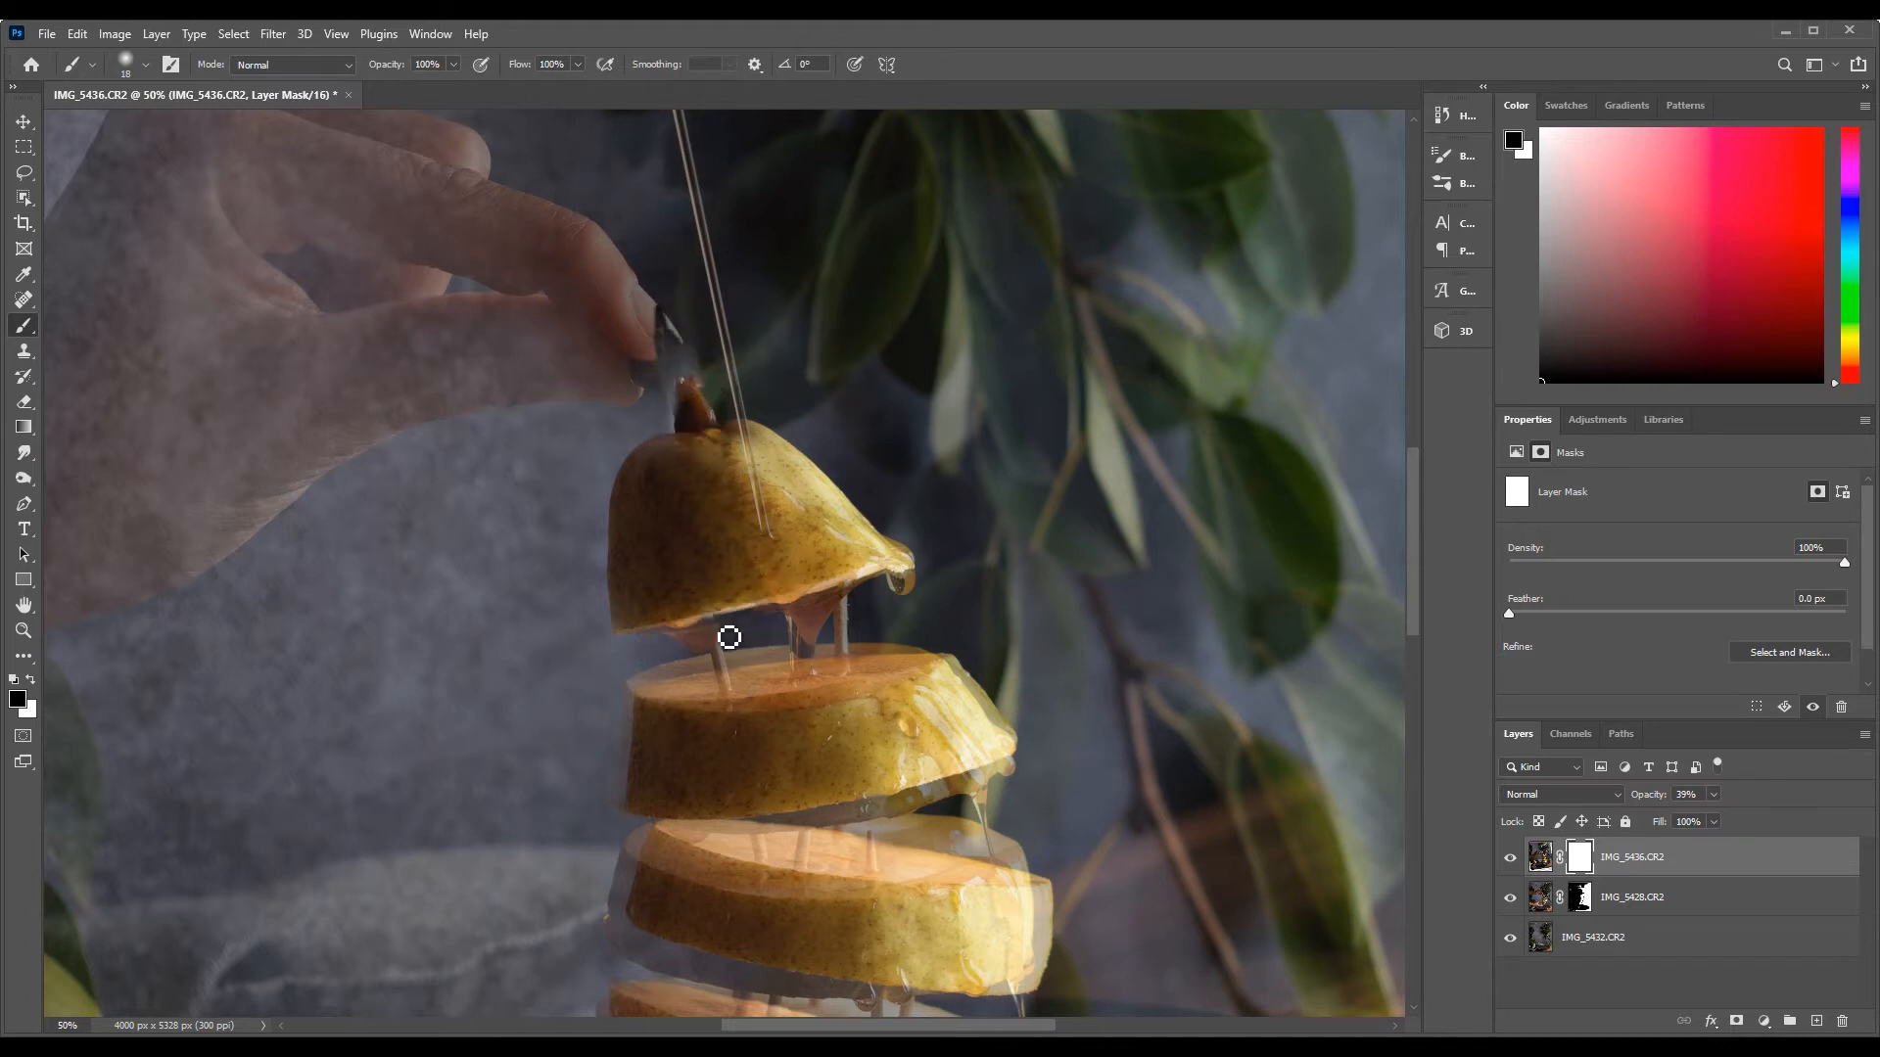
Mask out the toothpicks under the top piece and the fingers around the stem, enlarging the soft brush
{"action": "left_click_drag", "start_coordinate": [741, 649], "coordinate": [634, 647]}
{"action": "key", "text": "bracketright"}
{"action": "key", "text": "bracketright"}
{"action": "key", "text": "bracketright"}
{"action": "key", "text": "bracketright"}
{"action": "key", "text": "bracketright"}
{"action": "key", "text": "bracketright"}
{"action": "key", "text": "bracketright"}
{"action": "key", "text": "bracketright"}
{"action": "key", "text": "bracketright"}
{"action": "left_click_drag", "start_coordinate": [658, 319], "coordinate": [654, 404]}
{"action": "mouse_move", "coordinate": [772, 621]}
{"action": "left_mouse_down"}
{"action": "mouse_move", "coordinate": [615, 788]}
{"action": "mouse_move", "coordinate": [642, 515]}
{"action": "mouse_move", "coordinate": [606, 258]}
{"action": "mouse_move", "coordinate": [485, 390]}
{"action": "mouse_move", "coordinate": [1013, 585]}
{"action": "mouse_move", "coordinate": [786, 647]}
{"action": "mouse_move", "coordinate": [861, 607]}
{"action": "mouse_move", "coordinate": [895, 638]}
{"action": "mouse_move", "coordinate": [1018, 664]}
{"action": "left_mouse_up"}
{"action": "scroll", "coordinate": [668, 457], "scroll_direction": "down", "scroll_amount": 3}
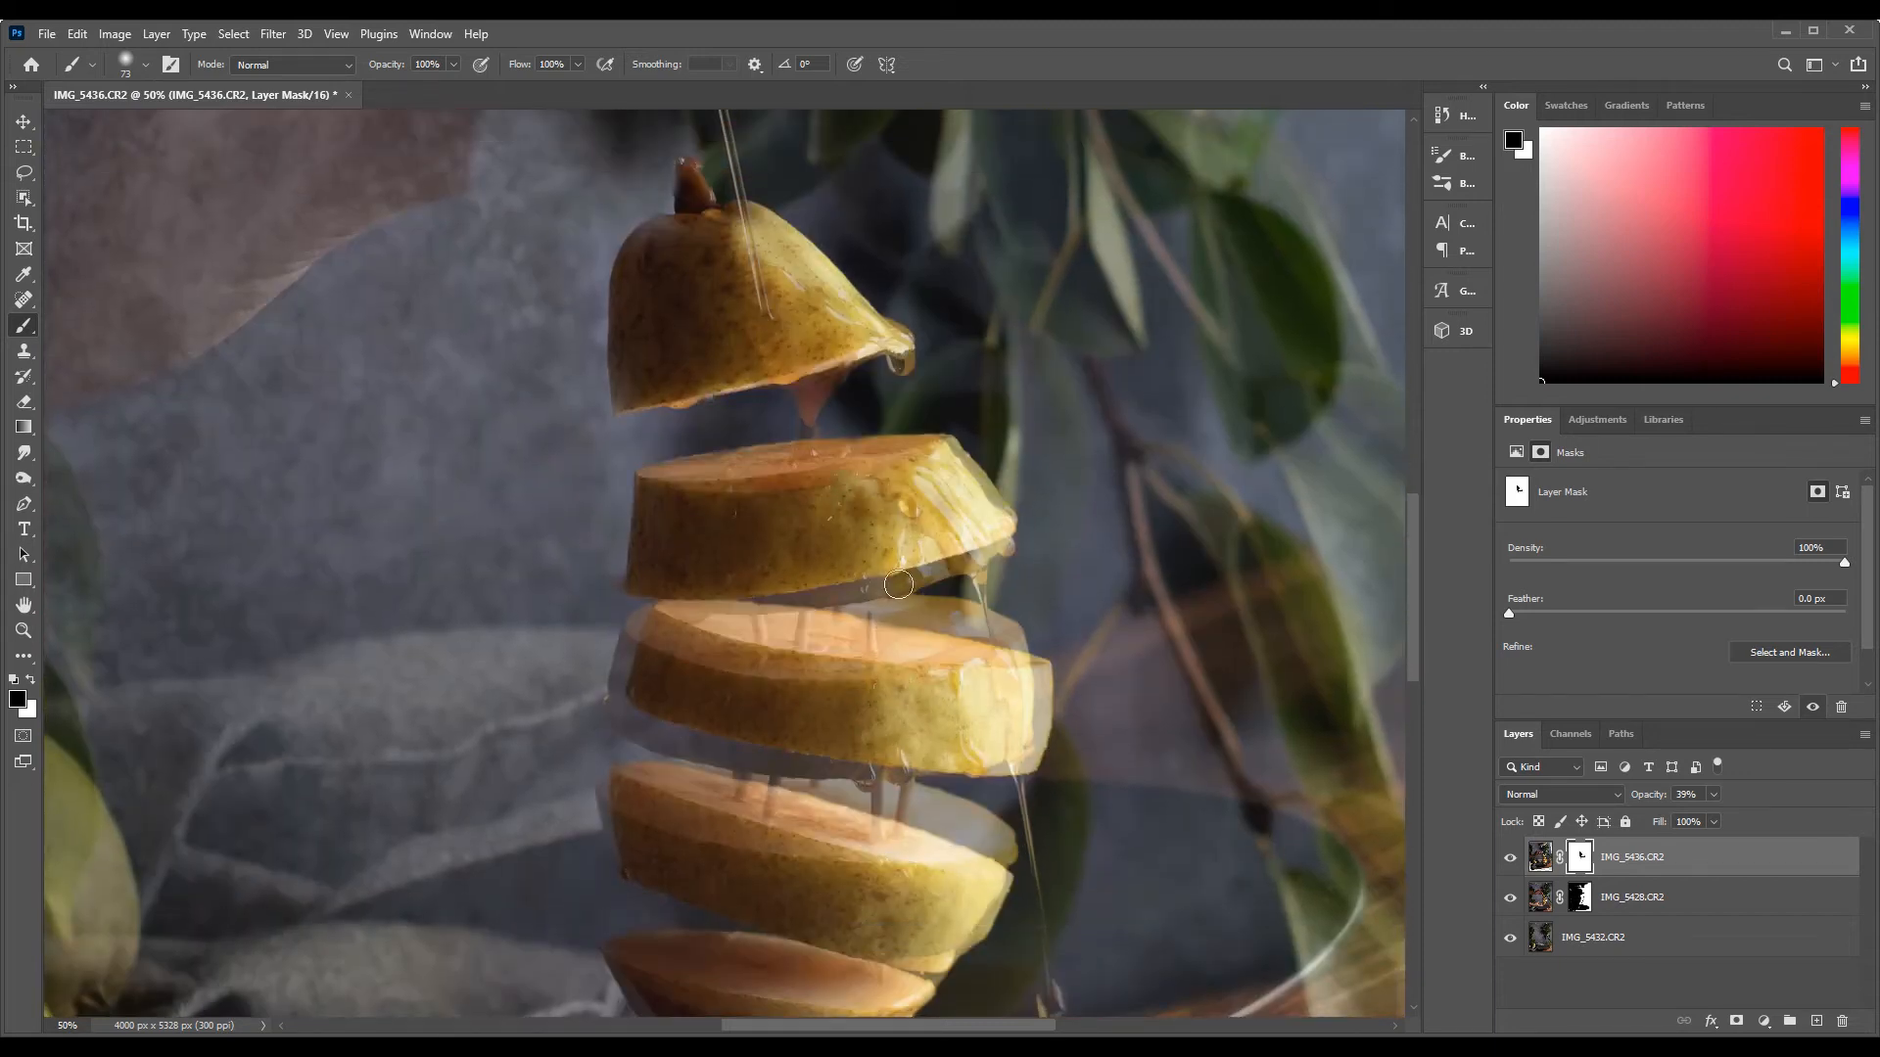
Raise the IMG_5436.CR2 opacity to 80% and mask out its toothpicks and misaligned edges around the middle slices
{"action": "left_click", "coordinate": [1713, 794]}
{"action": "left_click_drag", "start_coordinate": [1714, 816], "coordinate": [1754, 819]}
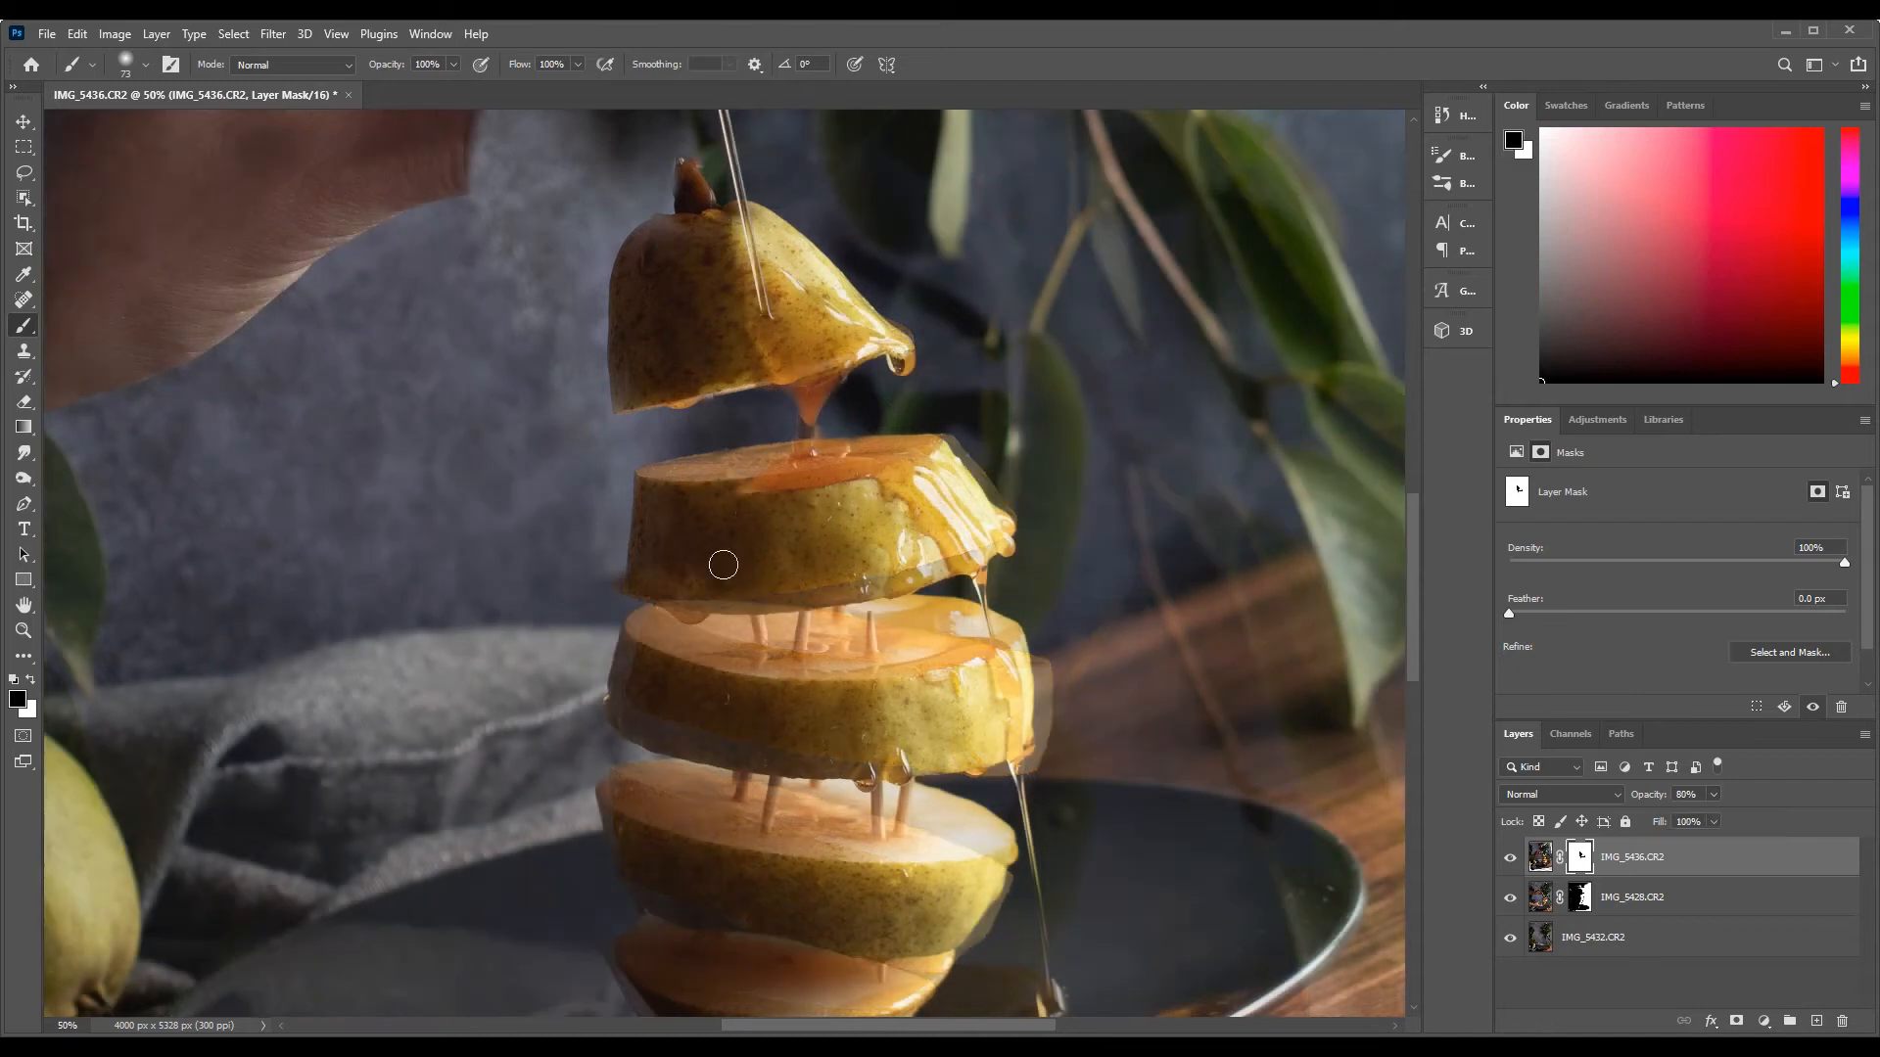
{"action": "mouse_move", "coordinate": [680, 582]}
{"action": "left_mouse_down"}
{"action": "mouse_move", "coordinate": [549, 743]}
{"action": "mouse_move", "coordinate": [776, 676]}
{"action": "mouse_move", "coordinate": [934, 578]}
{"action": "mouse_move", "coordinate": [901, 617]}
{"action": "mouse_move", "coordinate": [925, 686]}
{"action": "mouse_move", "coordinate": [964, 607]}
{"action": "mouse_move", "coordinate": [1032, 650]}
{"action": "mouse_move", "coordinate": [1023, 768]}
{"action": "mouse_move", "coordinate": [862, 719]}
{"action": "mouse_move", "coordinate": [631, 773]}
{"action": "mouse_move", "coordinate": [670, 808]}
{"action": "left_mouse_up"}
{"action": "mouse_move", "coordinate": [984, 467]}
{"action": "left_mouse_down"}
{"action": "mouse_move", "coordinate": [948, 373]}
{"action": "mouse_move", "coordinate": [873, 420]}
{"action": "mouse_move", "coordinate": [1031, 548]}
{"action": "mouse_move", "coordinate": [1017, 584]}
{"action": "mouse_move", "coordinate": [1066, 747]}
{"action": "mouse_move", "coordinate": [1057, 844]}
{"action": "mouse_move", "coordinate": [908, 835]}
{"action": "left_mouse_up"}
{"action": "scroll", "coordinate": [924, 789], "scroll_direction": "down", "scroll_amount": 3}
{"action": "mouse_move", "coordinate": [685, 931]}
{"action": "left_mouse_down"}
{"action": "mouse_move", "coordinate": [613, 748]}
{"action": "mouse_move", "coordinate": [842, 930]}
{"action": "mouse_move", "coordinate": [982, 681]}
{"action": "left_mouse_up"}
{"action": "mouse_move", "coordinate": [1011, 851]}
{"action": "left_mouse_down"}
{"action": "mouse_move", "coordinate": [1123, 843]}
{"action": "mouse_move", "coordinate": [1073, 785]}
{"action": "mouse_move", "coordinate": [1107, 829]}
{"action": "mouse_move", "coordinate": [1214, 705]}
{"action": "left_mouse_up"}
Mask out the duplicate lower slices, plate and cloth of IMG_5436.CR2 with a much larger brush
{"action": "left_click", "coordinate": [145, 64]}
{"action": "left_click_drag", "start_coordinate": [159, 126], "coordinate": [181, 126]}
{"action": "mouse_move", "coordinate": [490, 440]}
{"action": "left_mouse_down"}
{"action": "mouse_move", "coordinate": [442, 843]}
{"action": "mouse_move", "coordinate": [607, 935]}
{"action": "left_mouse_up"}
{"action": "scroll", "coordinate": [607, 935], "scroll_direction": "down", "scroll_amount": 4}
{"action": "mouse_move", "coordinate": [607, 881]}
{"action": "left_mouse_down"}
{"action": "mouse_move", "coordinate": [1087, 684]}
{"action": "mouse_move", "coordinate": [1091, 587]}
{"action": "mouse_move", "coordinate": [1234, 763]}
{"action": "left_mouse_up"}
{"action": "scroll", "coordinate": [1234, 764], "scroll_direction": "down", "scroll_amount": 3}
{"action": "left_click_drag", "start_coordinate": [293, 763], "coordinate": [513, 661]}
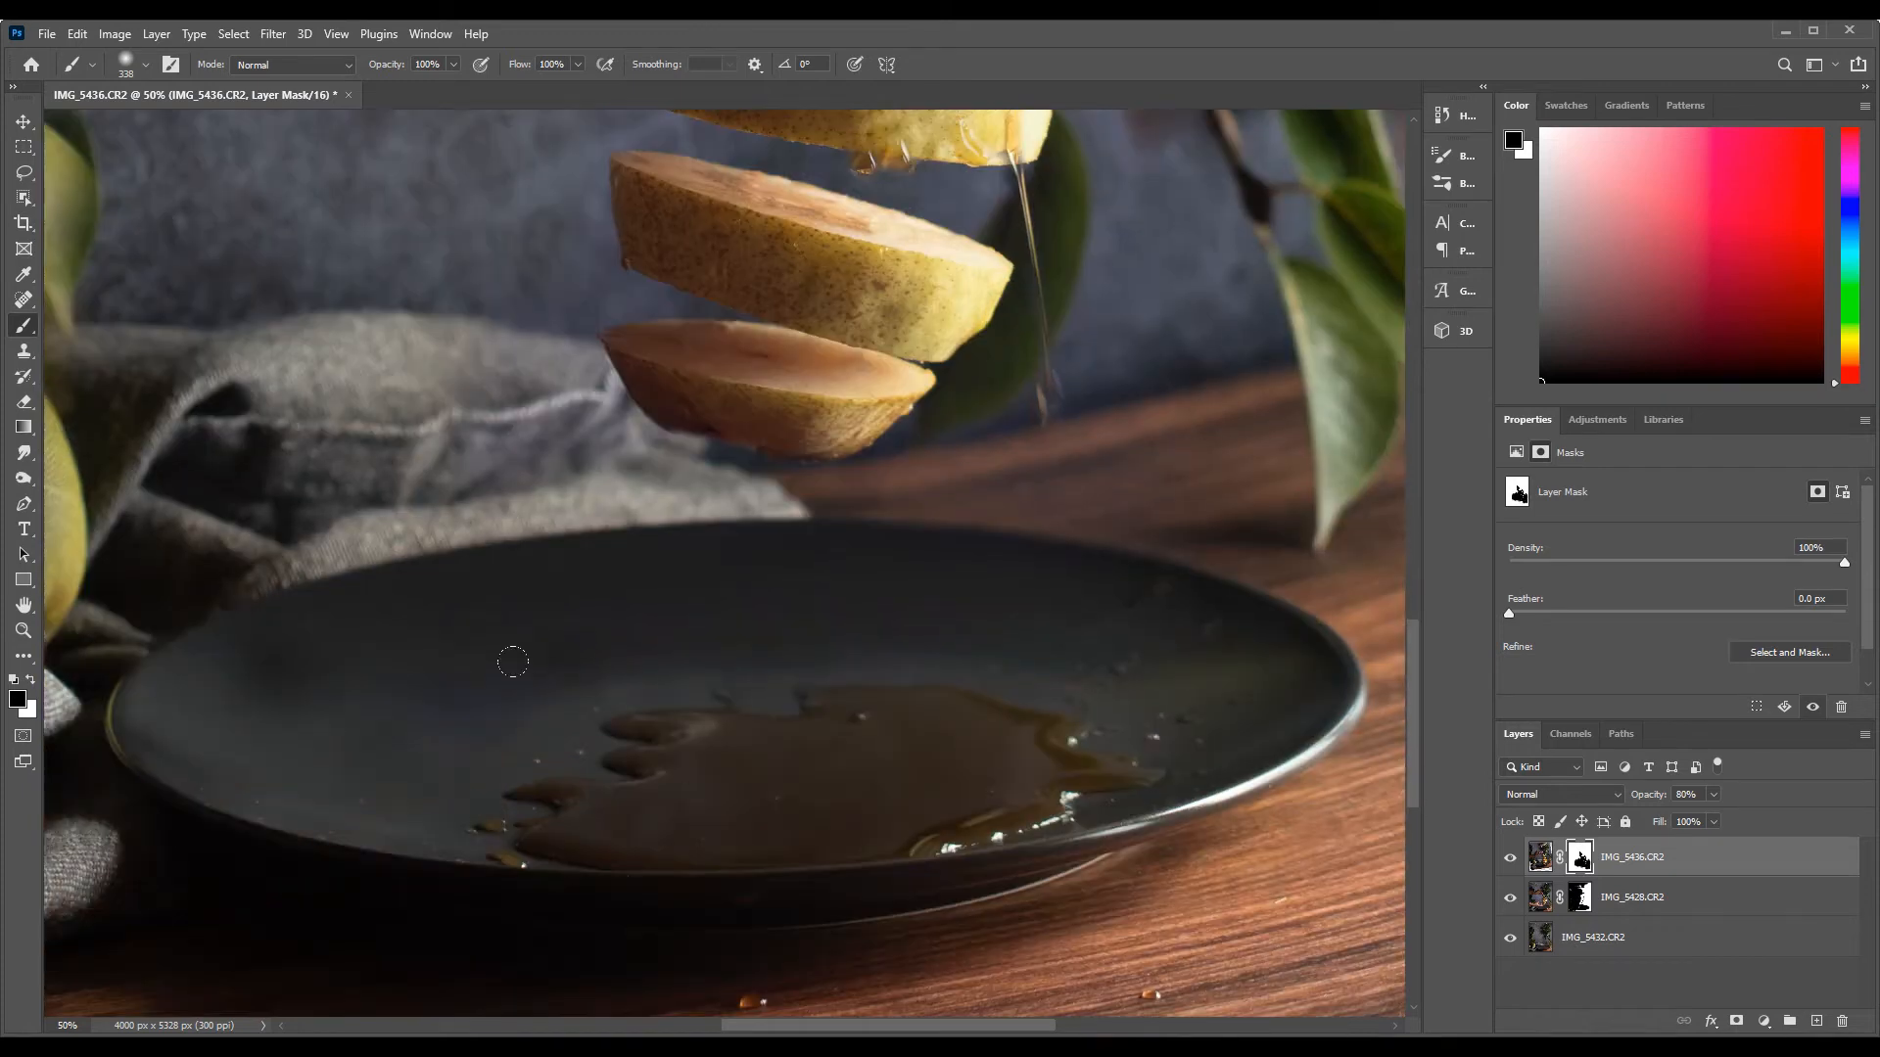
Mask out the duplicate leaves and background of IMG_5436.CR2 to the right of the jug and syrup stream
{"action": "scroll", "coordinate": [881, 656], "scroll_direction": "up", "scroll_amount": 5}
{"action": "scroll", "coordinate": [1280, 651], "scroll_direction": "right", "scroll_amount": 5}
{"action": "scroll", "coordinate": [811, 265], "scroll_direction": "up", "scroll_amount": 7}
{"action": "mouse_move", "coordinate": [811, 265]}
{"action": "left_mouse_down"}
{"action": "mouse_move", "coordinate": [553, 329]}
{"action": "mouse_move", "coordinate": [242, 546]}
{"action": "mouse_move", "coordinate": [520, 256]}
{"action": "left_mouse_up"}
{"action": "scroll", "coordinate": [520, 256], "scroll_direction": "up", "scroll_amount": 5}
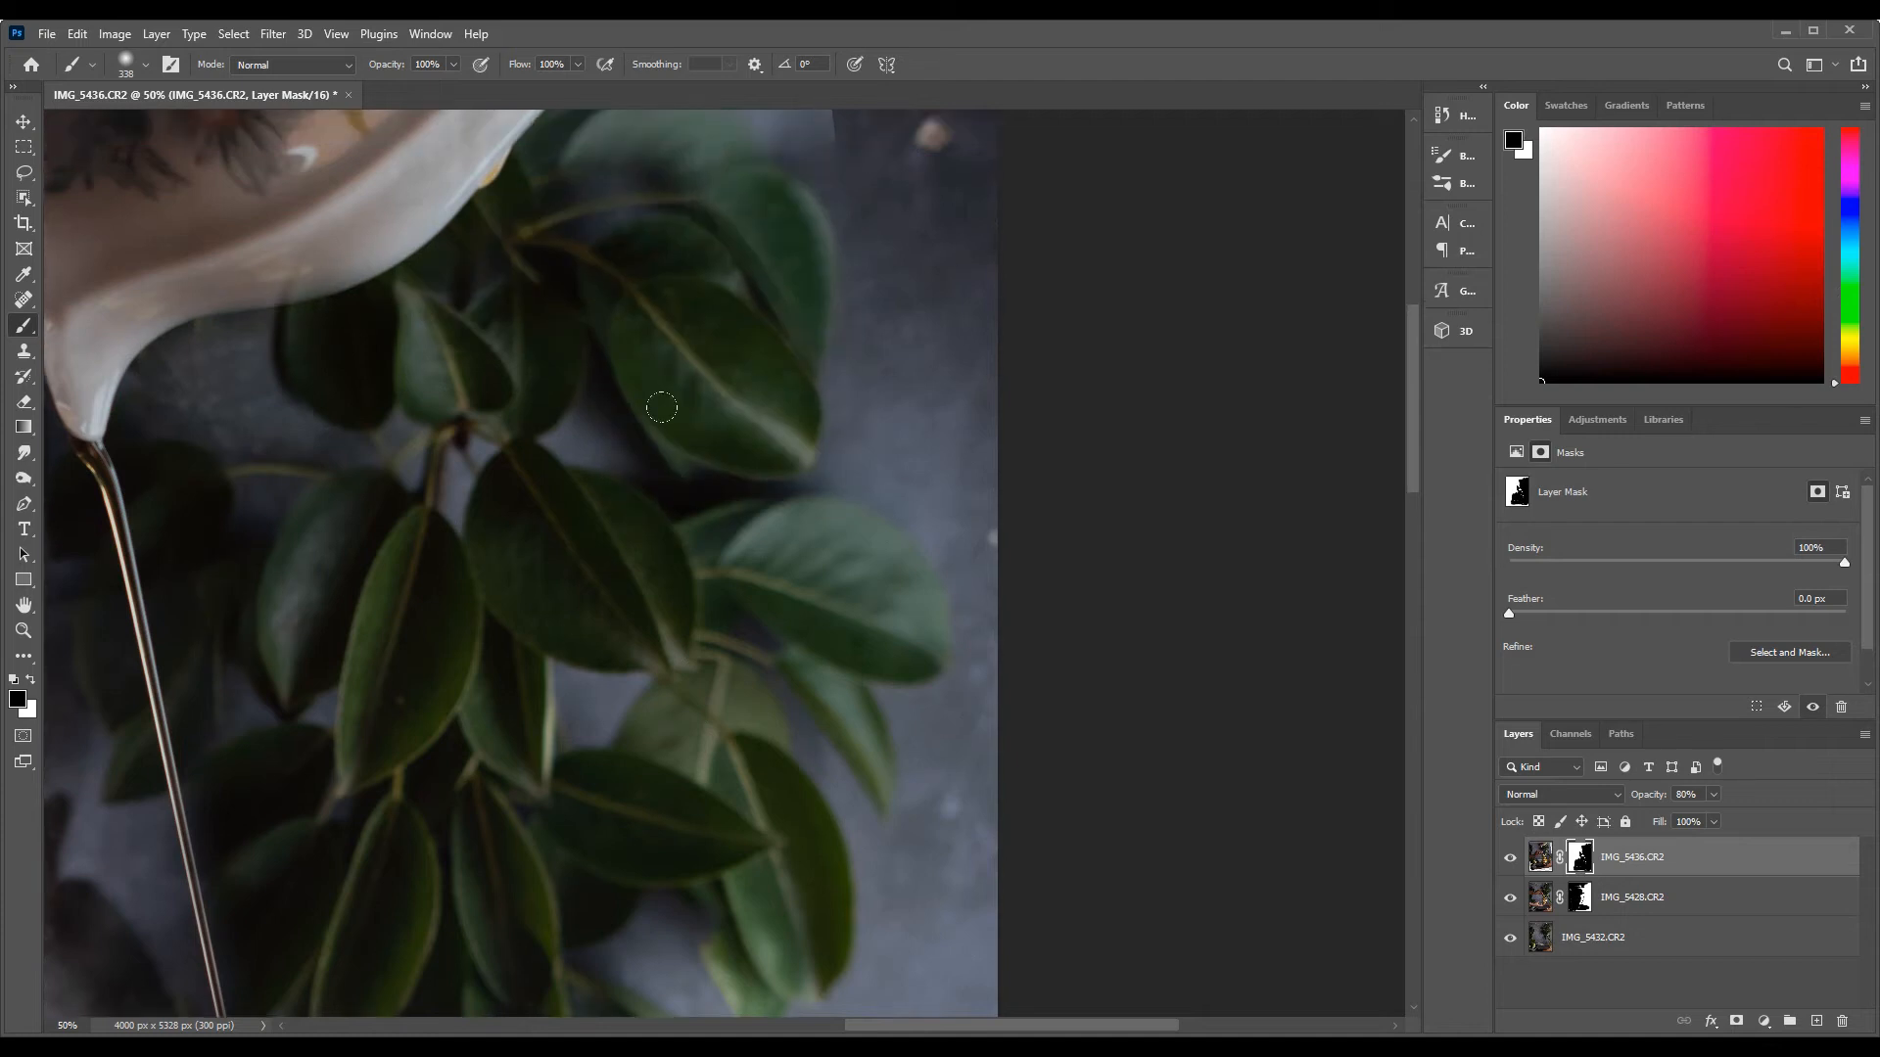
{"action": "scroll", "coordinate": [662, 407], "scroll_direction": "up", "scroll_amount": 5}
{"action": "left_click_drag", "start_coordinate": [548, 588], "coordinate": [914, 662]}
Mask out the duplicate background around the jug and the leaves on the left side of the photo
{"action": "scroll", "coordinate": [915, 663], "scroll_direction": "left", "scroll_amount": 7}
{"action": "scroll", "coordinate": [784, 735], "scroll_direction": "down", "scroll_amount": 6}
{"action": "left_click_drag", "start_coordinate": [637, 842], "coordinate": [717, 508]}
{"action": "scroll", "coordinate": [718, 508], "scroll_direction": "up", "scroll_amount": 5}
{"action": "scroll", "coordinate": [401, 493], "scroll_direction": "right", "scroll_amount": 1}
{"action": "mouse_move", "coordinate": [401, 492]}
{"action": "left_mouse_down"}
{"action": "mouse_move", "coordinate": [273, 509]}
{"action": "mouse_move", "coordinate": [210, 558]}
{"action": "left_mouse_up"}
{"action": "scroll", "coordinate": [701, 679], "scroll_direction": "right", "scroll_amount": 1}
{"action": "scroll", "coordinate": [701, 679], "scroll_direction": "left", "scroll_amount": 7}
{"action": "mouse_move", "coordinate": [705, 832]}
{"action": "left_mouse_down"}
{"action": "mouse_move", "coordinate": [940, 764]}
{"action": "mouse_move", "coordinate": [690, 586]}
{"action": "left_mouse_up"}
{"action": "scroll", "coordinate": [882, 734], "scroll_direction": "down", "scroll_amount": 5}
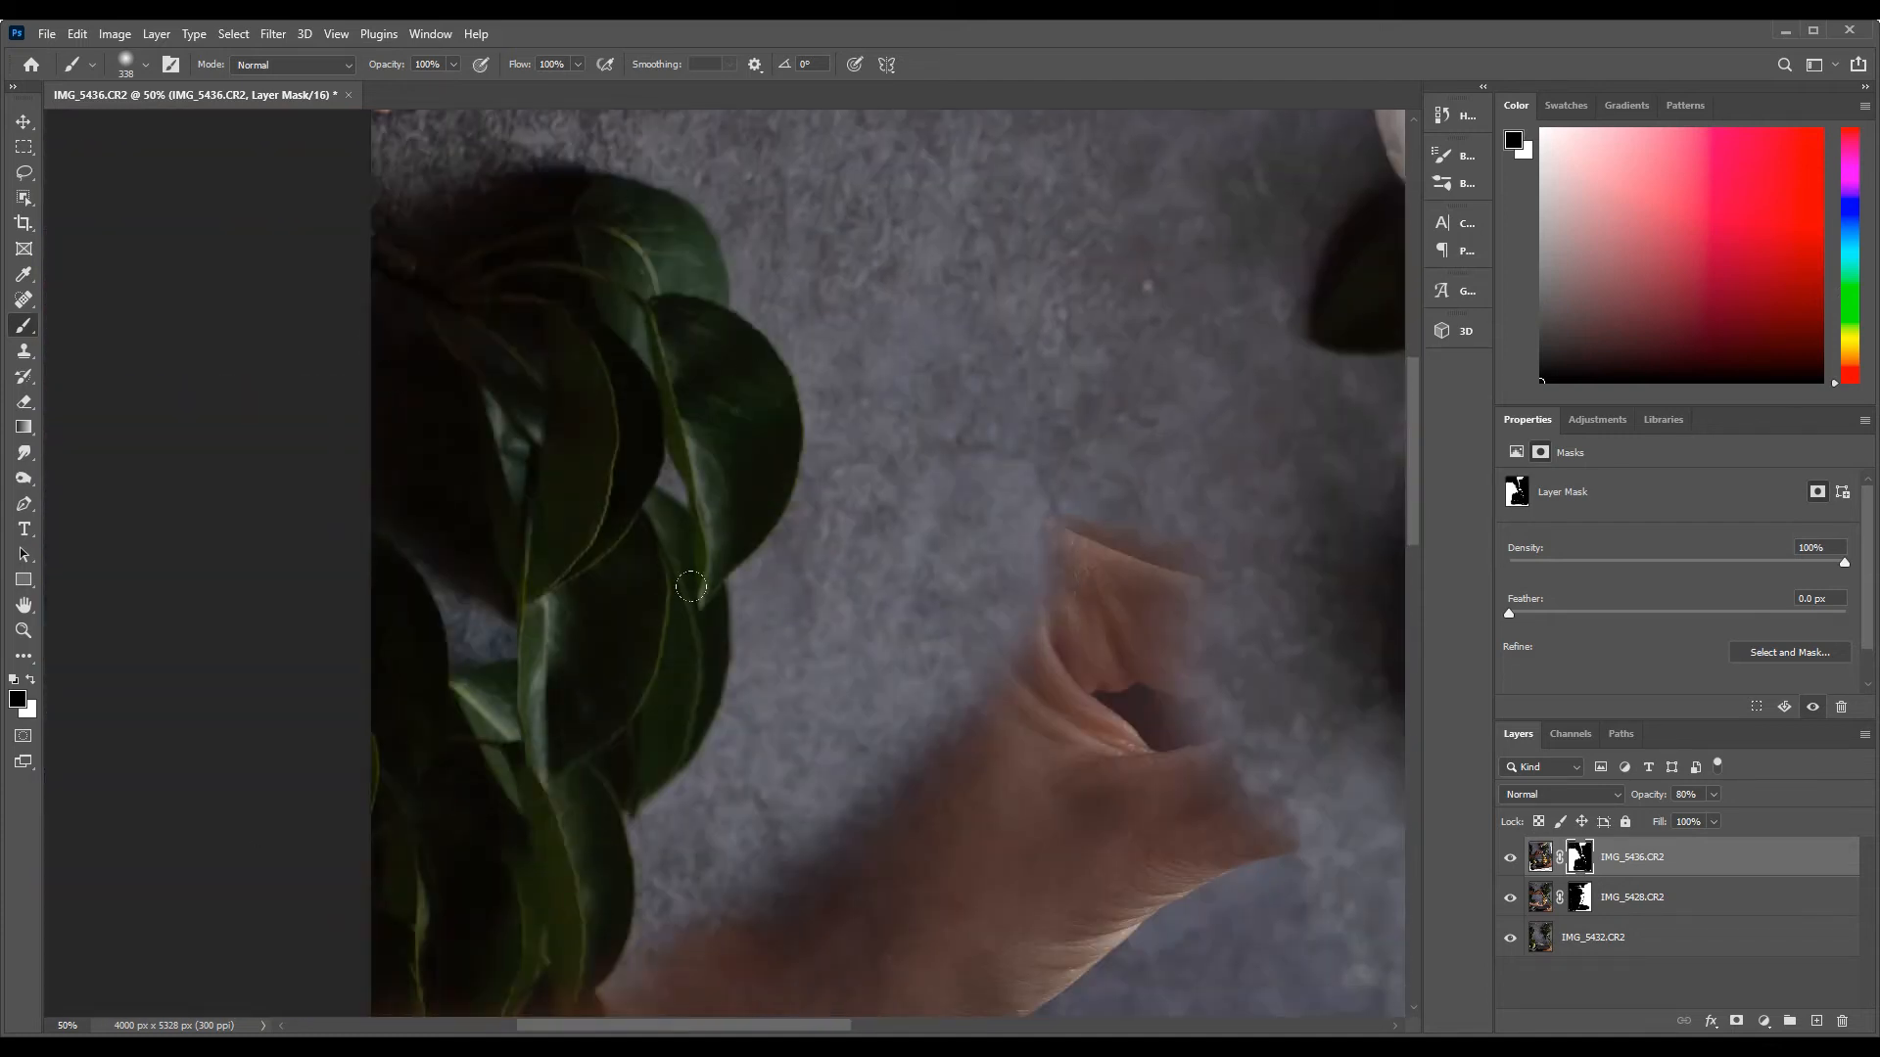
Mask out the hand and arm holding the pear, along with the duplicate background below them
{"action": "scroll", "coordinate": [691, 587], "scroll_direction": "down", "scroll_amount": 3}
{"action": "left_click_drag", "start_coordinate": [1126, 588], "coordinate": [686, 832]}
{"action": "scroll", "coordinate": [686, 833], "scroll_direction": "down", "scroll_amount": 5}
{"action": "left_click_drag", "start_coordinate": [832, 489], "coordinate": [587, 832]}
{"action": "scroll", "coordinate": [587, 832], "scroll_direction": "right", "scroll_amount": 3}
{"action": "scroll", "coordinate": [587, 832], "scroll_direction": "down", "scroll_amount": 4}
{"action": "scroll", "coordinate": [392, 735], "scroll_direction": "left", "scroll_amount": 3}
{"action": "scroll", "coordinate": [149, 717], "scroll_direction": "down", "scroll_amount": 3}
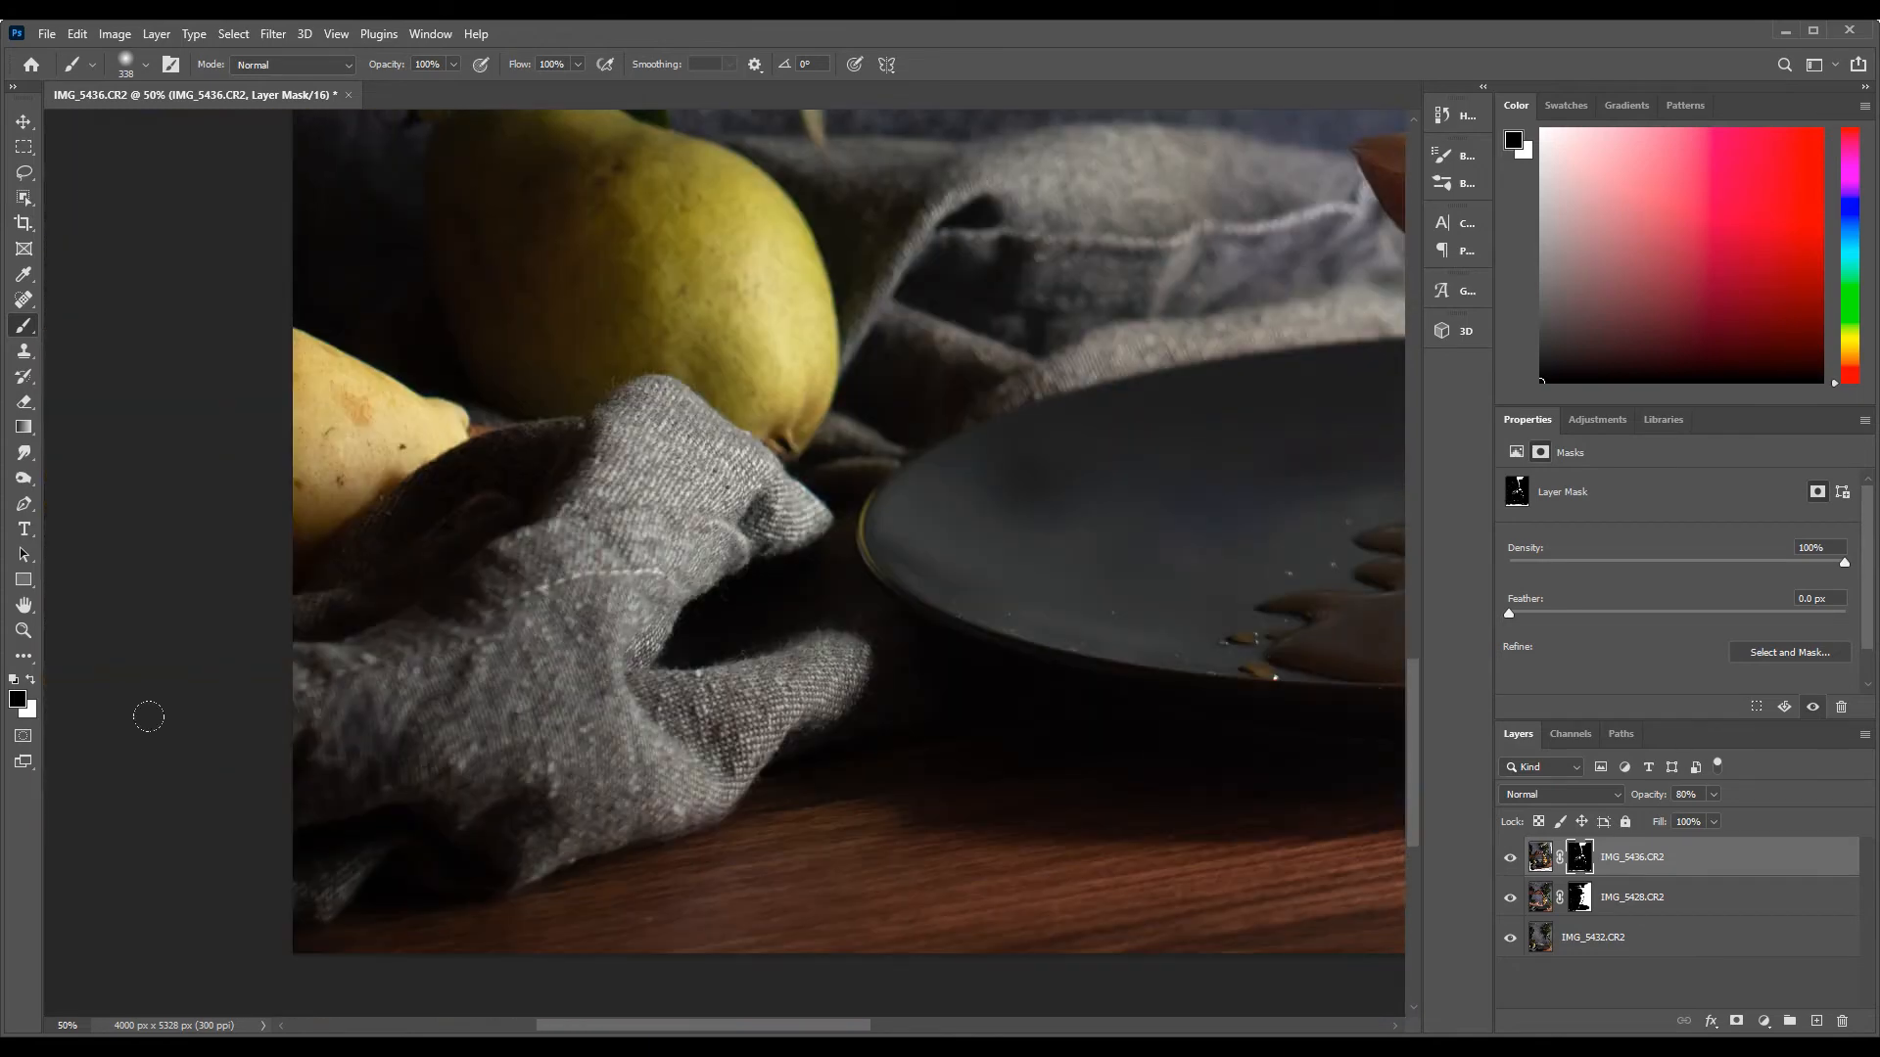
Paint the lower end of the hanging syrup thread back in with a 15 px soft white brush
{"action": "scroll", "coordinate": [392, 587], "scroll_direction": "right", "scroll_amount": 4}
{"action": "scroll", "coordinate": [721, 424], "scroll_direction": "up", "scroll_amount": 4}
{"action": "key", "text": "z"}
{"action": "left_click", "coordinate": [1011, 491]}
{"action": "key", "text": "b"}
{"action": "left_click", "coordinate": [145, 65]}
{"action": "left_click_drag", "start_coordinate": [178, 127], "coordinate": [123, 128]}
{"action": "type", "text": "x"}
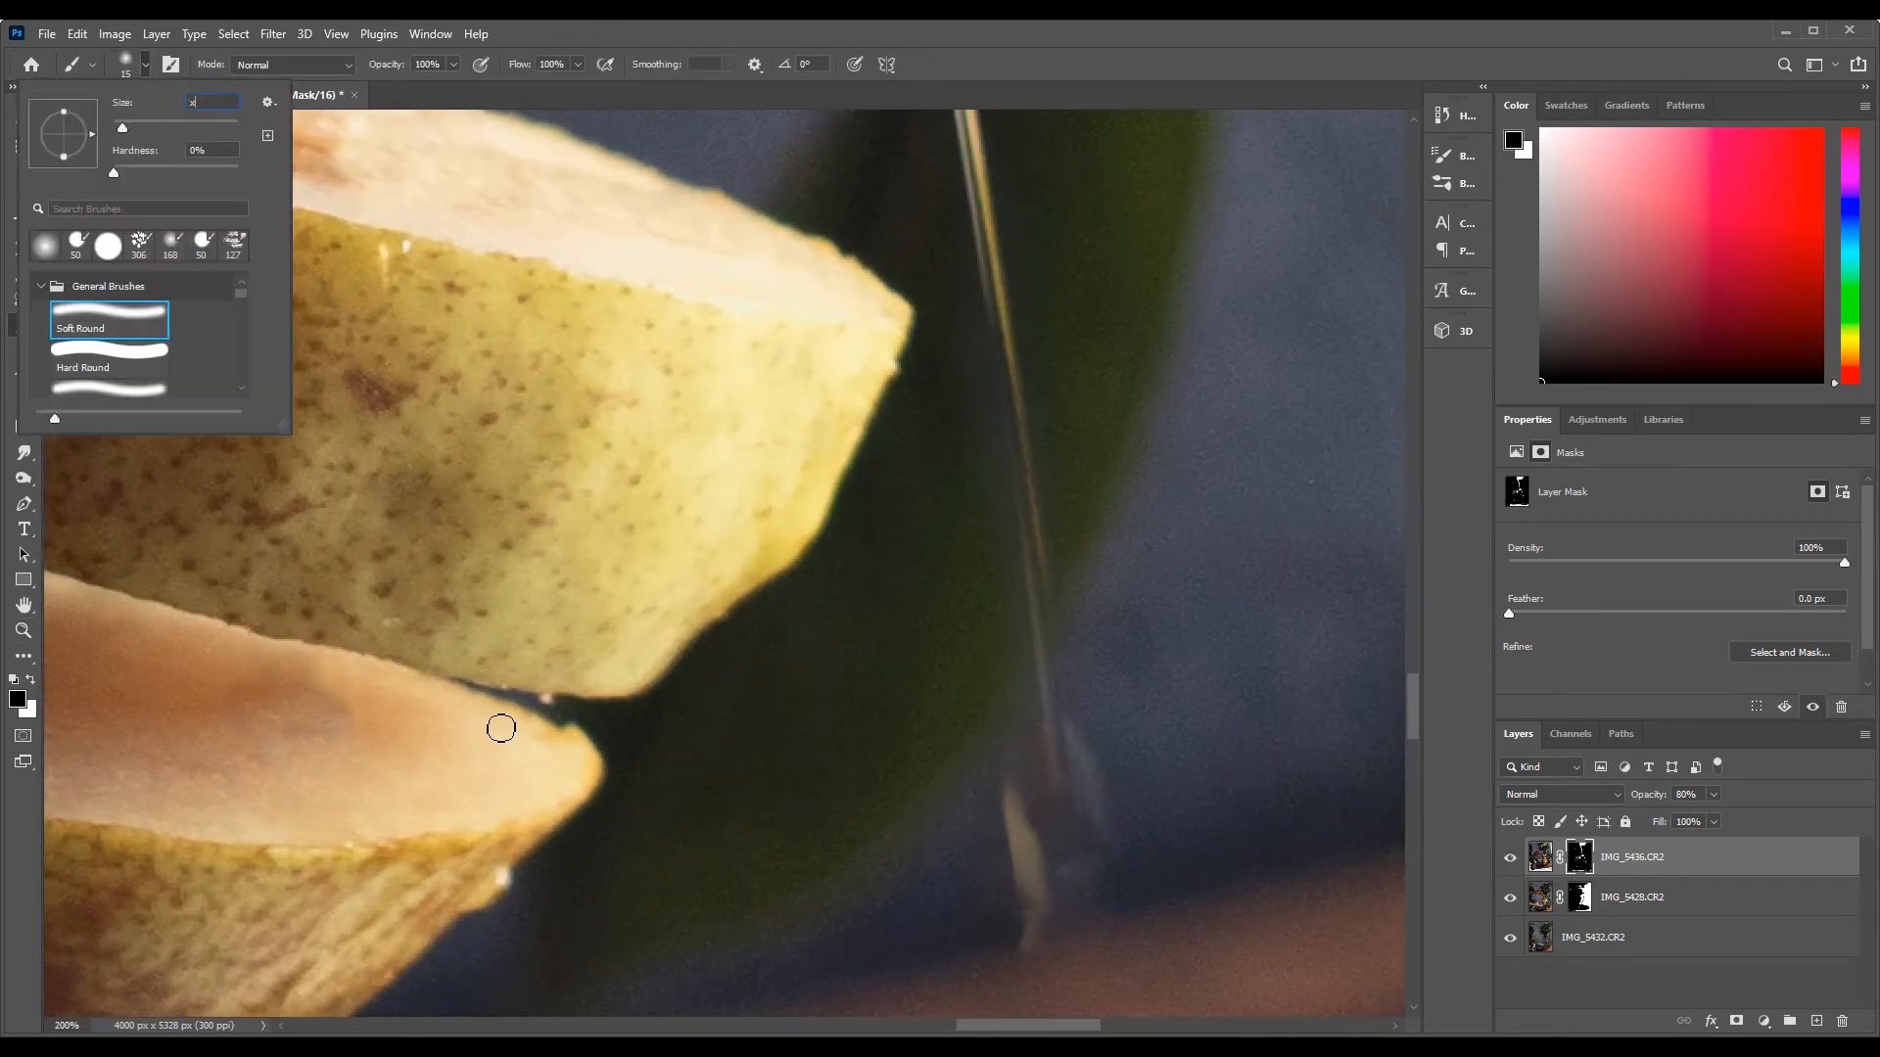
{"action": "key", "text": "Return"}
{"action": "key", "text": "x"}
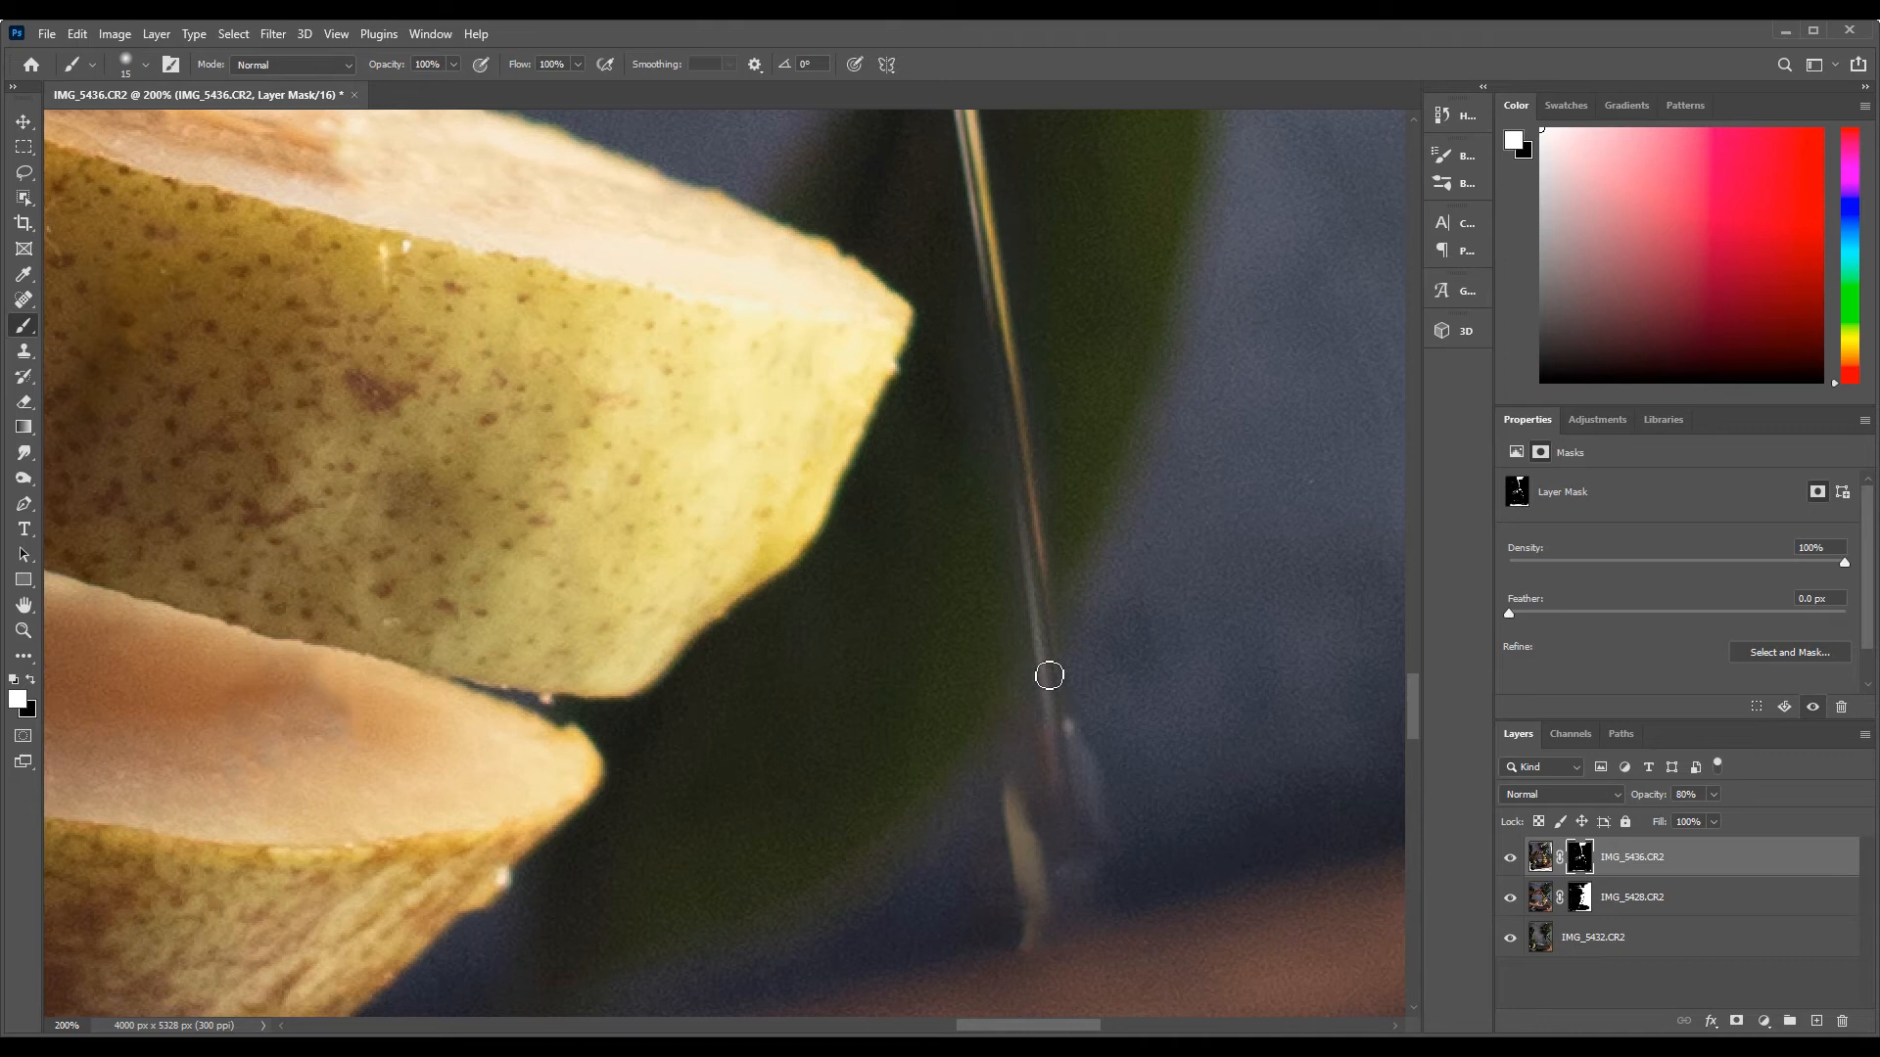
{"action": "scroll", "coordinate": [1075, 869], "scroll_direction": "down", "scroll_amount": 3}
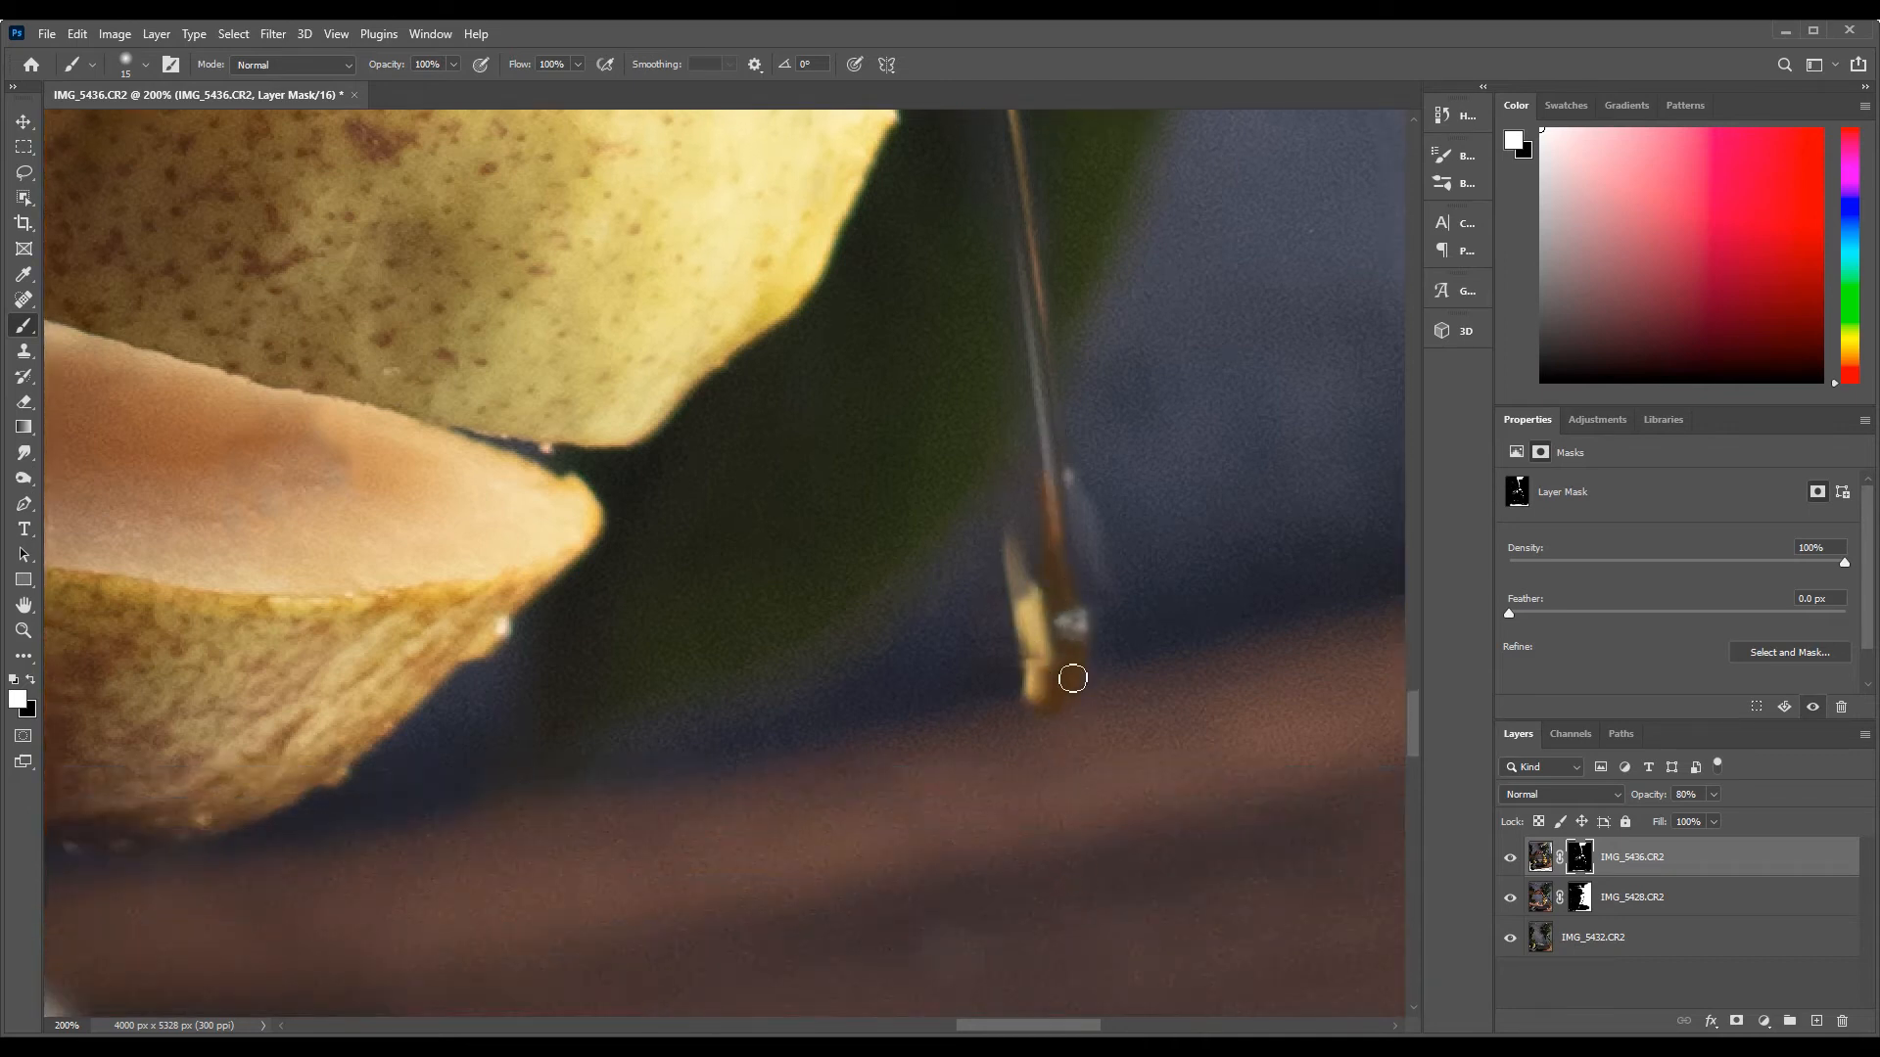
{"action": "scroll", "coordinate": [1045, 673], "scroll_direction": "up", "scroll_amount": 10}
Refine the mask around the syrup on the middle slices, restoring drips in white and hiding stray edges in black
{"action": "left_click_drag", "start_coordinate": [806, 549], "coordinate": [697, 343]}
{"action": "left_click_drag", "start_coordinate": [930, 294], "coordinate": [955, 579]}
{"action": "mouse_move", "coordinate": [284, 627]}
{"action": "left_mouse_down"}
{"action": "mouse_move", "coordinate": [344, 587]}
{"action": "mouse_move", "coordinate": [475, 607]}
{"action": "left_mouse_up"}
{"action": "mouse_move", "coordinate": [313, 490]}
{"action": "left_mouse_down"}
{"action": "mouse_move", "coordinate": [425, 441]}
{"action": "mouse_move", "coordinate": [364, 245]}
{"action": "left_mouse_up"}
{"action": "key", "text": "x"}
{"action": "left_click_drag", "start_coordinate": [262, 626], "coordinate": [293, 676]}
{"action": "mouse_move", "coordinate": [388, 614]}
{"action": "left_mouse_down"}
{"action": "mouse_move", "coordinate": [479, 651]}
{"action": "mouse_move", "coordinate": [521, 590]}
{"action": "left_mouse_up"}
{"action": "key", "text": "x"}
Clean up the mask around the syrup running down the upper slices, alternating between white and black
{"action": "scroll", "coordinate": [725, 470], "scroll_direction": "up", "scroll_amount": 6}
{"action": "mouse_move", "coordinate": [798, 497]}
{"action": "left_mouse_down"}
{"action": "mouse_move", "coordinate": [841, 680]}
{"action": "mouse_move", "coordinate": [631, 762]}
{"action": "left_mouse_up"}
{"action": "key", "text": "x"}
{"action": "mouse_move", "coordinate": [844, 330]}
{"action": "left_mouse_down"}
{"action": "mouse_move", "coordinate": [826, 525]}
{"action": "mouse_move", "coordinate": [850, 625]}
{"action": "left_mouse_up"}
{"action": "left_click_drag", "start_coordinate": [724, 413], "coordinate": [809, 638]}
{"action": "key", "text": "x"}
{"action": "scroll", "coordinate": [725, 470], "scroll_direction": "up", "scroll_amount": 5}
{"action": "left_click_drag", "start_coordinate": [910, 685], "coordinate": [877, 617]}
Refine the mask around the syrup drip between the top piece and the slice below, hiding the toothpick remnants
{"action": "scroll", "coordinate": [725, 470], "scroll_direction": "left", "scroll_amount": 5}
{"action": "left_click_drag", "start_coordinate": [539, 397], "coordinate": [522, 546]}
{"action": "key", "text": "x"}
{"action": "left_click_drag", "start_coordinate": [700, 566], "coordinate": [752, 523]}
{"action": "left_click_drag", "start_coordinate": [618, 458], "coordinate": [626, 492]}
{"action": "left_click_drag", "start_coordinate": [681, 311], "coordinate": [760, 268]}
{"action": "key", "text": "x"}
{"action": "left_click_drag", "start_coordinate": [507, 315], "coordinate": [546, 384]}
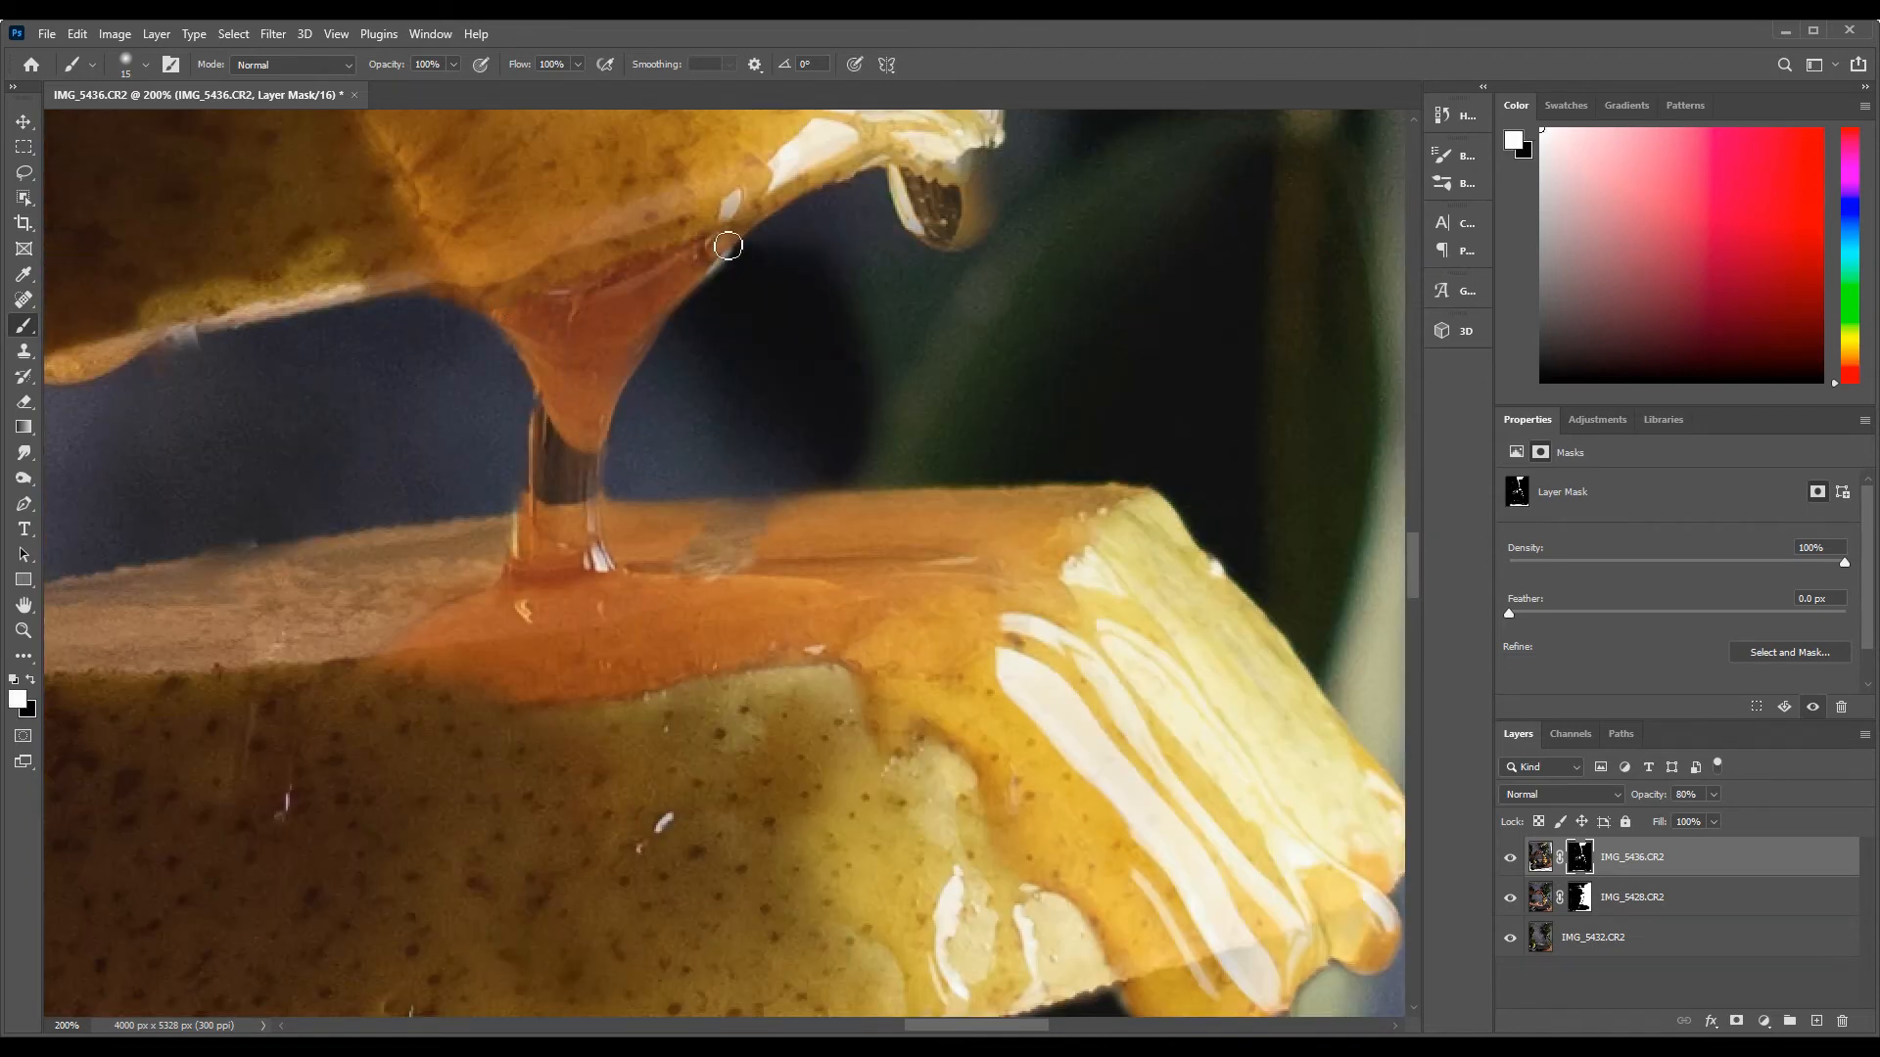
{"action": "left_click_drag", "start_coordinate": [721, 247], "coordinate": [635, 374]}
Paint the syrup-coated surface of the top pear piece back into the mask in white
{"action": "scroll", "coordinate": [764, 391], "scroll_direction": "up", "scroll_amount": 4}
{"action": "scroll", "coordinate": [763, 391], "scroll_direction": "right", "scroll_amount": 3}
{"action": "left_click_drag", "start_coordinate": [785, 480], "coordinate": [726, 613]}
{"action": "scroll", "coordinate": [724, 470], "scroll_direction": "up", "scroll_amount": 5}
{"action": "scroll", "coordinate": [724, 470], "scroll_direction": "left", "scroll_amount": 4}
{"action": "left_click_drag", "start_coordinate": [321, 268], "coordinate": [377, 284]}
Restore the glossy pear stem in the mask and hide the leftover fringe around it in black
{"action": "scroll", "coordinate": [343, 255], "scroll_direction": "up", "scroll_amount": 4}
{"action": "mouse_move", "coordinate": [302, 370]}
{"action": "left_mouse_down"}
{"action": "mouse_move", "coordinate": [252, 456]}
{"action": "mouse_move", "coordinate": [269, 329]}
{"action": "mouse_move", "coordinate": [380, 495]}
{"action": "mouse_move", "coordinate": [487, 607]}
{"action": "left_mouse_up"}
{"action": "key", "text": "x"}
{"action": "mouse_move", "coordinate": [392, 372]}
{"action": "left_mouse_down"}
{"action": "mouse_move", "coordinate": [496, 597]}
{"action": "mouse_move", "coordinate": [450, 284]}
{"action": "left_mouse_up"}
{"action": "left_click_drag", "start_coordinate": [250, 493], "coordinate": [299, 636]}
{"action": "scroll", "coordinate": [424, 592], "scroll_direction": "up", "scroll_amount": 6}
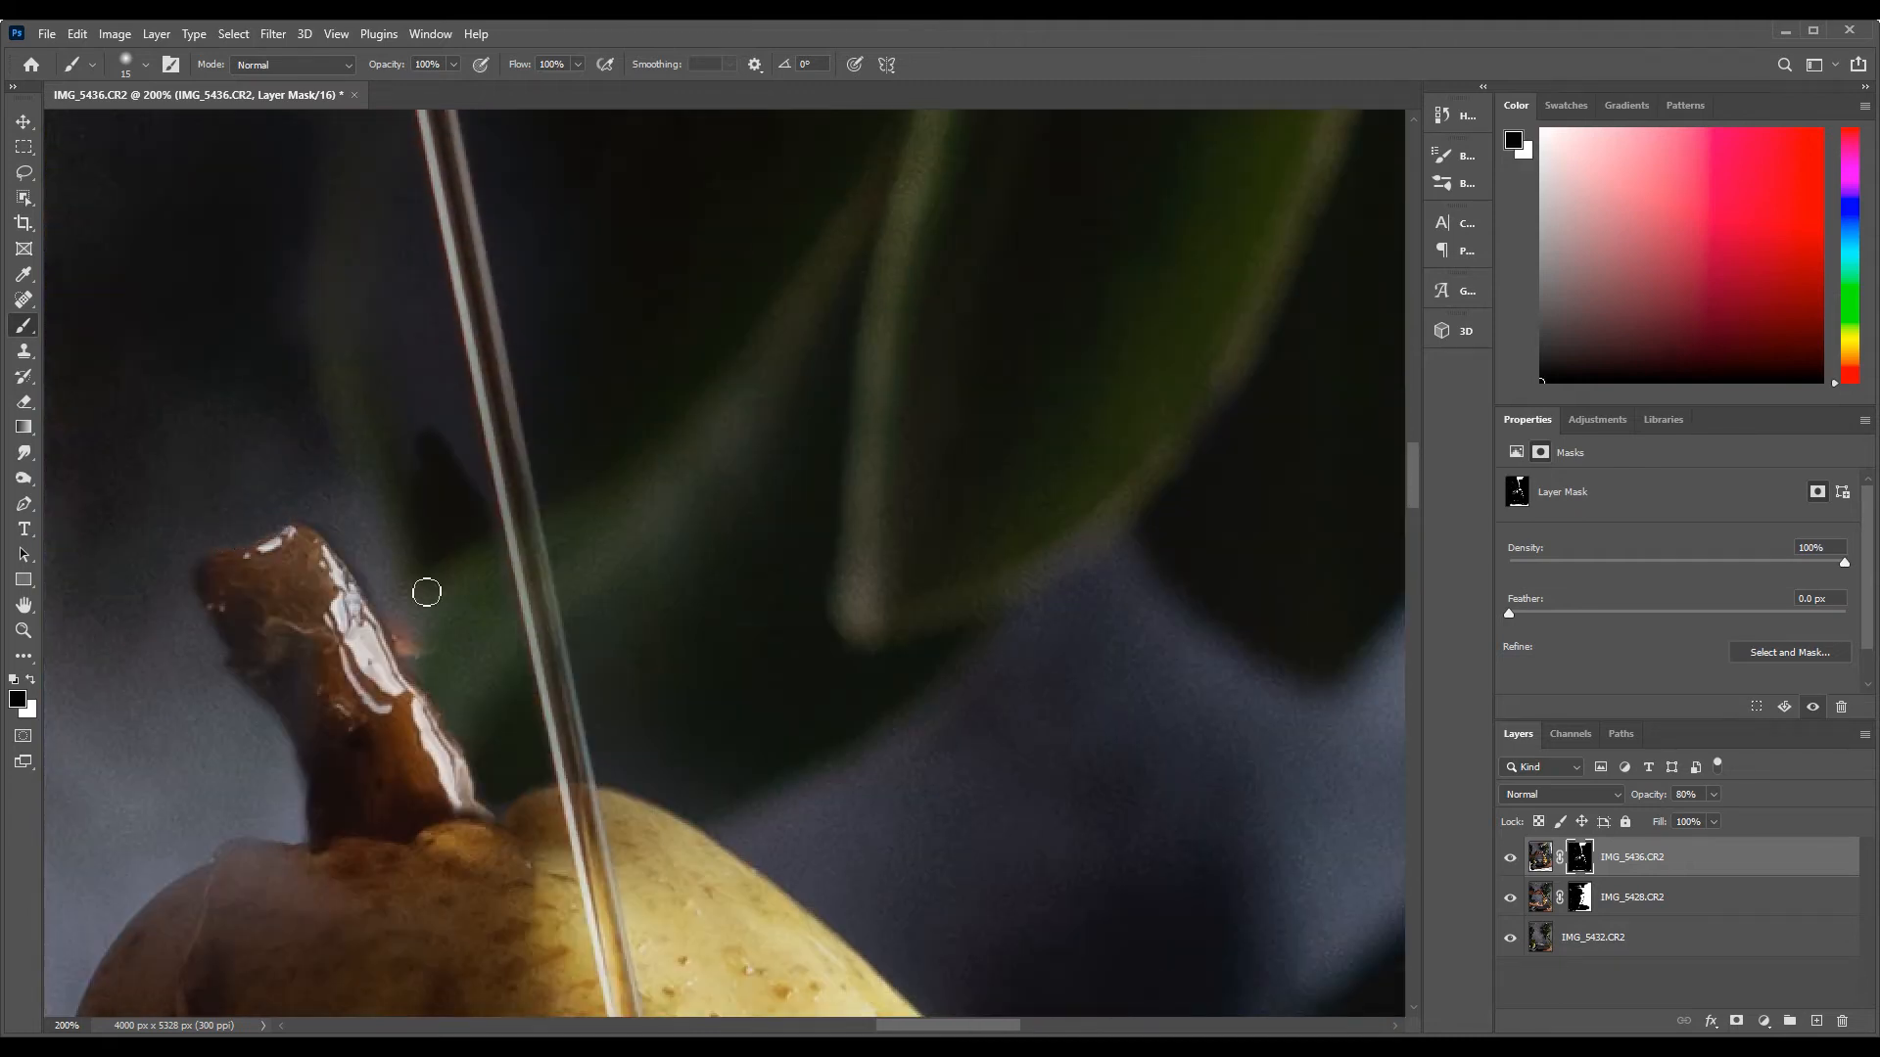
Mask out the remaining background patches alongside the syrup stream above the stem
{"action": "scroll", "coordinate": [509, 509], "scroll_direction": "up", "scroll_amount": 3}
{"action": "scroll", "coordinate": [509, 509], "scroll_direction": "right", "scroll_amount": 2}
{"action": "left_click_drag", "start_coordinate": [342, 568], "coordinate": [409, 791]}
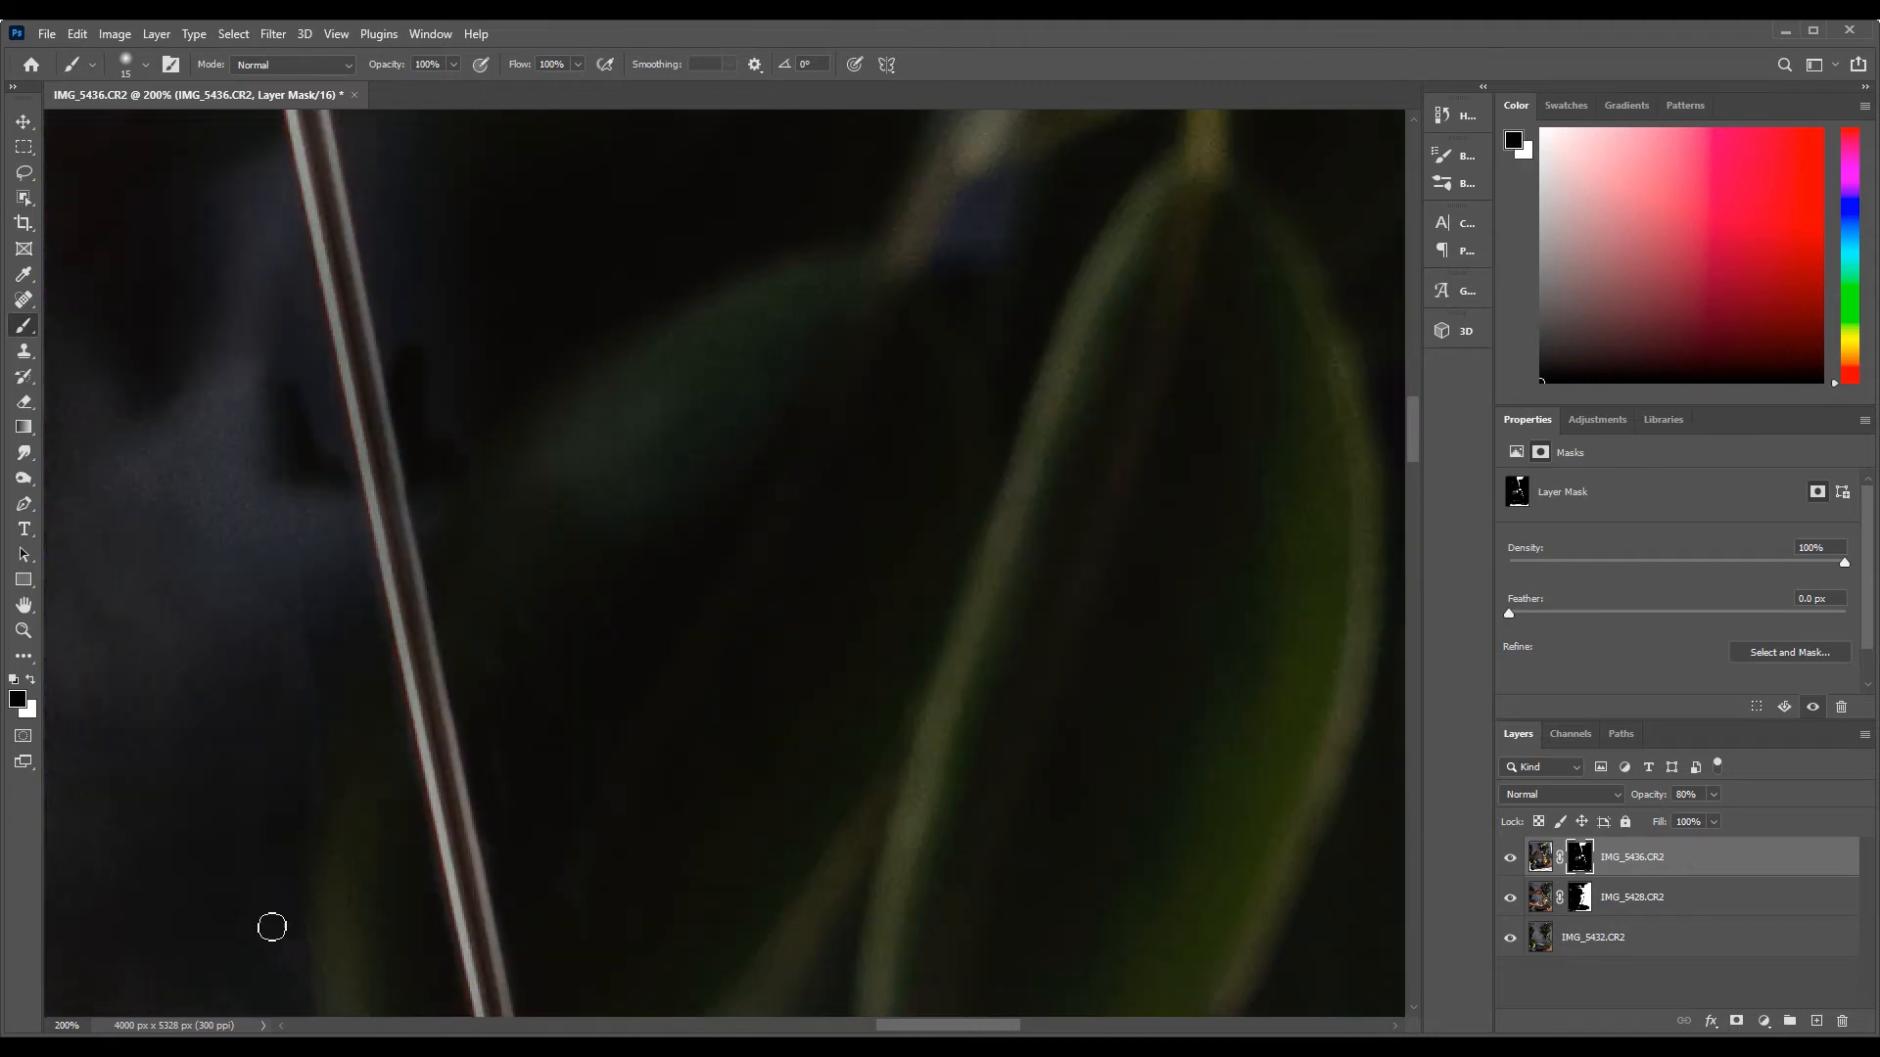
{"action": "scroll", "coordinate": [273, 920], "scroll_direction": "up", "scroll_amount": 2}
{"action": "left_click_drag", "start_coordinate": [320, 526], "coordinate": [222, 341]}
{"action": "scroll", "coordinate": [201, 354], "scroll_direction": "up", "scroll_amount": 1}
Paint the syrup stream back in white from above the leaves down to the top pear piece
{"action": "key", "text": "x"}
{"action": "left_click_drag", "start_coordinate": [310, 402], "coordinate": [393, 783]}
{"action": "scroll", "coordinate": [394, 773], "scroll_direction": "down", "scroll_amount": 4}
{"action": "left_click_drag", "start_coordinate": [388, 421], "coordinate": [433, 609]}
{"action": "scroll", "coordinate": [432, 609], "scroll_direction": "down", "scroll_amount": 4}
{"action": "left_click_drag", "start_coordinate": [519, 490], "coordinate": [579, 768]}
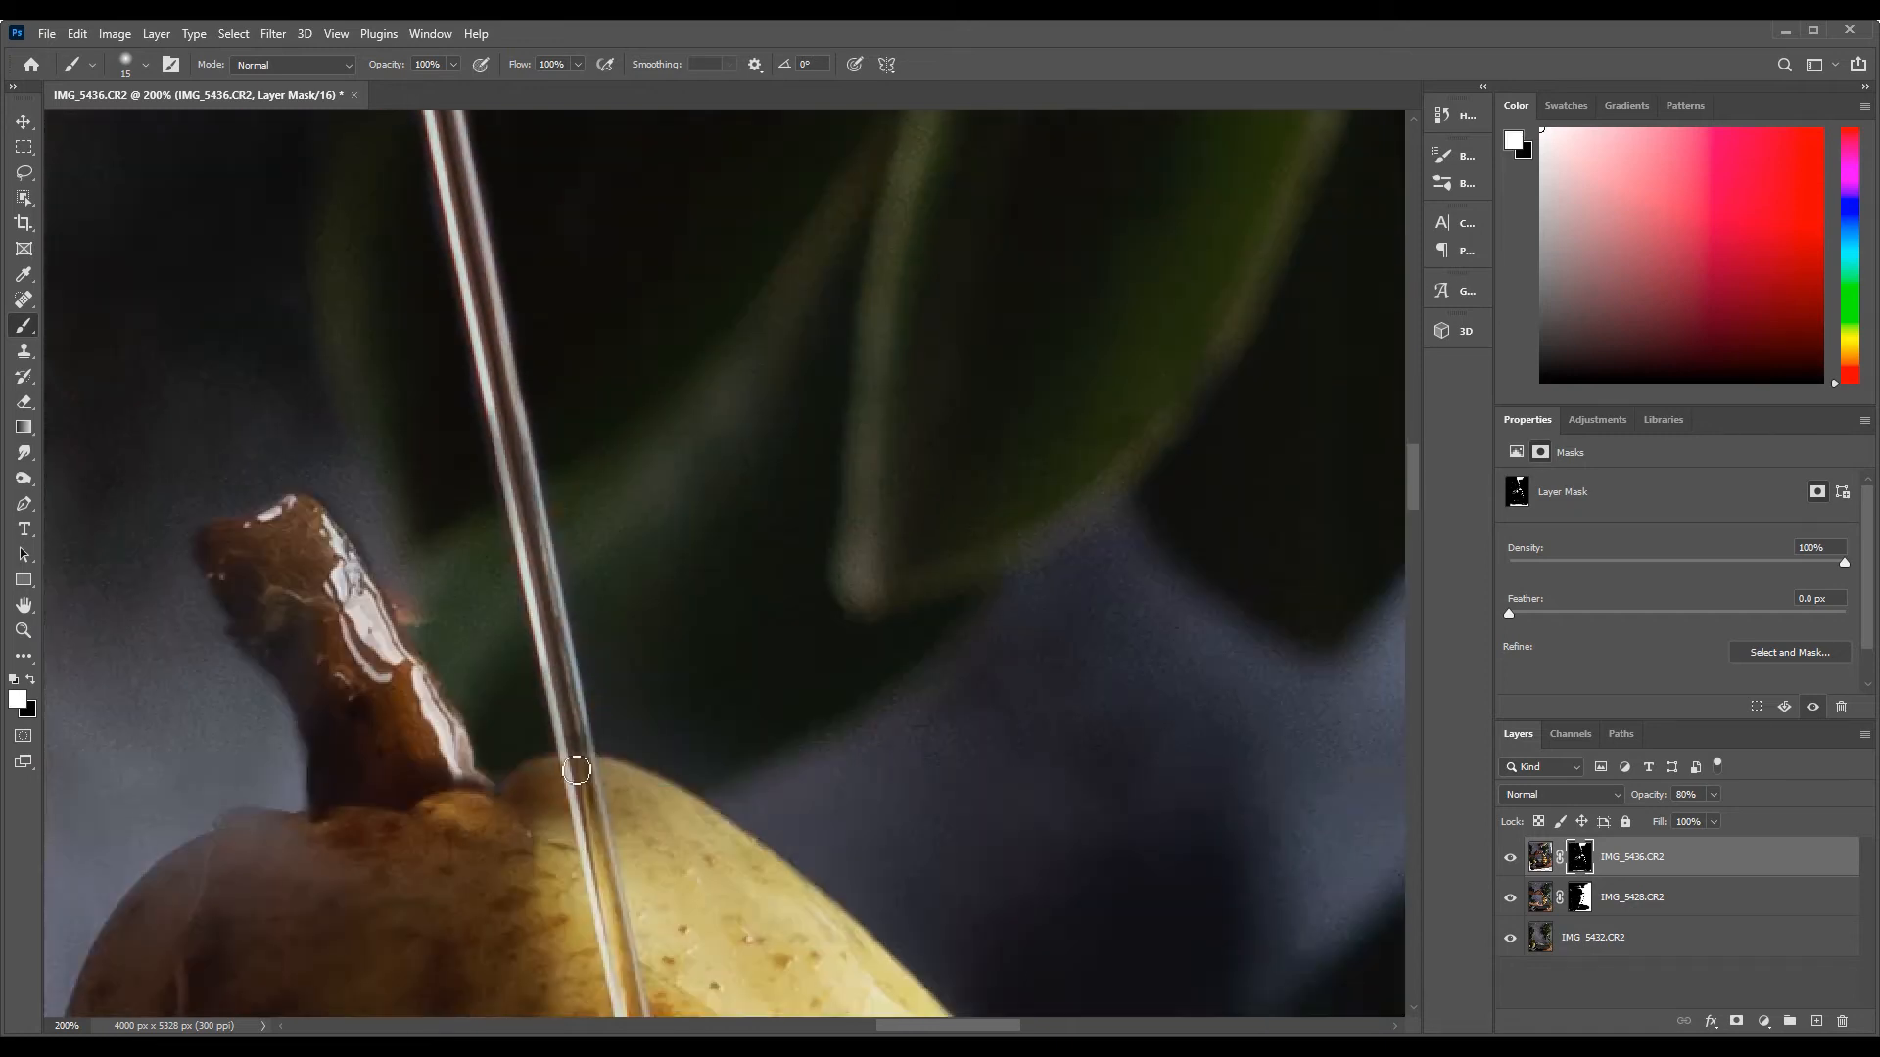
Restore the upper part of the syrup stream in the mask up to the jug's spout
{"action": "scroll", "coordinate": [548, 744], "scroll_direction": "up", "scroll_amount": 8}
{"action": "scroll", "coordinate": [378, 549], "scroll_direction": "up", "scroll_amount": 2}
{"action": "scroll", "coordinate": [380, 533], "scroll_direction": "up", "scroll_amount": 8}
{"action": "scroll", "coordinate": [380, 489], "scroll_direction": "left", "scroll_amount": 3}
{"action": "mouse_move", "coordinate": [374, 338]}
{"action": "left_mouse_down"}
{"action": "mouse_move", "coordinate": [430, 495]}
{"action": "mouse_move", "coordinate": [575, 651]}
{"action": "left_mouse_up"}
{"action": "key", "text": "x"}
Enlarge the white brush to 51 px and paint the jug's spout back into the mask
{"action": "scroll", "coordinate": [431, 495], "scroll_direction": "down", "scroll_amount": 5}
{"action": "scroll", "coordinate": [643, 718], "scroll_direction": "down", "scroll_amount": 7}
{"action": "scroll", "coordinate": [717, 222], "scroll_direction": "up", "scroll_amount": 16}
{"action": "scroll", "coordinate": [587, 391], "scroll_direction": "left", "scroll_amount": 3}
{"action": "key", "text": "x"}
{"action": "left_click", "coordinate": [145, 64]}
{"action": "left_click", "coordinate": [147, 128]}
{"action": "left_click_drag", "start_coordinate": [502, 519], "coordinate": [507, 566]}
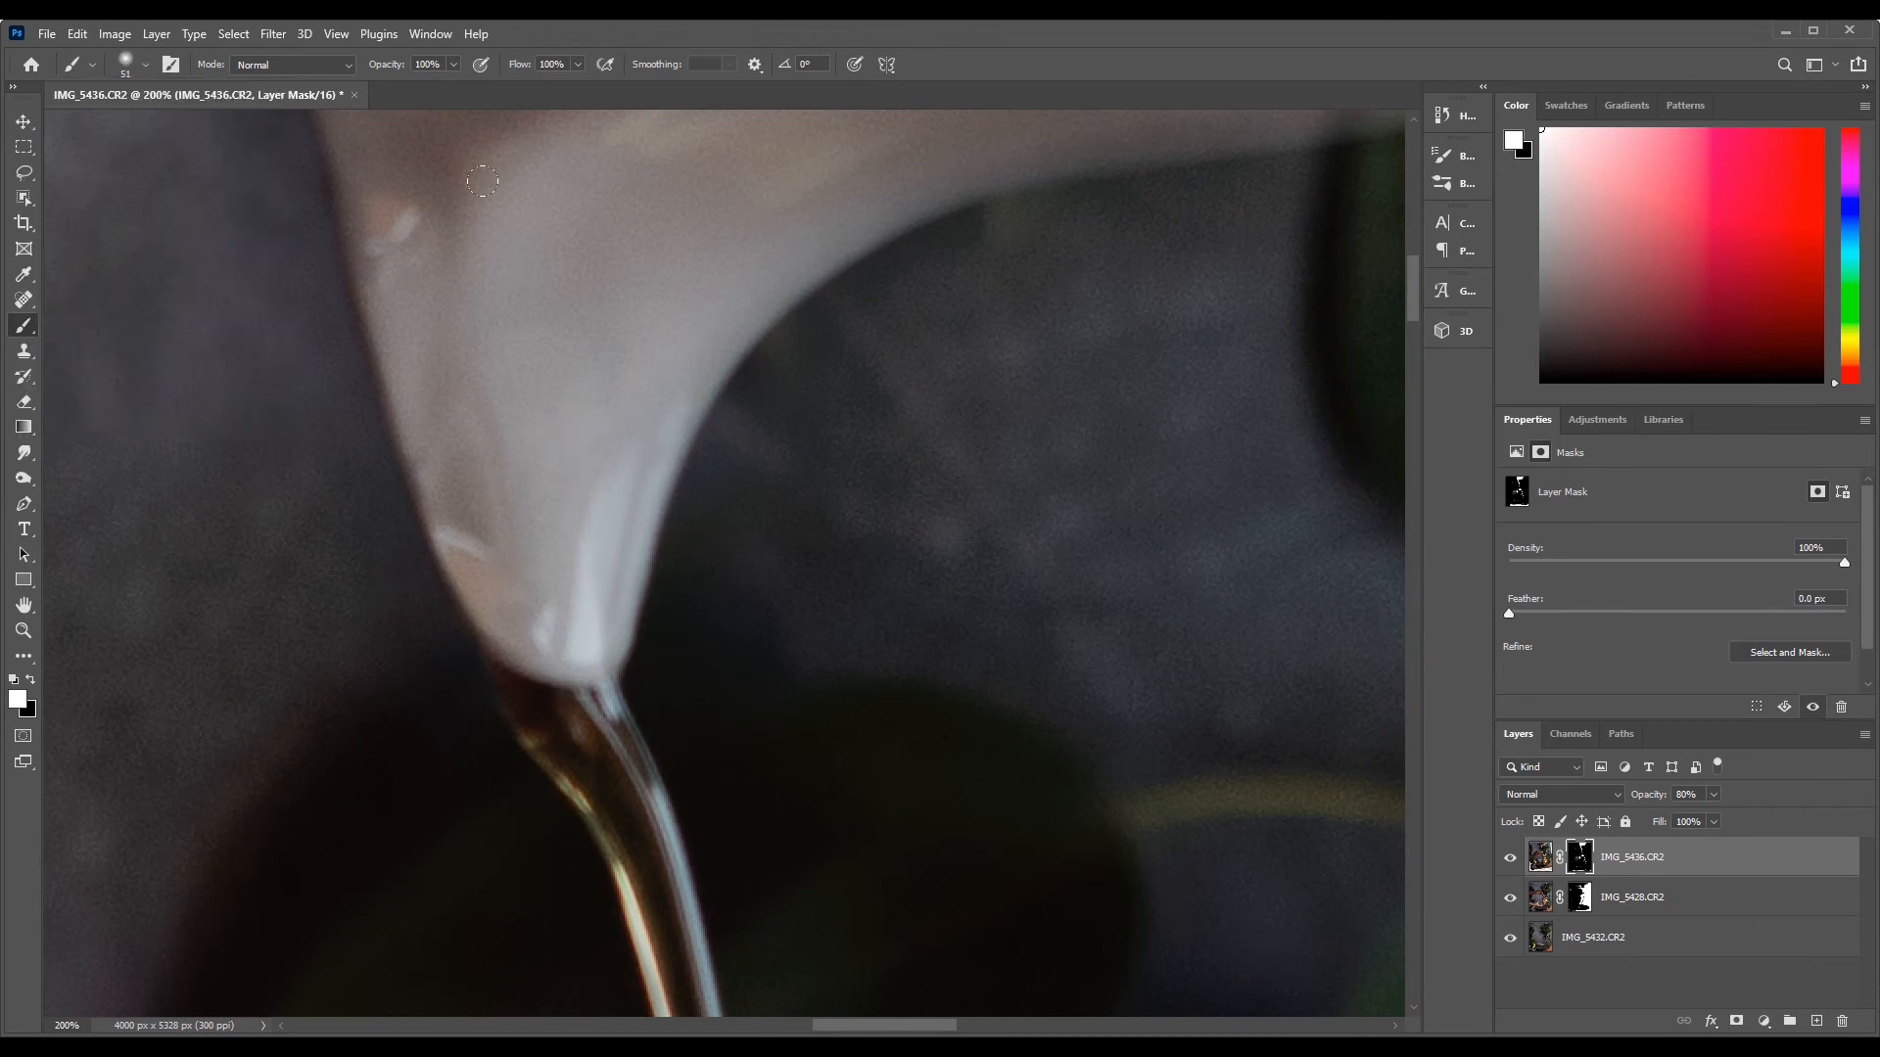
Paint the jug's body back into the layer mask in white, from the spout up to its patterned part
{"action": "scroll", "coordinate": [474, 173], "scroll_direction": "up", "scroll_amount": 7}
{"action": "scroll", "coordinate": [407, 714], "scroll_direction": "right", "scroll_amount": 8}
{"action": "left_click_drag", "start_coordinate": [408, 714], "coordinate": [1087, 578]}
{"action": "scroll", "coordinate": [819, 378], "scroll_direction": "up", "scroll_amount": 3}
{"action": "scroll", "coordinate": [819, 378], "scroll_direction": "up", "scroll_amount": 5}
{"action": "scroll", "coordinate": [685, 490], "scroll_direction": "left", "scroll_amount": 15}
{"action": "scroll", "coordinate": [323, 692], "scroll_direction": "down", "scroll_amount": 5}
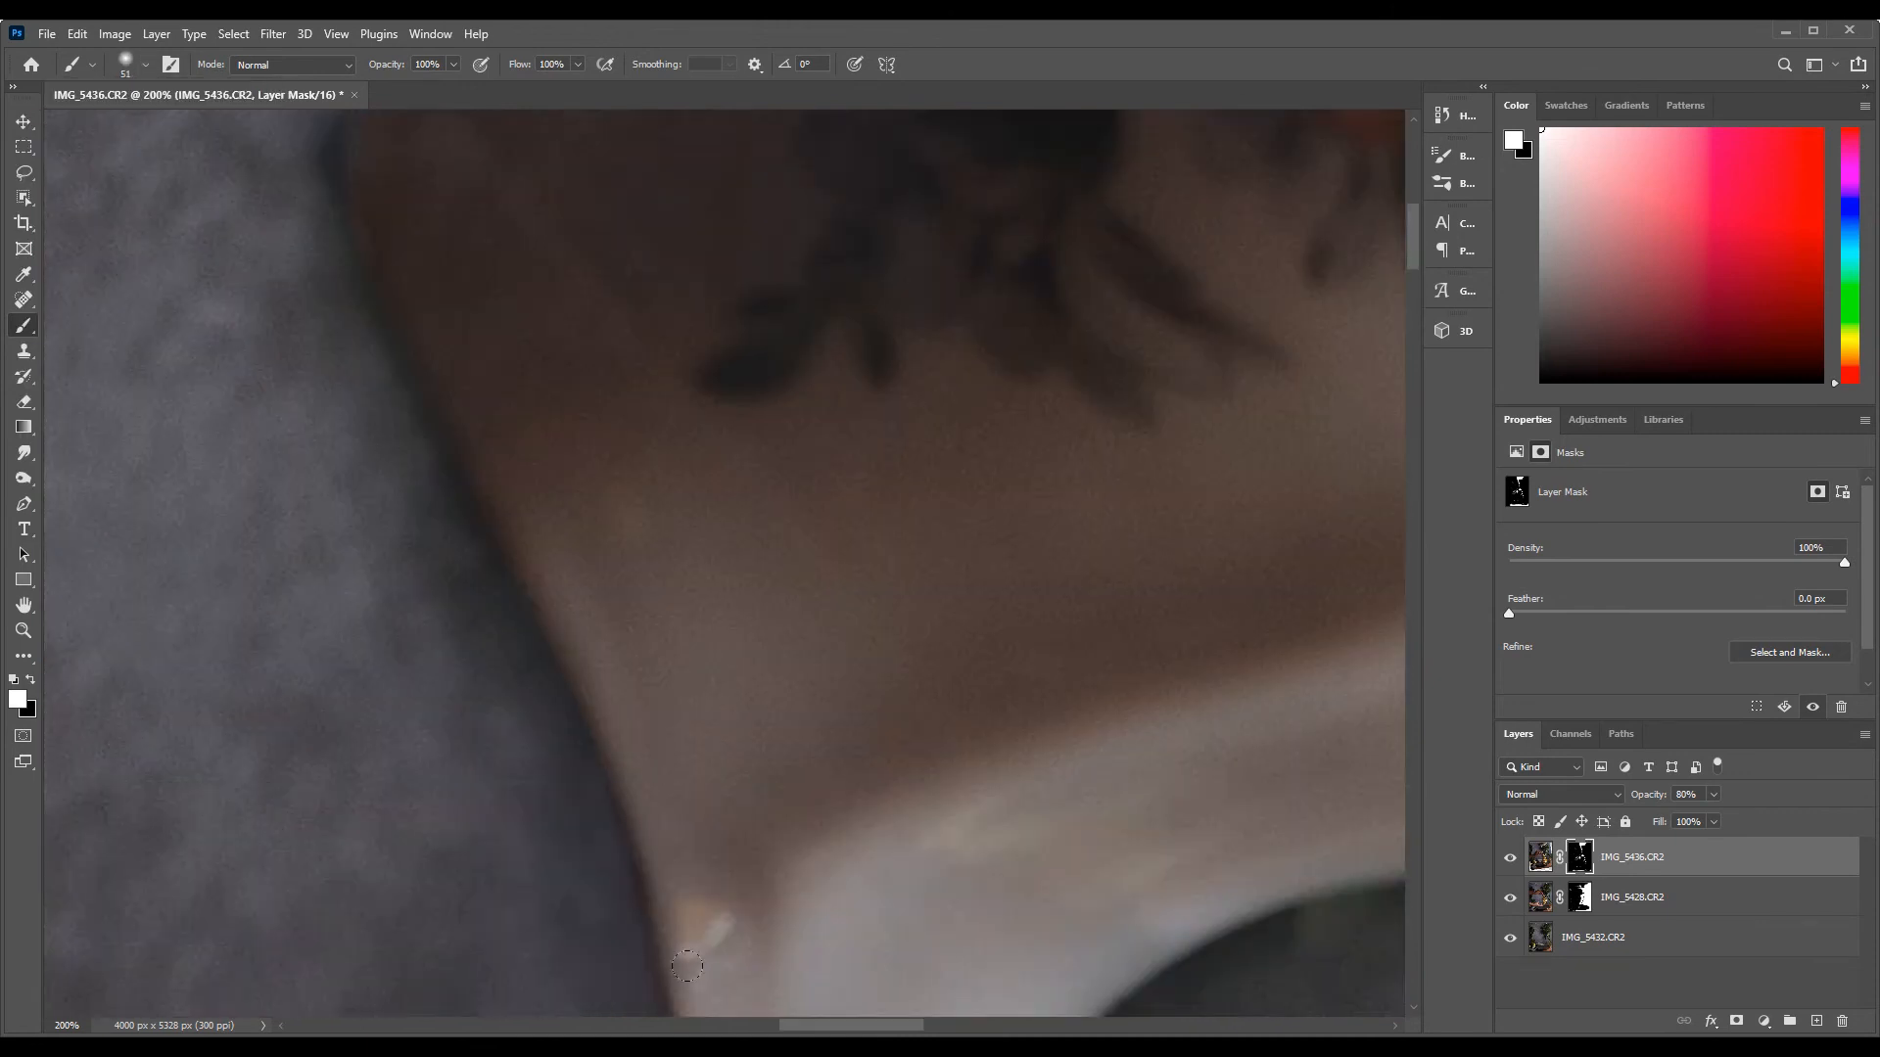
Crop the composite to a 4:5 (8:10) ratio, rotating the frame slightly to straighten the image
{"action": "key", "text": "z"}
{"action": "key", "text": "ctrl+0"}
{"action": "left_click", "coordinate": [24, 223]}
{"action": "left_click", "coordinate": [156, 66]}
{"action": "left_click", "coordinate": [167, 162]}
{"action": "left_click_drag", "start_coordinate": [865, 349], "coordinate": [865, 379]}
{"action": "left_click_drag", "start_coordinate": [1087, 127], "coordinate": [1110, 147]}
{"action": "left_click_drag", "start_coordinate": [866, 143], "coordinate": [865, 159]}
{"action": "left_click_drag", "start_coordinate": [710, 308], "coordinate": [711, 293]}
{"action": "left_click_drag", "start_coordinate": [865, 160], "coordinate": [867, 145]}
{"action": "left_click", "coordinate": [1034, 64]}
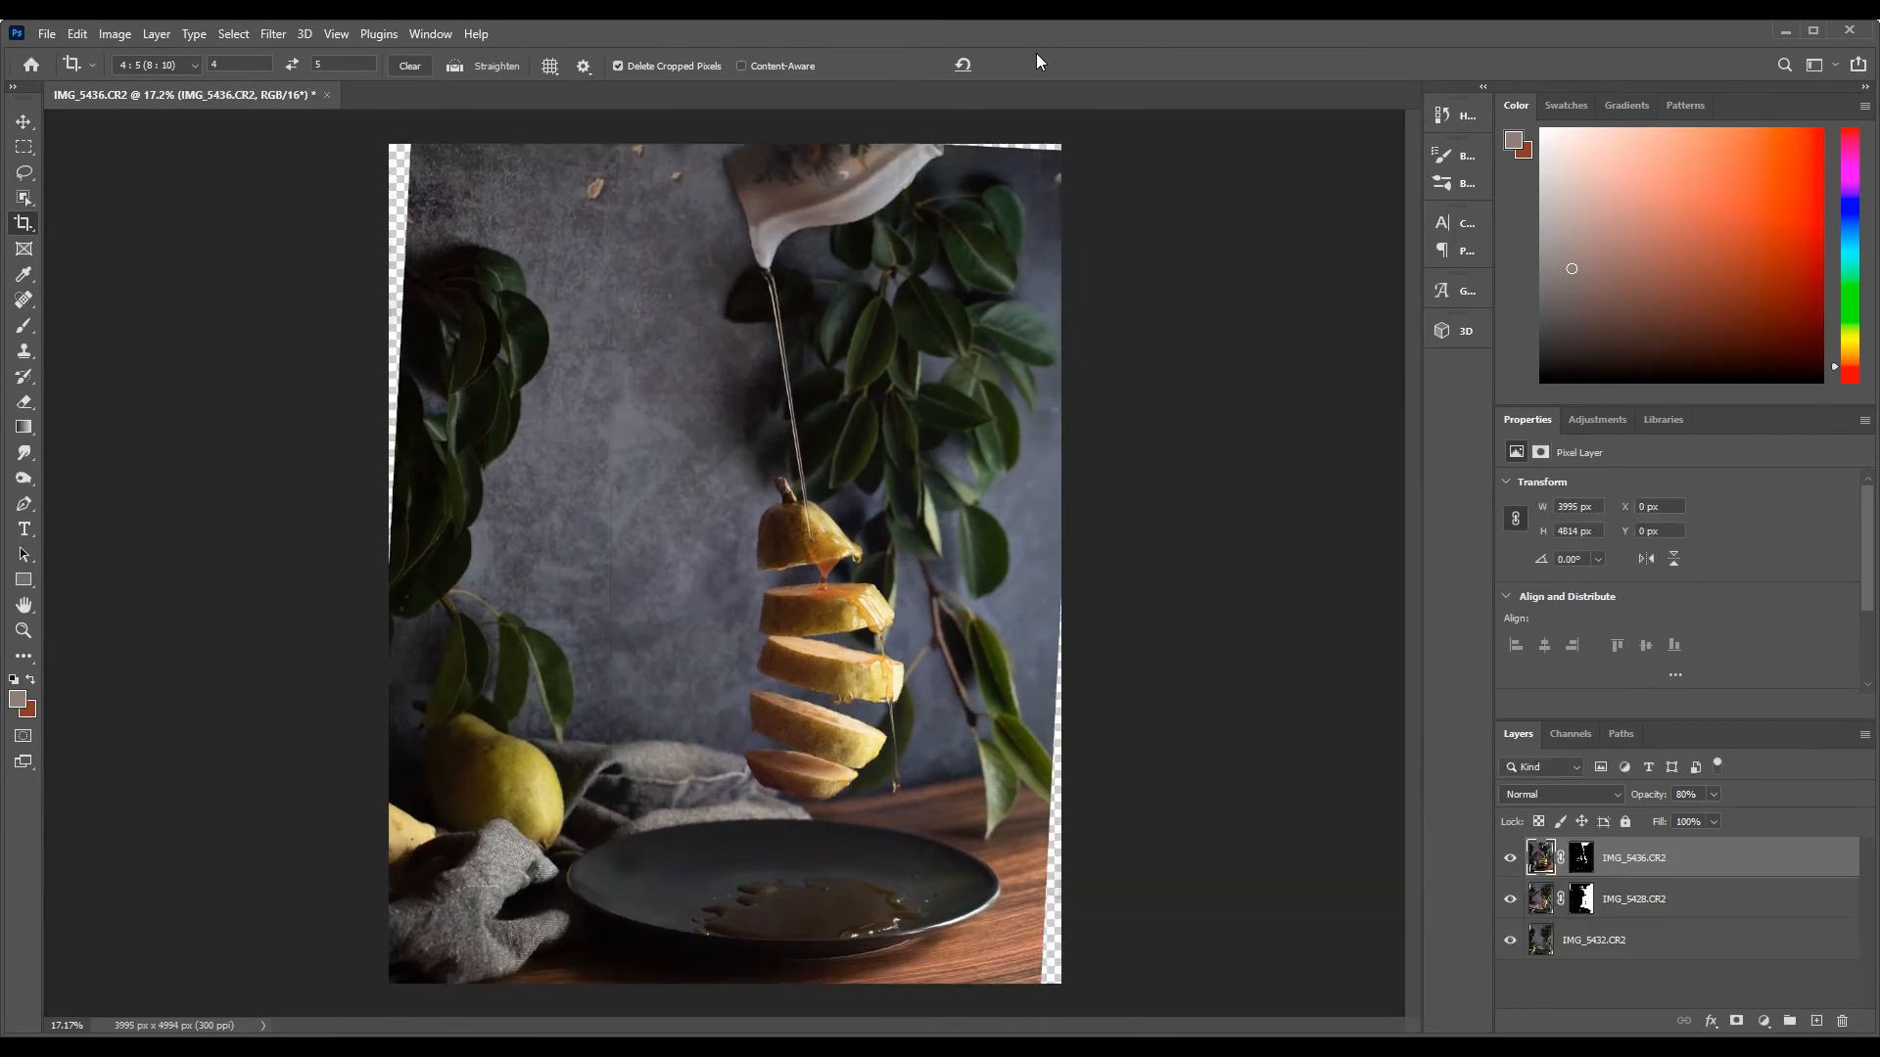
On the IMG_5432.CR2 layer, select the empty strip along the image's upper left edge and fill it with Content-Aware
{"action": "left_click", "coordinate": [1634, 950]}
{"action": "left_click", "coordinate": [24, 147]}
{"action": "left_click_drag", "start_coordinate": [415, 140], "coordinate": [227, 570]}
{"action": "right_click", "coordinate": [401, 431]}
{"action": "left_click", "coordinate": [465, 727]}
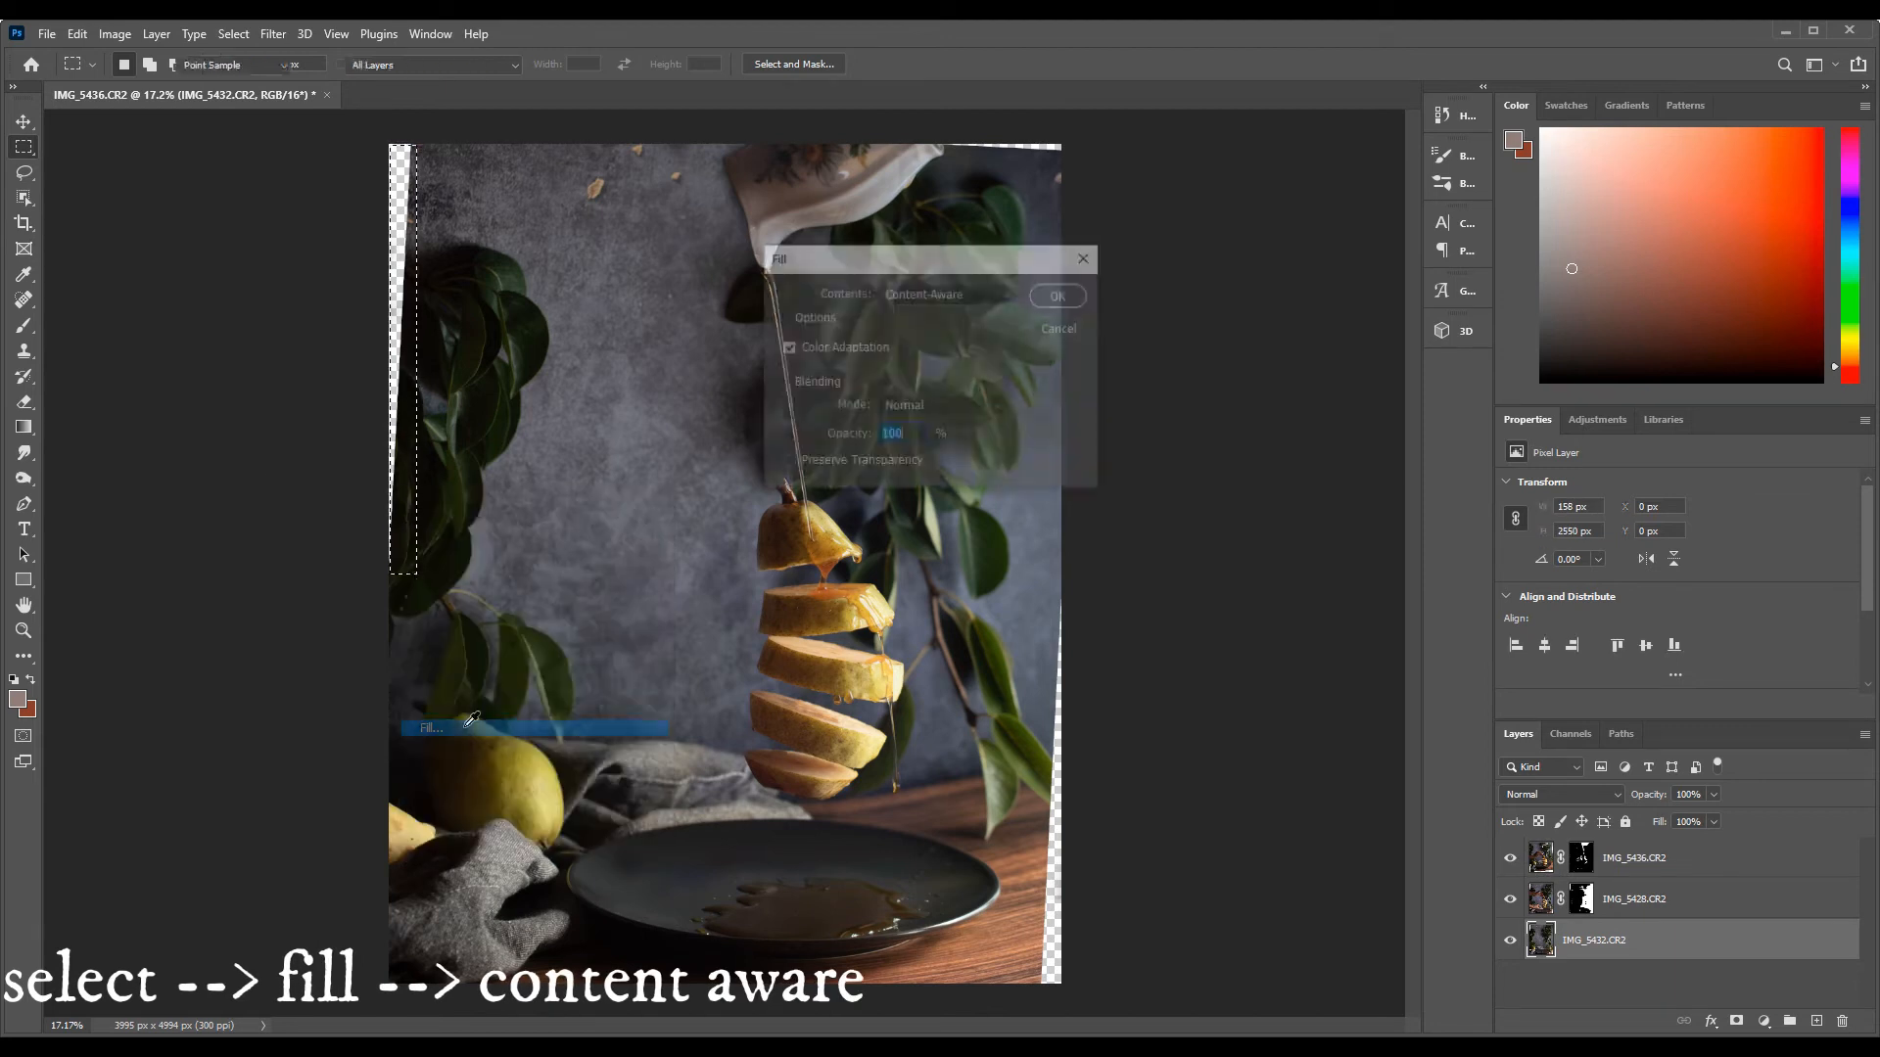
{"action": "key", "text": "Return"}
{"action": "key", "text": "ctrl+d"}
Try a Content-Aware fill on the empty strip along the image's lower right edge and undo it
{"action": "key", "text": "ctrl+d"}
{"action": "left_click_drag", "start_coordinate": [1035, 987], "coordinate": [1078, 580]}
{"action": "right_click", "coordinate": [1054, 763]}
{"action": "left_click", "coordinate": [1092, 638]}
{"action": "key", "text": "Return"}
{"action": "key", "text": "ctrl+d"}
{"action": "key", "text": "ctrl+z"}
{"action": "key", "text": "ctrl+z"}
{"action": "key", "text": "ctrl+z"}
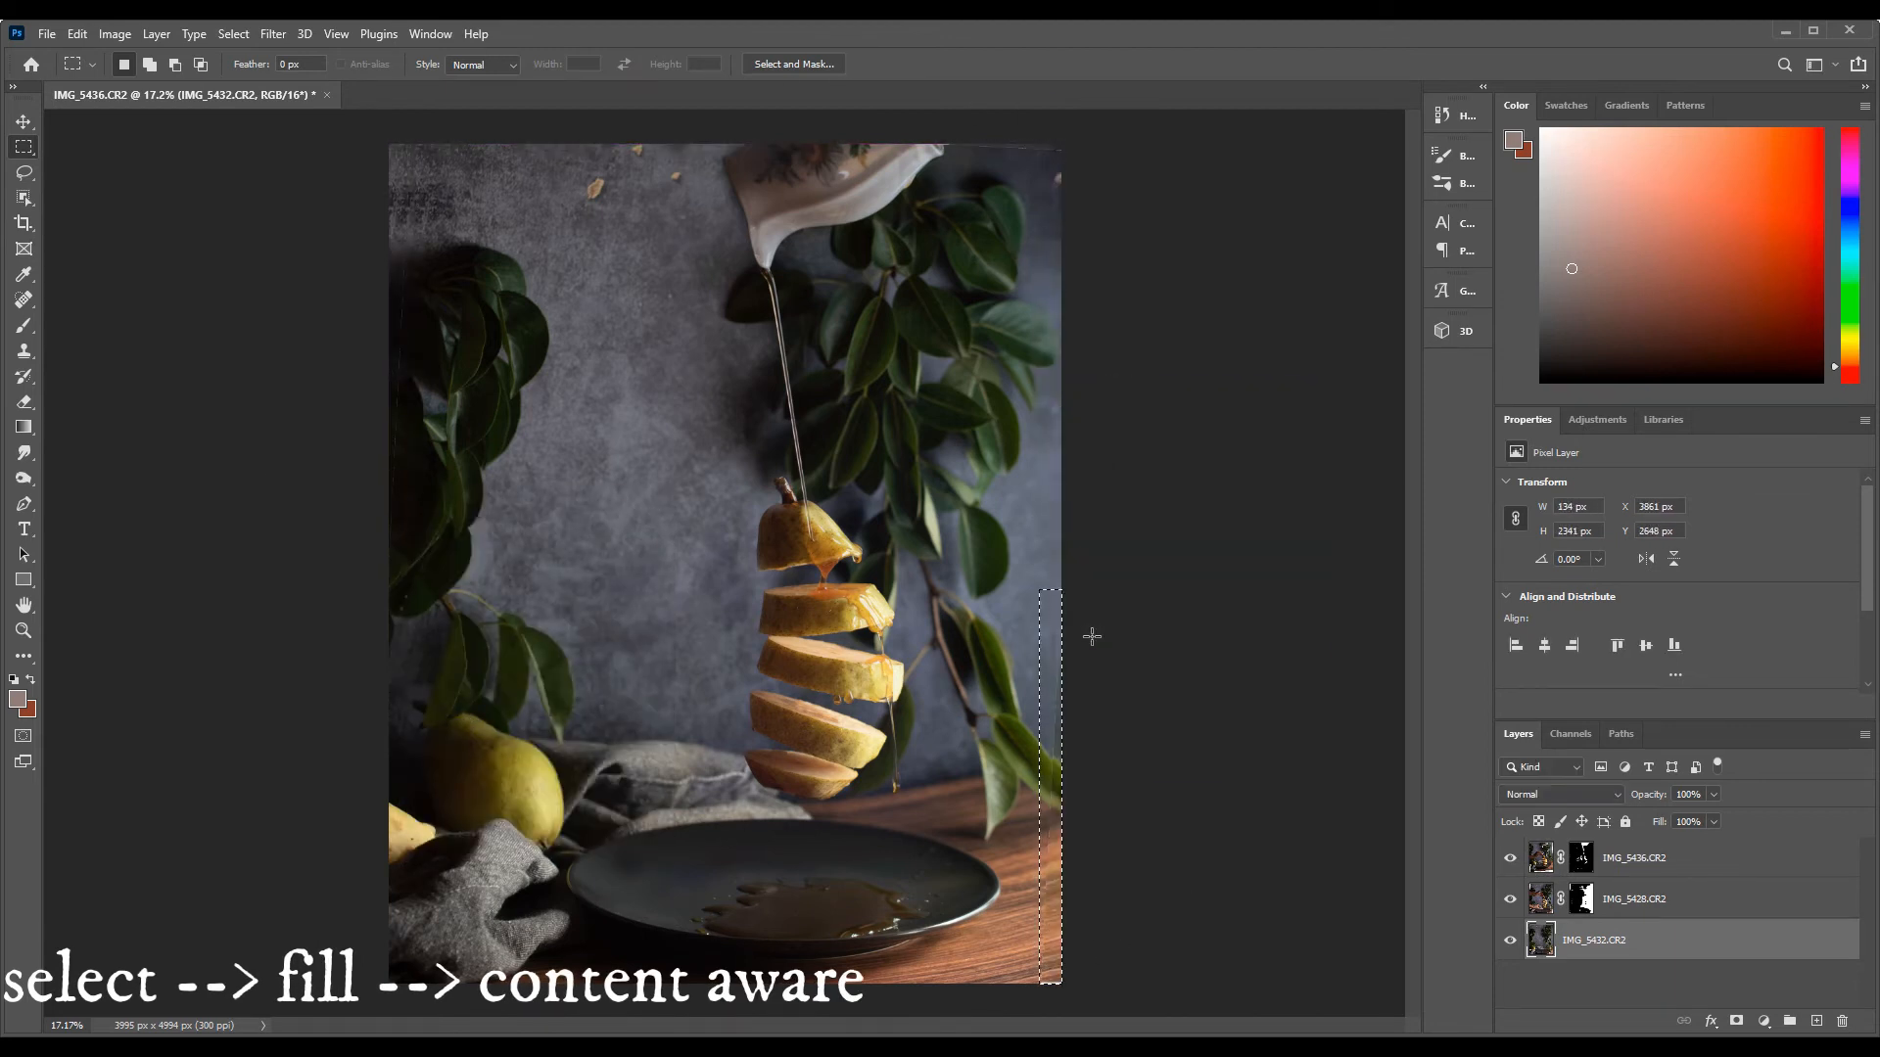
Try to cover the empty strip along the image's right edge with the Clone Stamp and a rectangular selection
{"action": "left_click", "coordinate": [24, 630]}
{"action": "left_click", "coordinate": [989, 995]}
{"action": "left_click", "coordinate": [24, 352]}
{"action": "left_click", "coordinate": [145, 65]}
{"action": "key", "text": "Return"}
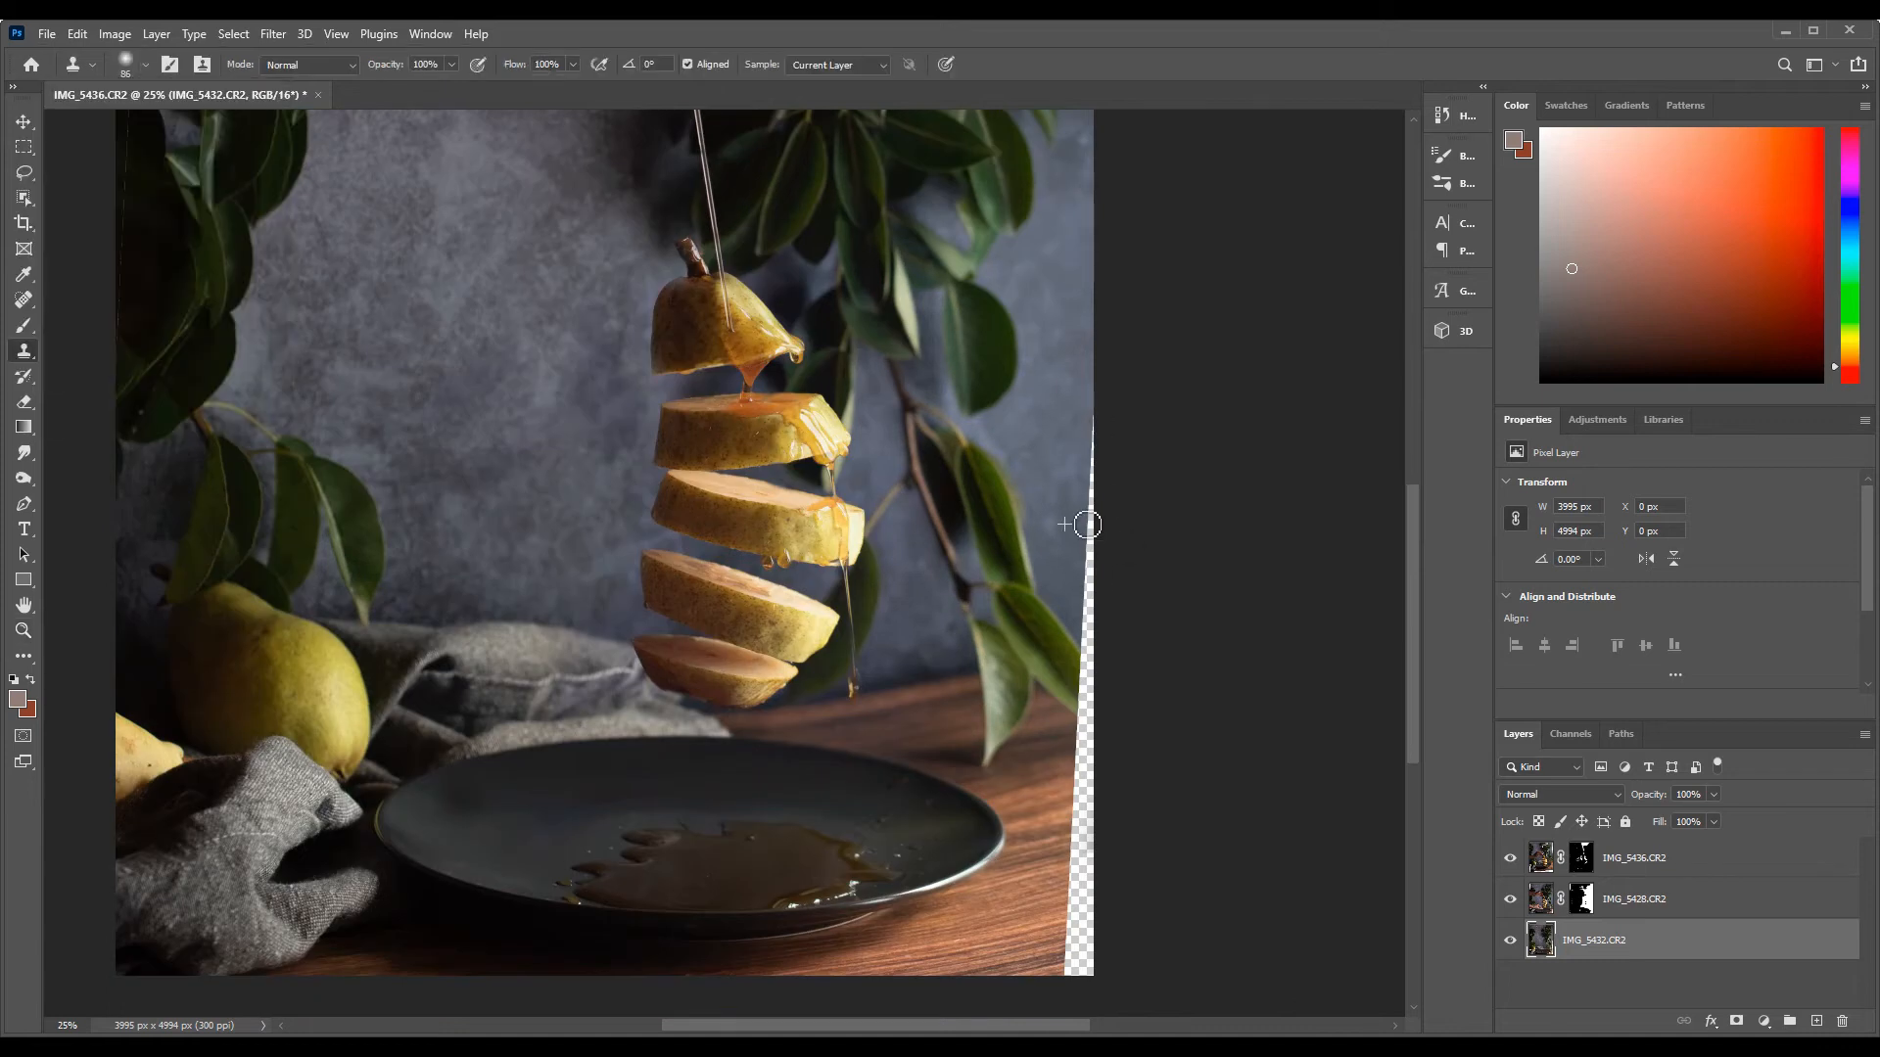
{"action": "key", "text": "ctrl+z"}
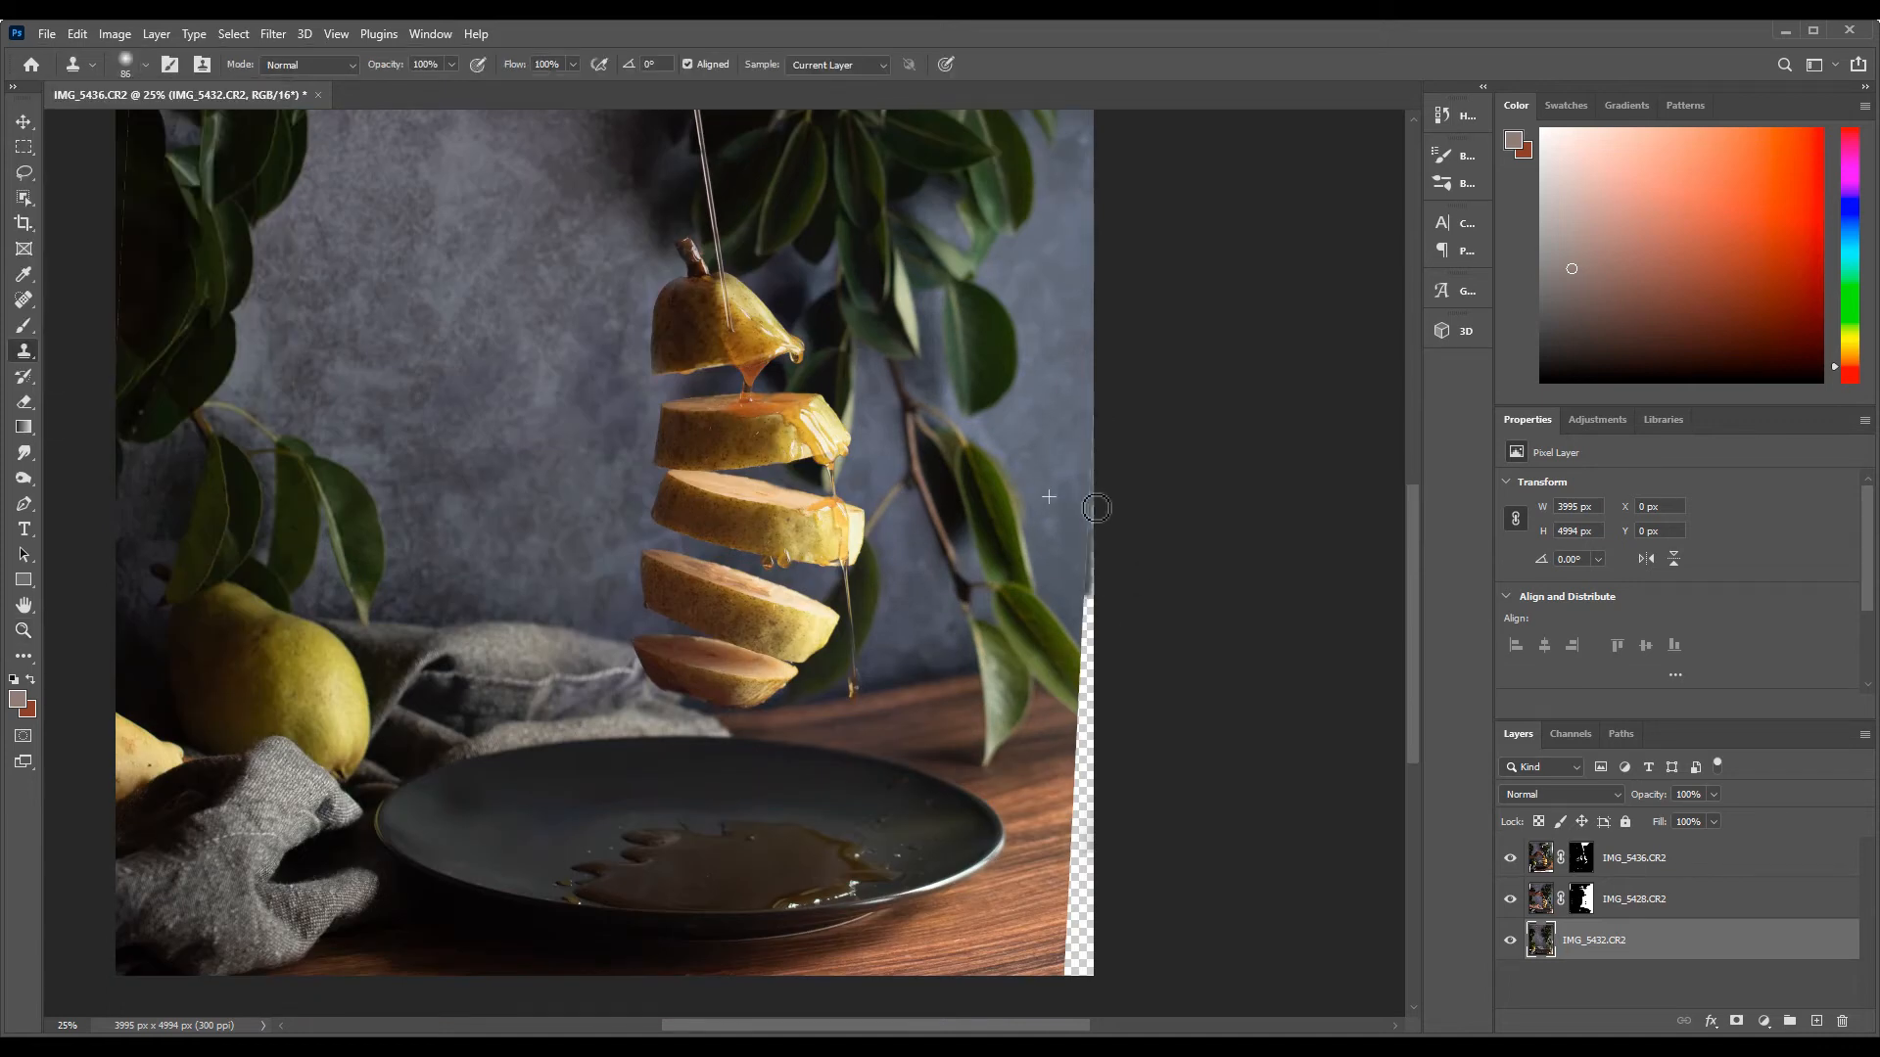
{"action": "key", "text": "m"}
{"action": "mouse_move", "coordinate": [1085, 643]}
{"action": "left_mouse_down"}
{"action": "mouse_move", "coordinate": [1122, 617]}
{"action": "mouse_move", "coordinate": [1121, 429]}
{"action": "left_mouse_up"}
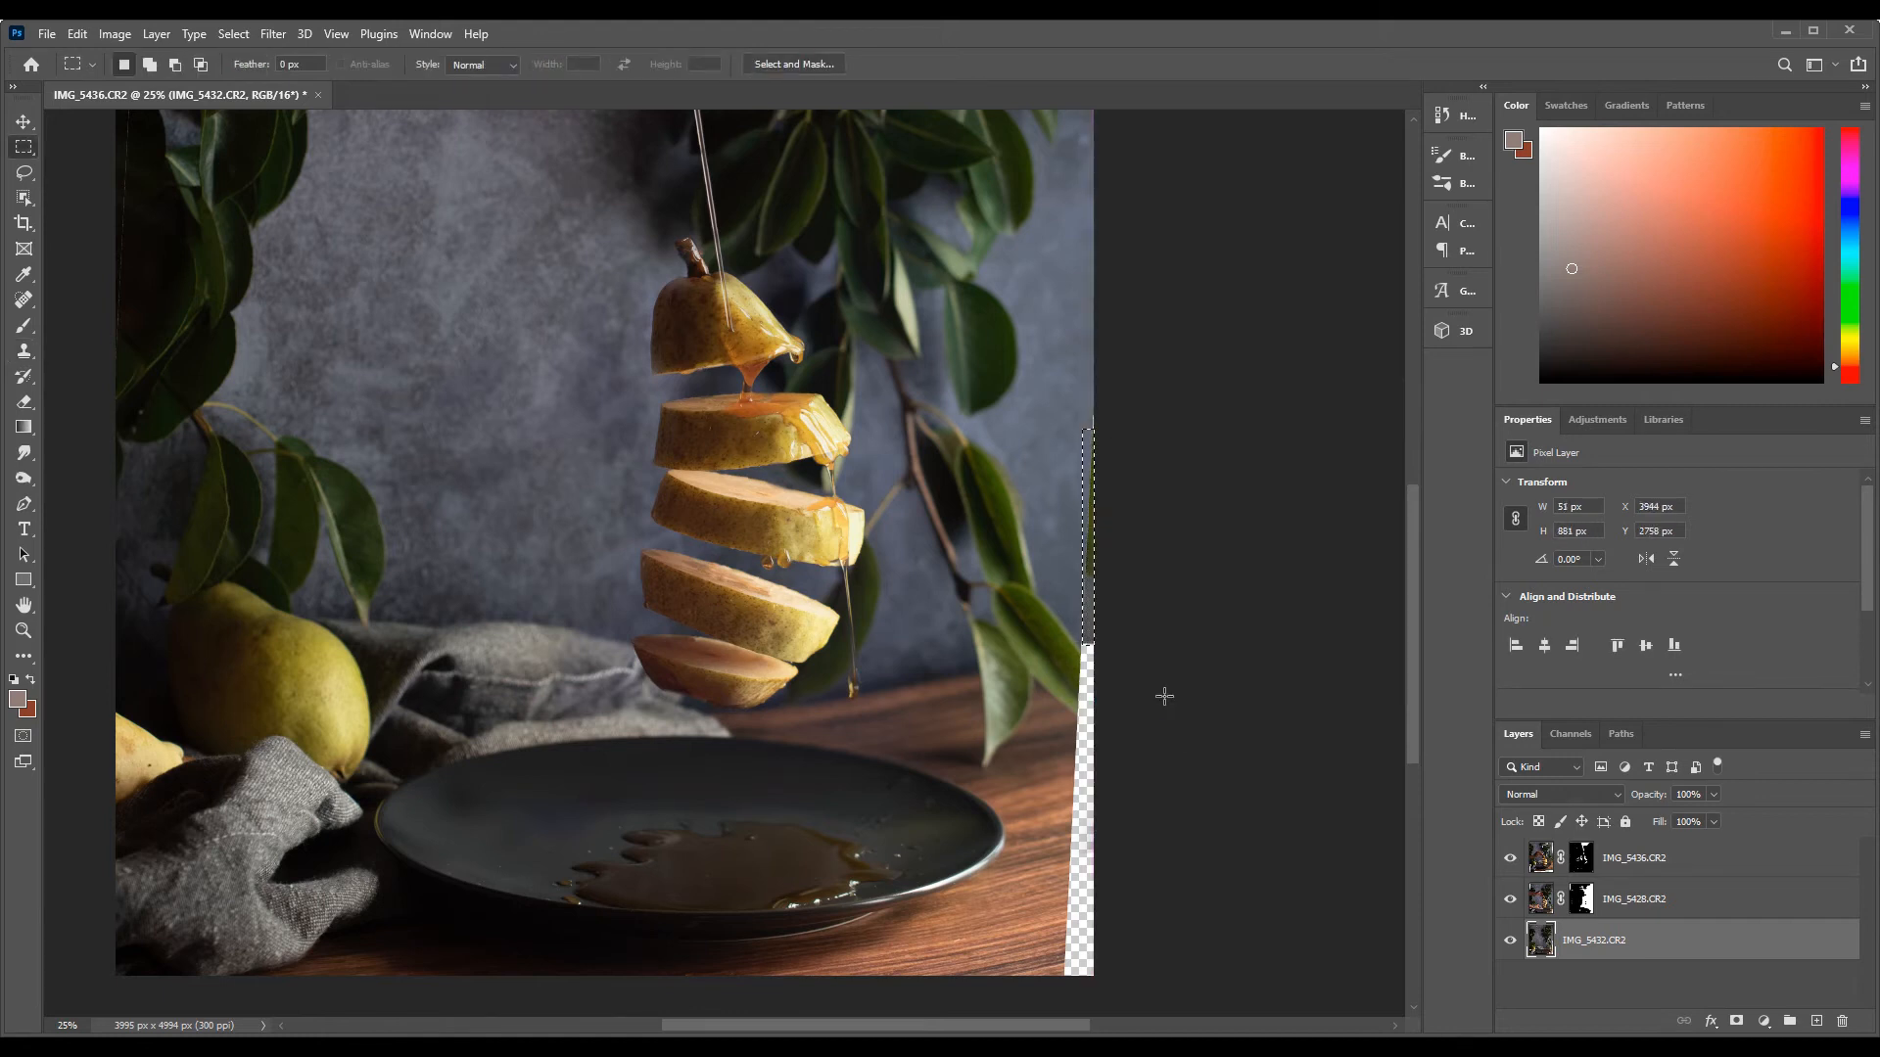
Crop the image slightly inside its edges at a 4:5 ratio to cut off the empty strip on the right
{"action": "key", "text": "z"}
{"action": "key", "text": "ctrl+0"}
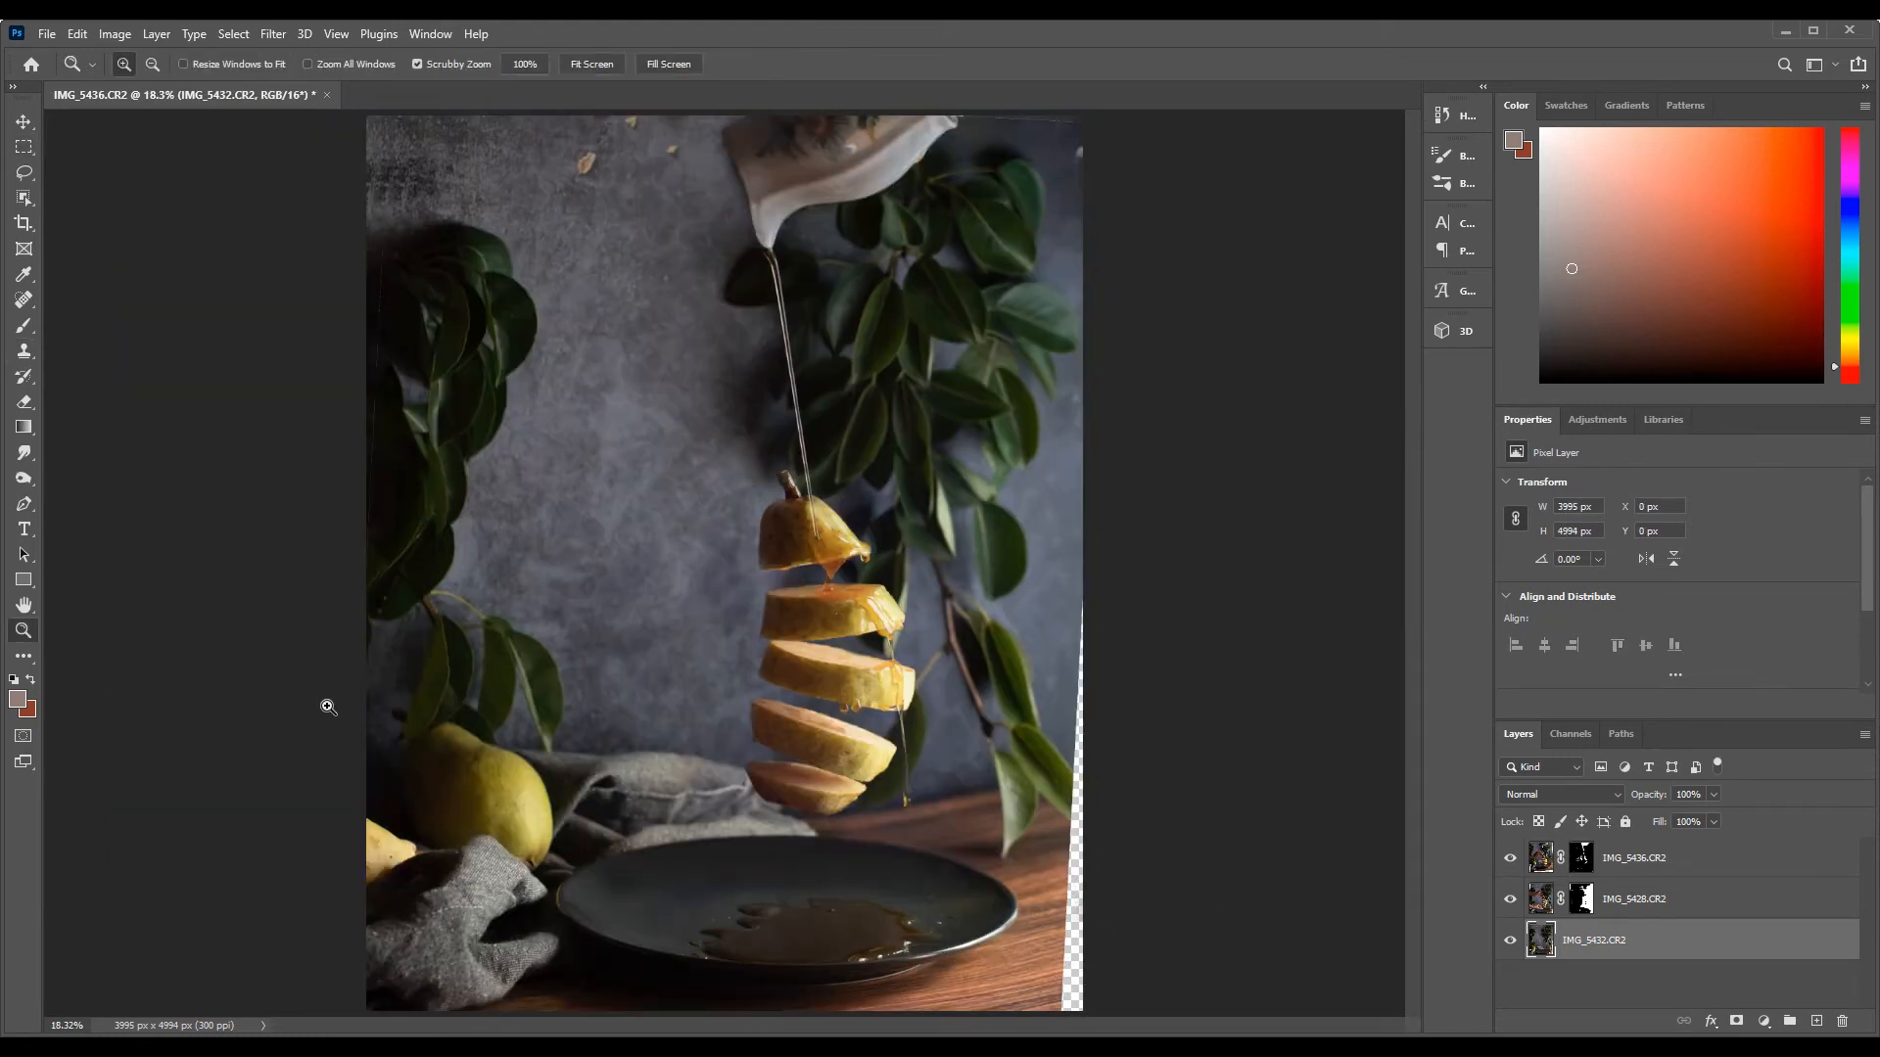
{"action": "key", "text": "c"}
{"action": "left_click_drag", "start_coordinate": [328, 707], "coordinate": [345, 716]}
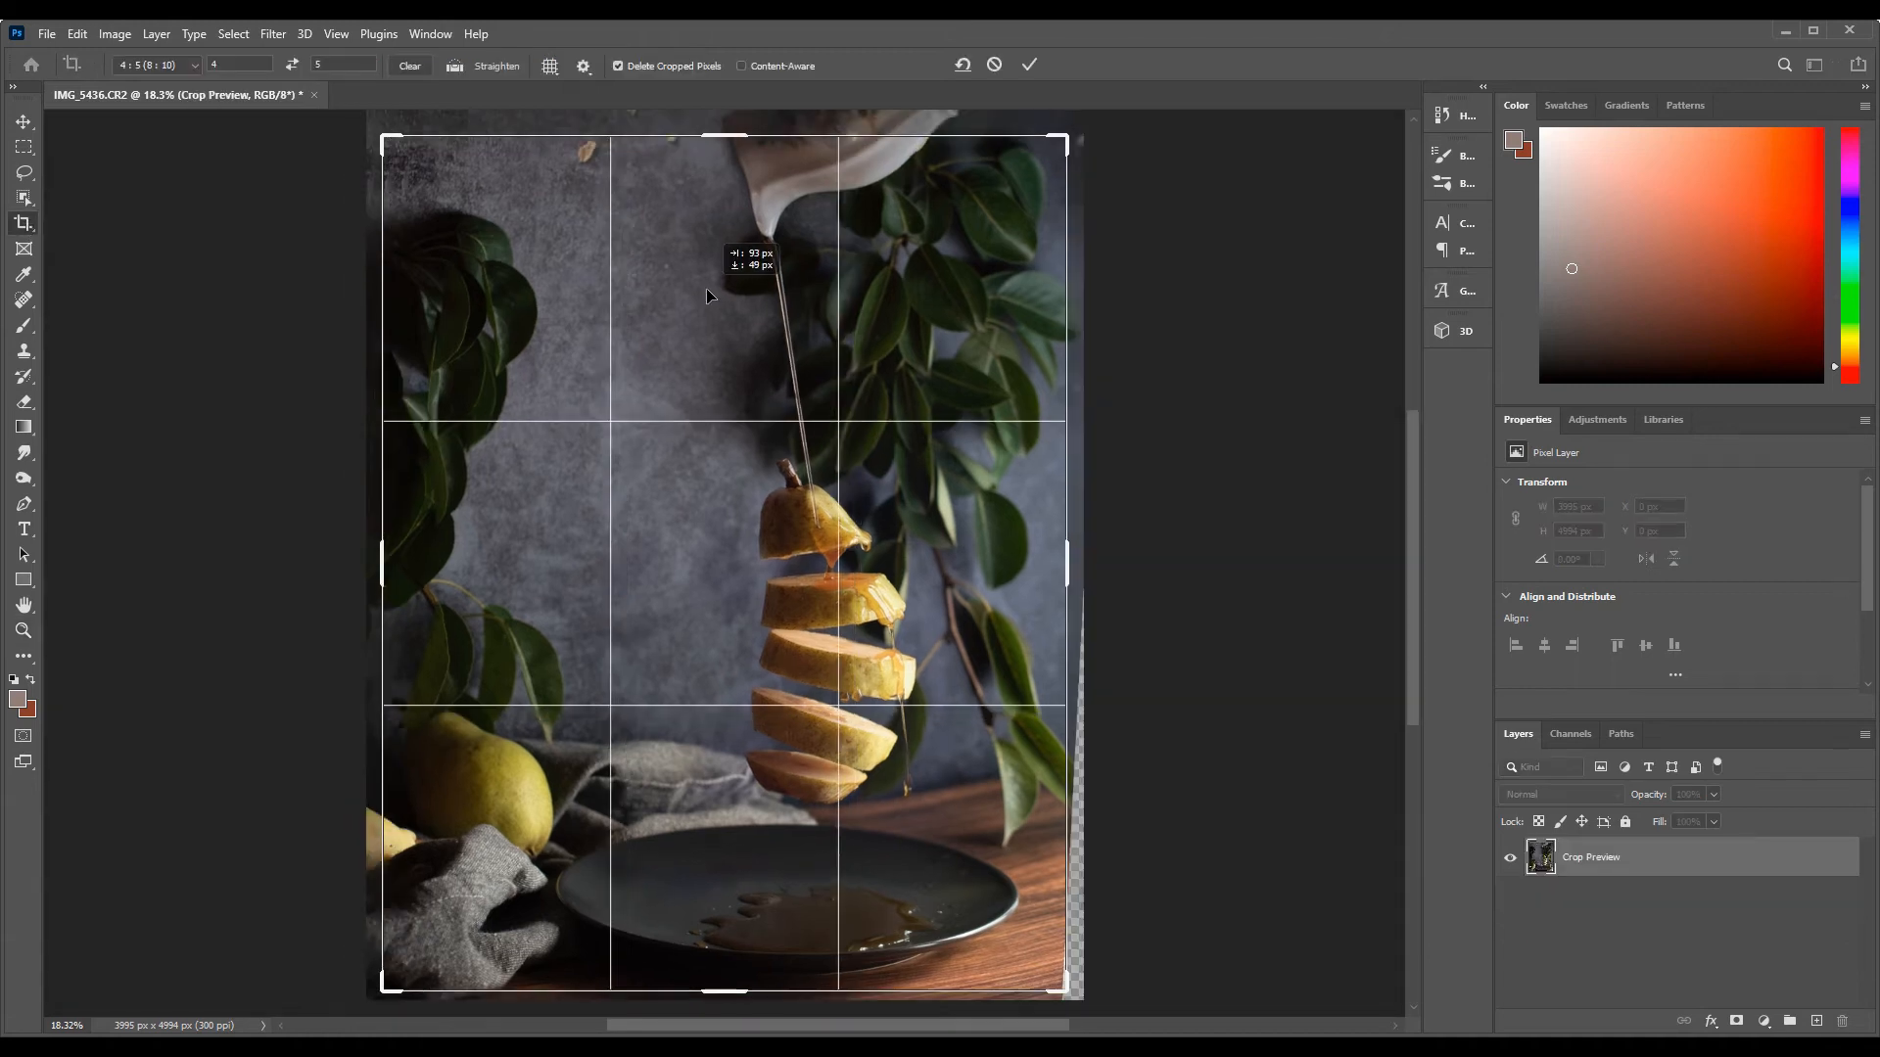
Save the composite as IMG_5436.tif, switch to Lightroom Classic and open the file in the Develop module
{"action": "left_click", "coordinate": [46, 34]}
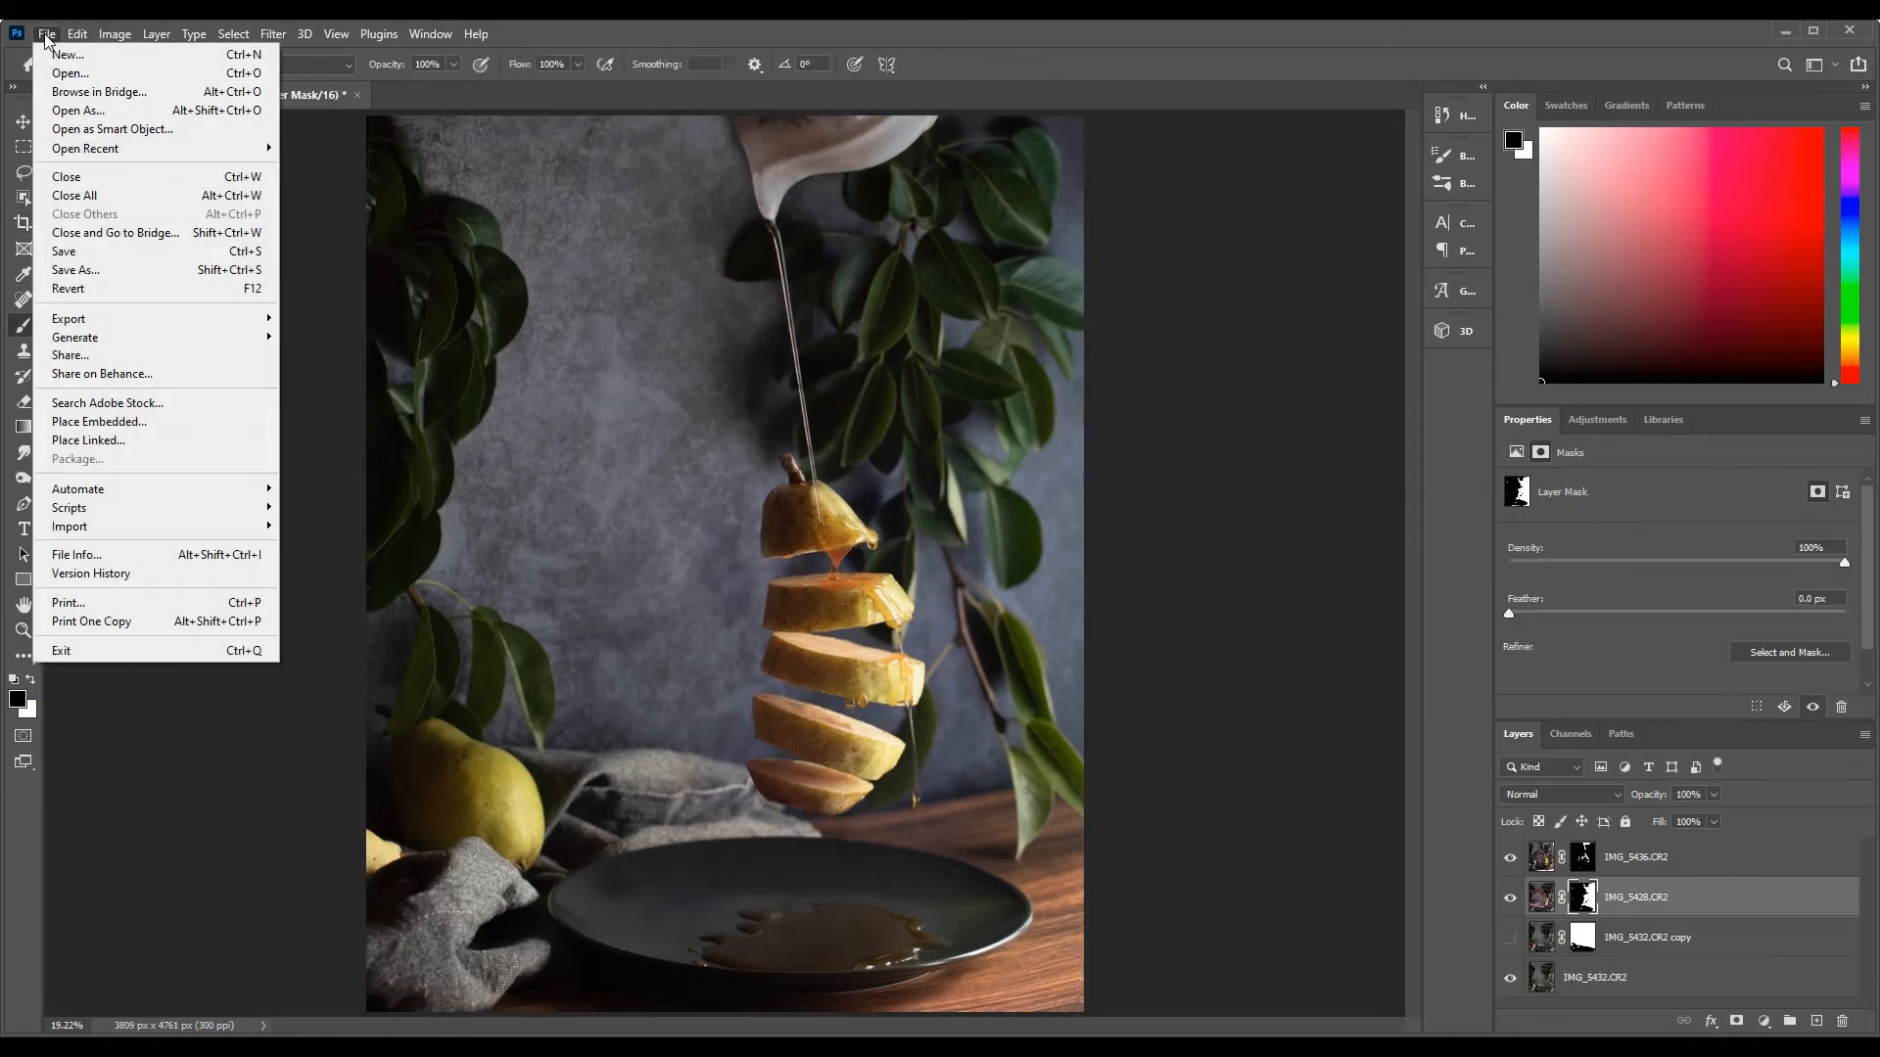
{"action": "left_click", "coordinate": [107, 269]}
{"action": "key", "text": "Return"}
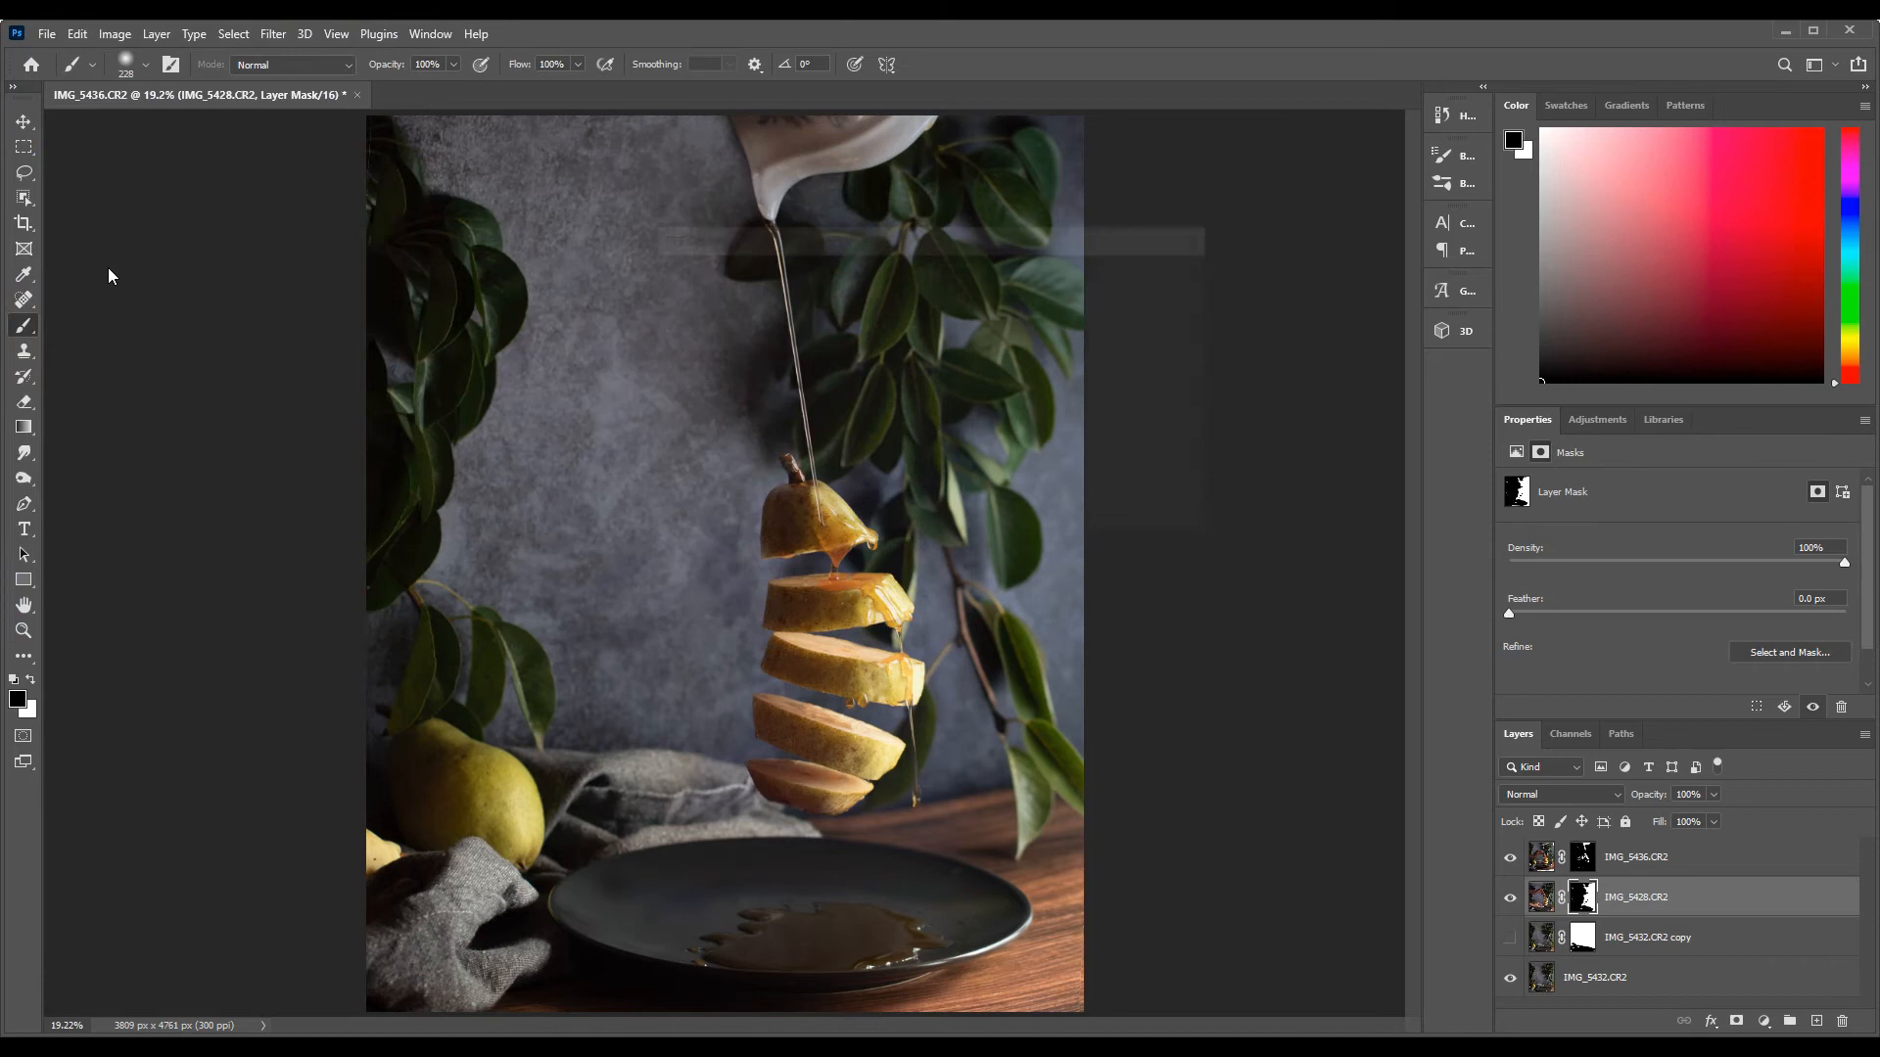
{"action": "key", "text": "Return"}
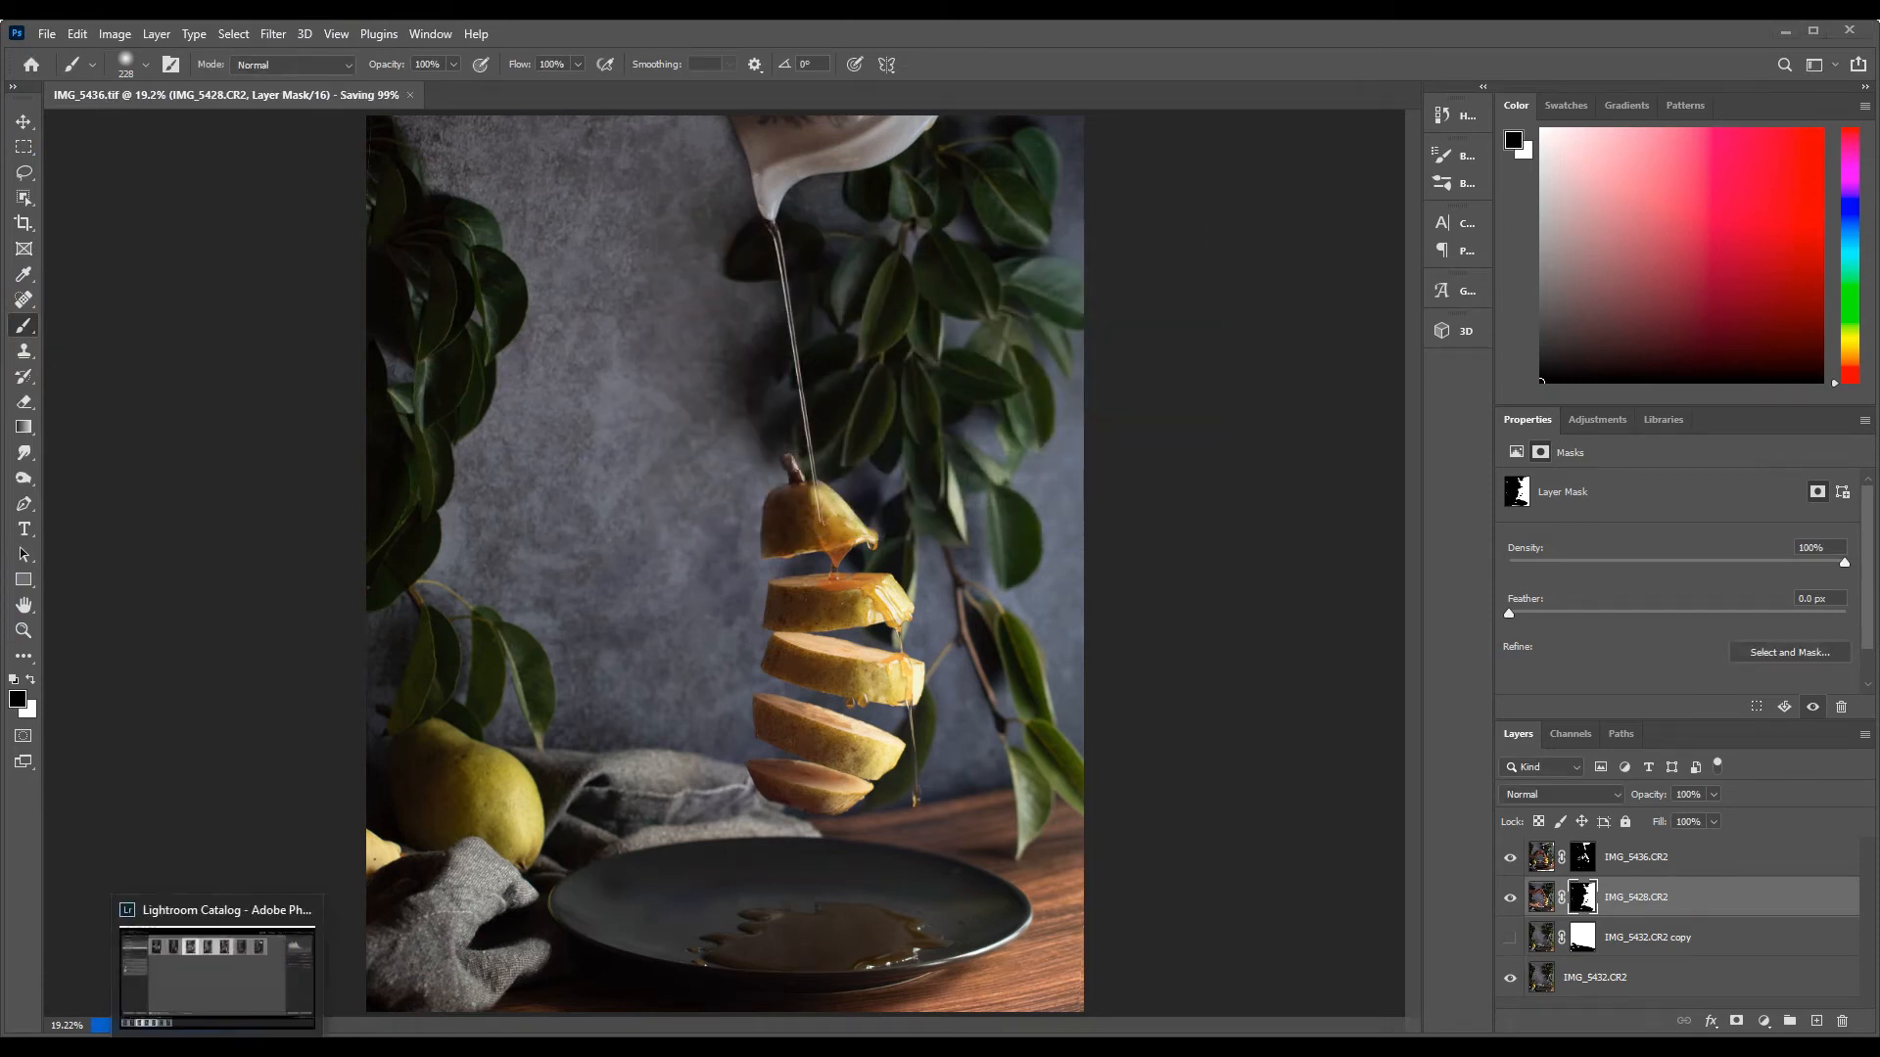
{"action": "left_click", "coordinate": [218, 1048]}
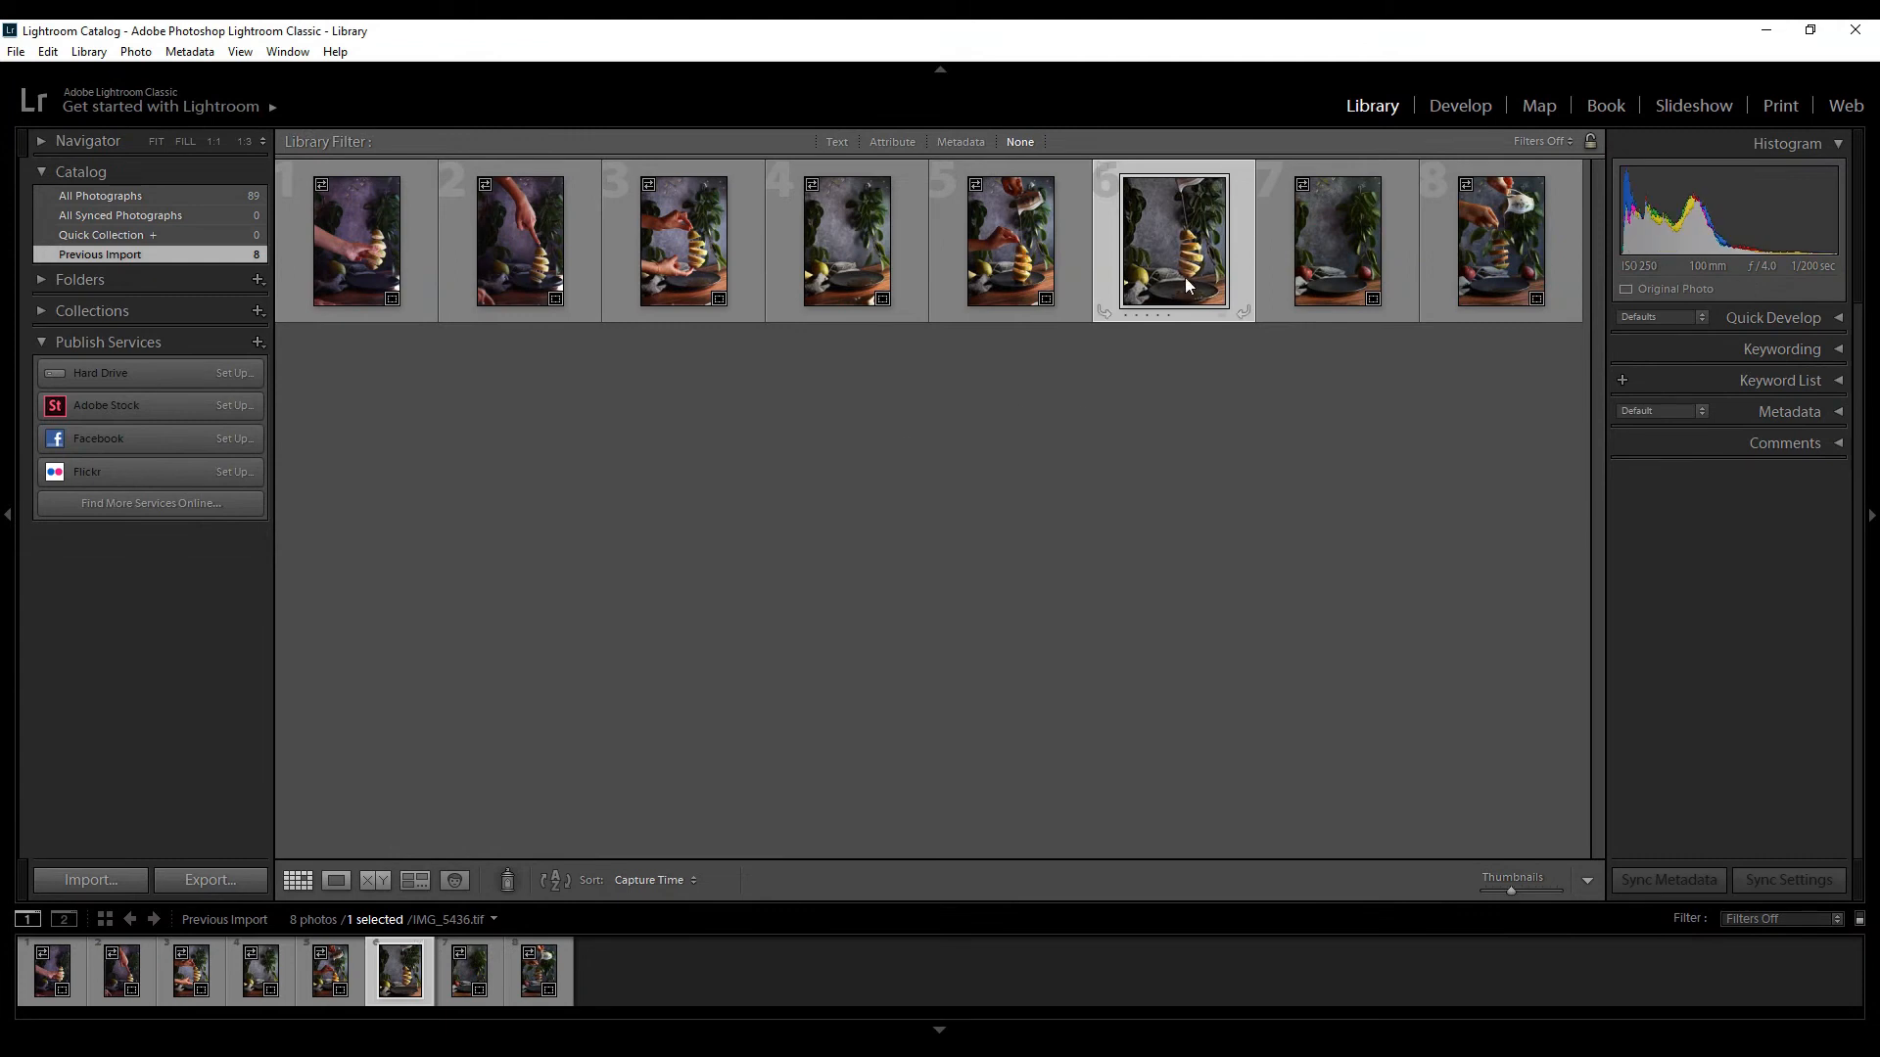
{"action": "left_click", "coordinate": [1449, 116]}
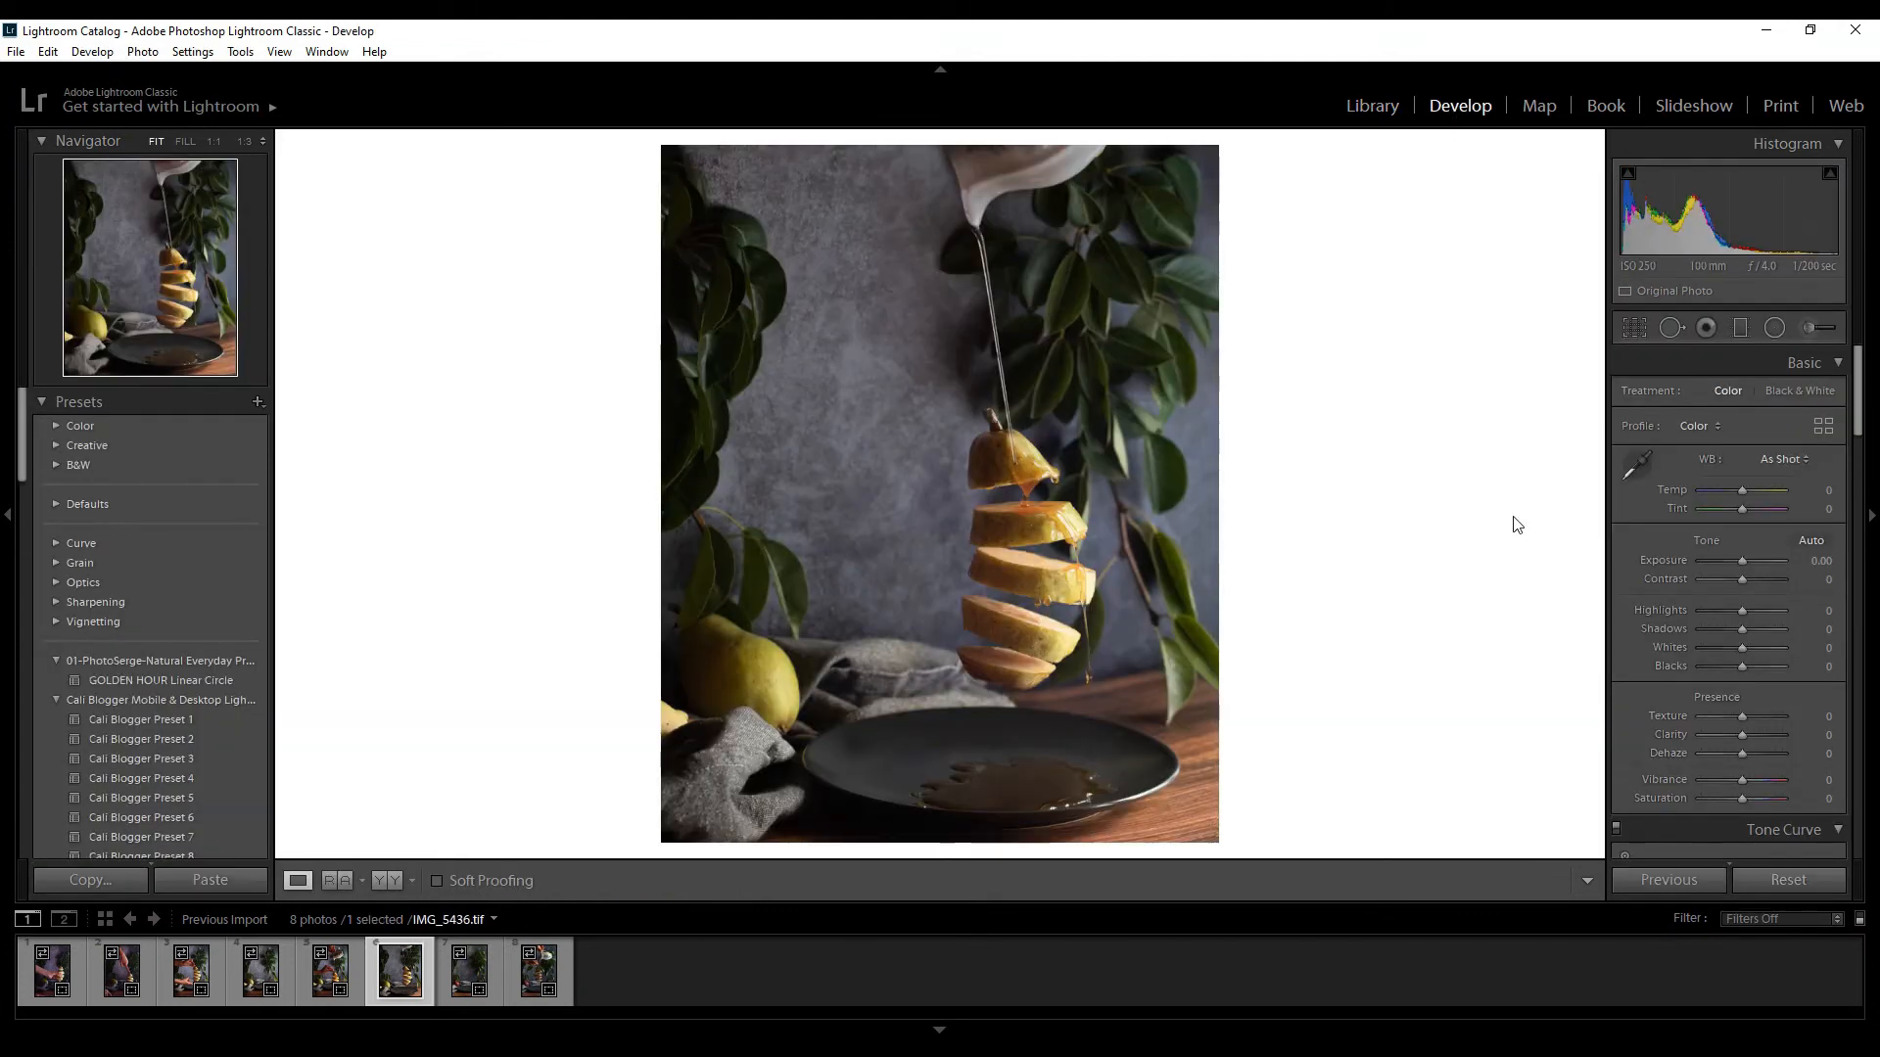
Set the Blue Primary saturation to +100 in the calibration settings and compare before and after
{"action": "scroll", "coordinate": [1729, 637], "scroll_direction": "down", "scroll_amount": 15}
{"action": "left_click_drag", "start_coordinate": [1744, 837], "coordinate": [1802, 837]}
{"action": "key", "text": "y"}
{"action": "key", "text": "y"}
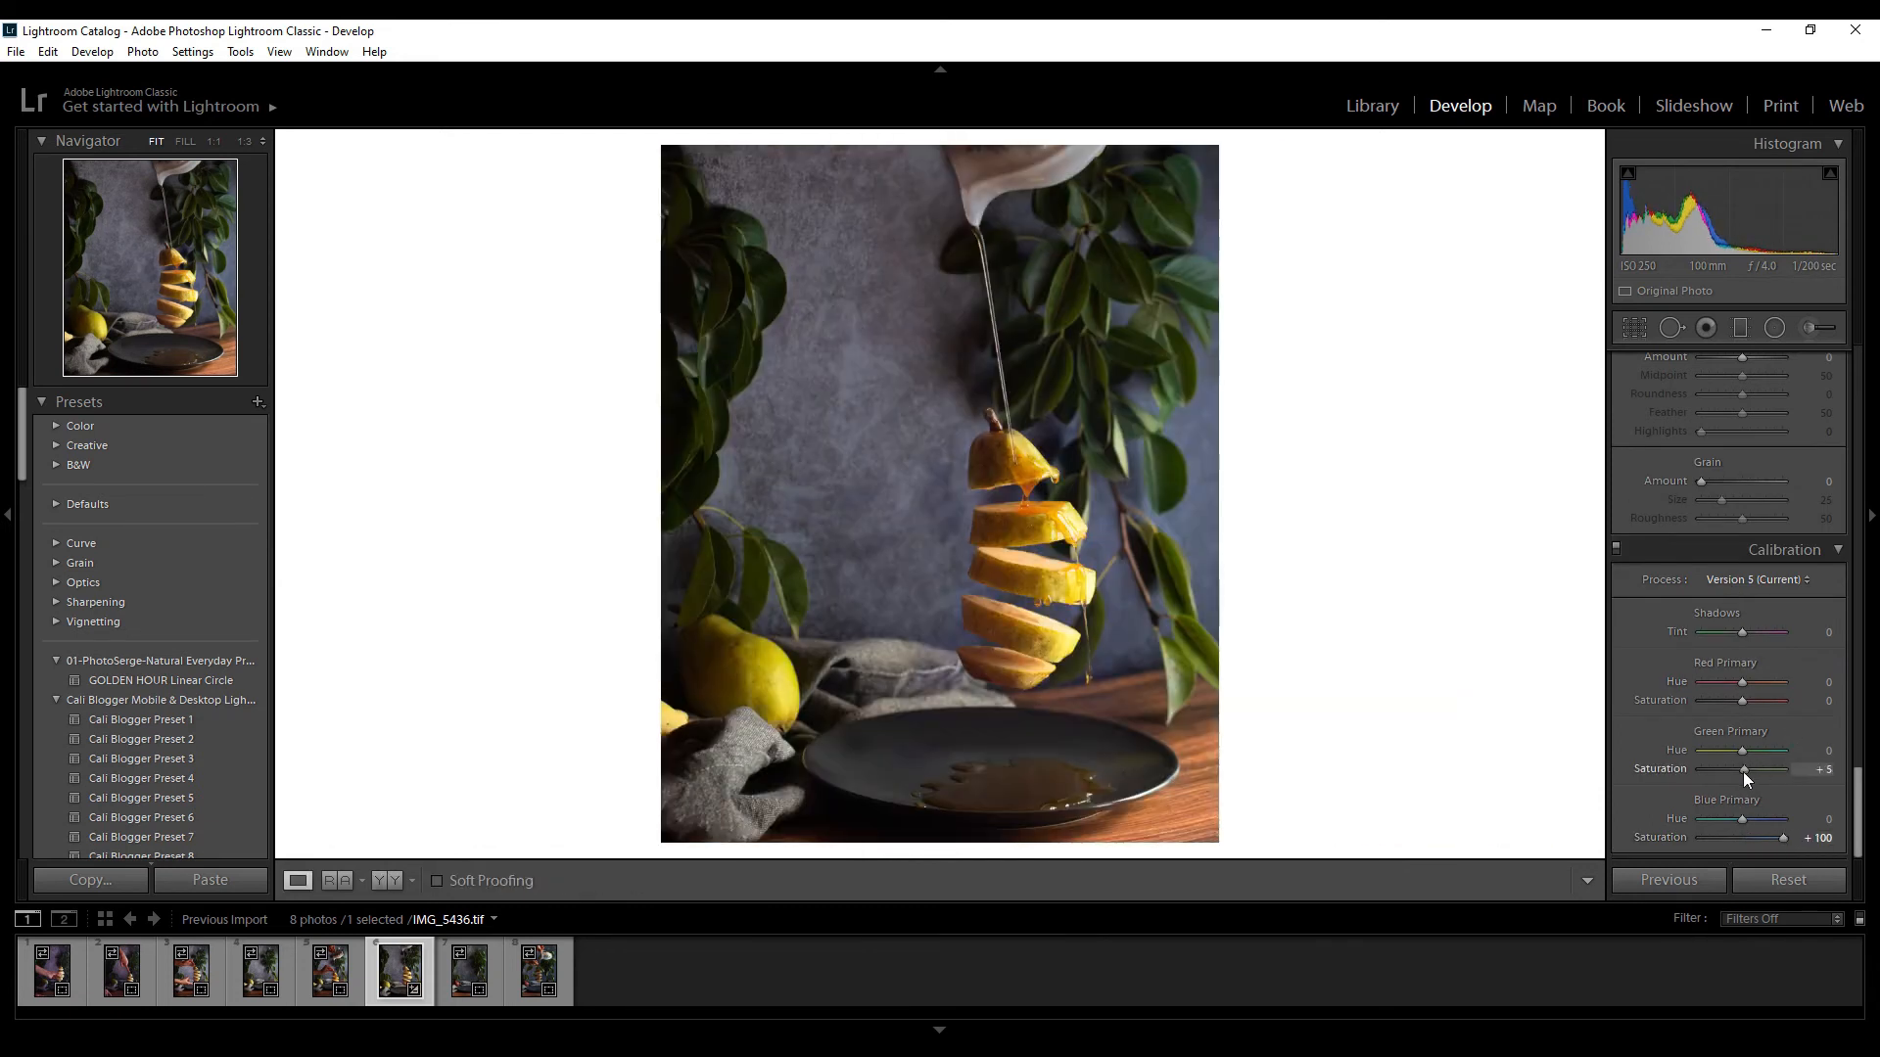
Set Blacks to -79 and Exposure to +0.12, and set the tone curve's Darks to +7 and Shadows to +20
{"action": "scroll", "coordinate": [1762, 686], "scroll_direction": "up", "scroll_amount": 15}
{"action": "left_click_drag", "start_coordinate": [1742, 667], "coordinate": [1742, 561]}
{"action": "scroll", "coordinate": [1723, 686], "scroll_direction": "down", "scroll_amount": 5}
{"action": "mouse_move", "coordinate": [1741, 710]}
{"action": "left_mouse_down"}
{"action": "mouse_move", "coordinate": [1759, 711]}
{"action": "mouse_move", "coordinate": [1729, 691]}
{"action": "mouse_move", "coordinate": [1745, 691]}
{"action": "left_mouse_up"}
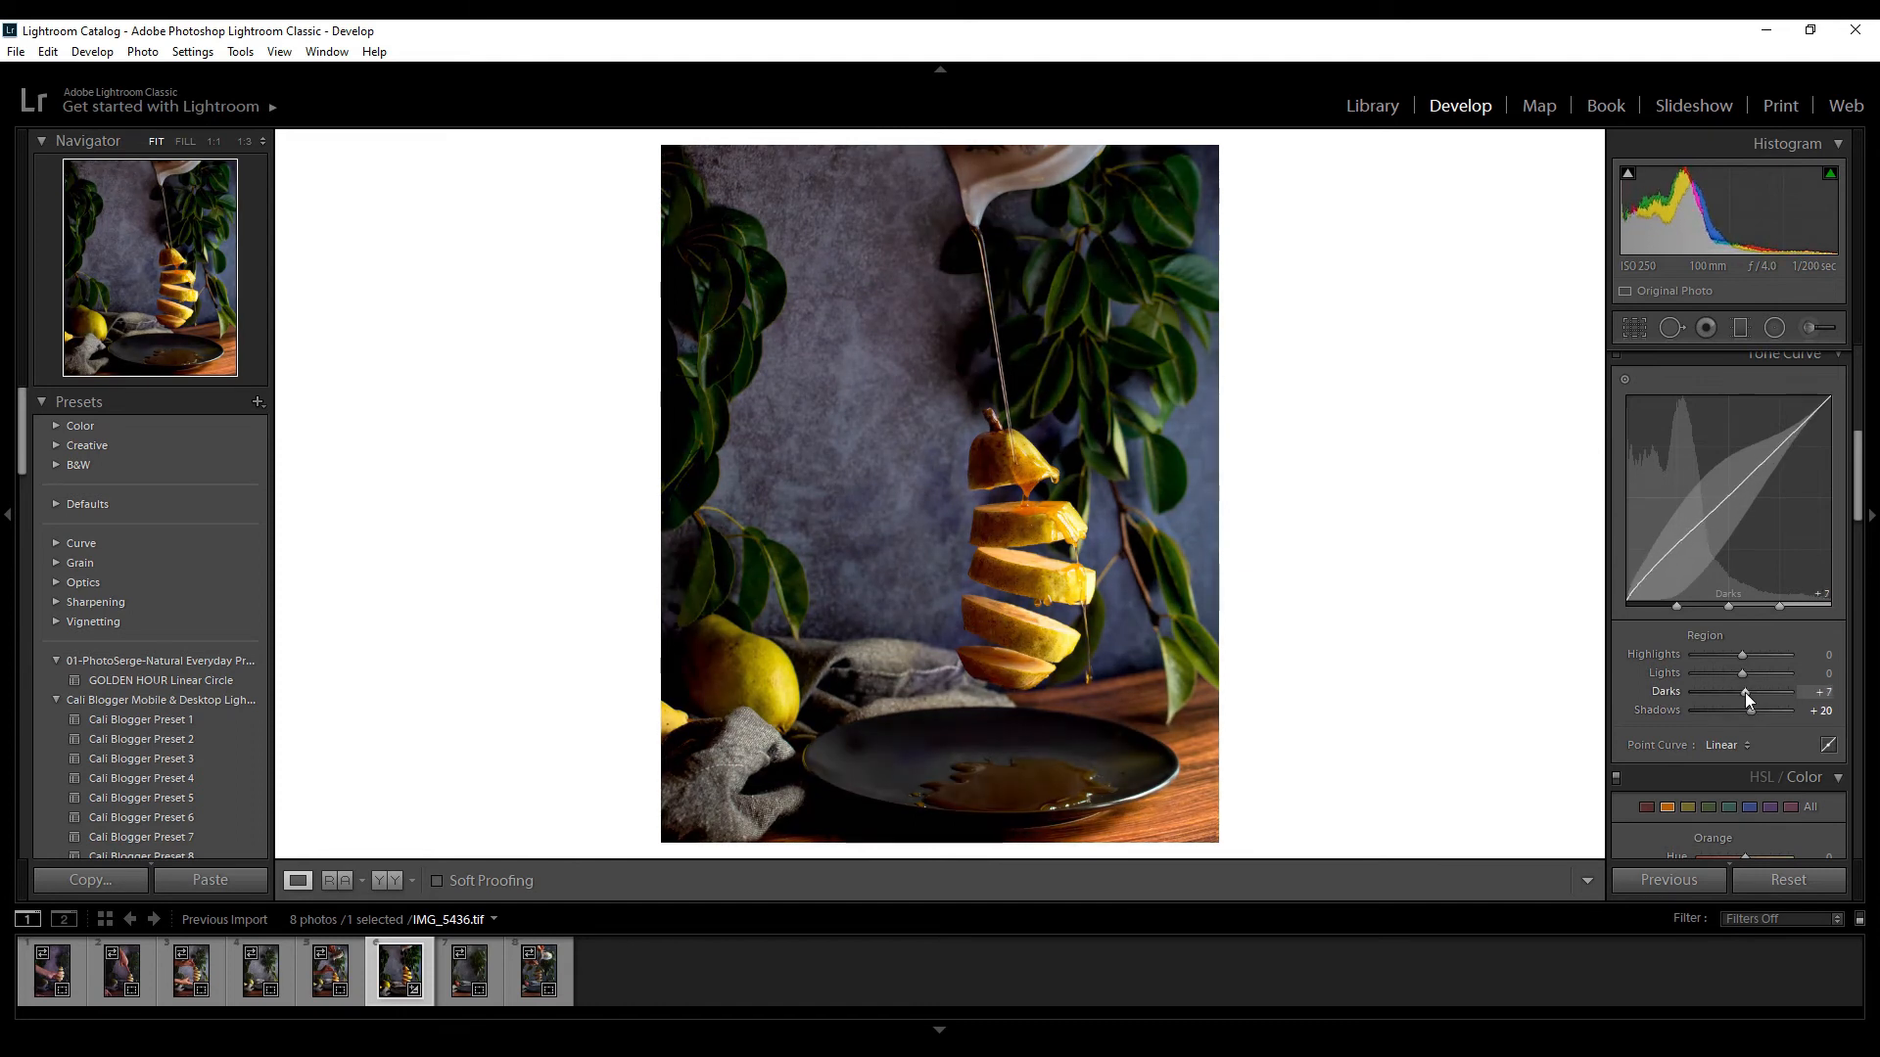
Reduce the saturation of the blues strongly and adjust the saturation of the aquas in the HSL colour settings
{"action": "left_click", "coordinate": [1751, 807]}
{"action": "scroll", "coordinate": [1743, 548], "scroll_direction": "down", "scroll_amount": 4}
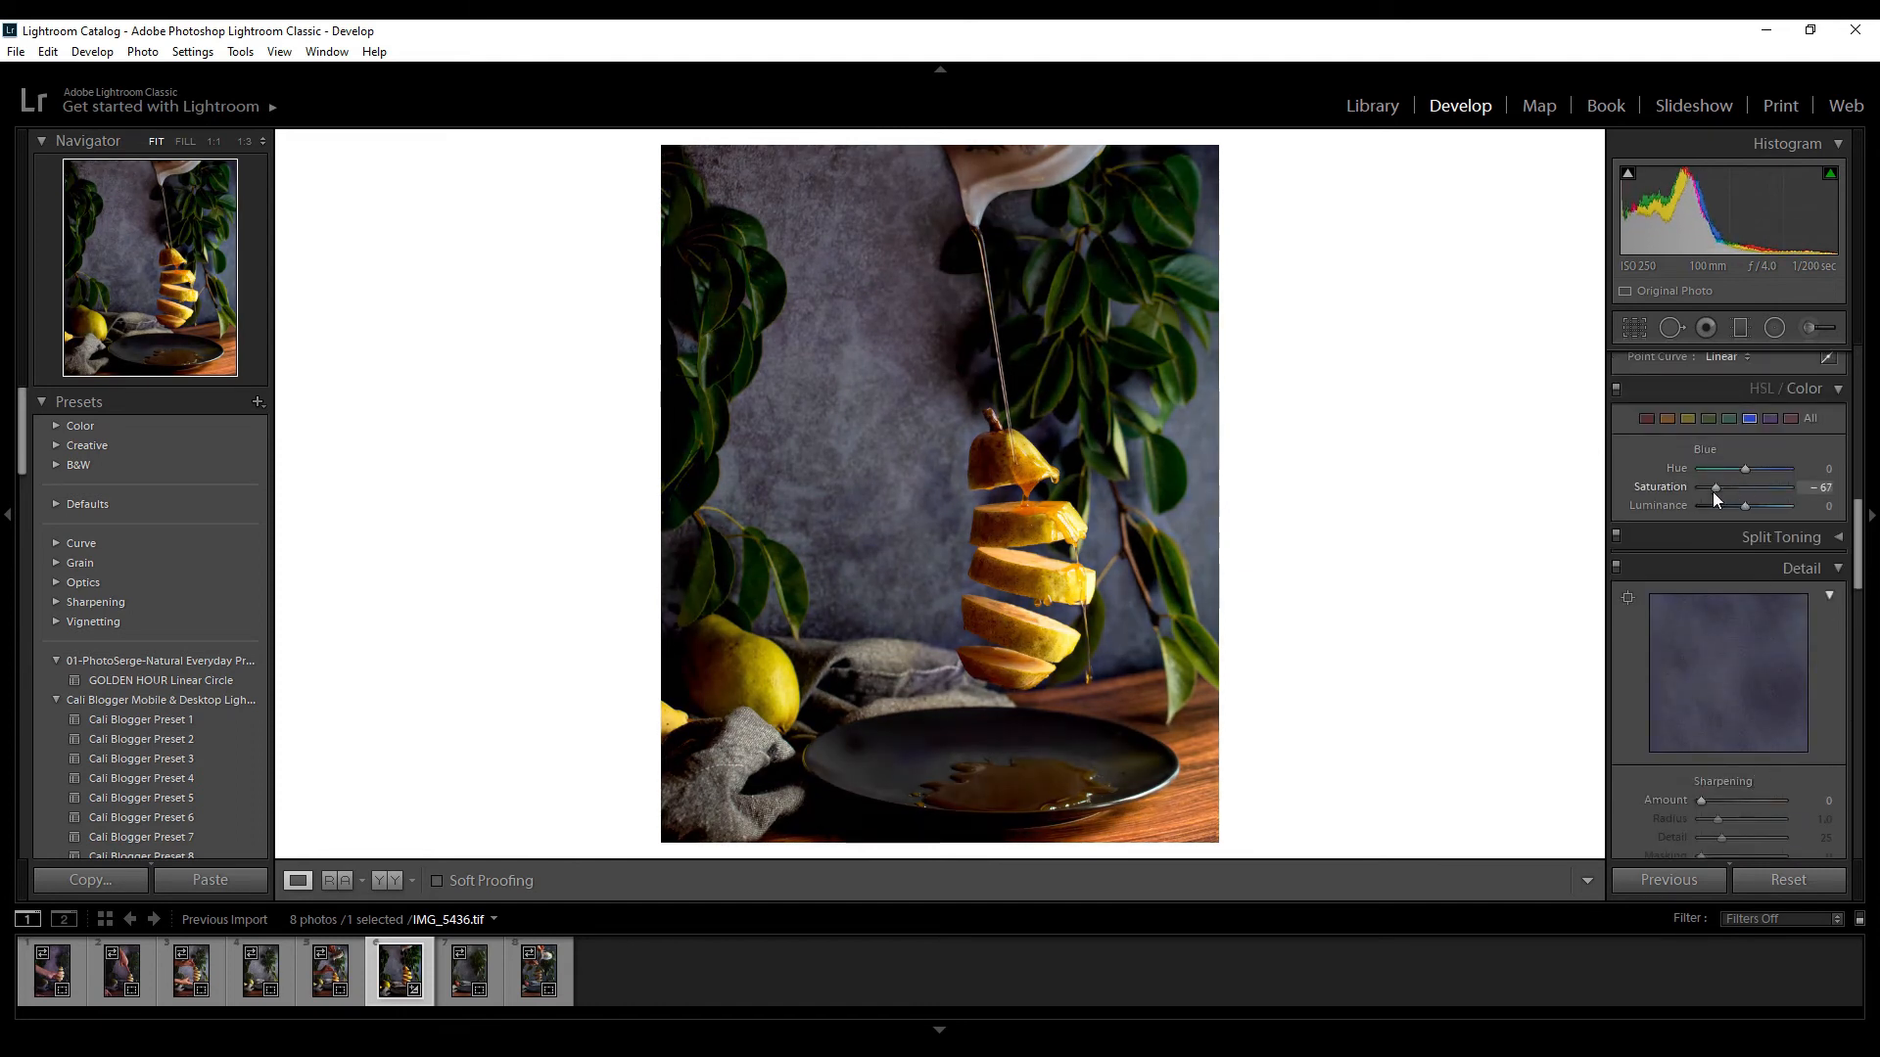
{"action": "left_click_drag", "start_coordinate": [1713, 491], "coordinate": [1710, 492]}
{"action": "left_click", "coordinate": [1729, 418]}
{"action": "left_click_drag", "start_coordinate": [1744, 486], "coordinate": [1687, 423]}
Fine-tune the oranges' luminance and saturation, set the reds' saturation to -13, and compare before and after
{"action": "left_click", "coordinate": [1668, 418]}
{"action": "mouse_move", "coordinate": [1744, 508]}
{"action": "left_mouse_down"}
{"action": "mouse_move", "coordinate": [1758, 515]}
{"action": "mouse_move", "coordinate": [1743, 487]}
{"action": "left_mouse_up"}
{"action": "left_click", "coordinate": [1646, 418]}
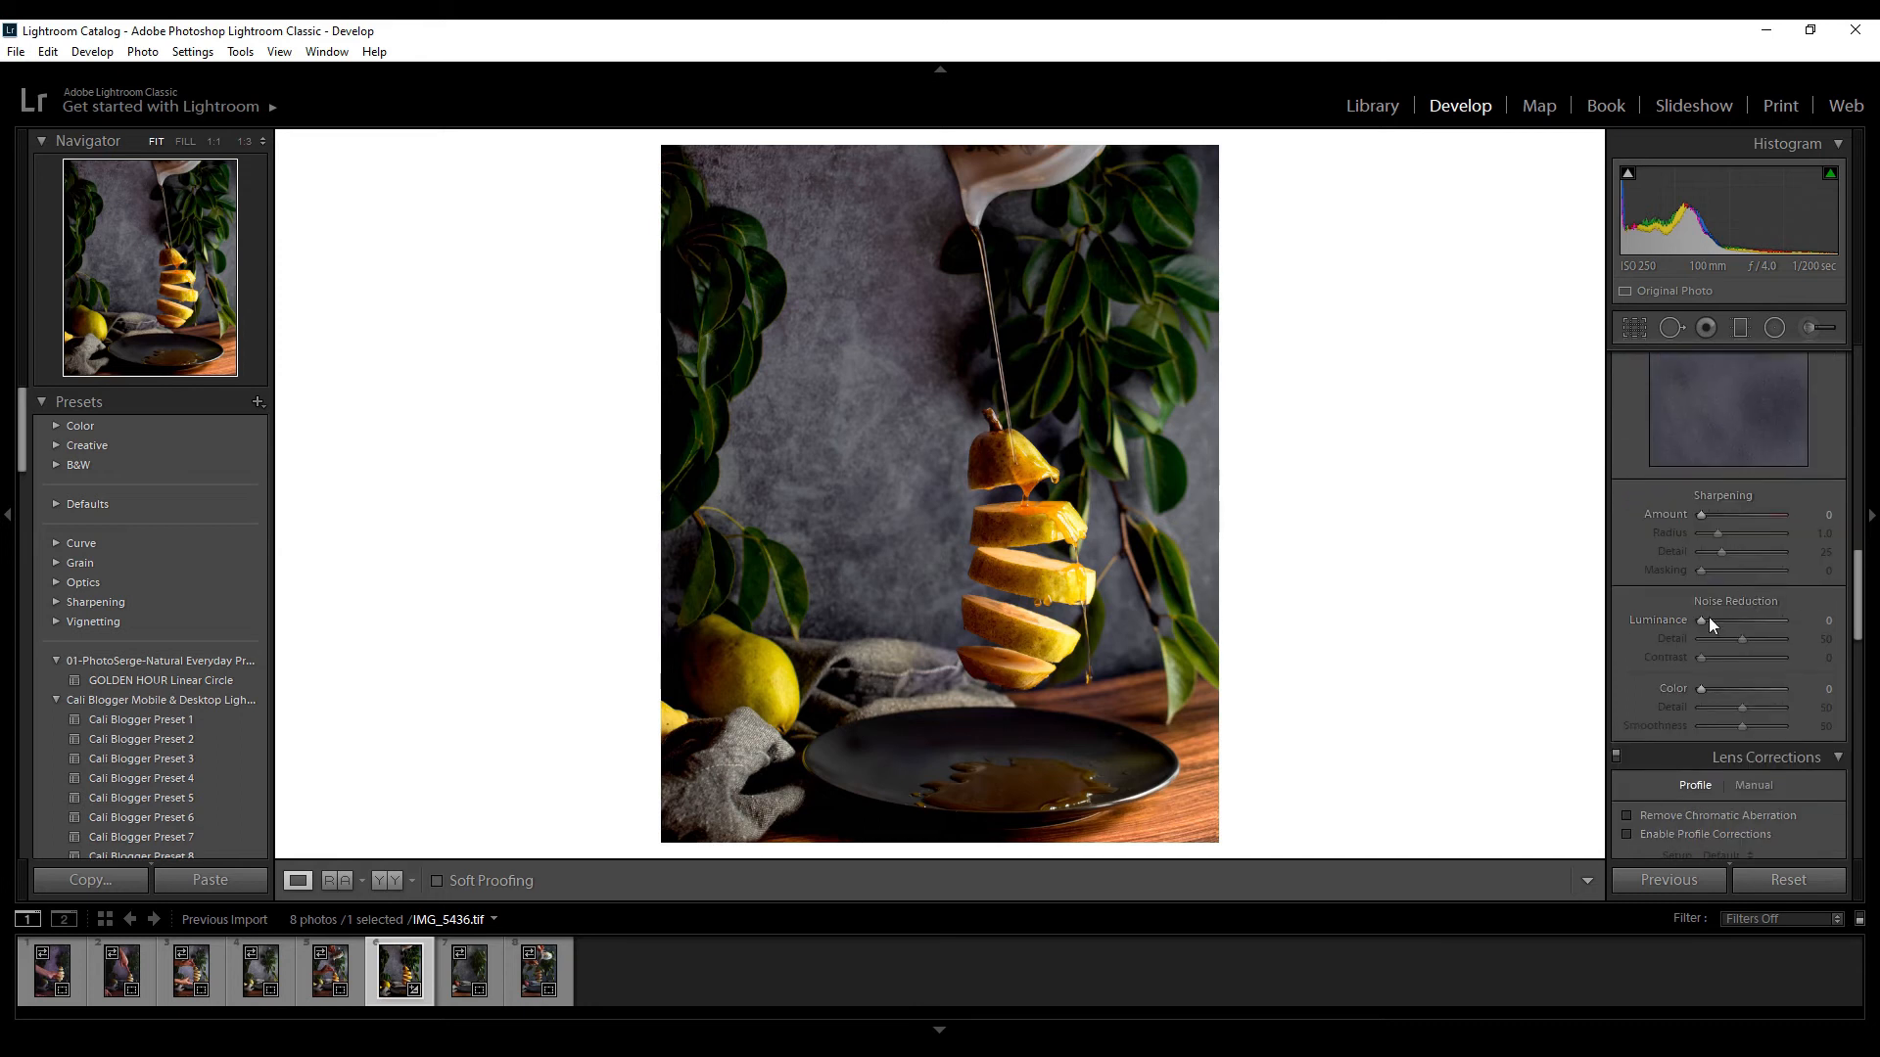
{"action": "left_click_drag", "start_coordinate": [1708, 568], "coordinate": [1763, 401]}
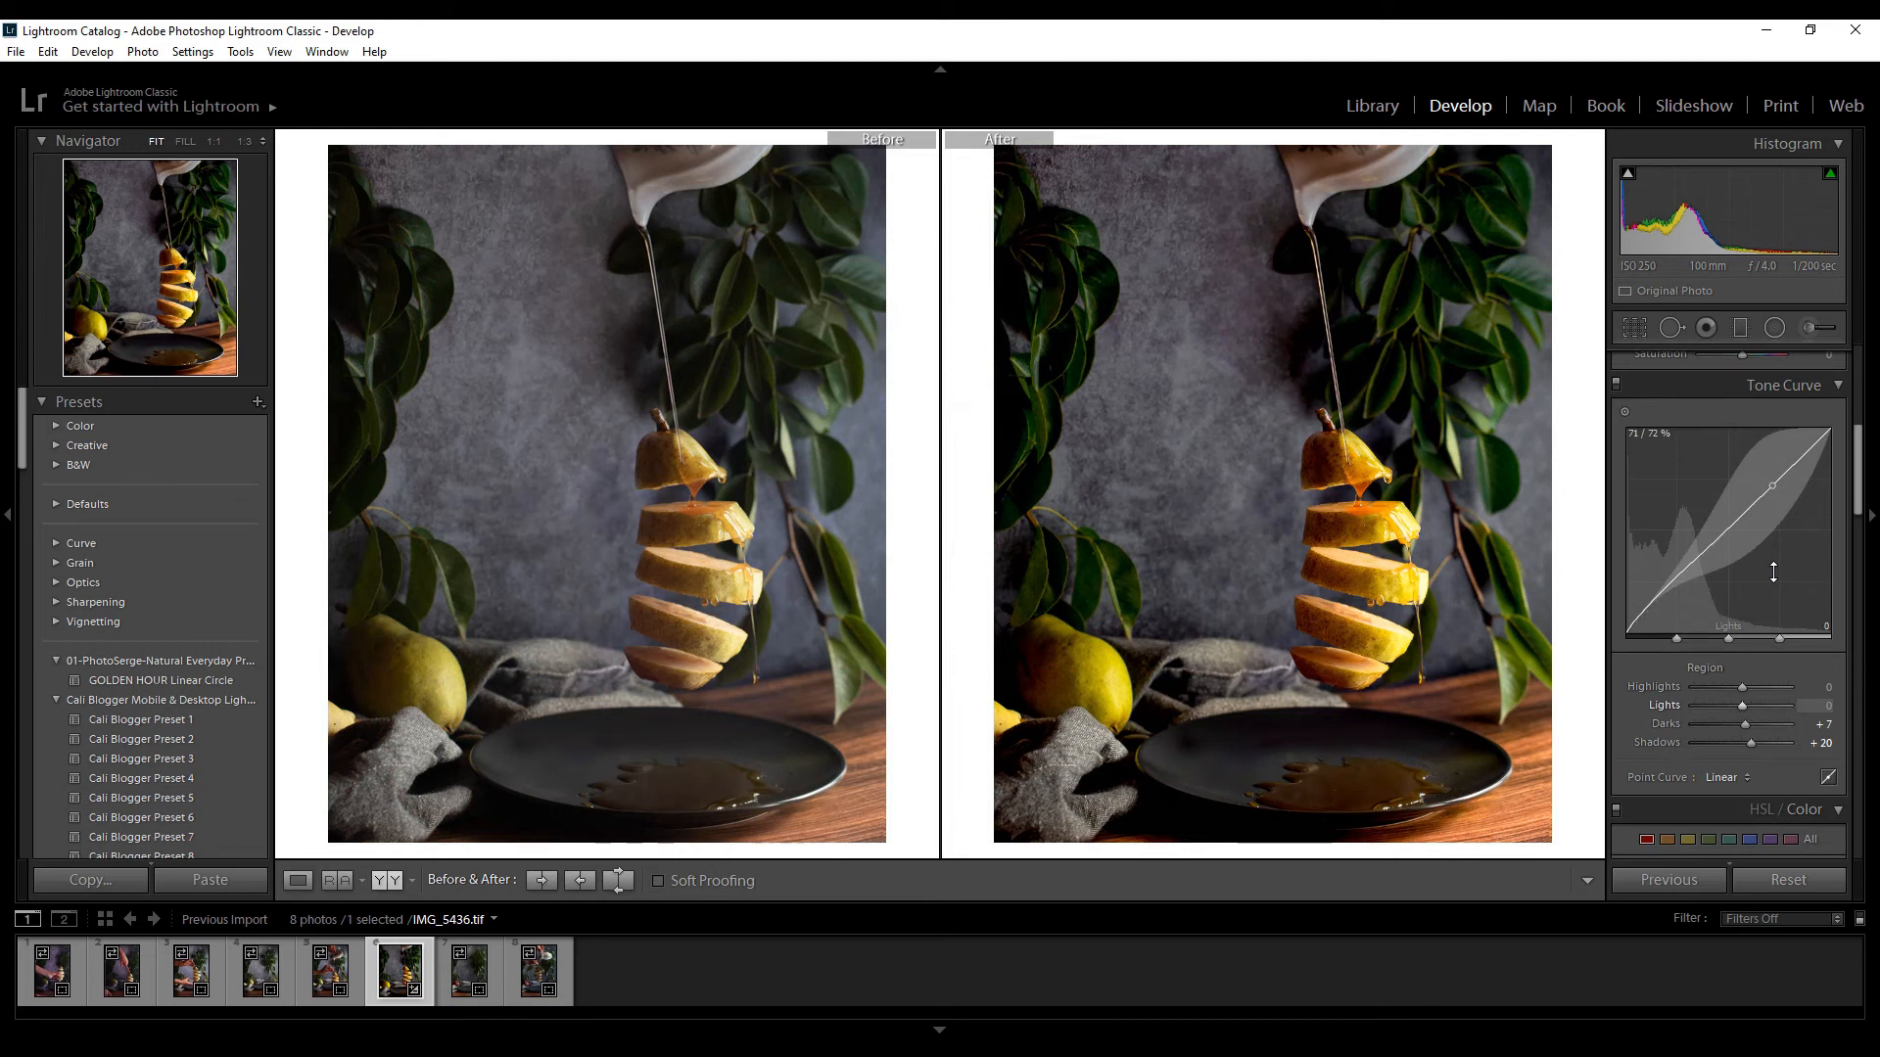
{"action": "key", "text": "y"}
Adjust the hue and saturation of the greens and set the basic Highlights to -19
{"action": "scroll", "coordinate": [1766, 748], "scroll_direction": "down", "scroll_amount": 3}
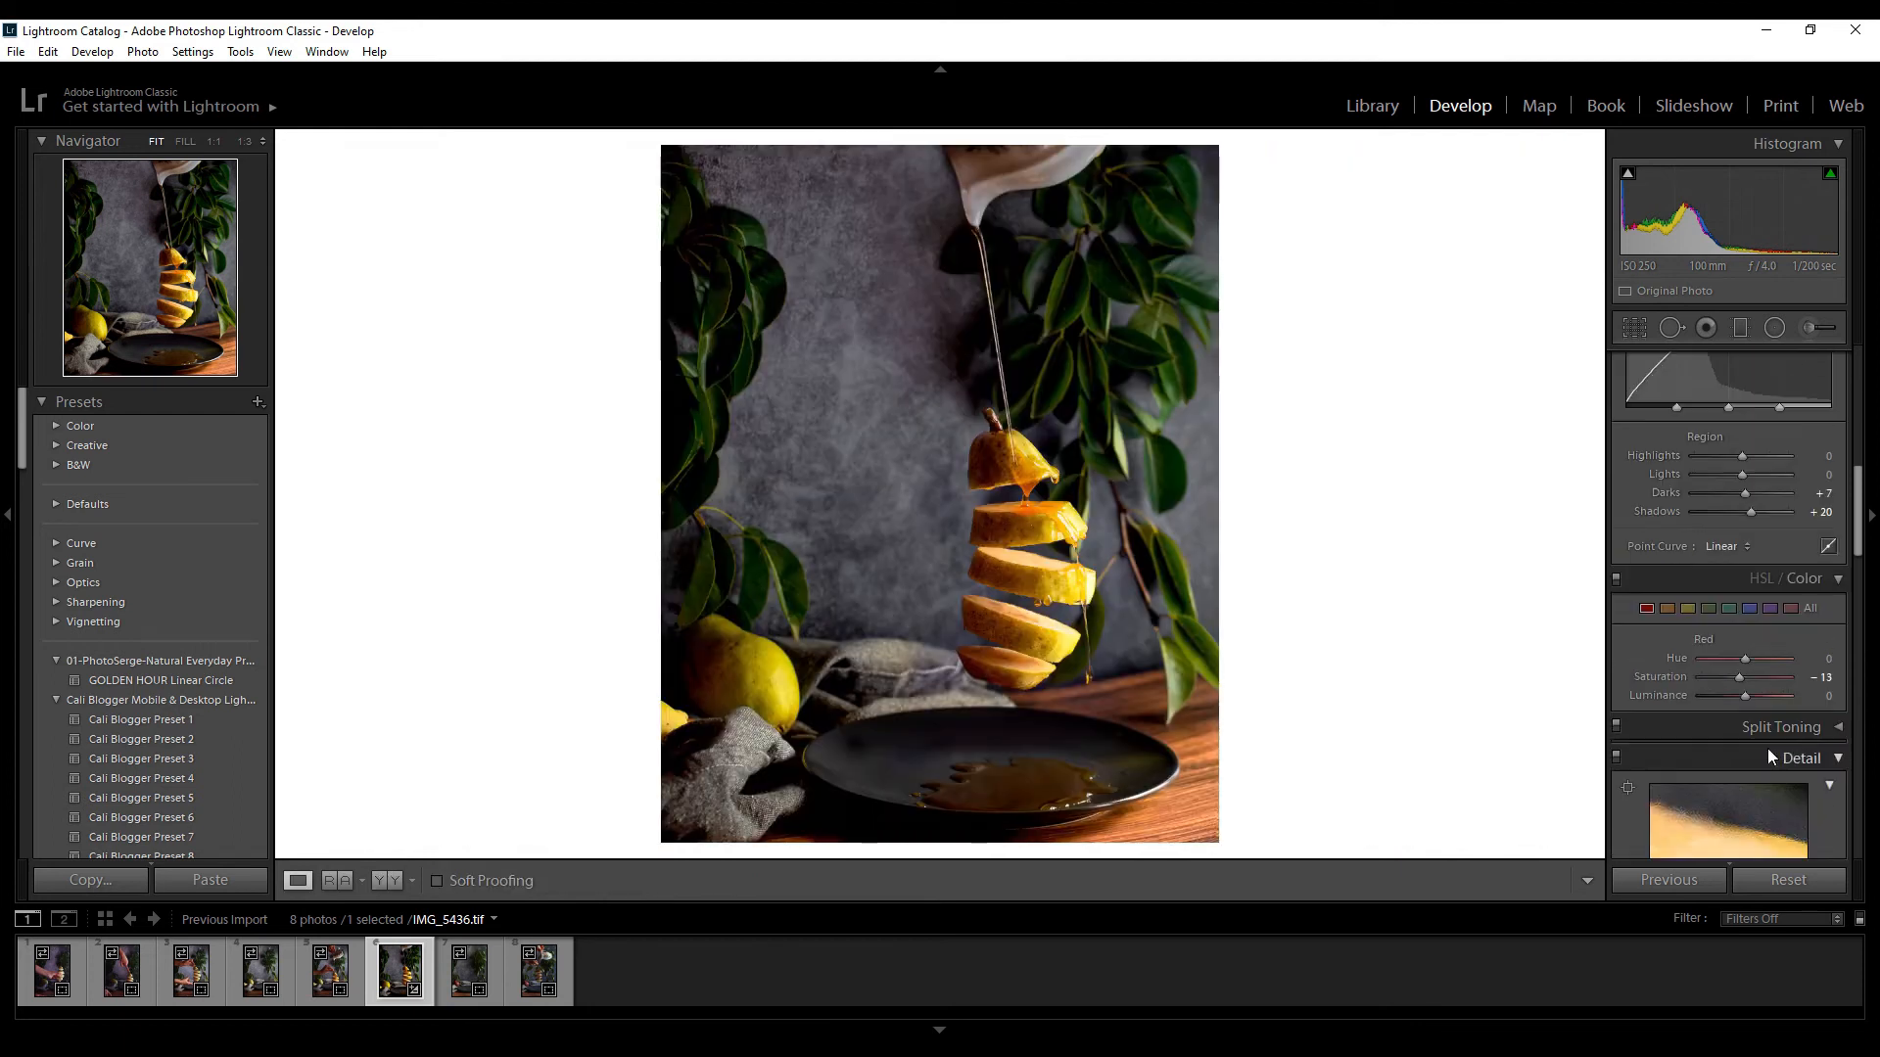
{"action": "left_click", "coordinate": [1709, 609]}
{"action": "mouse_move", "coordinate": [1740, 661]}
{"action": "left_mouse_down"}
{"action": "mouse_move", "coordinate": [1771, 668]}
{"action": "mouse_move", "coordinate": [1736, 664]}
{"action": "mouse_move", "coordinate": [1757, 679]}
{"action": "left_mouse_up"}
{"action": "scroll", "coordinate": [1742, 588], "scroll_direction": "up", "scroll_amount": 7}
{"action": "left_click_drag", "start_coordinate": [1741, 648], "coordinate": [1735, 654]}
Paint a Texture 22 adjustment onto the levitating pear with a size 3 adjustment brush
{"action": "left_click", "coordinate": [1812, 327]}
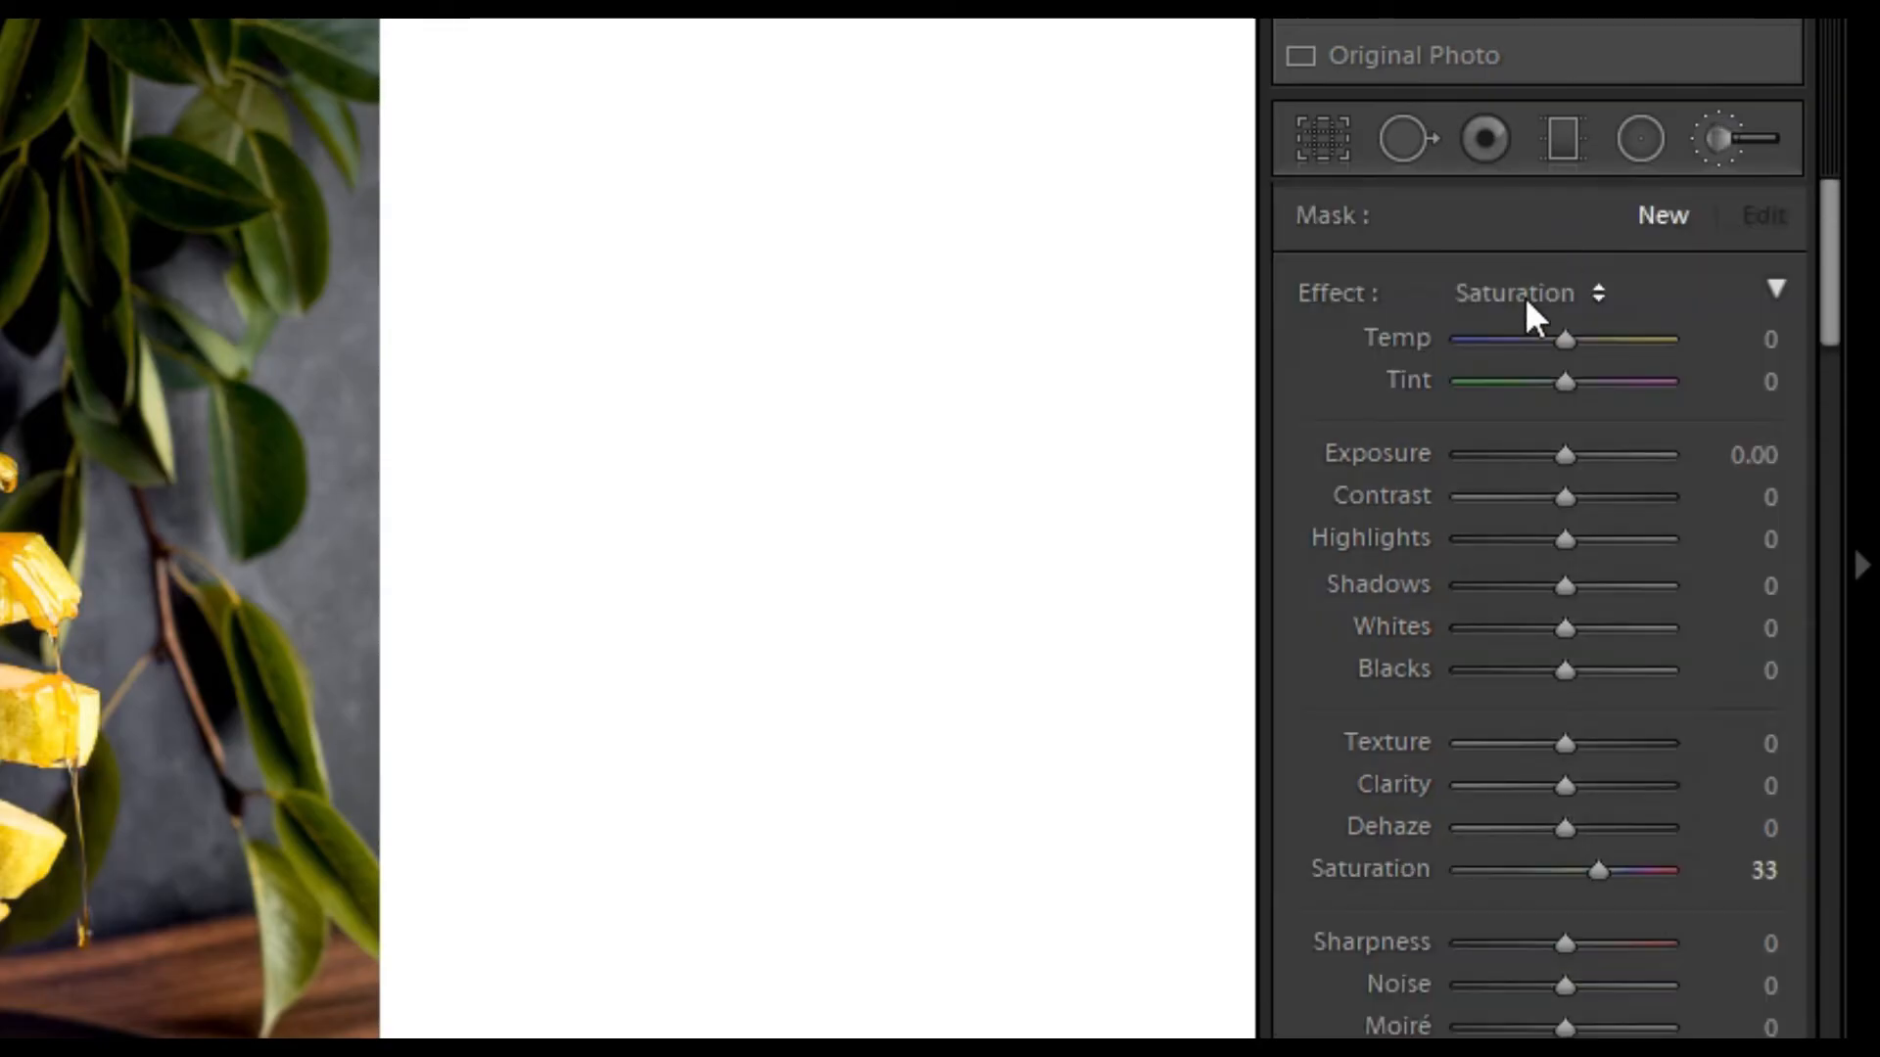
{"action": "left_click", "coordinate": [1525, 297]}
{"action": "left_click", "coordinate": [1342, 761]}
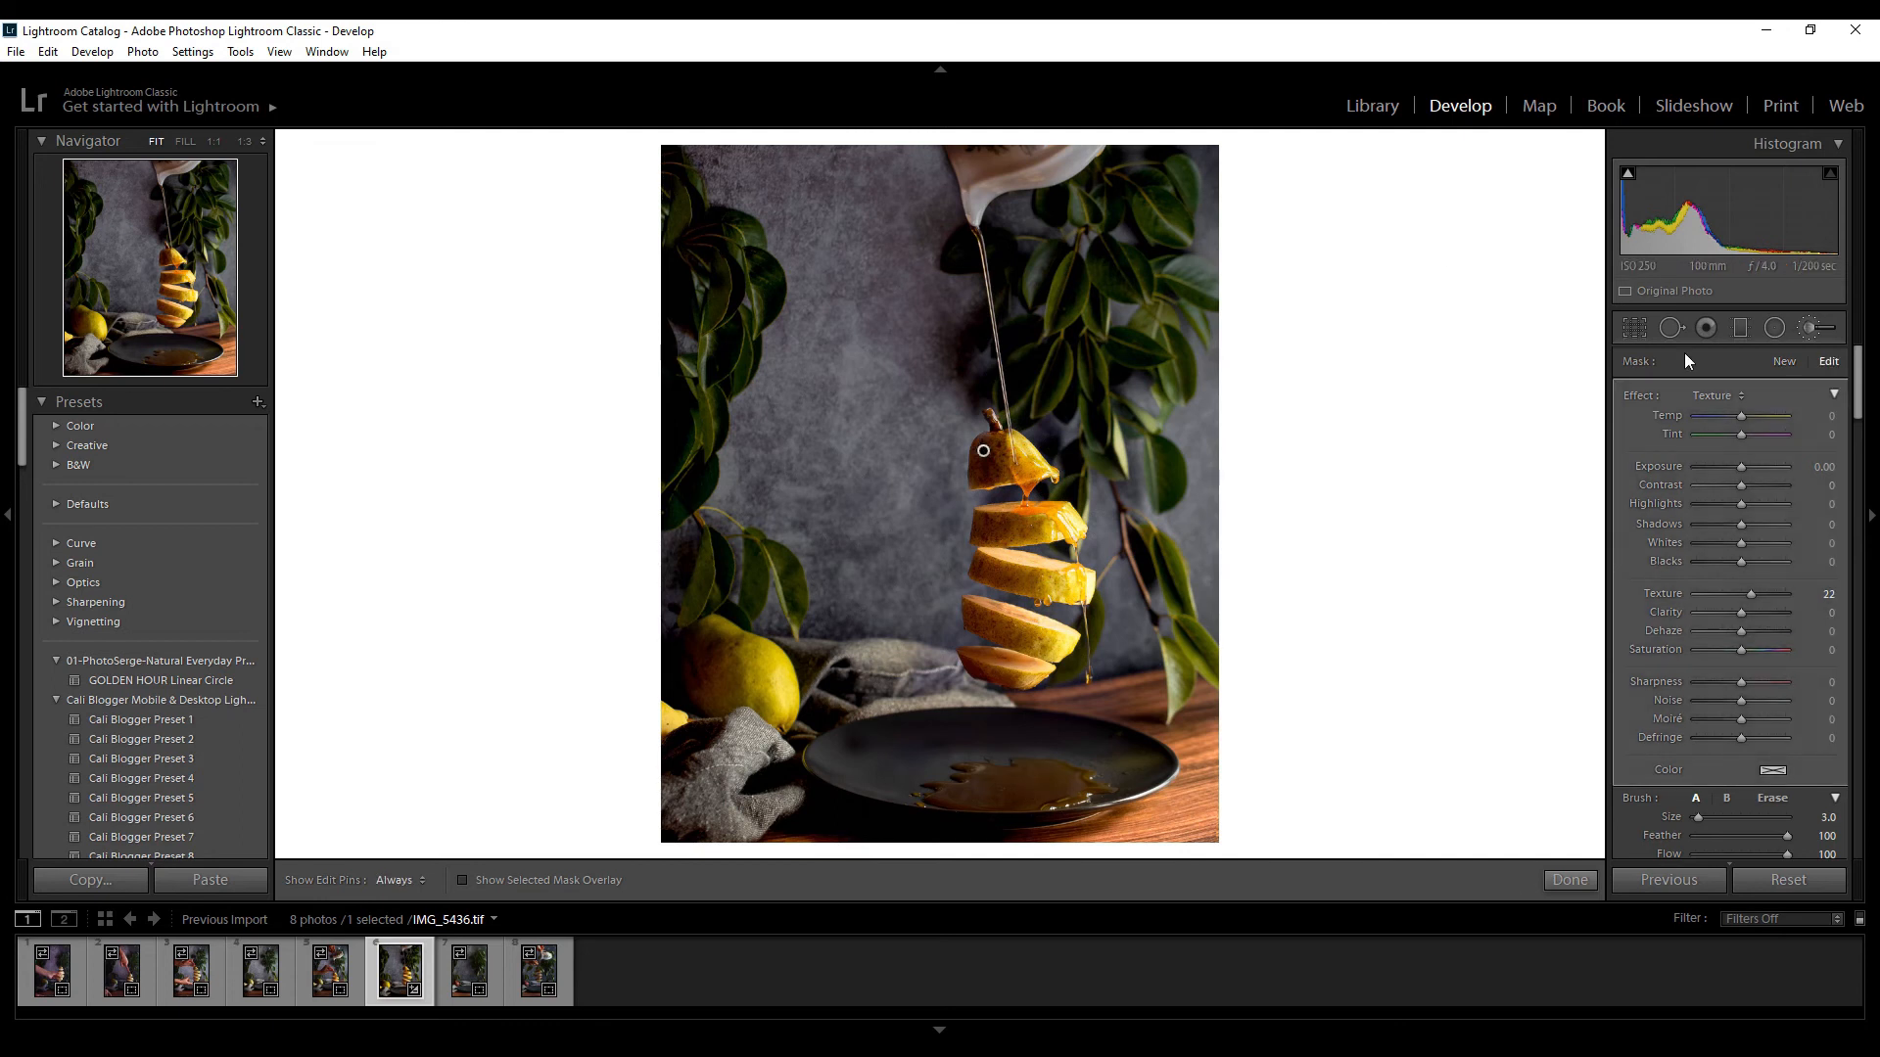
Paint a Clarity 20 adjustment with a size 7 brush over the pear slices and syrup, working at 1:1 zoom
{"action": "left_click", "coordinate": [1713, 395]}
{"action": "left_click", "coordinate": [1586, 619]}
{"action": "key", "text": "z"}
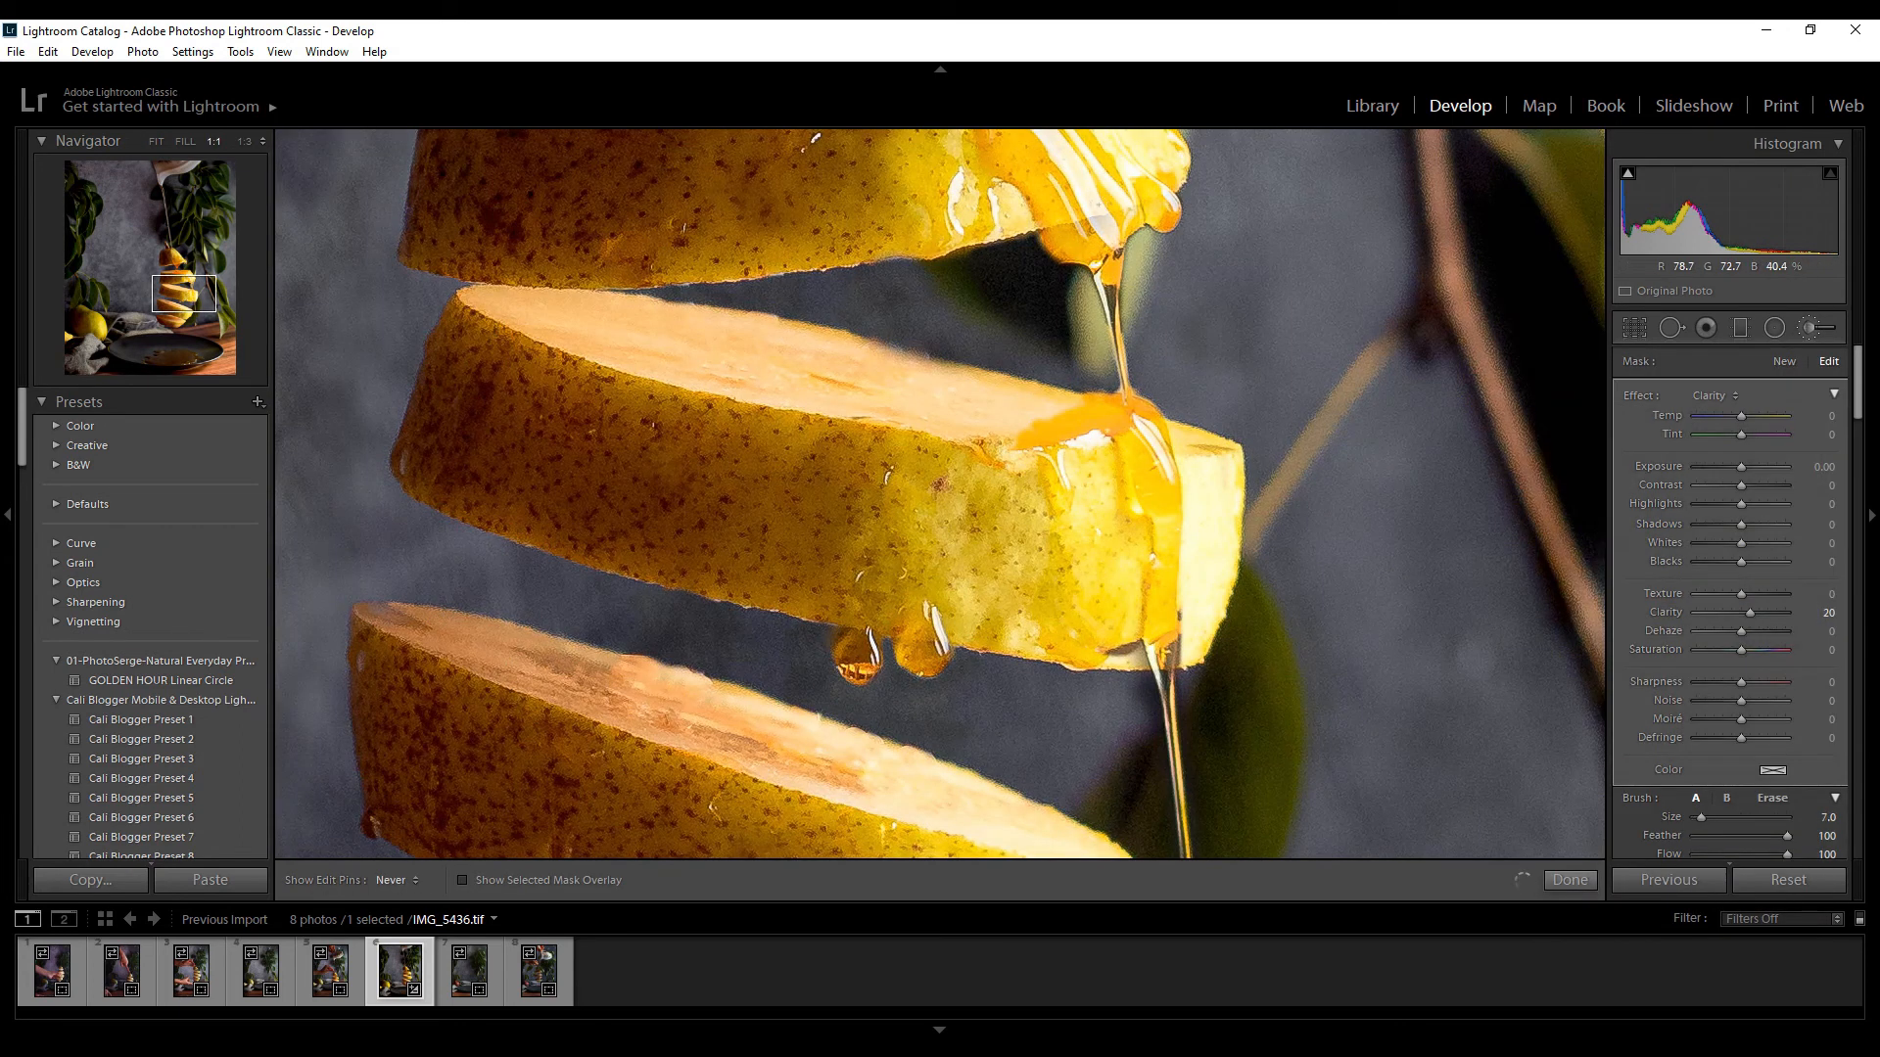
{"action": "right_click", "coordinate": [854, 447]}
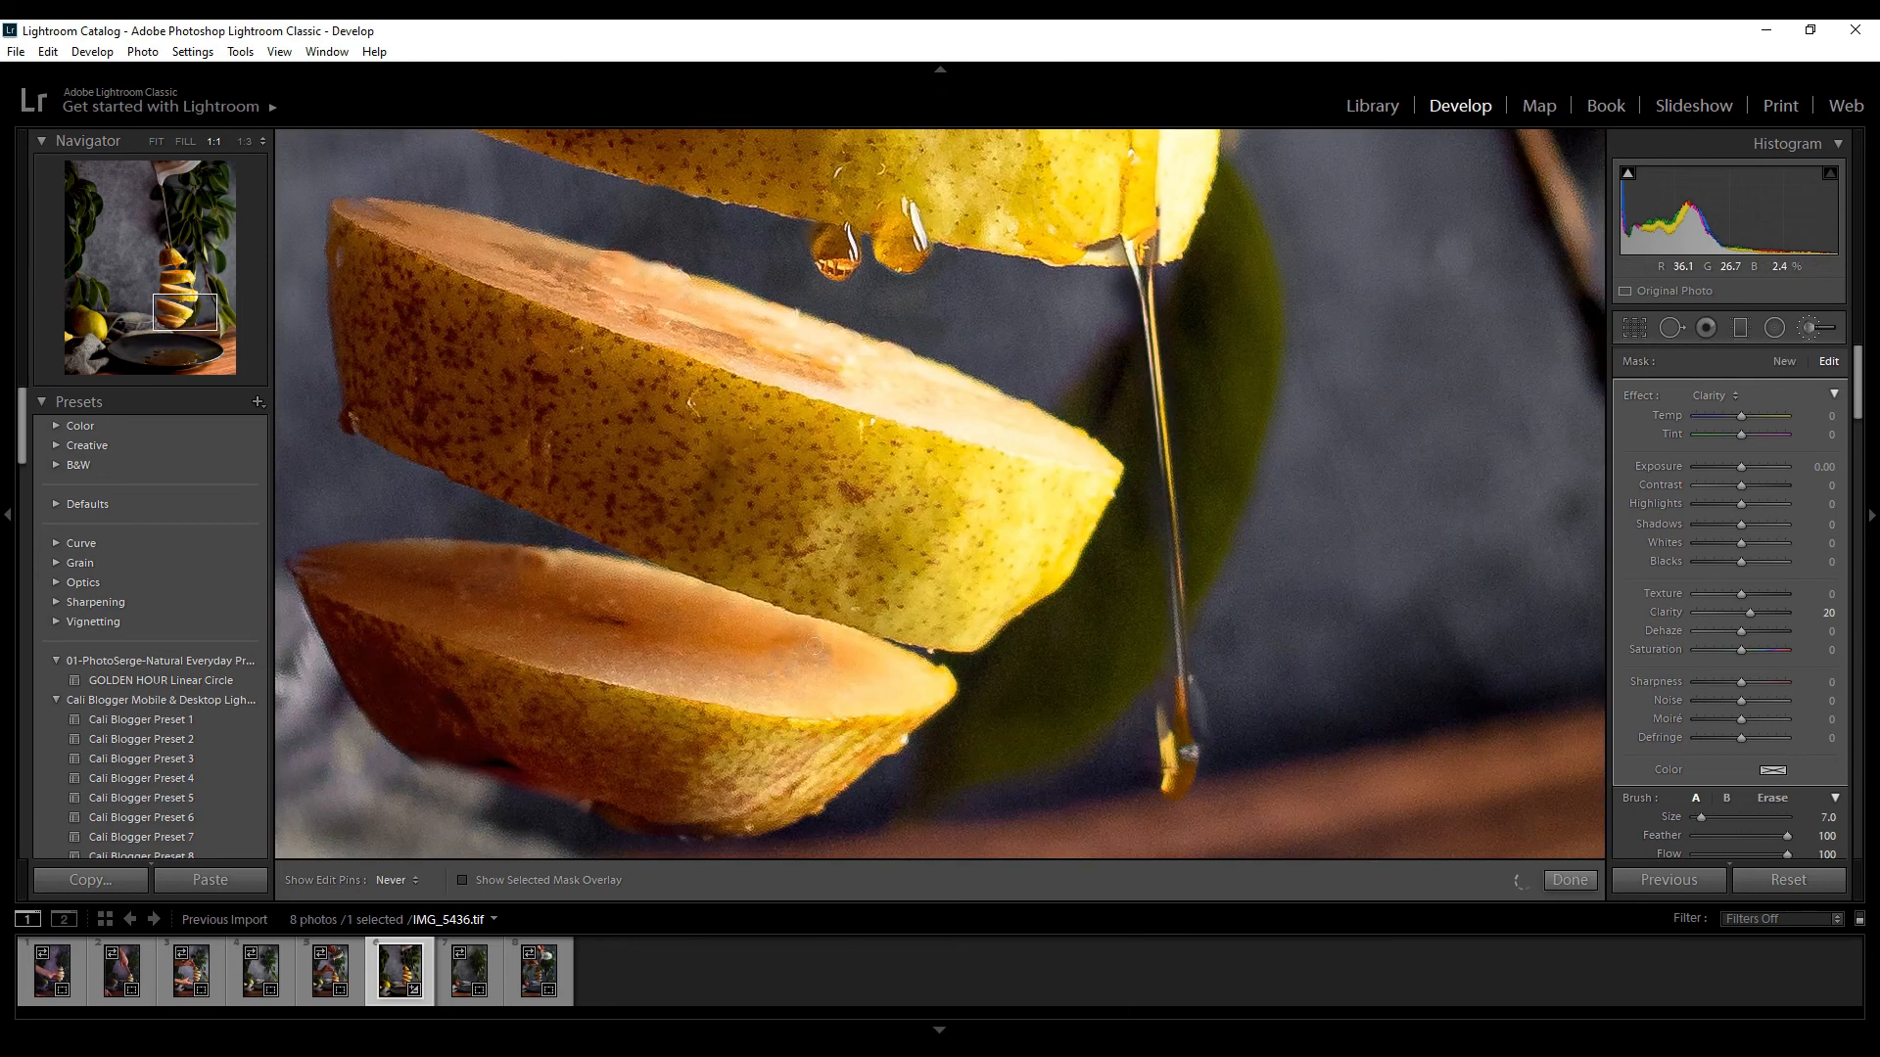
{"action": "left_click_drag", "start_coordinate": [1096, 157], "coordinate": [1217, 684]}
{"action": "left_click_drag", "start_coordinate": [832, 137], "coordinate": [833, 468]}
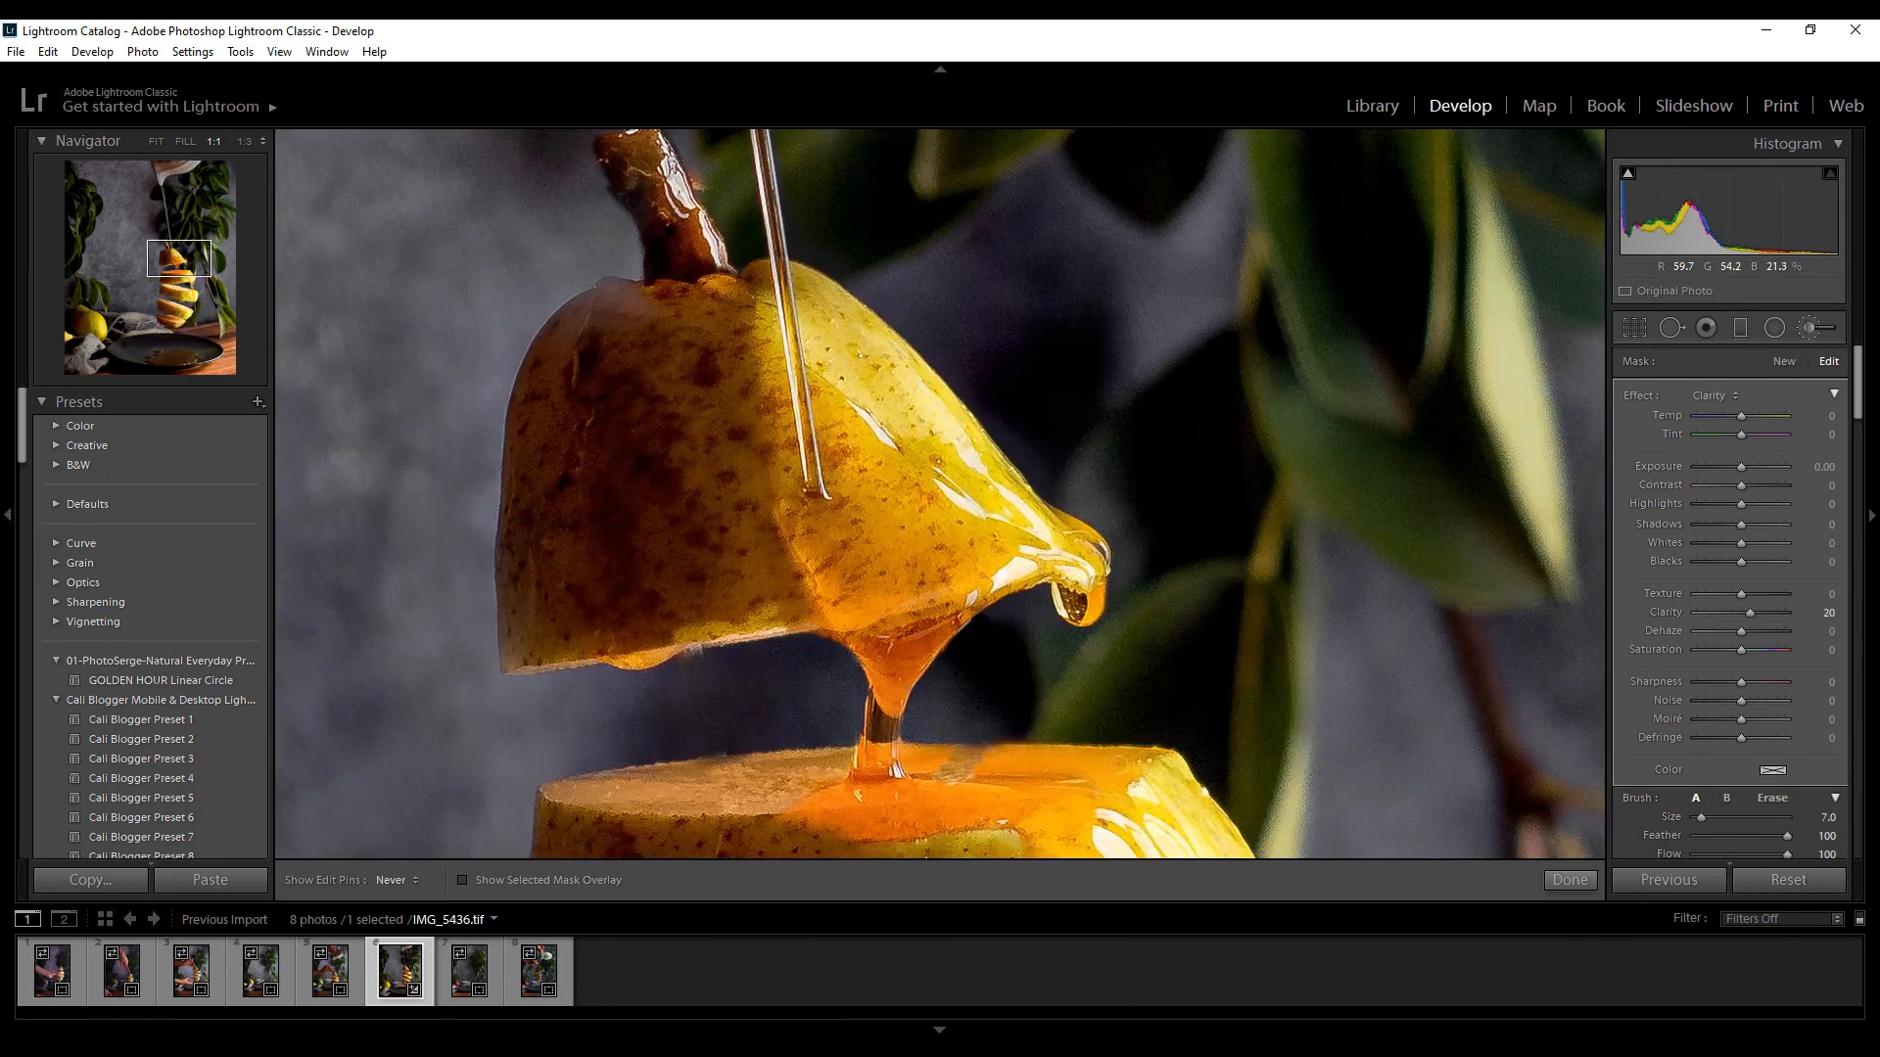
{"action": "left_click_drag", "start_coordinate": [842, 146], "coordinate": [1013, 832]}
{"action": "left_click_drag", "start_coordinate": [179, 235], "coordinate": [206, 191]}
{"action": "left_click", "coordinate": [157, 142]}
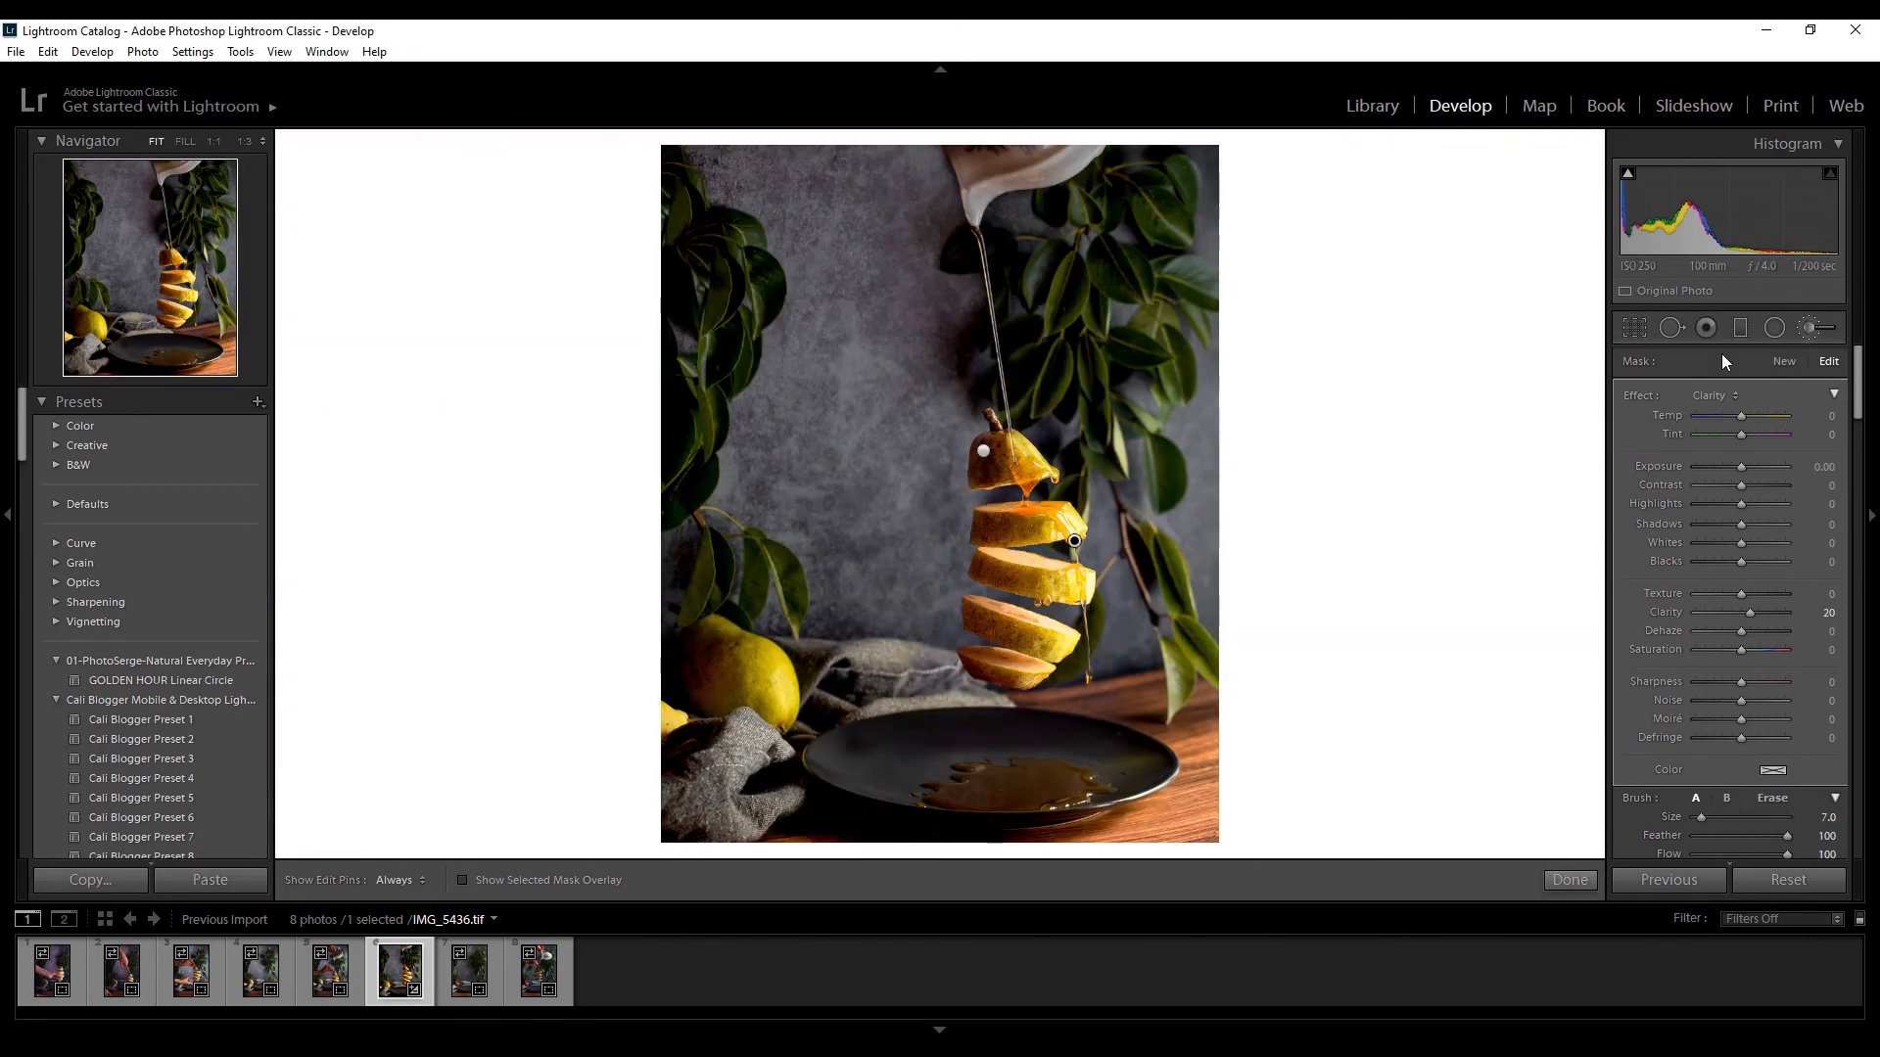
Paint a new Dodge (Lighten) adjustment over the jug with a size 4 brush and raise its exposure to 0.44
{"action": "left_click", "coordinate": [1808, 329]}
{"action": "left_click", "coordinate": [1815, 332]}
{"action": "left_click", "coordinate": [1760, 396]}
{"action": "left_click", "coordinate": [1692, 814]}
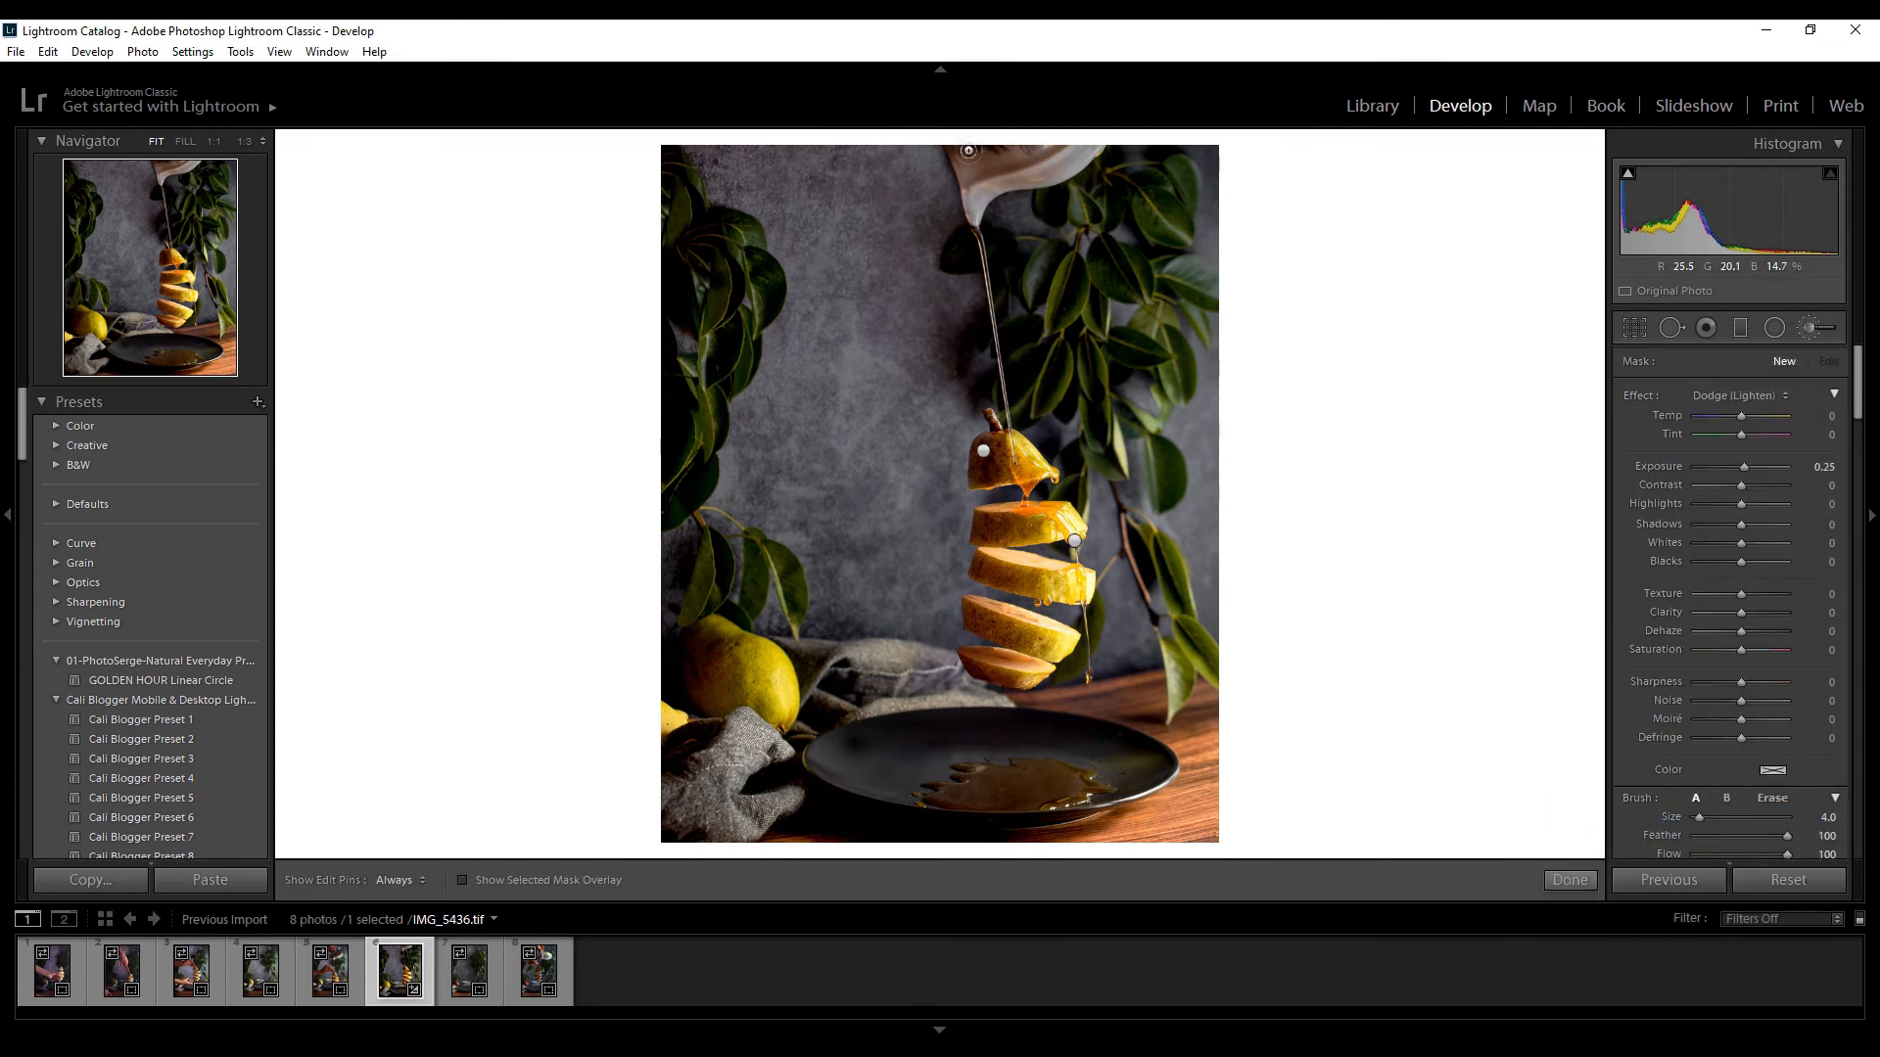
{"action": "left_click_drag", "start_coordinate": [971, 150], "coordinate": [965, 153]}
{"action": "left_click_drag", "start_coordinate": [1743, 467], "coordinate": [1749, 477]}
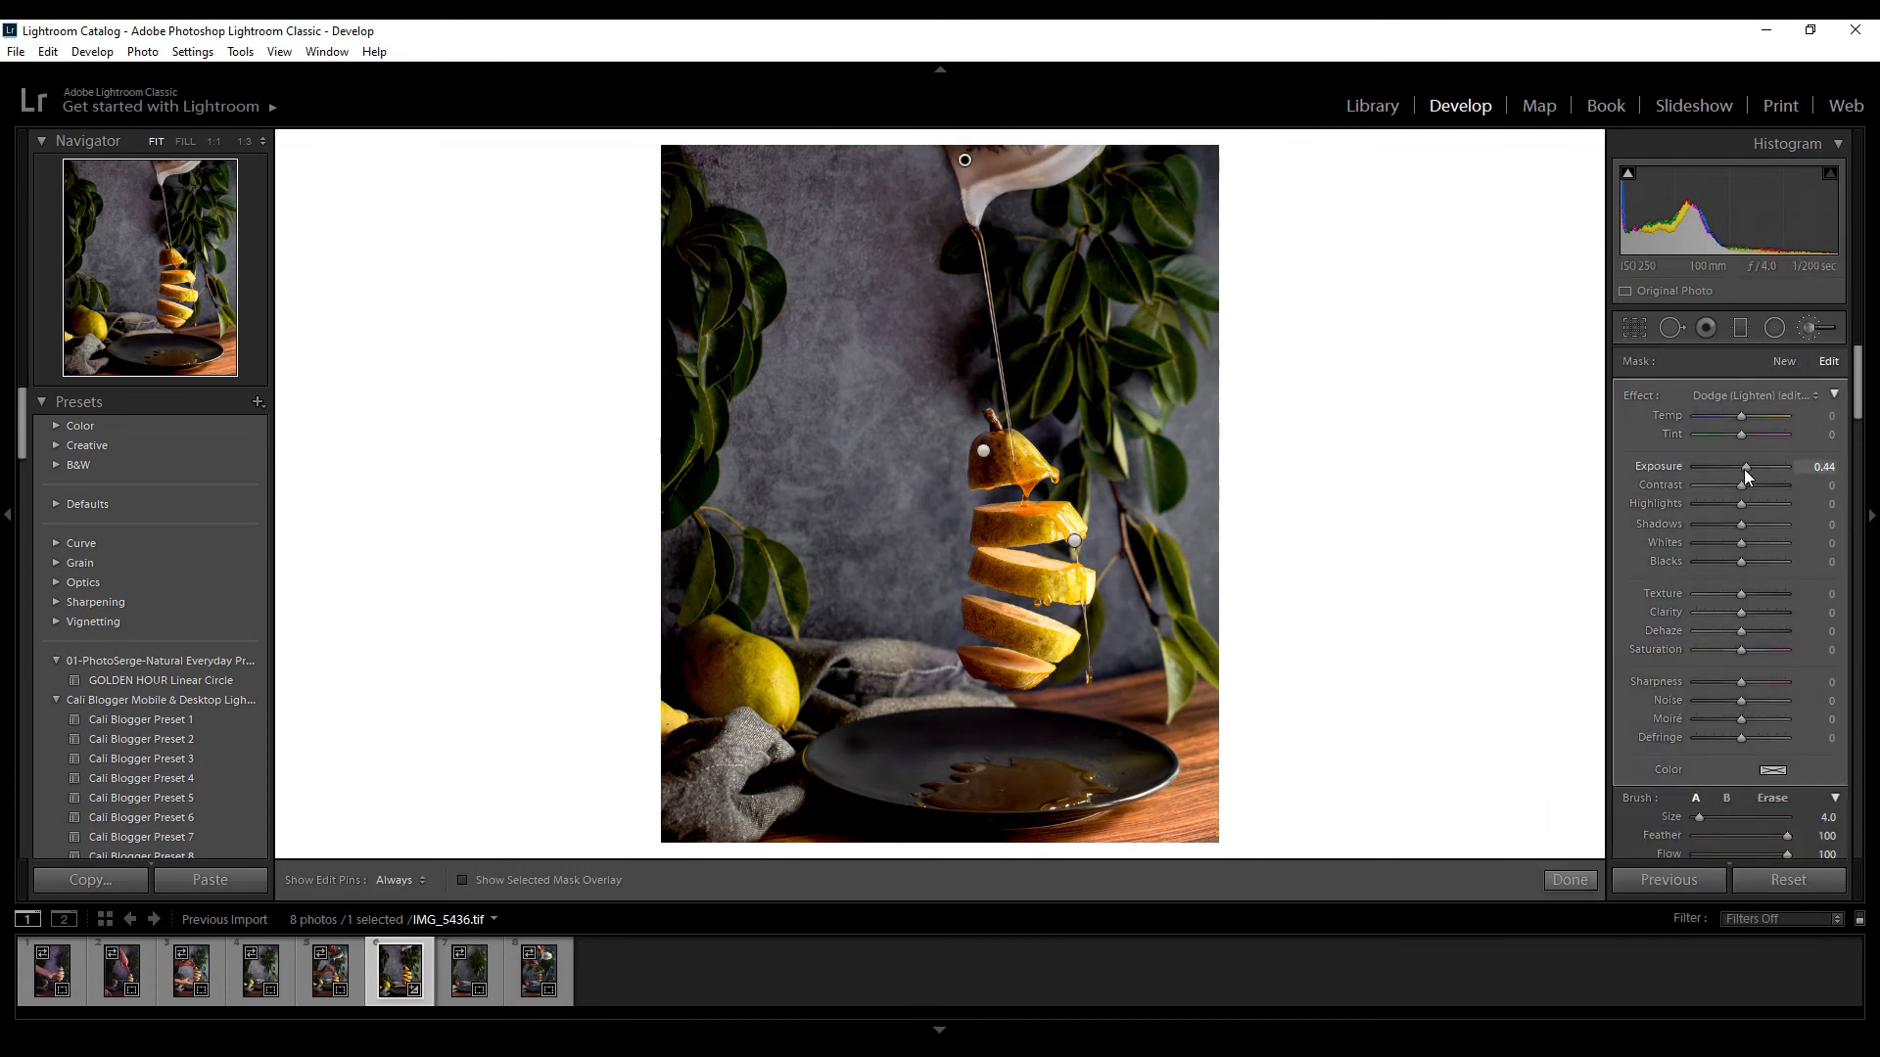
Paint a Highlights 13 adjustment along the syrup stream and drips with a fine brush, and compare before and after
{"action": "left_click", "coordinate": [1801, 361]}
{"action": "left_click", "coordinate": [1753, 395]}
{"action": "left_click", "coordinate": [1616, 504]}
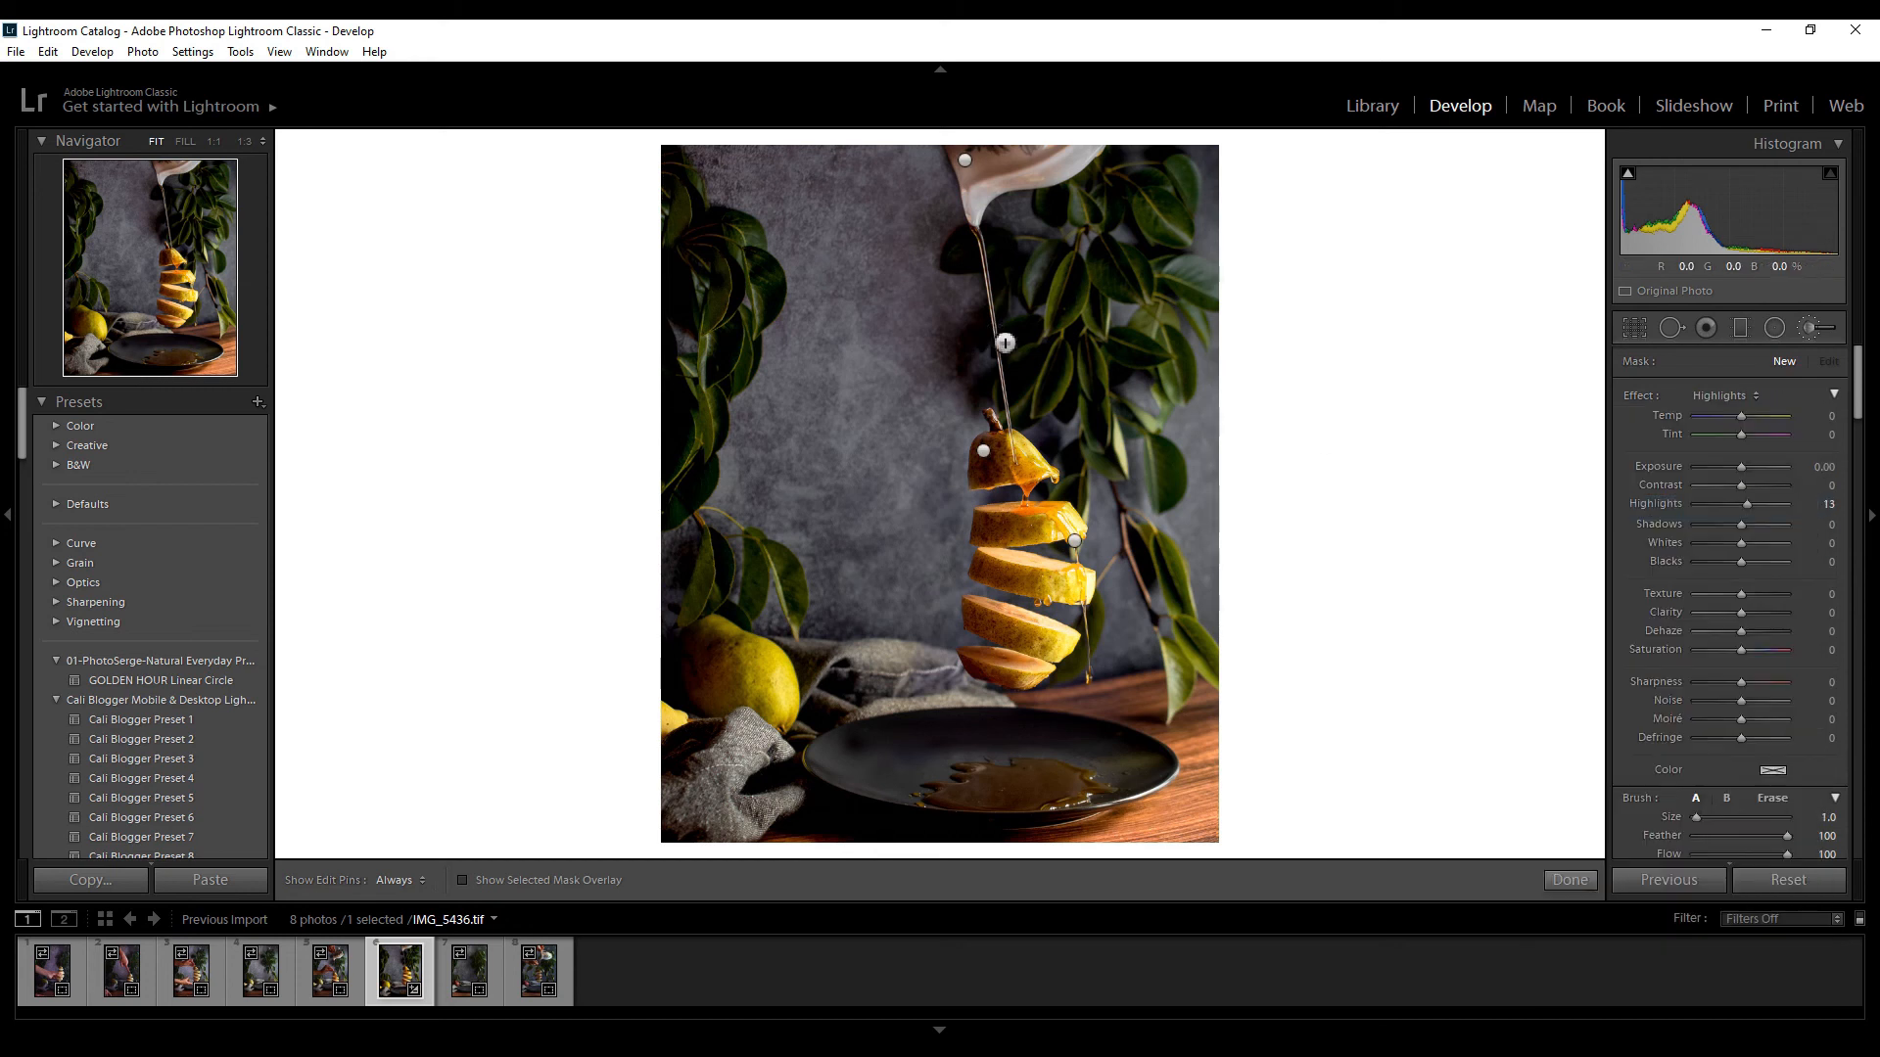
{"action": "left_click", "coordinate": [1014, 429]}
{"action": "key", "text": "h"}
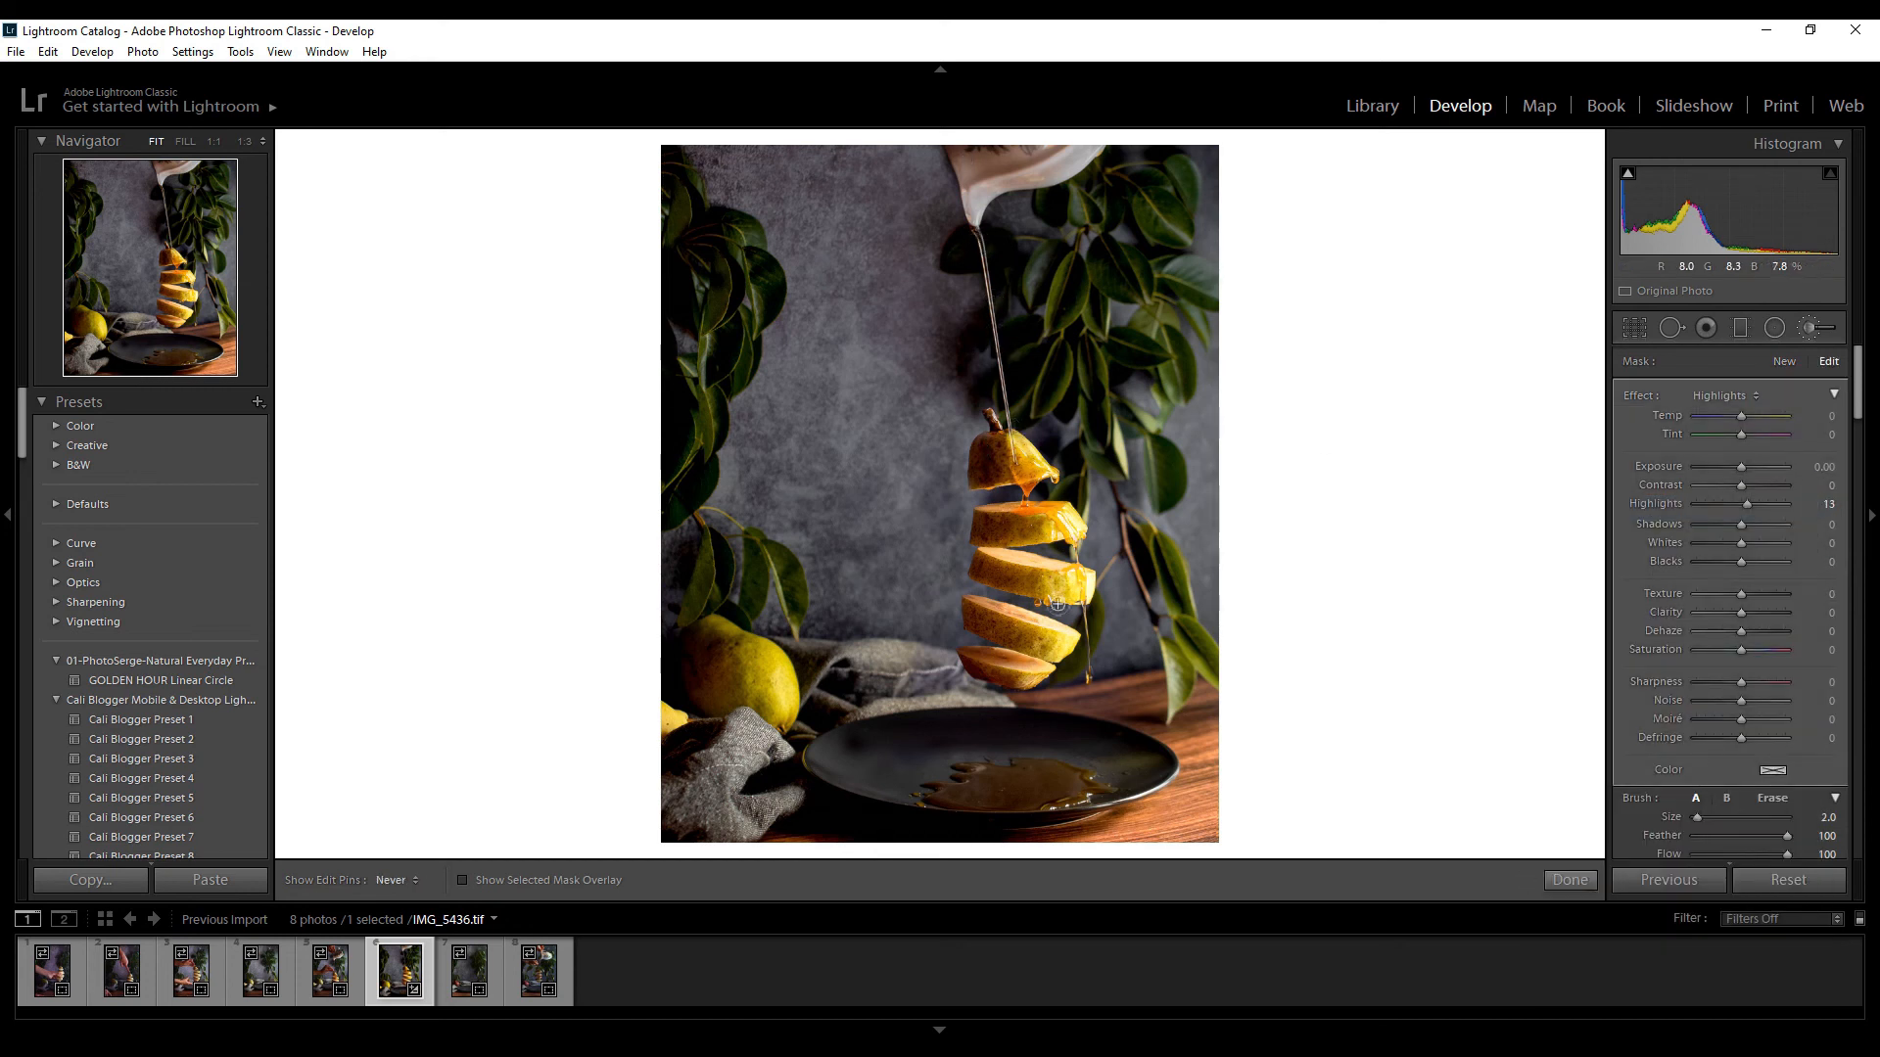
{"action": "left_click", "coordinate": [1812, 331]}
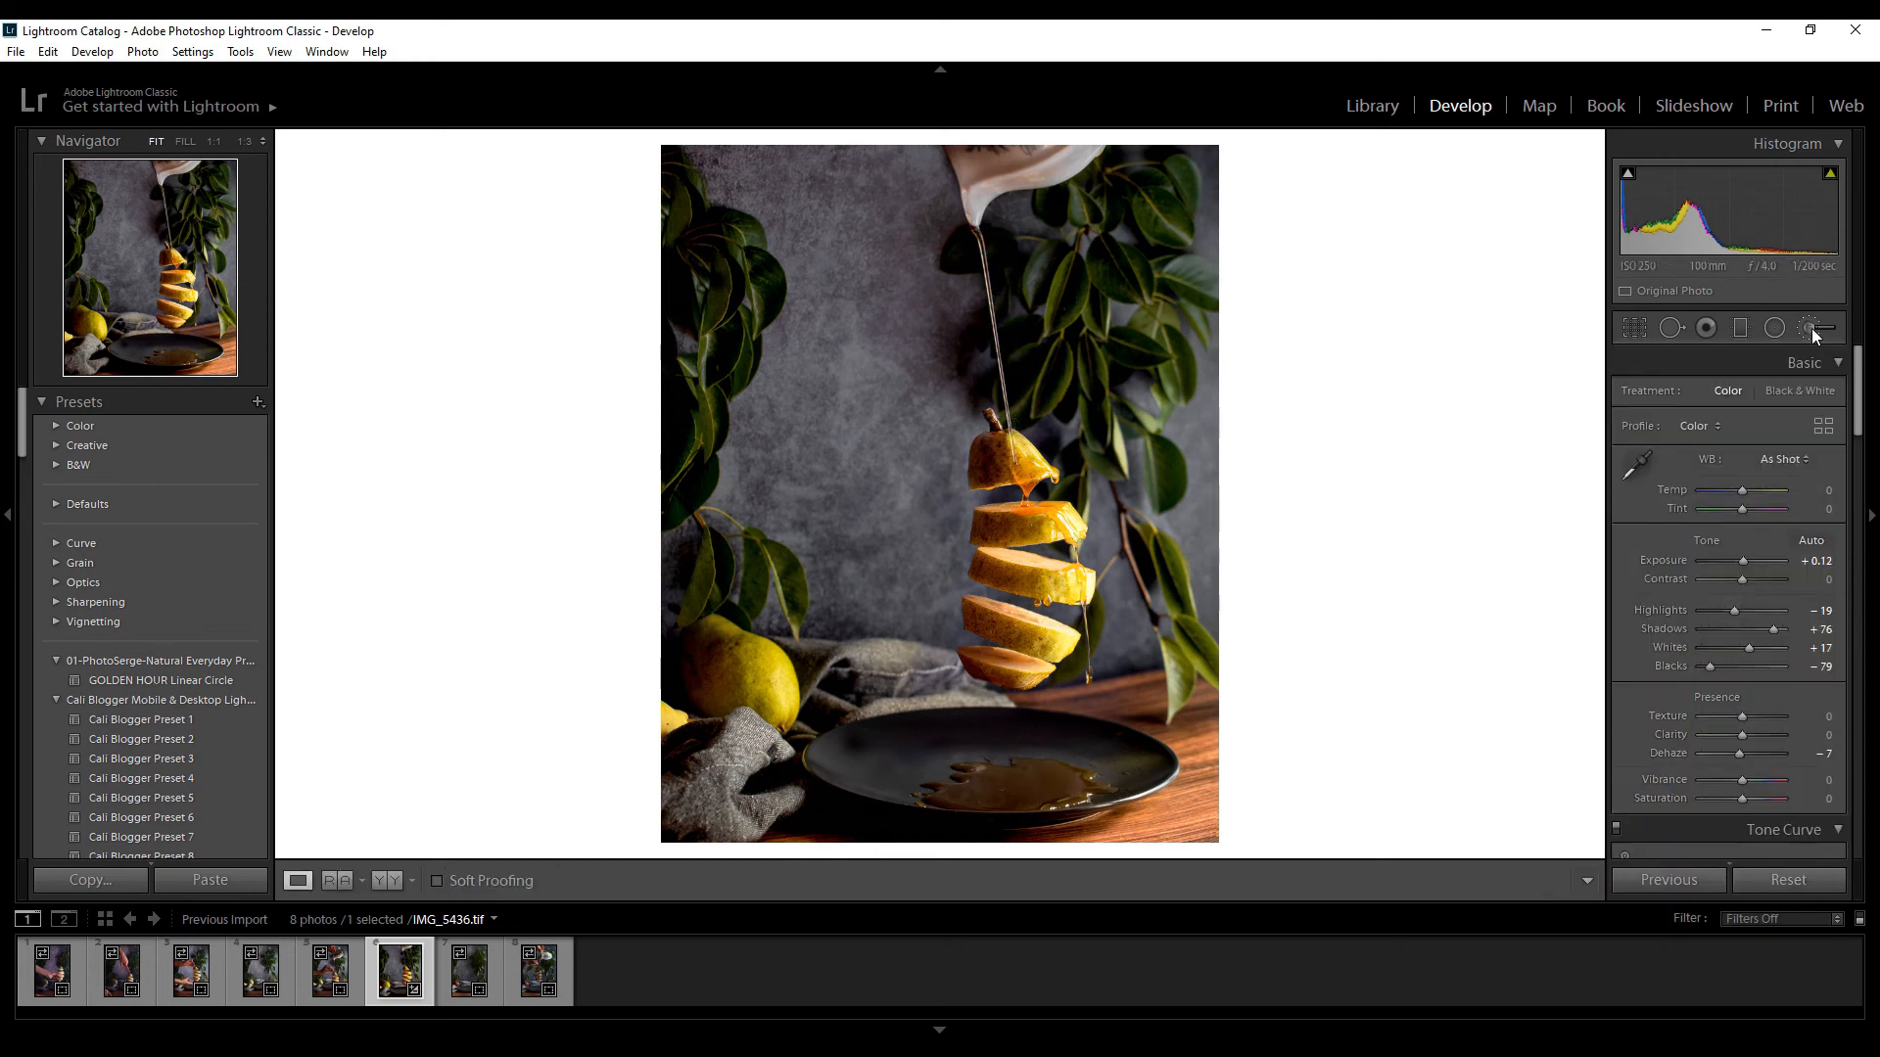
{"action": "key", "text": "y"}
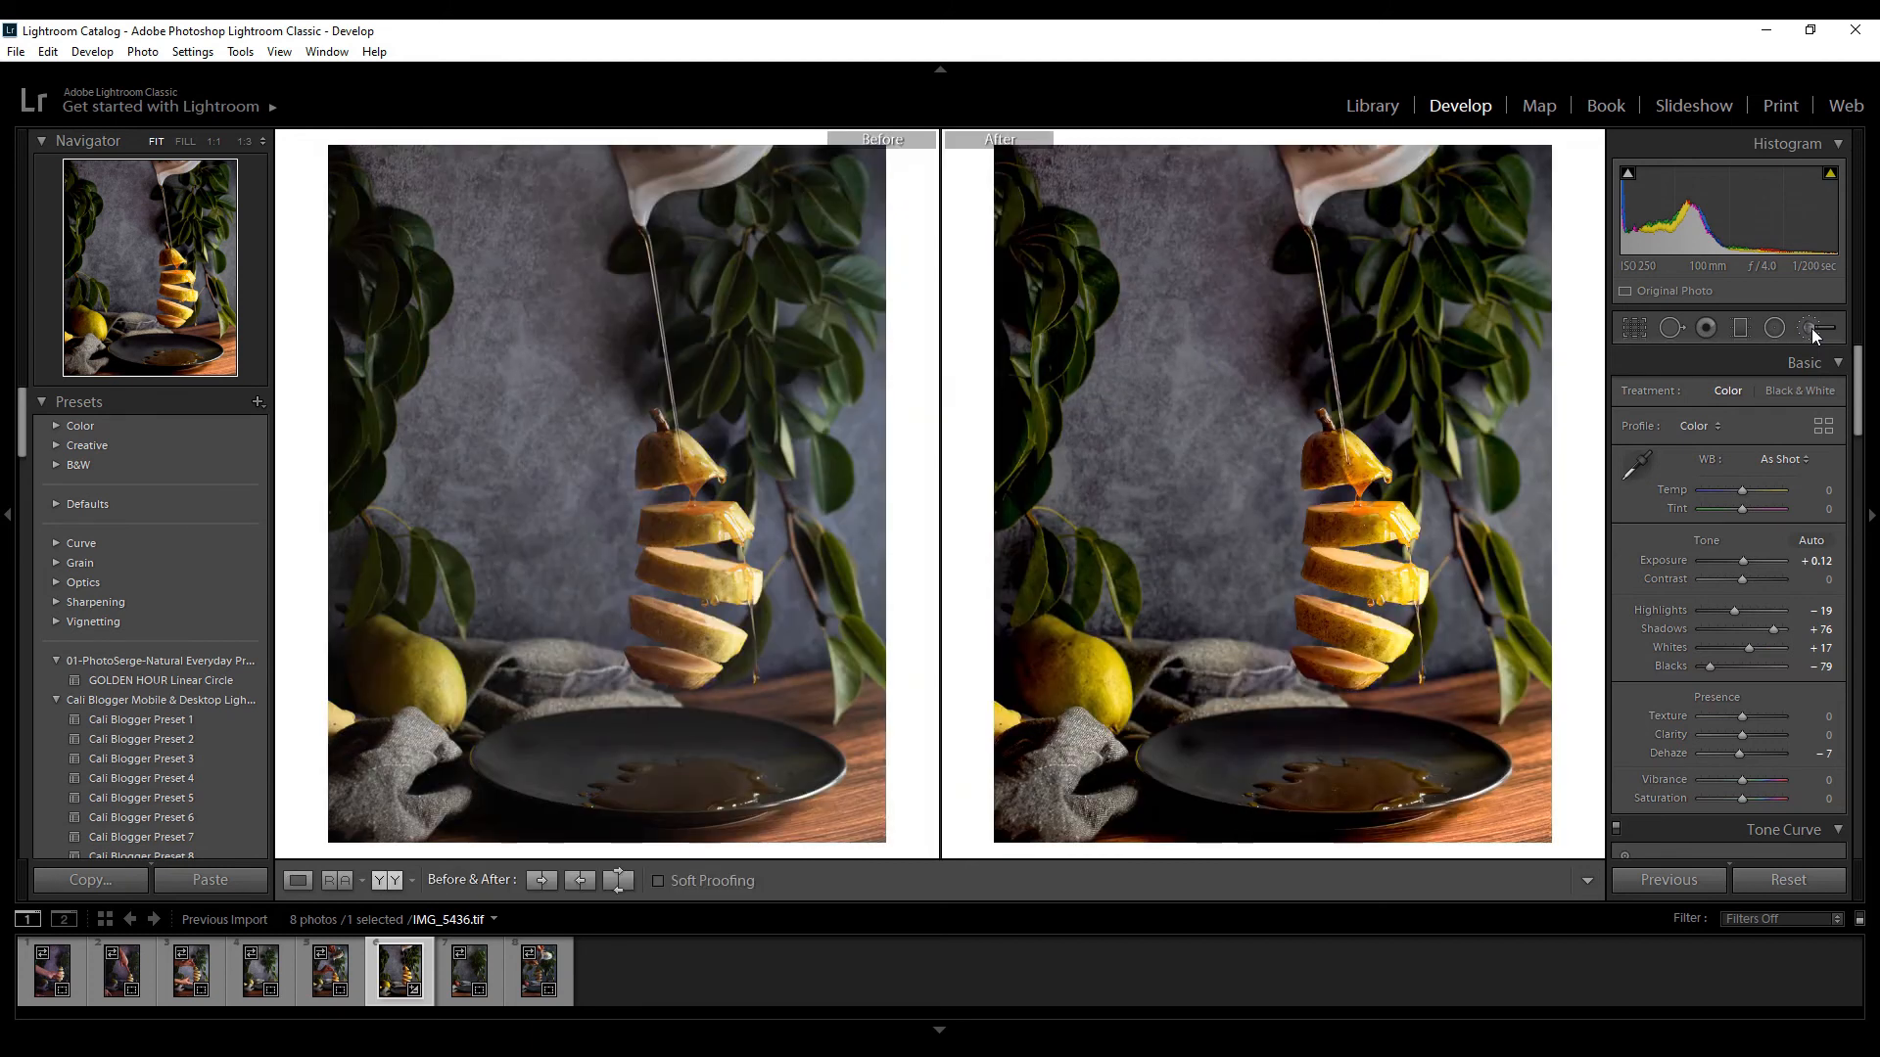
{"action": "key", "text": "y"}
Paint a new saturation adjustment over the whole pear beside the plate with a size 6 brush and lower it to -39
{"action": "key", "text": "k"}
{"action": "left_click", "coordinate": [1724, 396]}
{"action": "left_click", "coordinate": [1678, 642]}
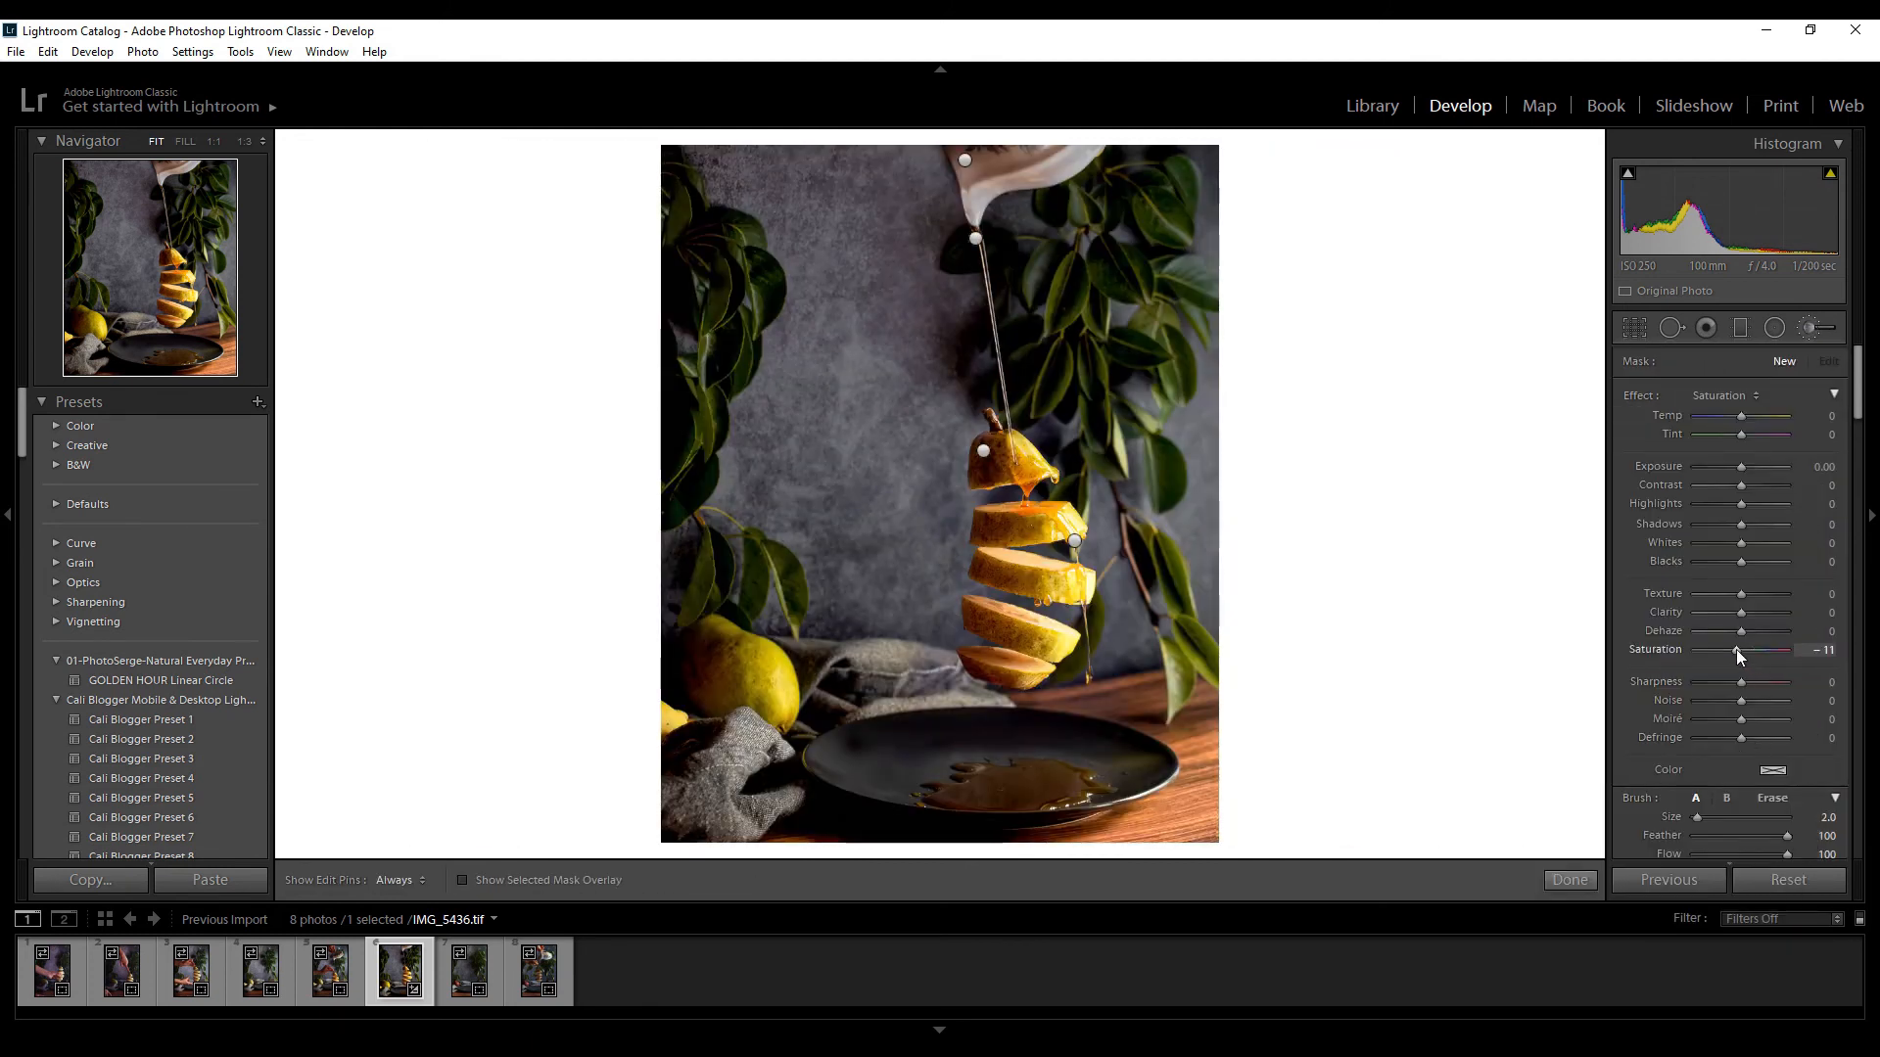
{"action": "key", "text": "h"}
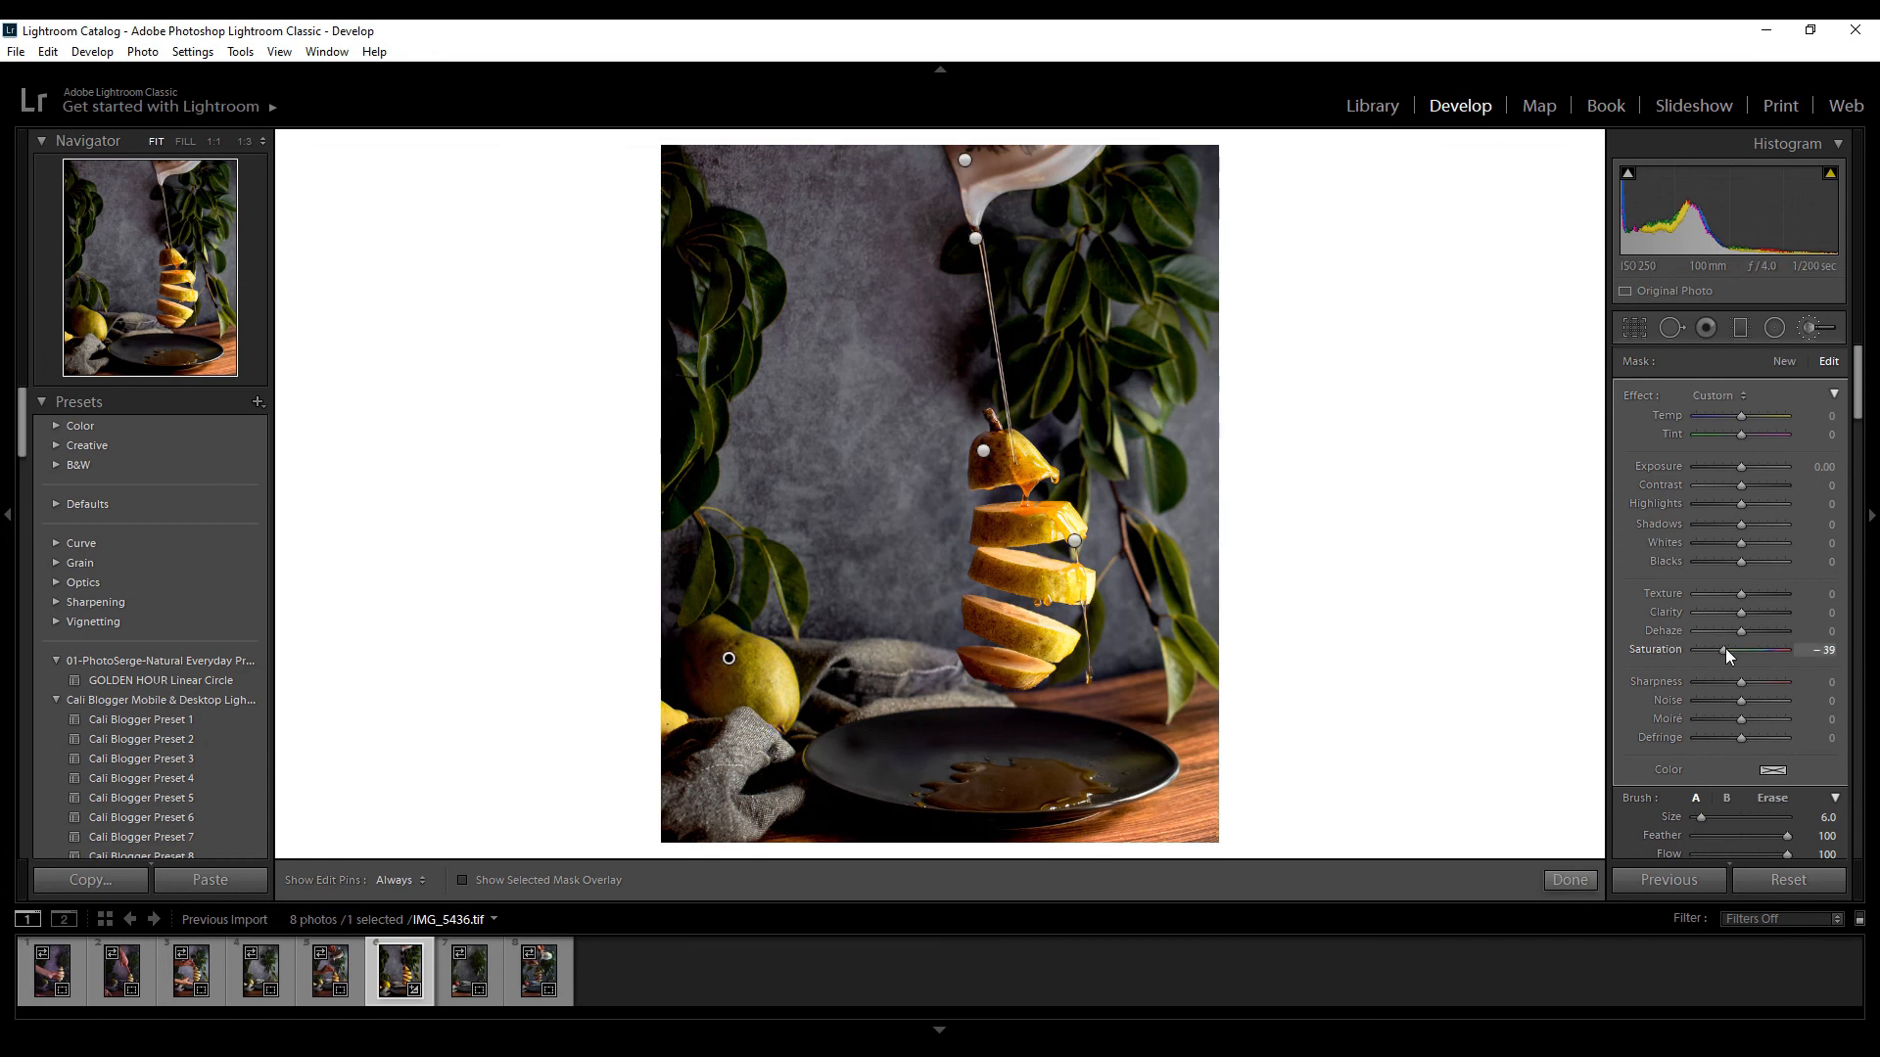
{"action": "left_click", "coordinate": [1798, 329]}
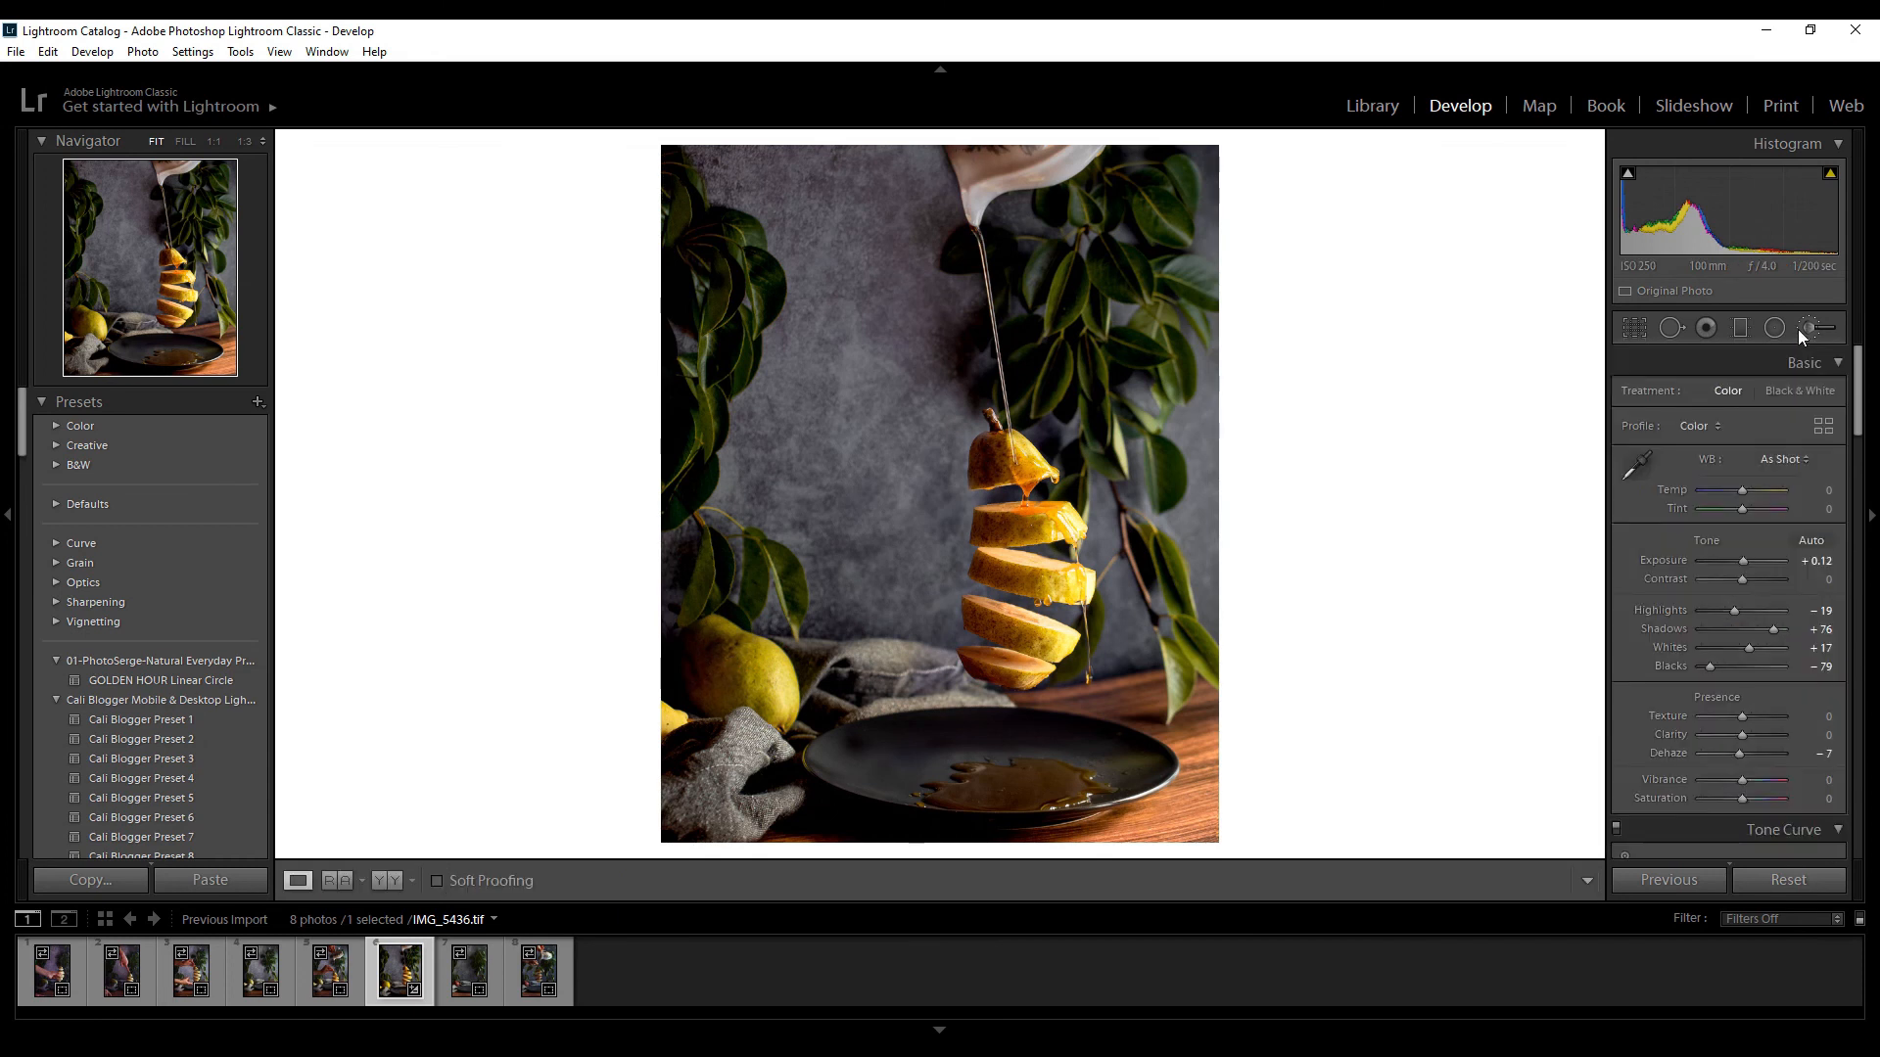
Add a Highlights 13 brush adjustment on the whole pear beside the plate with a size 6 brush
{"action": "left_click", "coordinate": [1797, 329]}
{"action": "left_click", "coordinate": [1723, 396]}
{"action": "left_click", "coordinate": [1636, 522]}
{"action": "left_click", "coordinate": [749, 663]}
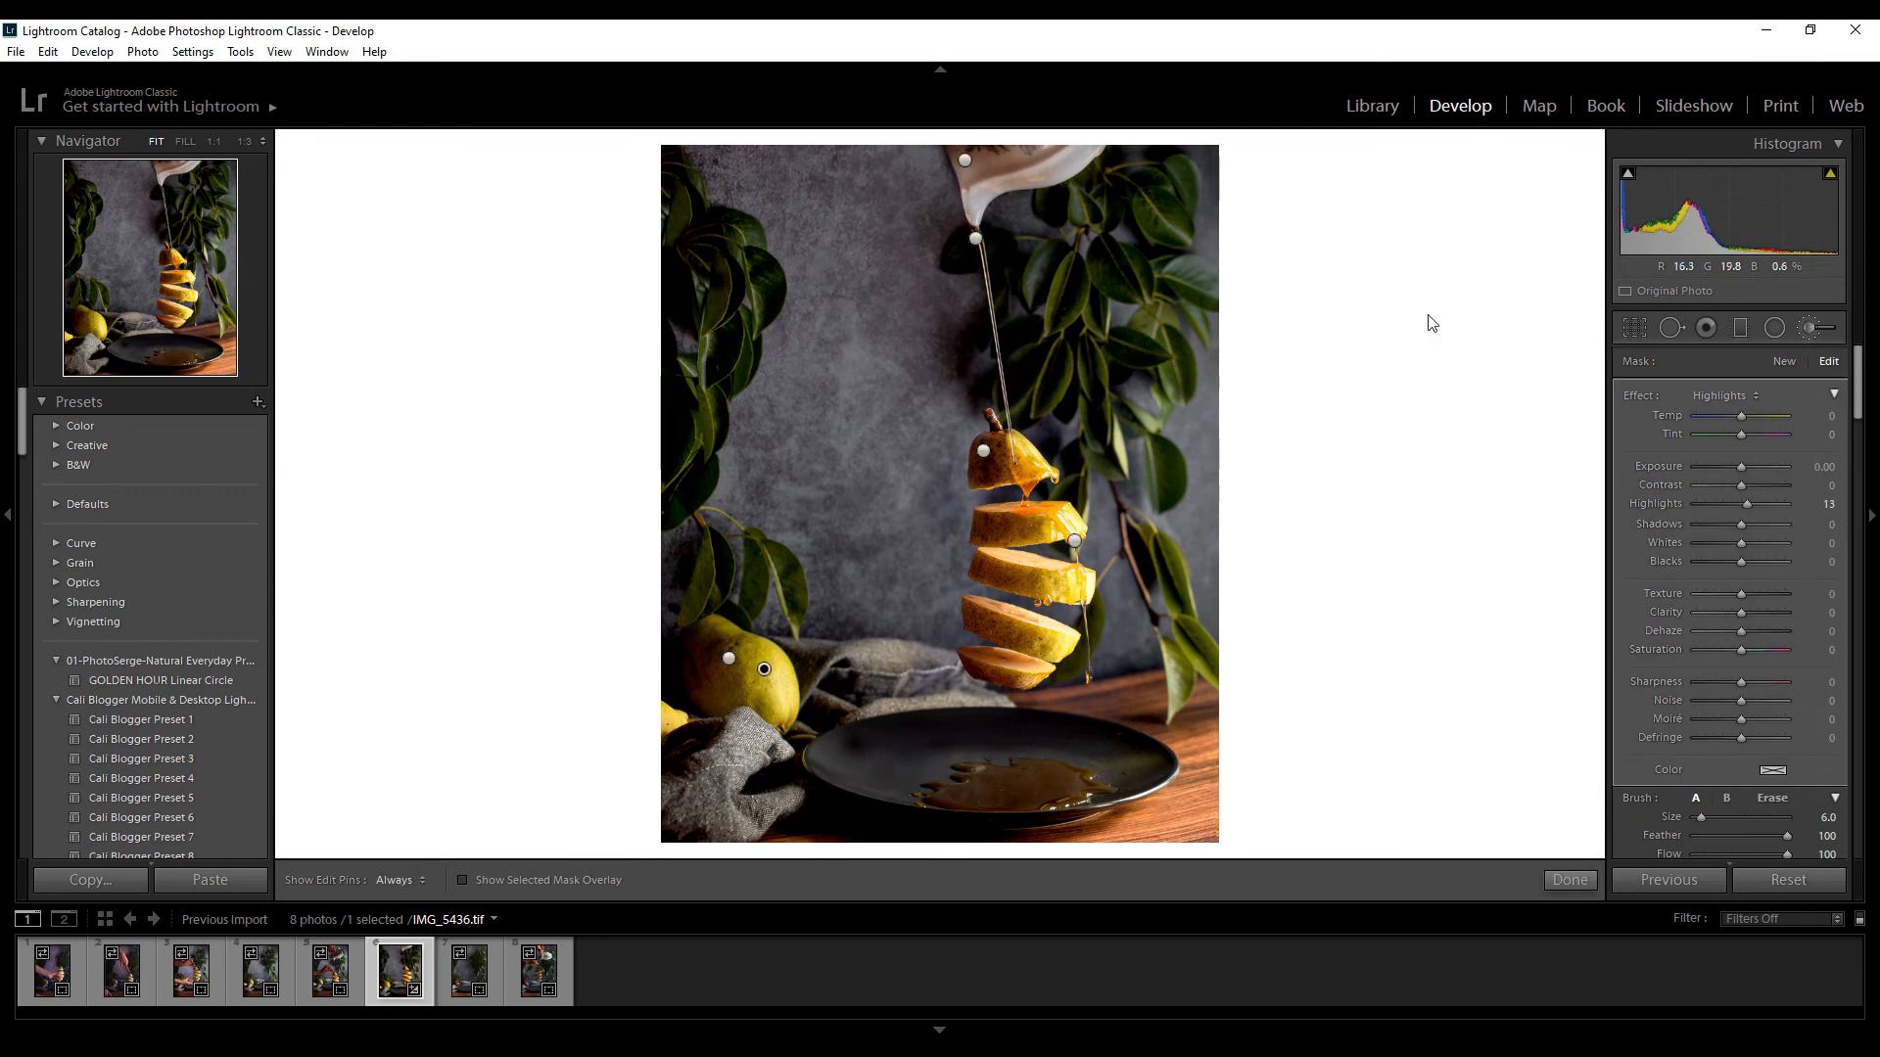
Paint a new brush adjustment over the dark leaves on both sides of the sliced pear
{"action": "left_click", "coordinate": [1809, 330]}
{"action": "left_click", "coordinate": [1809, 330]}
{"action": "left_click", "coordinate": [1728, 395]}
{"action": "left_click", "coordinate": [1636, 791]}
{"action": "mouse_move", "coordinate": [727, 154]}
{"action": "left_mouse_down"}
{"action": "mouse_move", "coordinate": [842, 421]}
{"action": "mouse_move", "coordinate": [900, 173]}
{"action": "mouse_move", "coordinate": [879, 516]}
{"action": "mouse_move", "coordinate": [910, 642]}
{"action": "mouse_move", "coordinate": [778, 632]}
{"action": "left_mouse_up"}
{"action": "mouse_move", "coordinate": [1126, 607]}
{"action": "left_mouse_down"}
{"action": "mouse_move", "coordinate": [1196, 401]}
{"action": "mouse_move", "coordinate": [1204, 186]}
{"action": "left_mouse_up"}
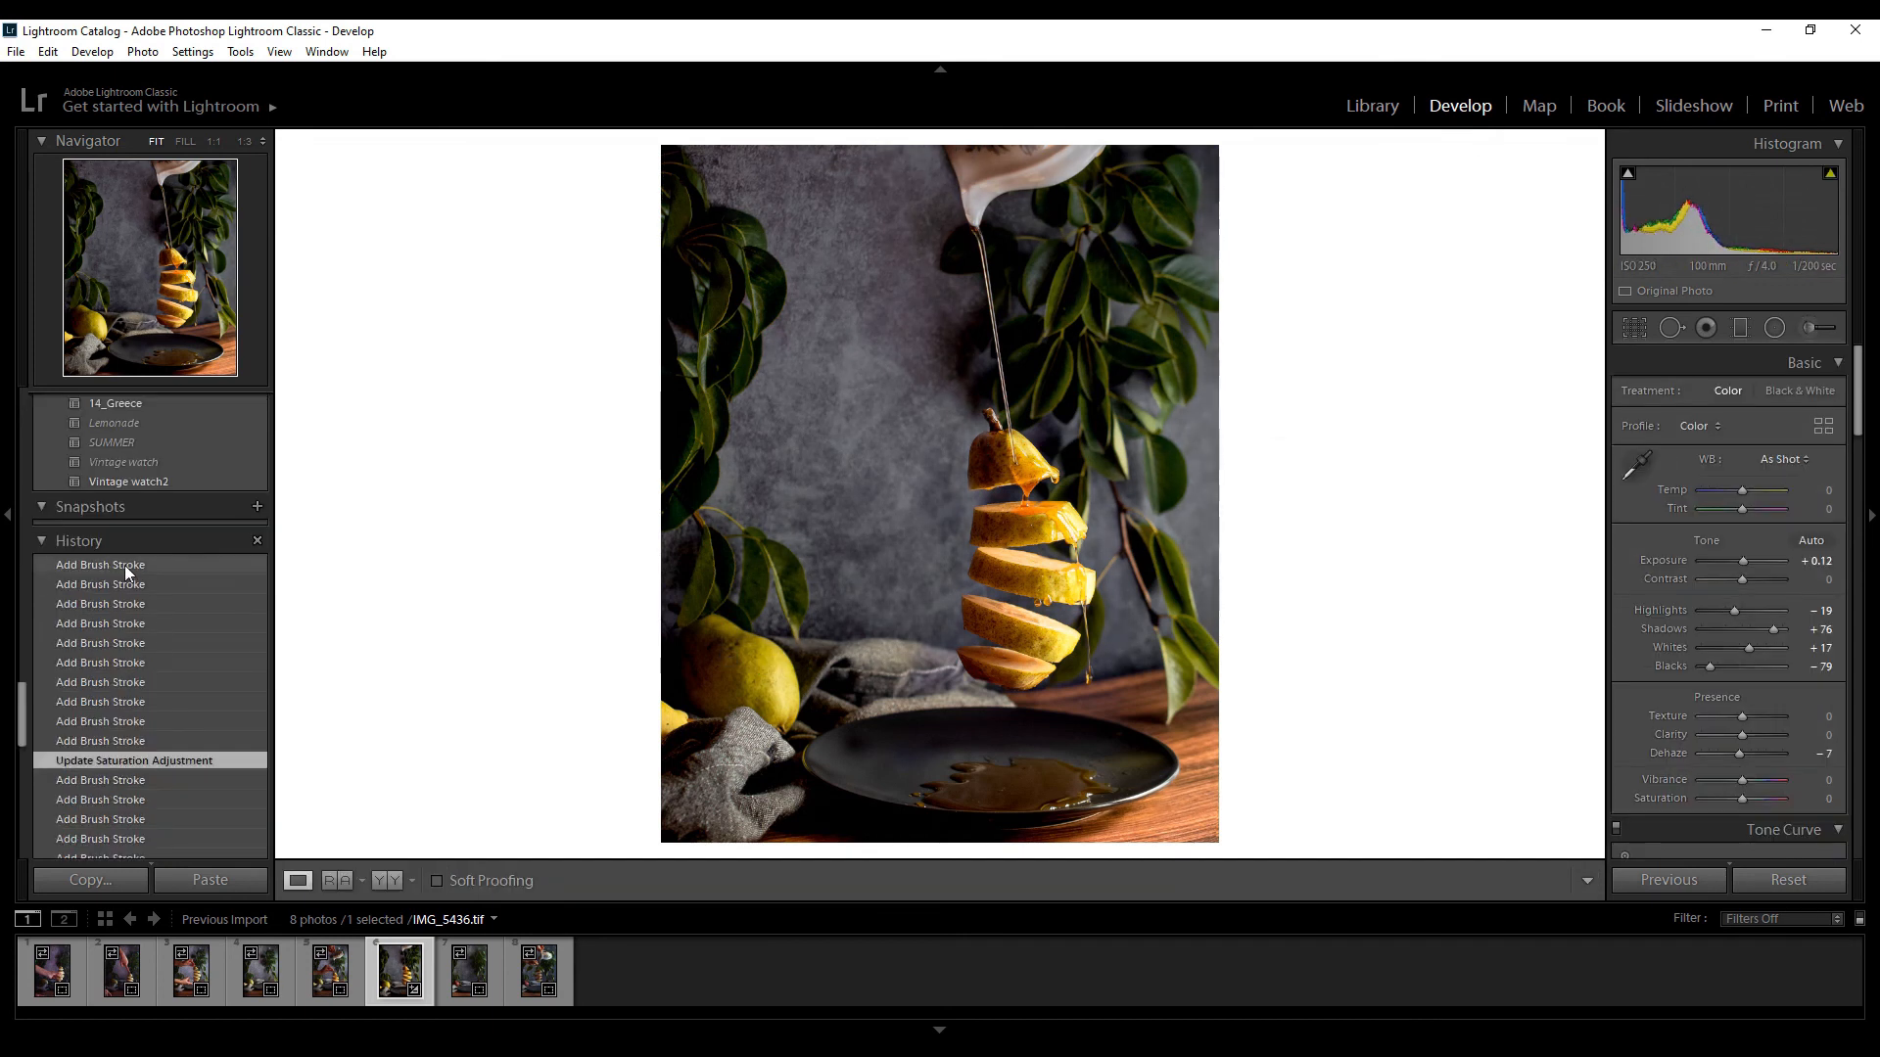
Compare the photo before and after the leaf brush strokes using the earlier saturation adjustment state, and return to the latest state
{"action": "left_click", "coordinate": [126, 566]}
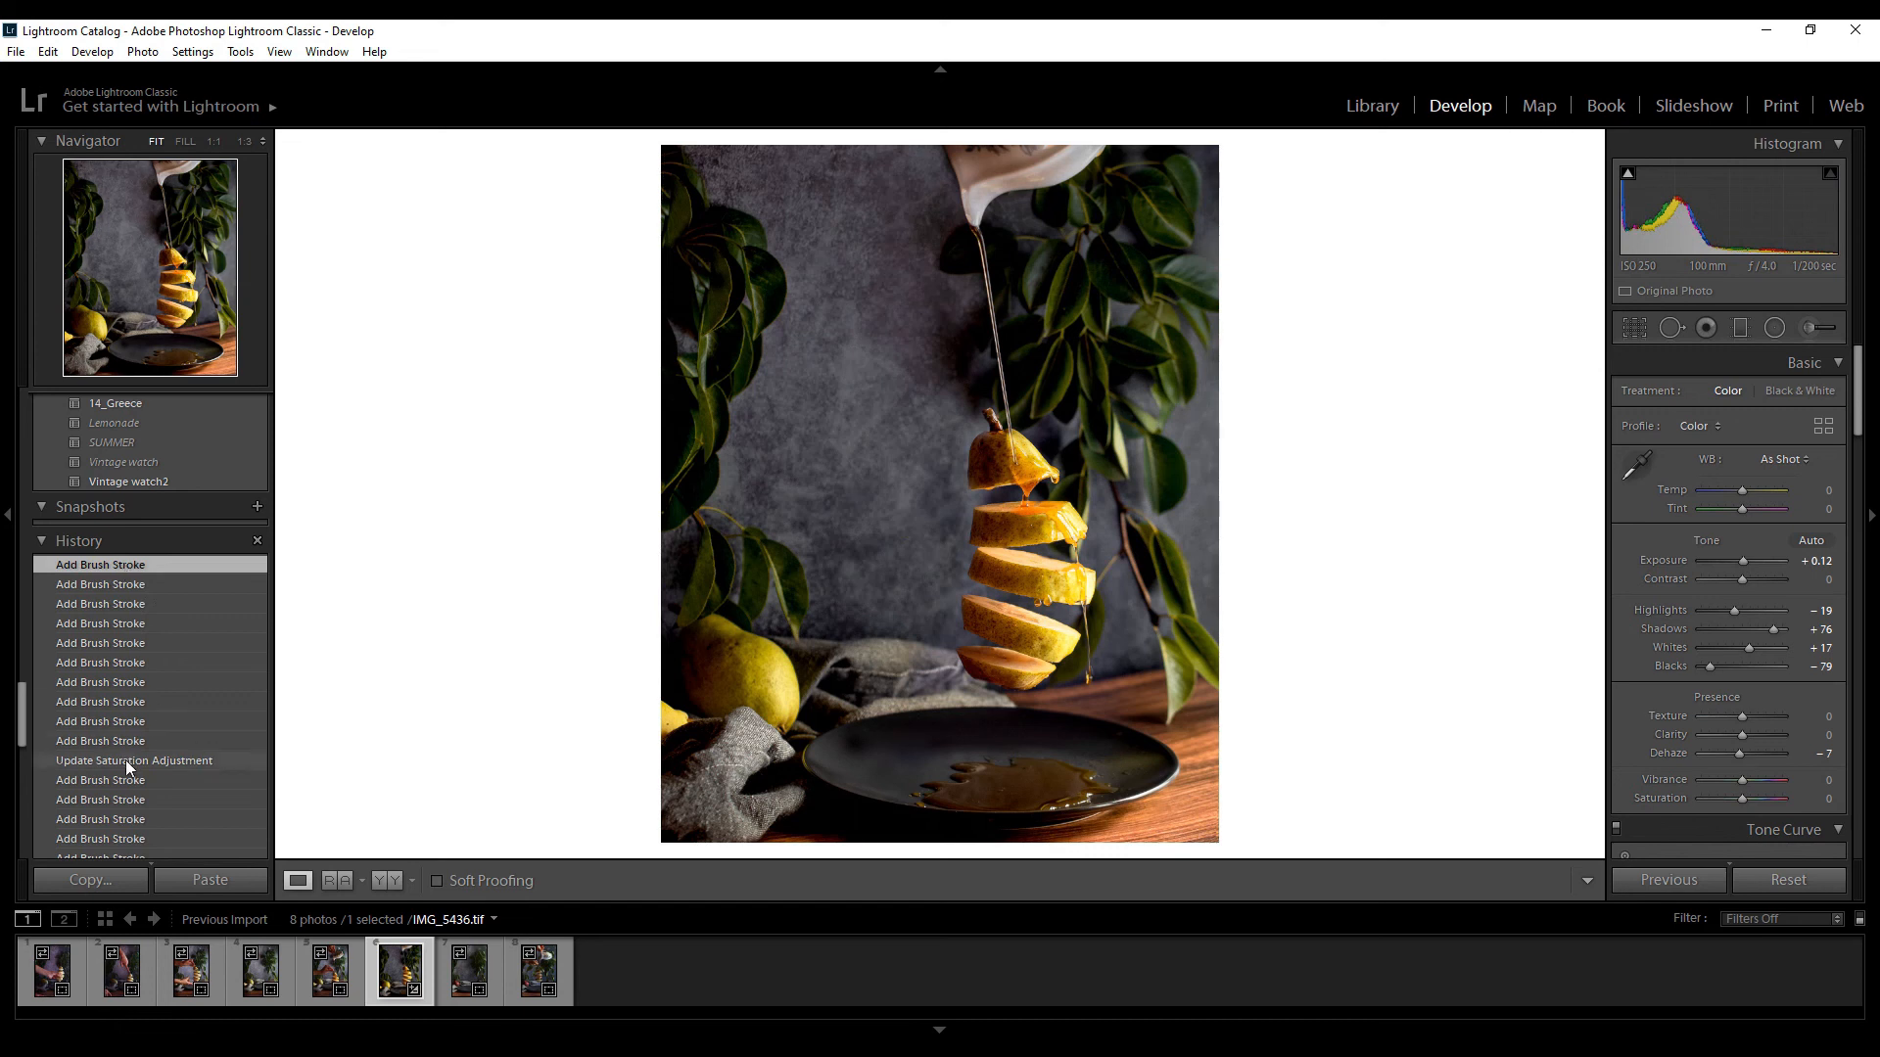
{"action": "left_click", "coordinate": [125, 760]}
{"action": "left_click", "coordinate": [126, 566]}
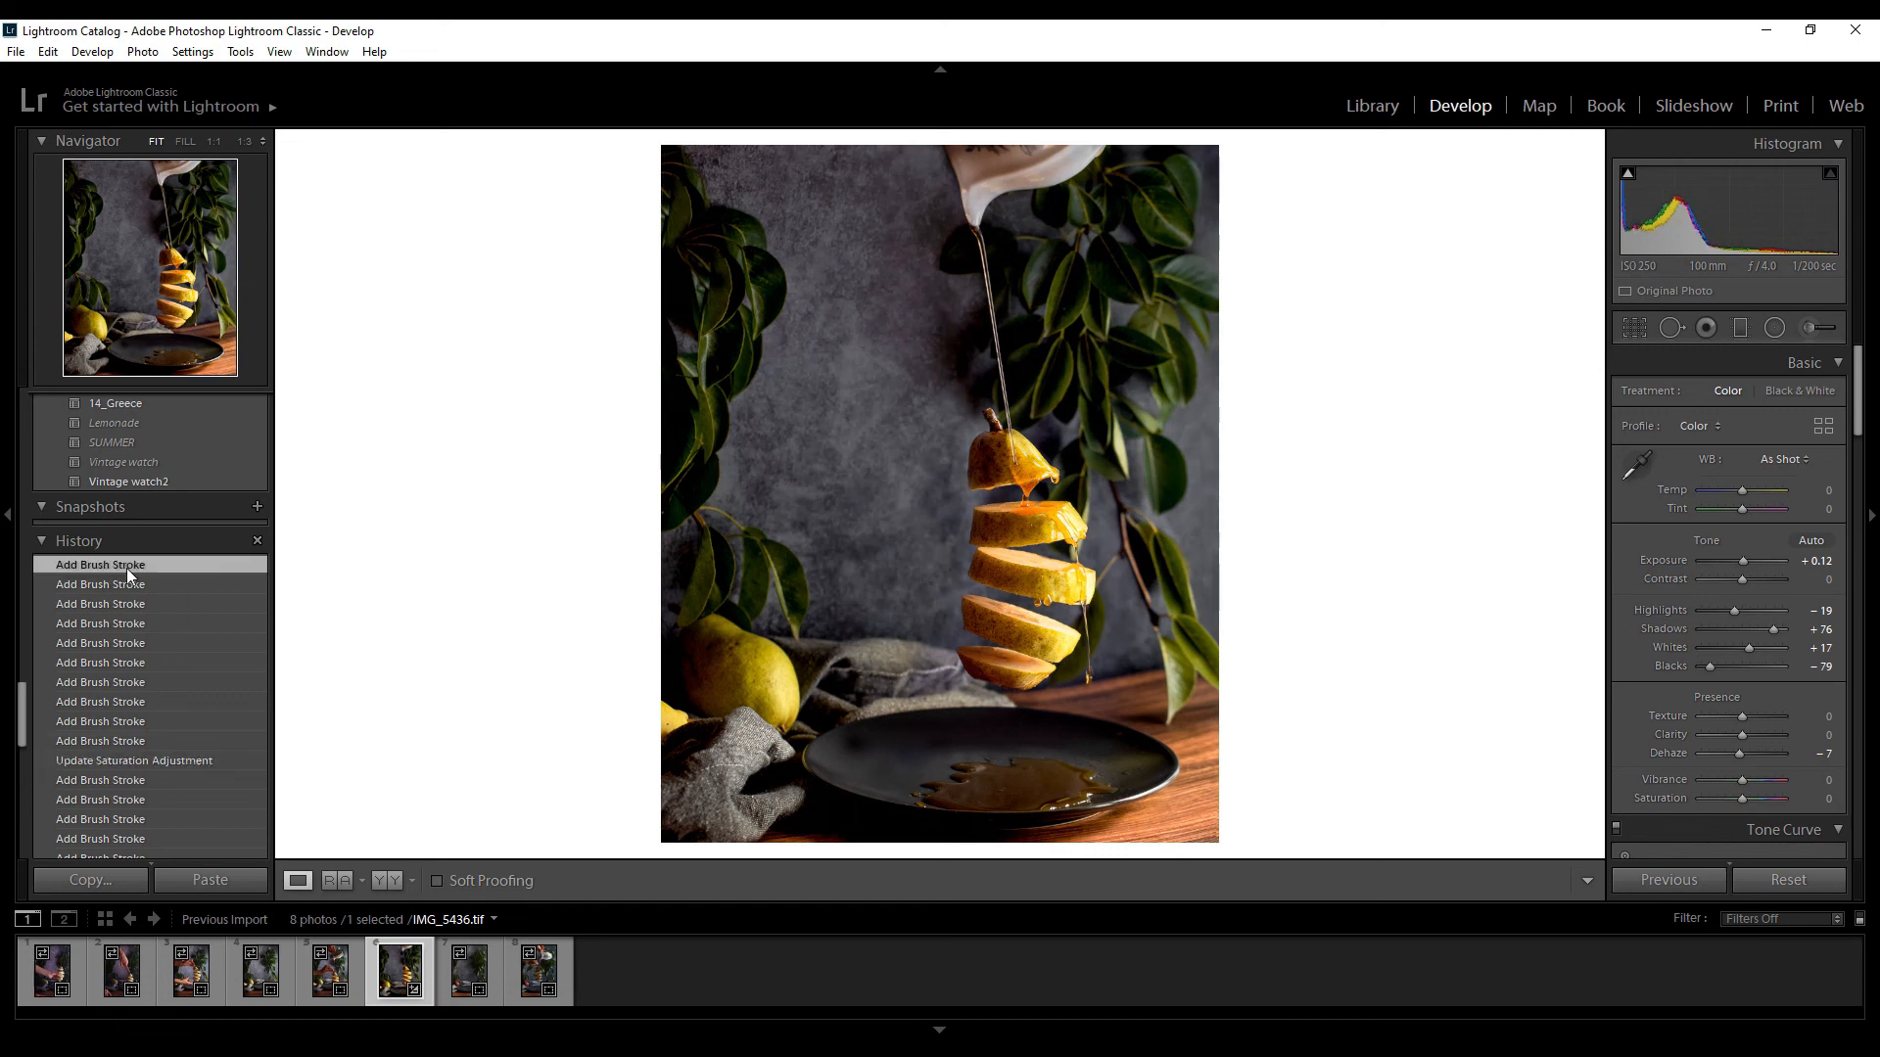
Paint a new Temp -30 brush adjustment over the grey background, the cloth and the leaves around the pear
{"action": "left_click", "coordinate": [1813, 325]}
{"action": "left_click", "coordinate": [1814, 325]}
{"action": "left_click", "coordinate": [1814, 323]}
{"action": "left_click", "coordinate": [1472, 438]}
{"action": "left_click", "coordinate": [1363, 517]}
{"action": "left_click_drag", "start_coordinate": [1517, 501], "coordinate": [1476, 494]}
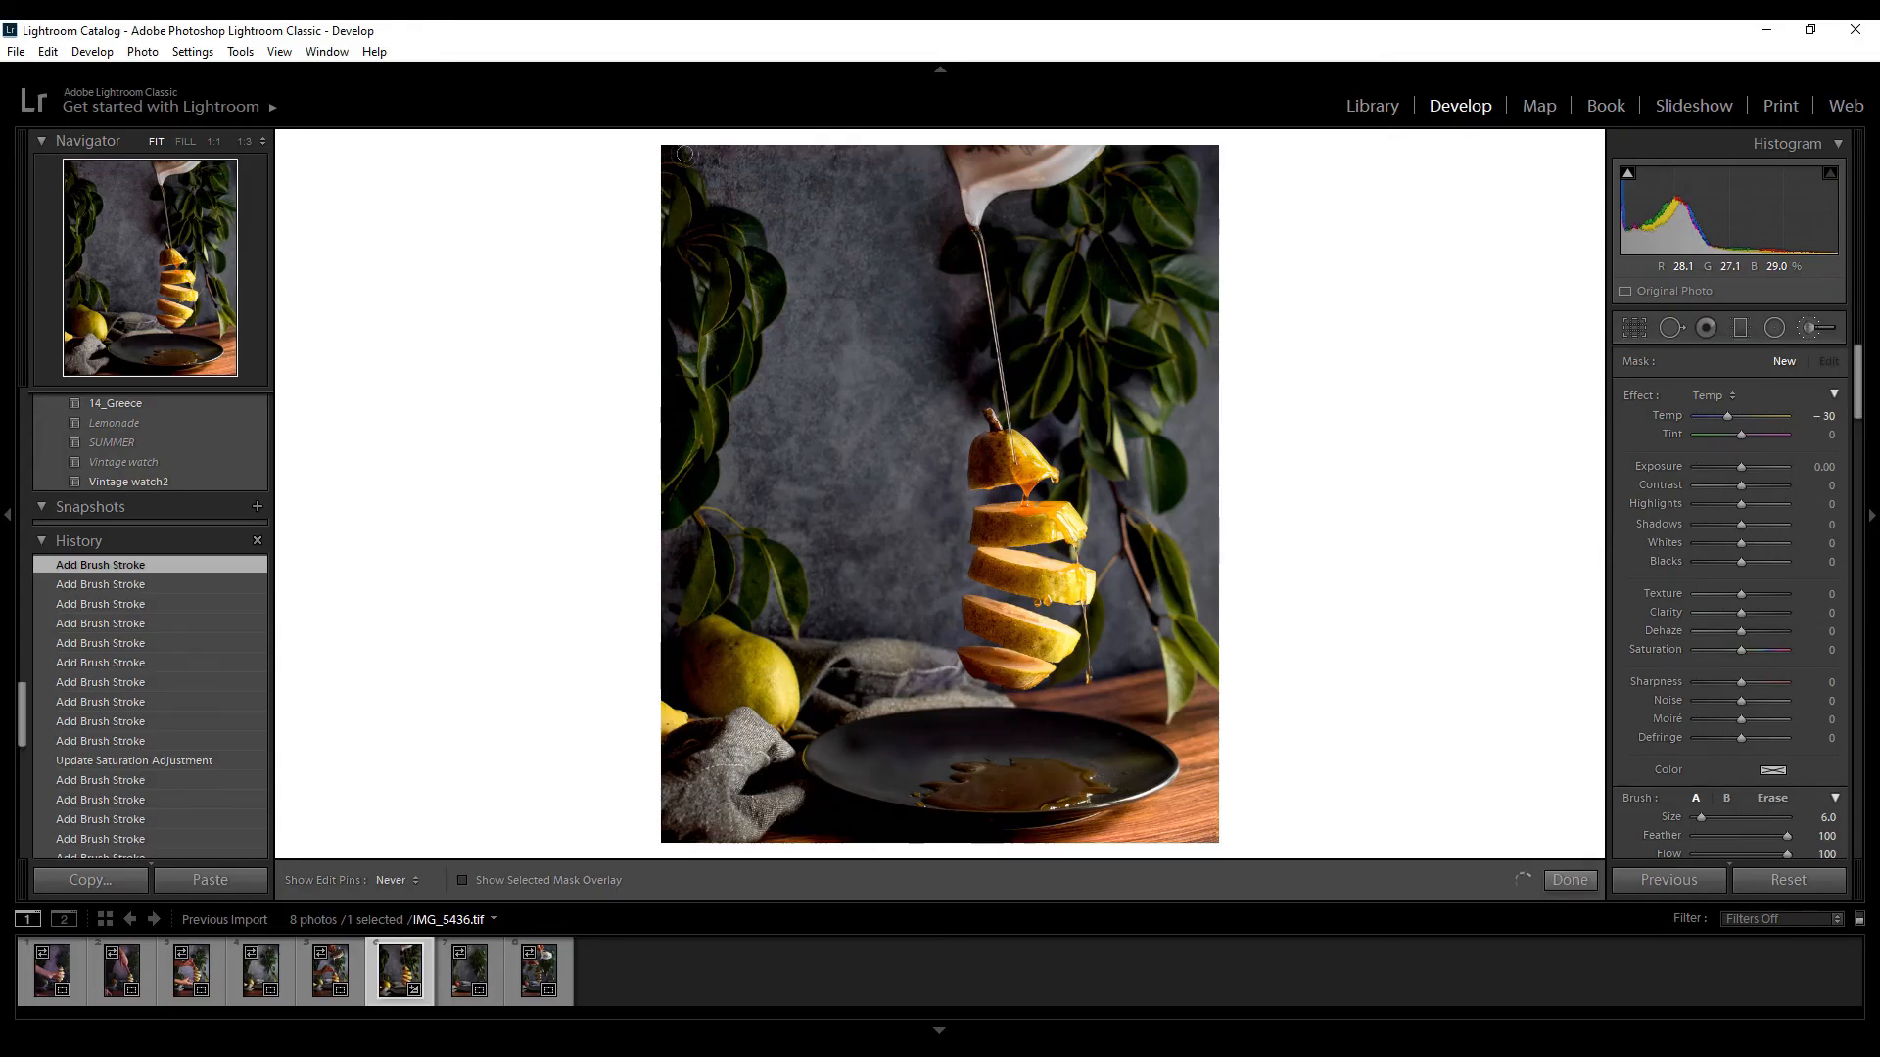
{"action": "left_click_drag", "start_coordinate": [684, 154], "coordinate": [829, 427]}
{"action": "left_click_drag", "start_coordinate": [896, 658], "coordinate": [932, 664]}
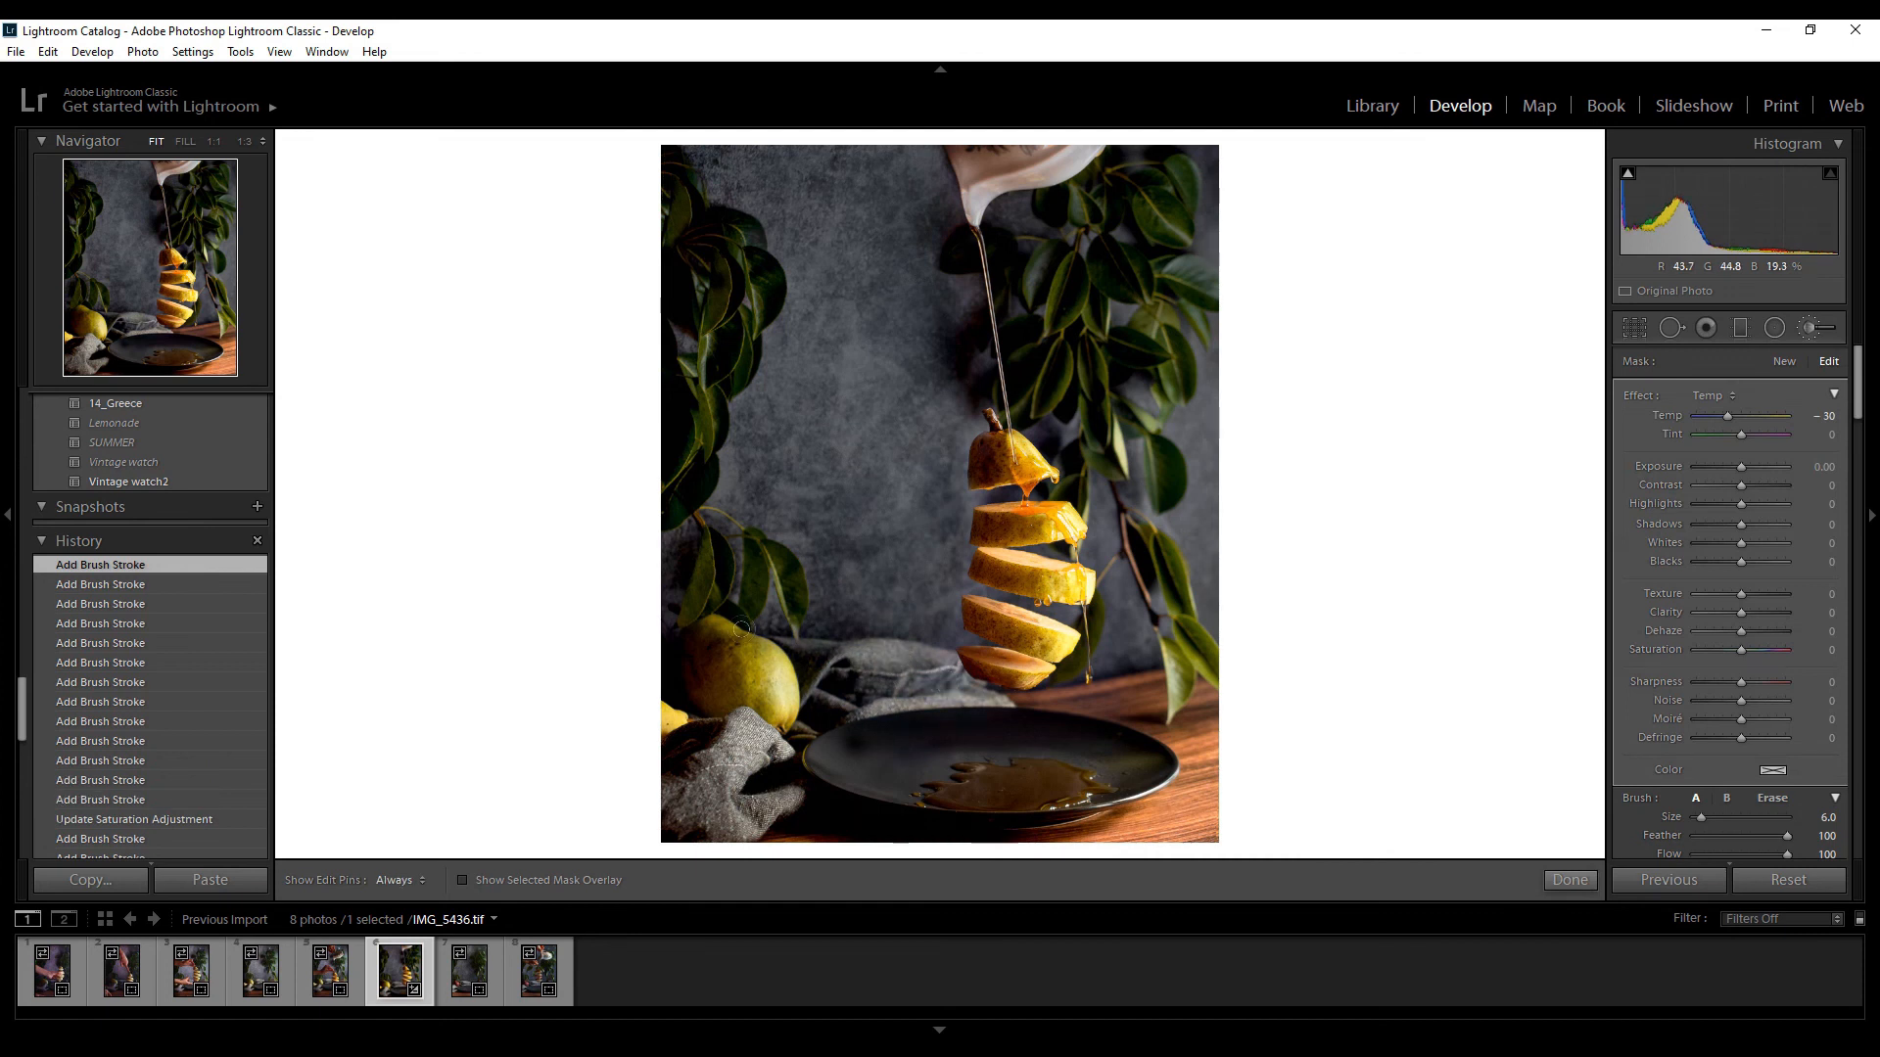
{"action": "left_click_drag", "start_coordinate": [1187, 148], "coordinate": [1203, 217]}
{"action": "left_click_drag", "start_coordinate": [734, 466], "coordinate": [693, 357]}
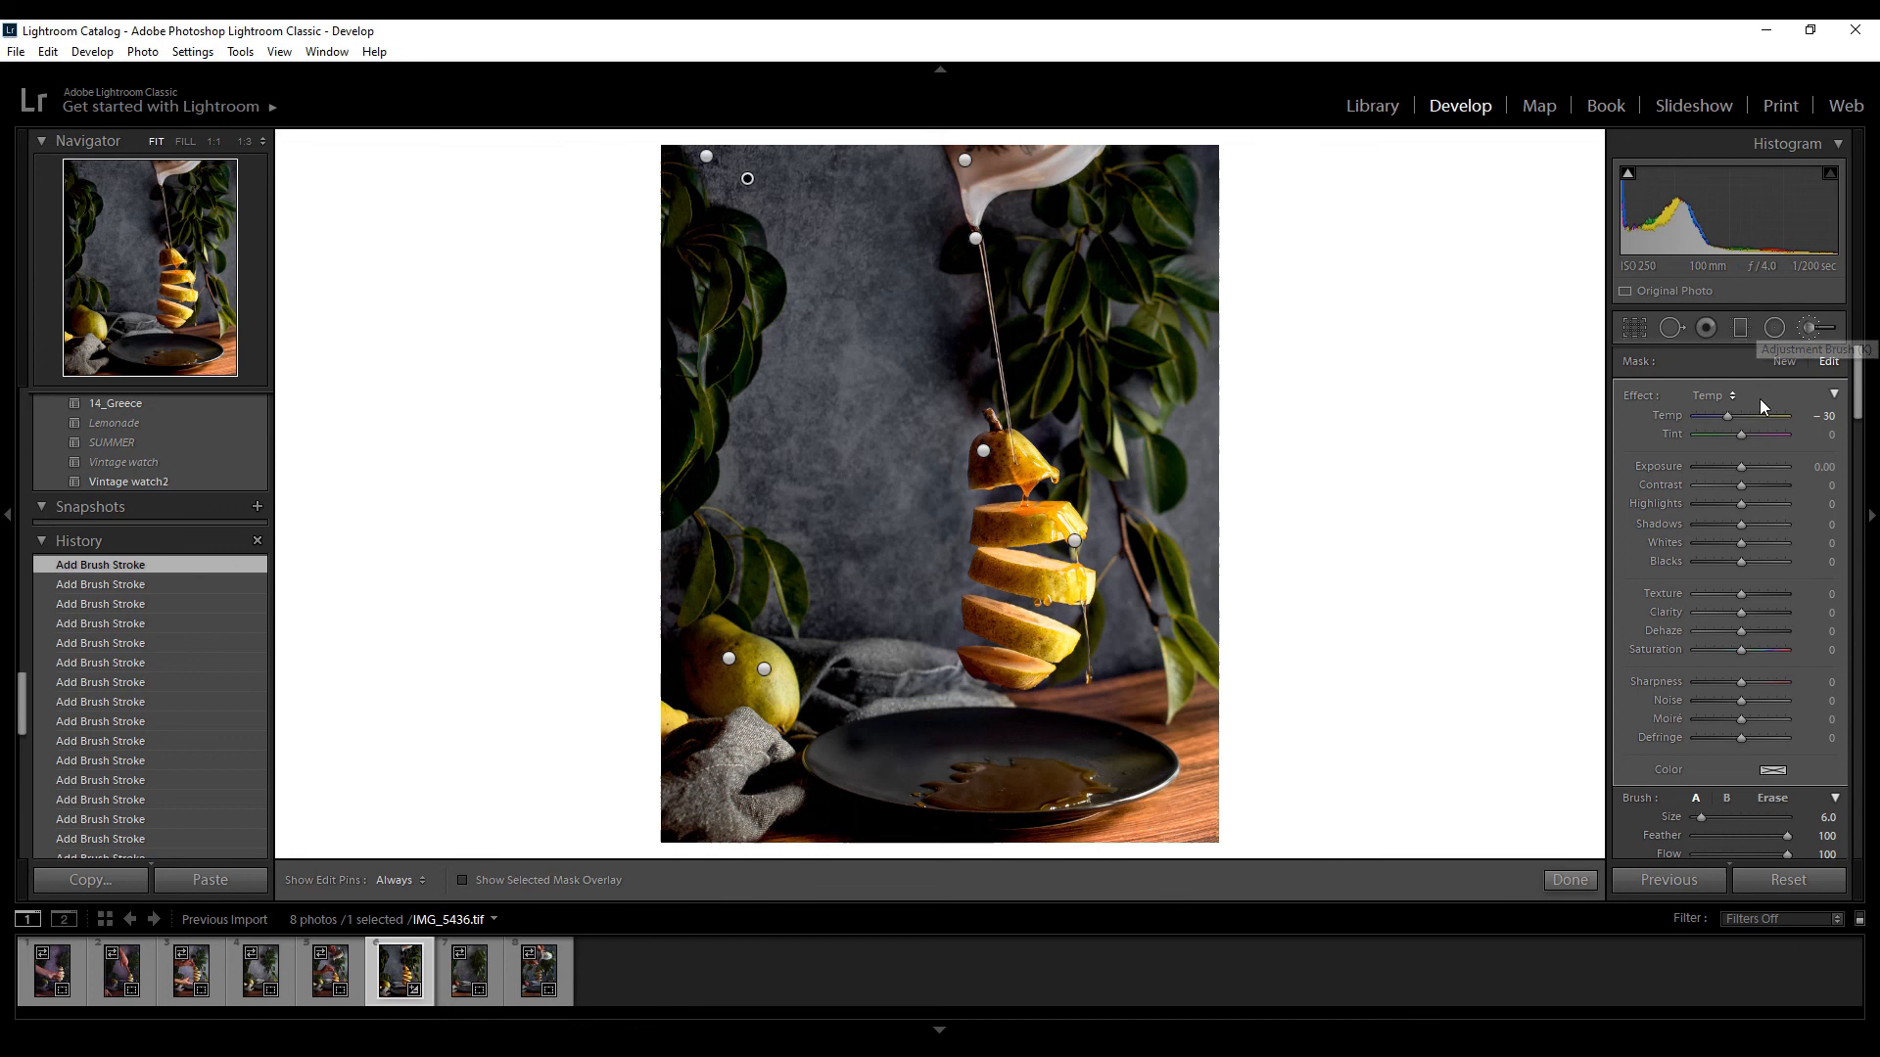
Close the brush adjustments and compare the whole edit side by side with the original photo
{"action": "left_click", "coordinate": [1809, 333]}
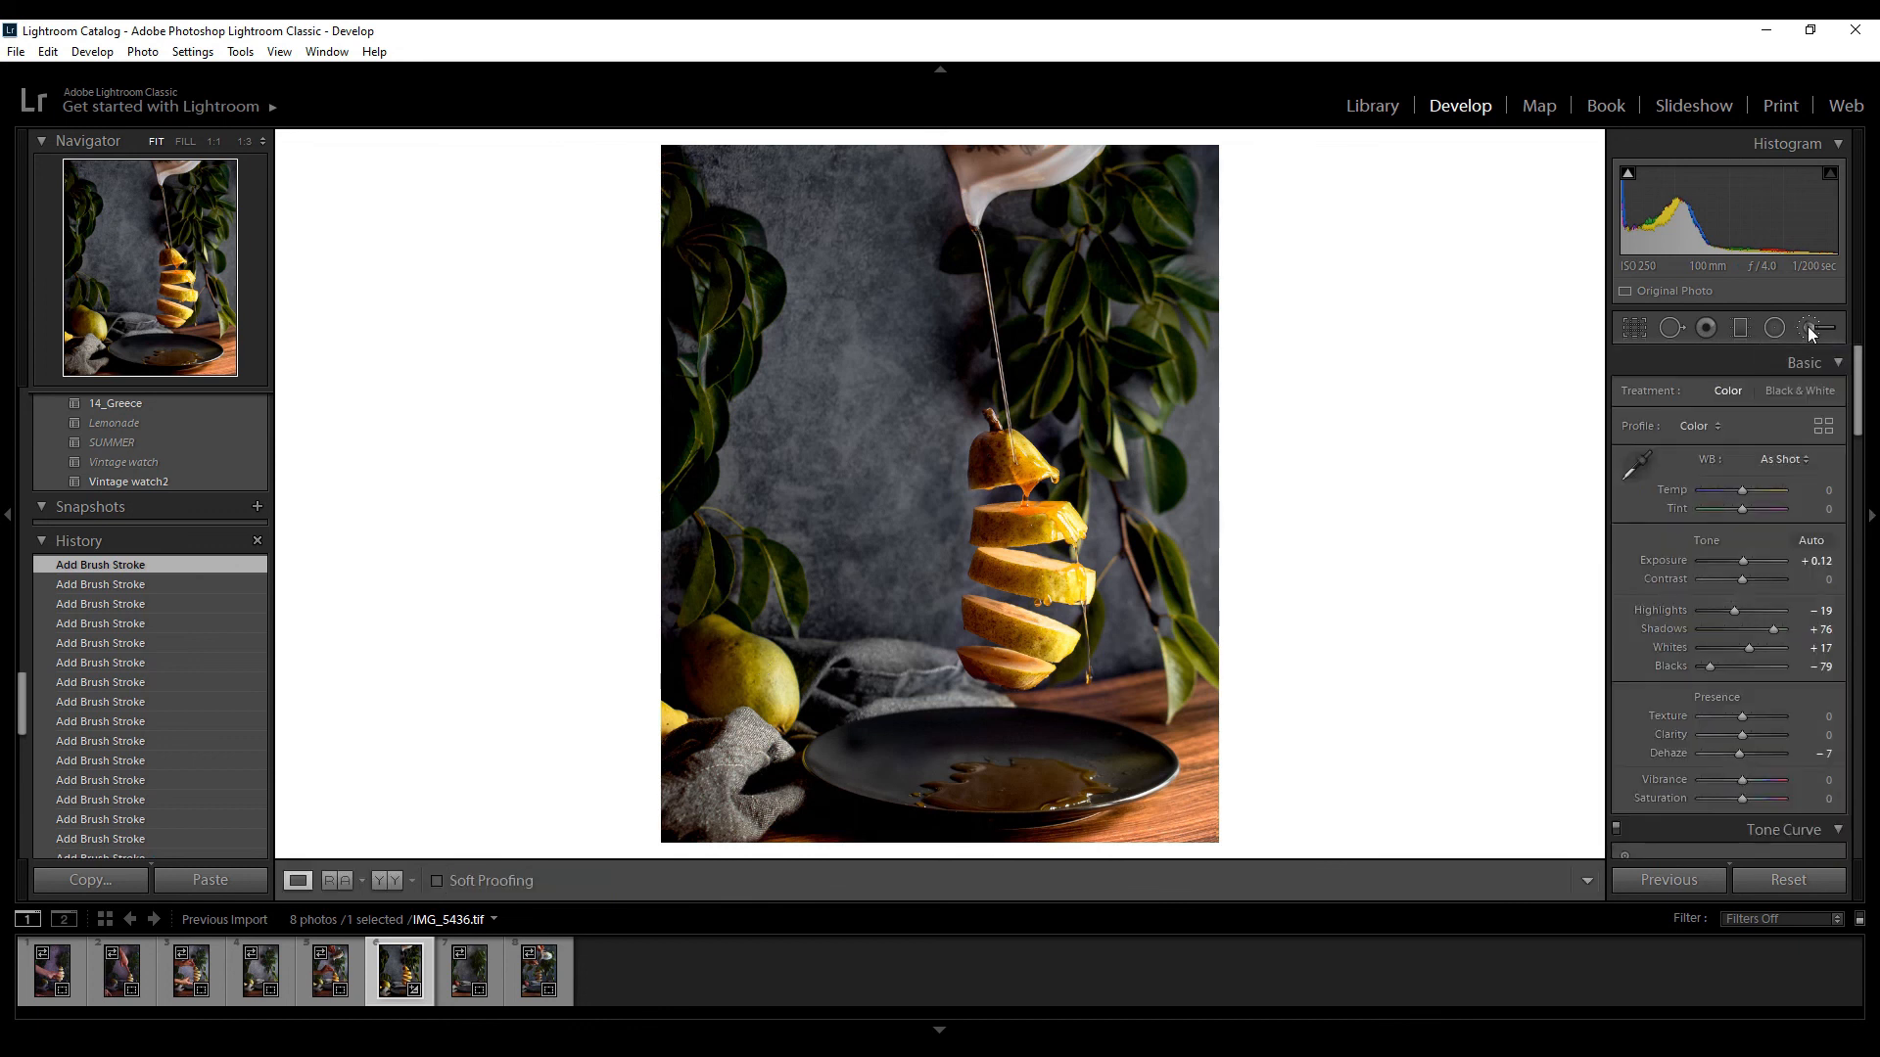
{"action": "key", "text": "y"}
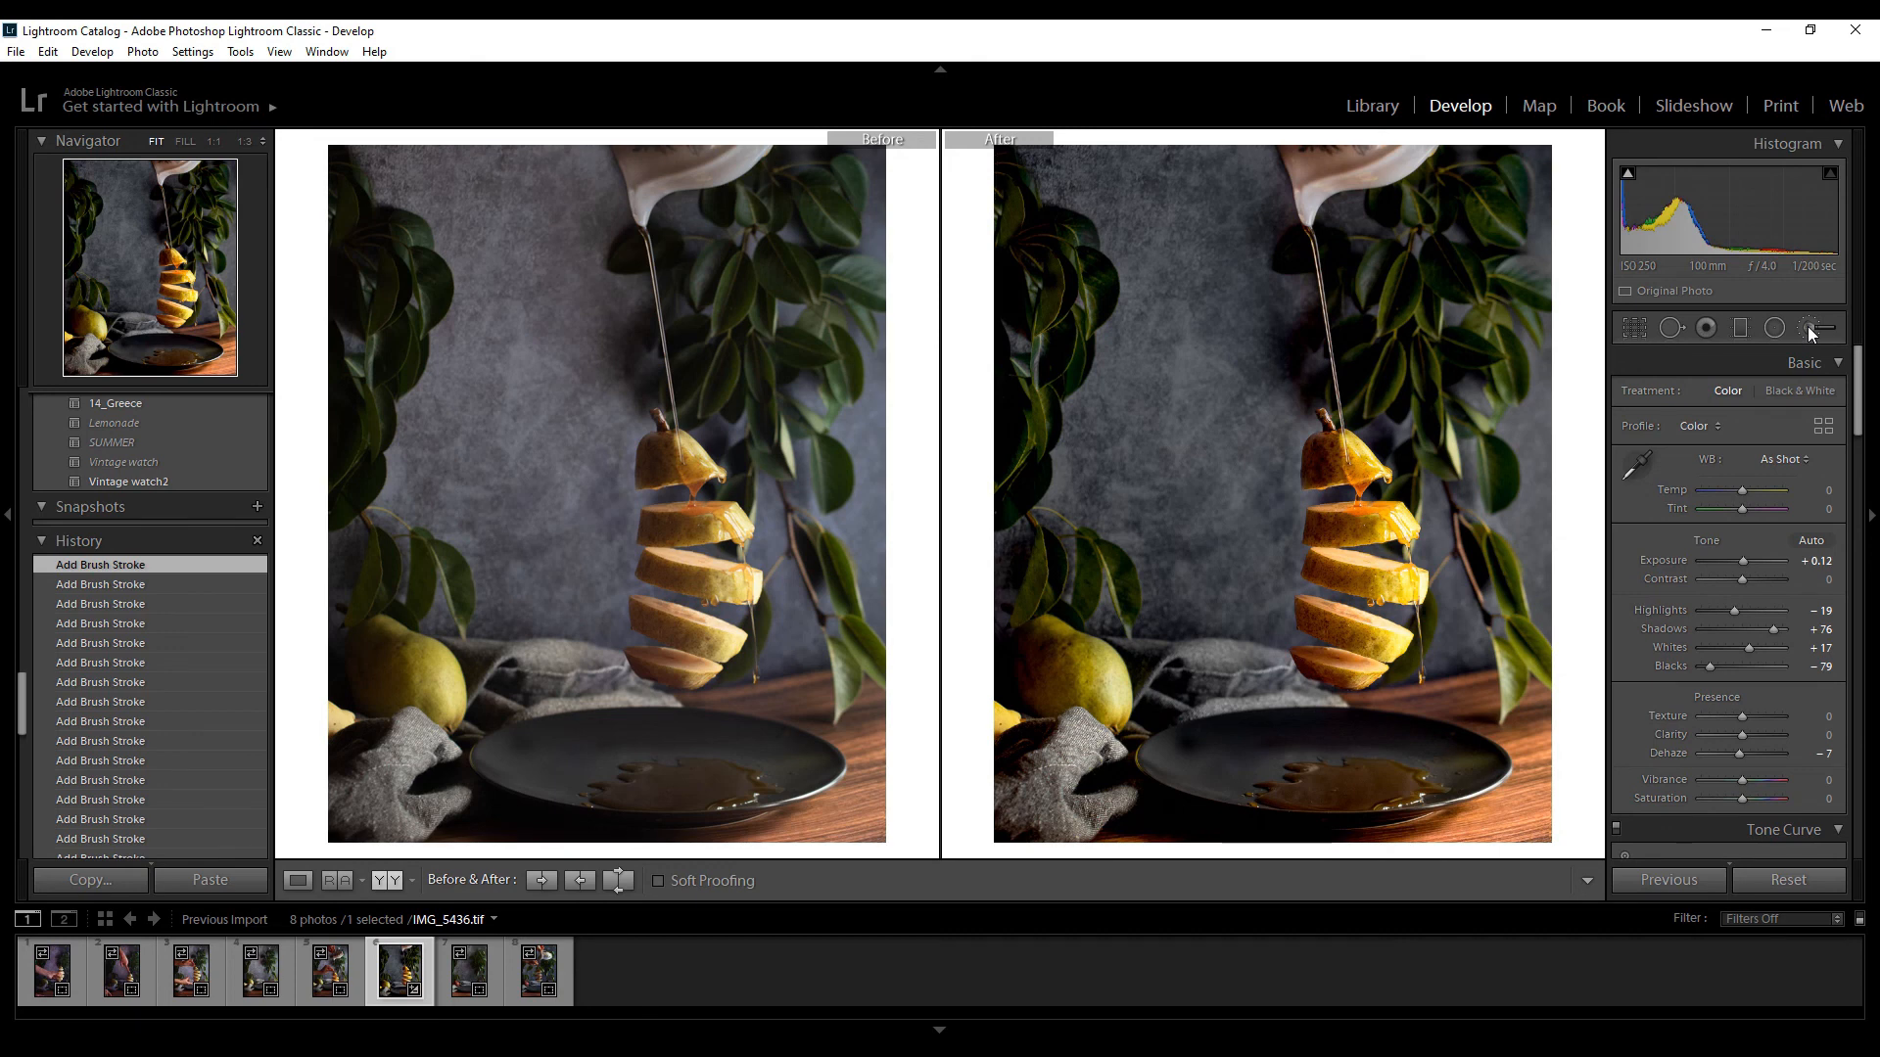
{"action": "key", "text": "y"}
Export the finished photo IMG_5436.tif to the hard drive
{"action": "right_click", "coordinate": [402, 972]}
{"action": "mouse_move", "coordinate": [520, 866]}
{"action": "left_click", "coordinate": [712, 874]}
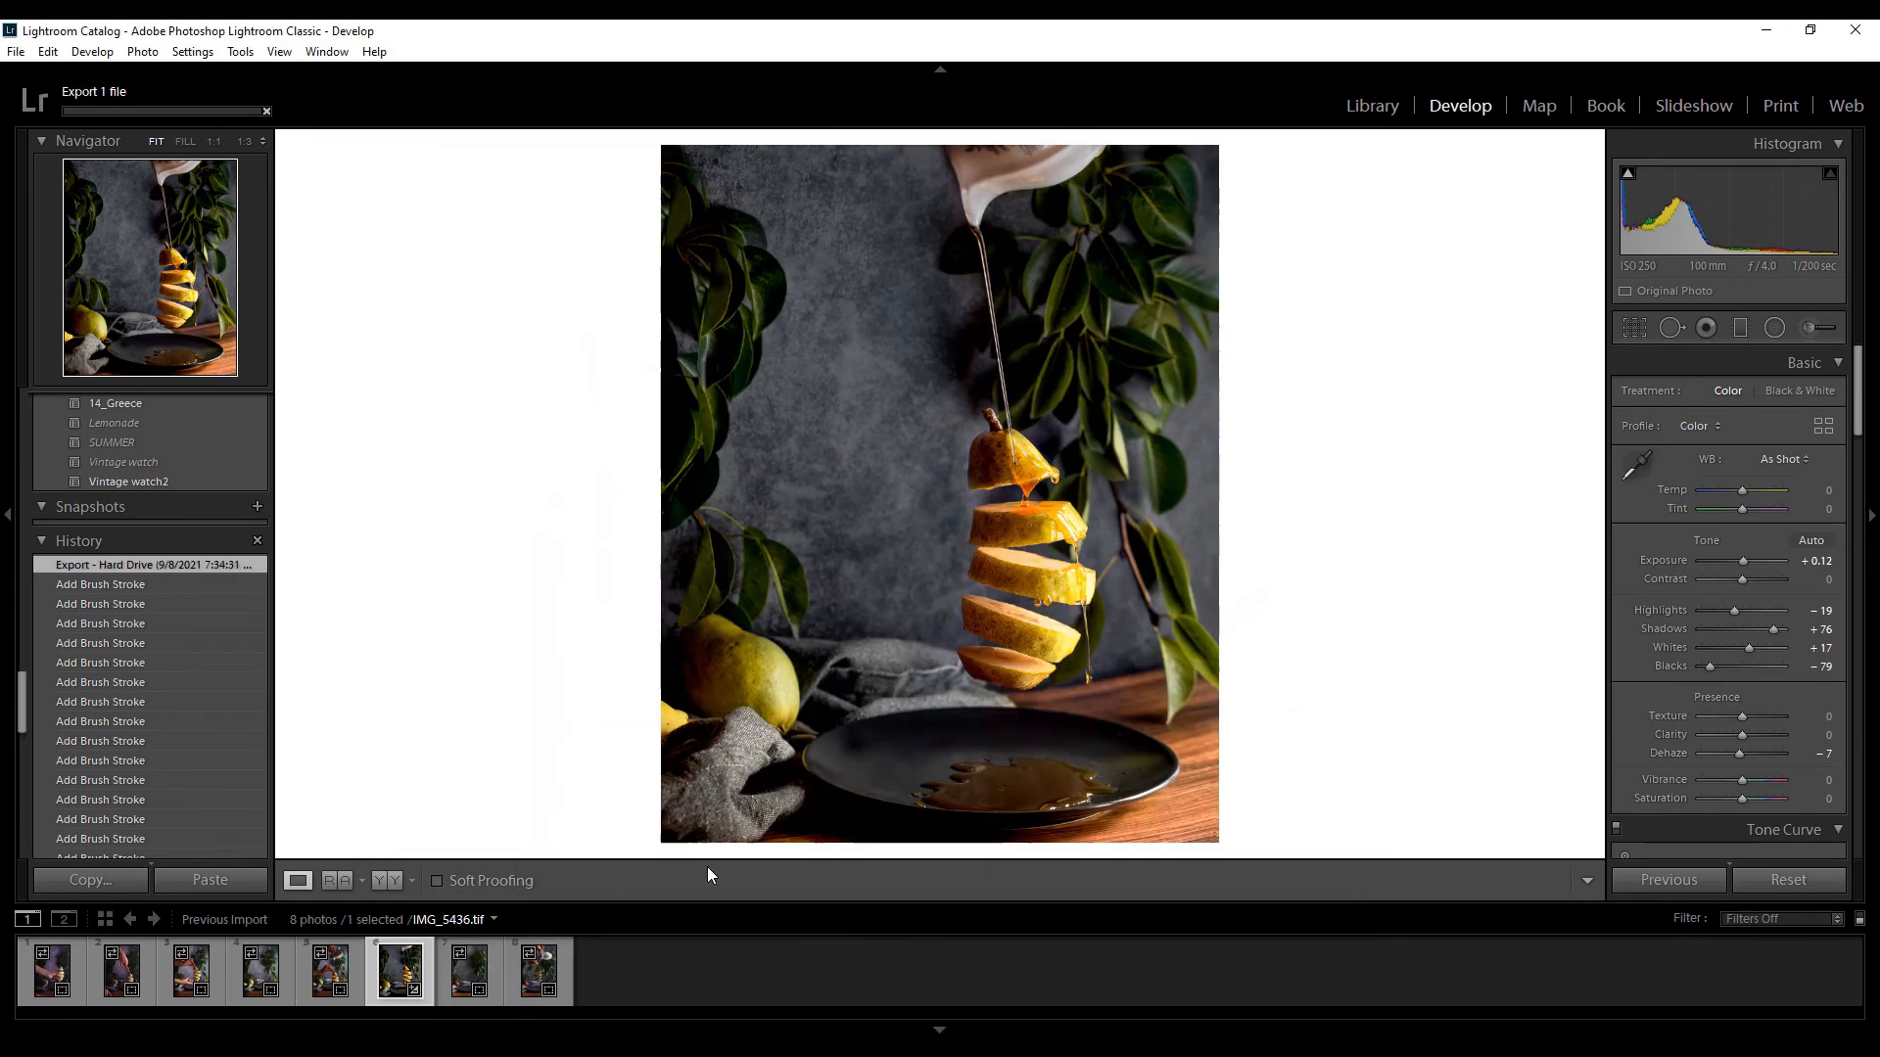